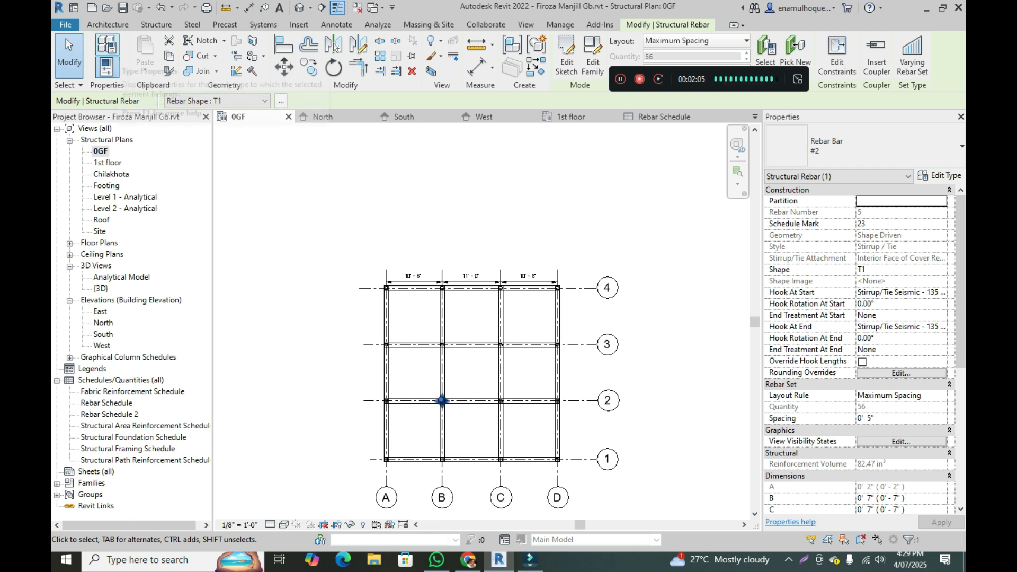
Create a new project from the Structural Analysis-Default.rte template in the English-Imperial templates folder.
{"action": "left_click", "coordinate": [93, 8]}
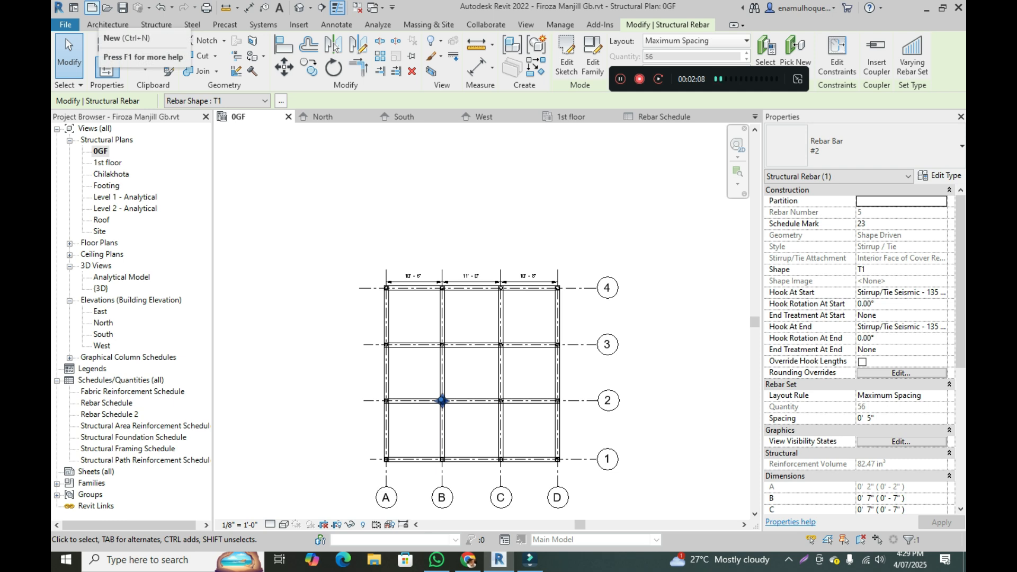
{"action": "left_click", "coordinate": [479, 253]}
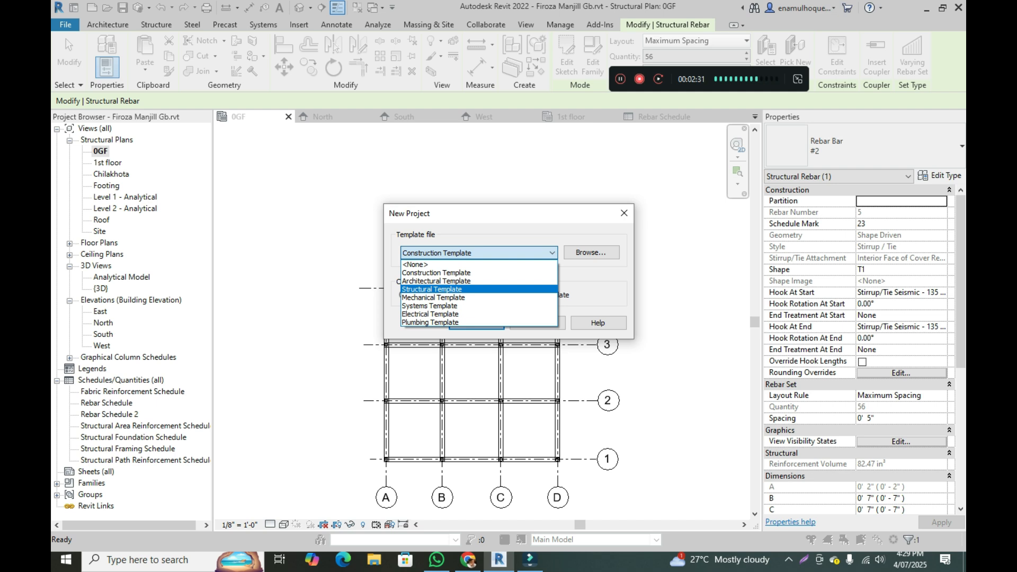
{"action": "left_click", "coordinate": [432, 289]}
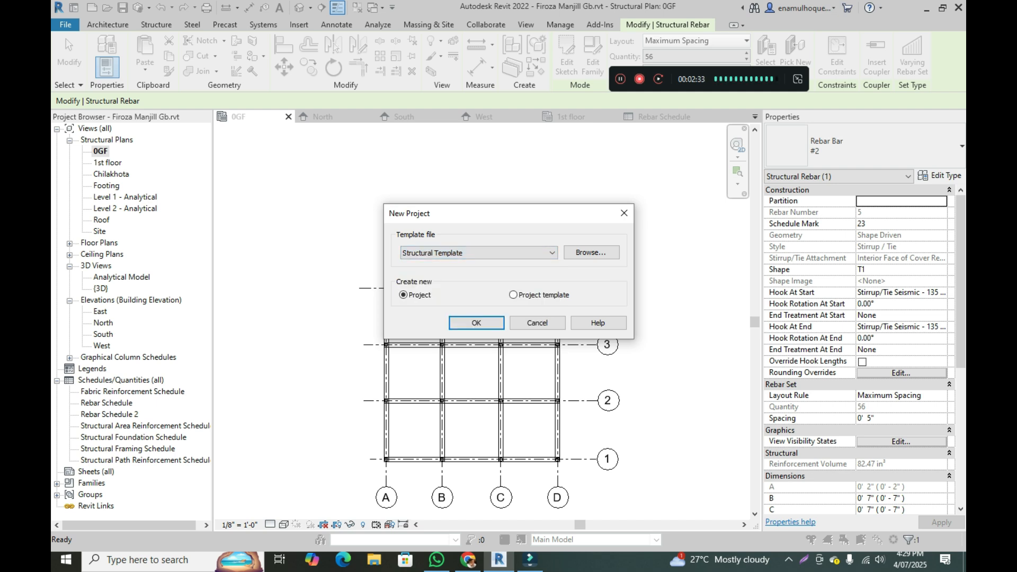
{"action": "left_click", "coordinate": [591, 253]}
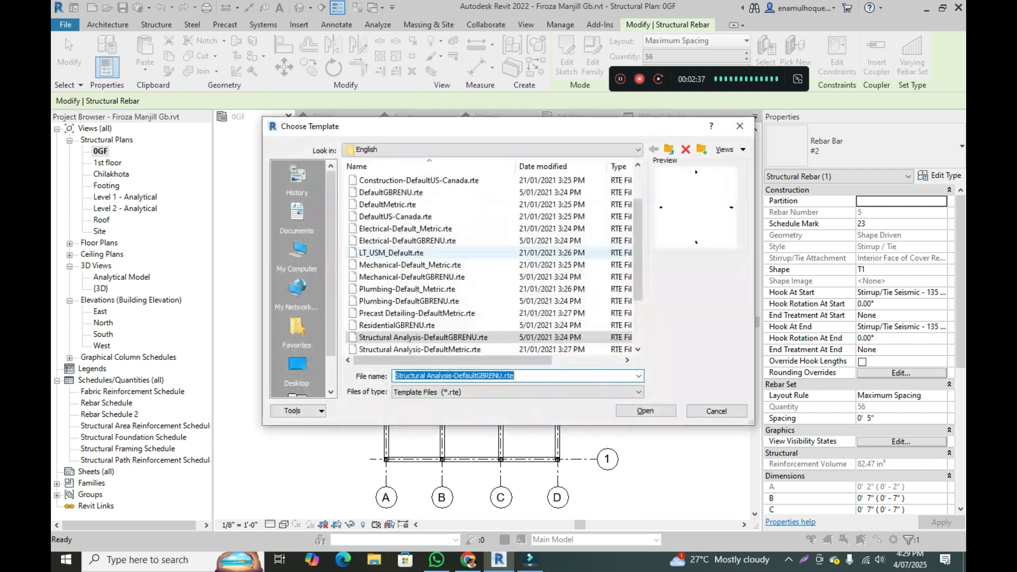
{"action": "left_click", "coordinate": [637, 150]}
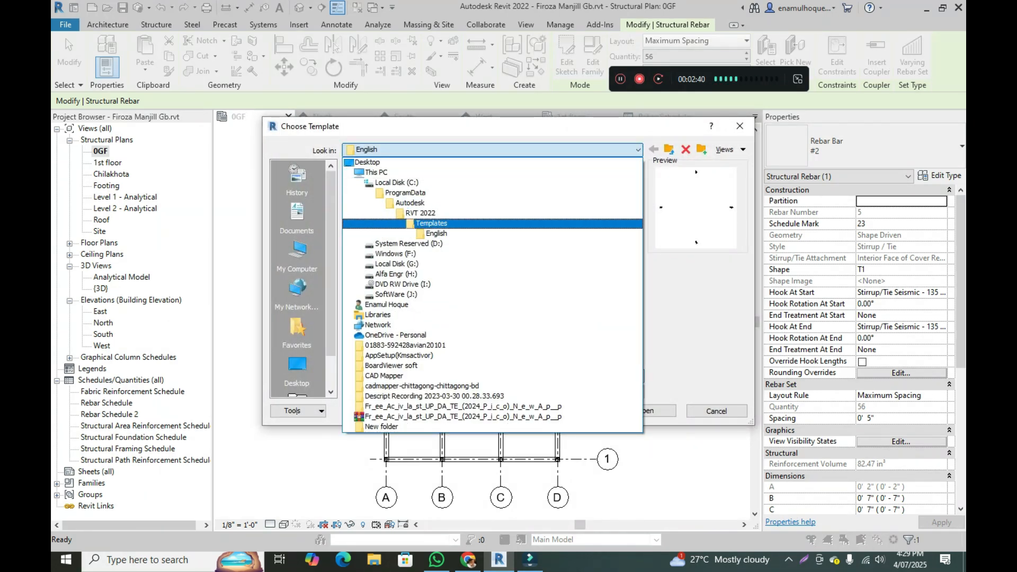
{"action": "left_click", "coordinate": [431, 222]}
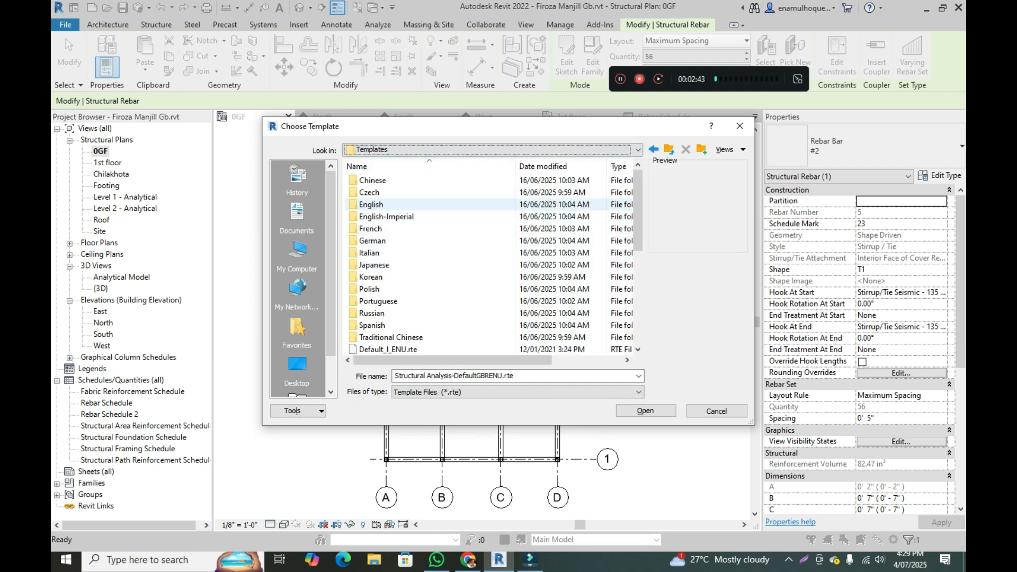
{"action": "double_click", "coordinate": [382, 217]}
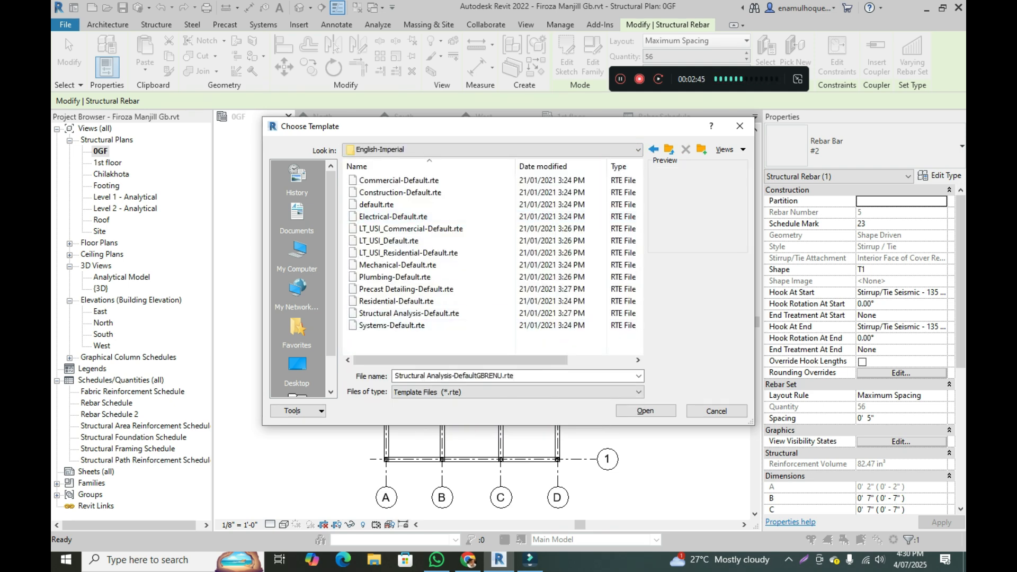
{"action": "left_click", "coordinate": [638, 149]}
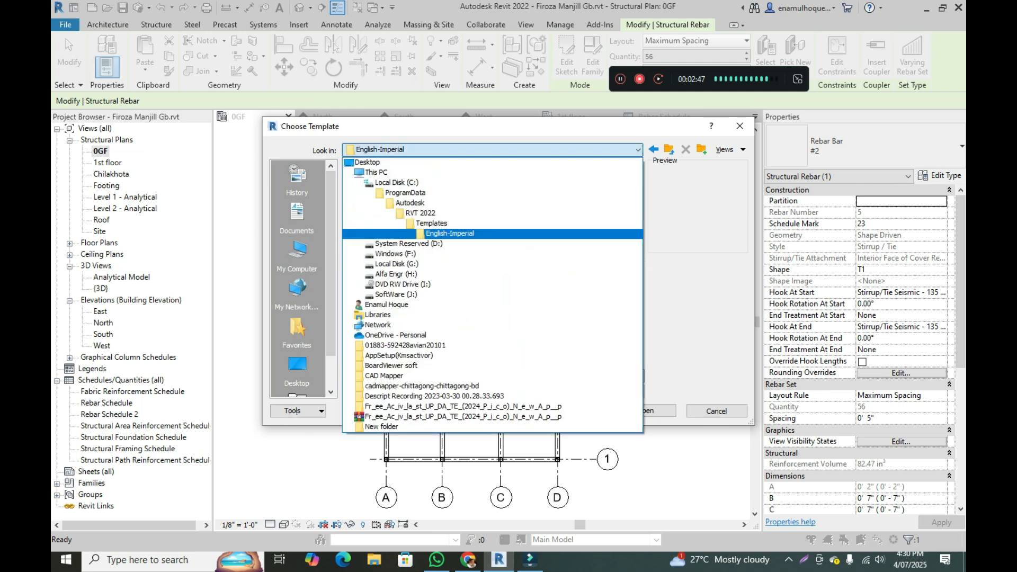
{"action": "left_click", "coordinate": [403, 223]}
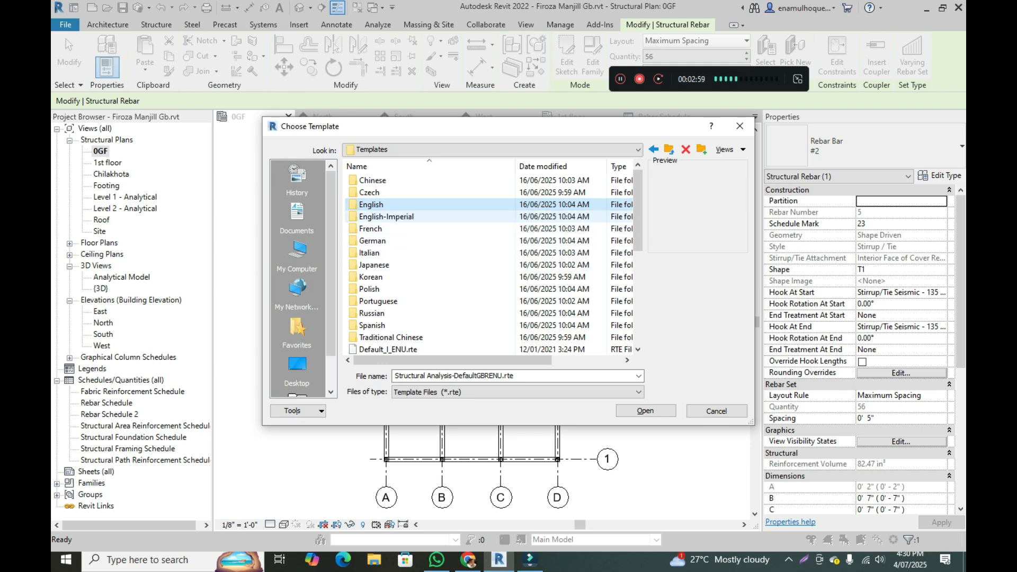
{"action": "double_click", "coordinate": [381, 217]}
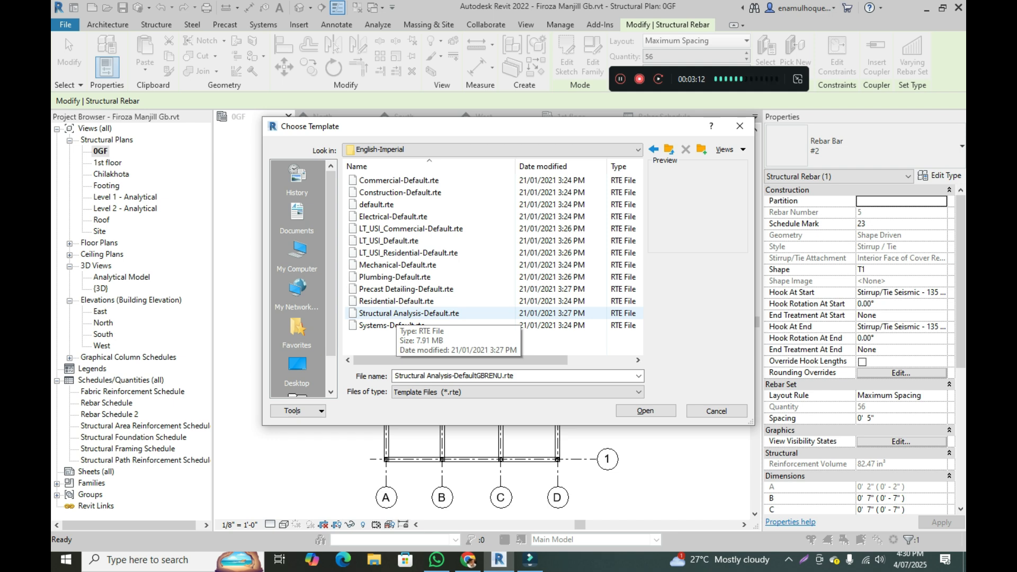
{"action": "double_click", "coordinate": [394, 312]}
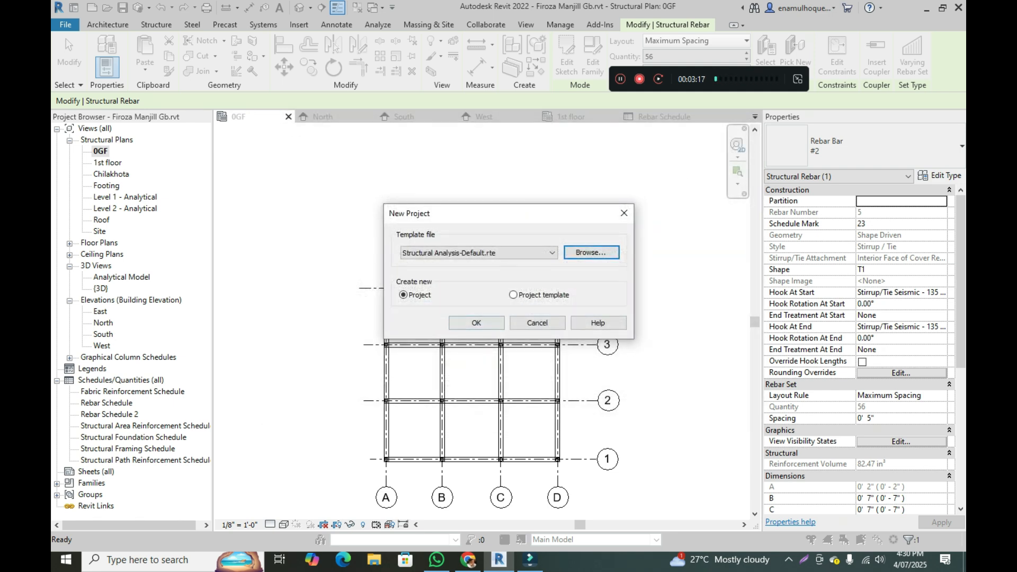
{"action": "left_click", "coordinate": [476, 323]}
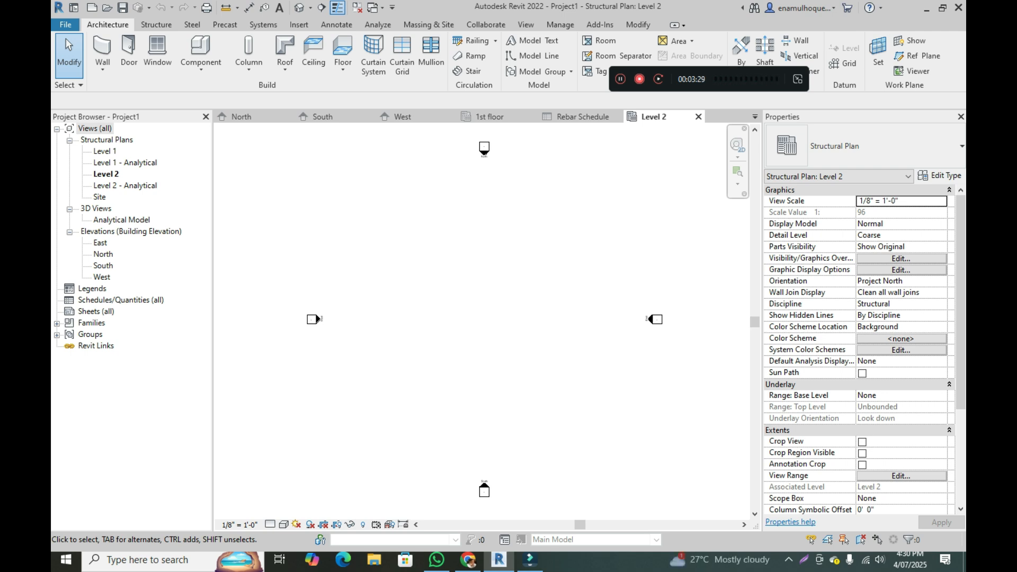
Switch to AutoCAD with the structural drawing of the building.
{"action": "left_click", "coordinate": [65, 559]}
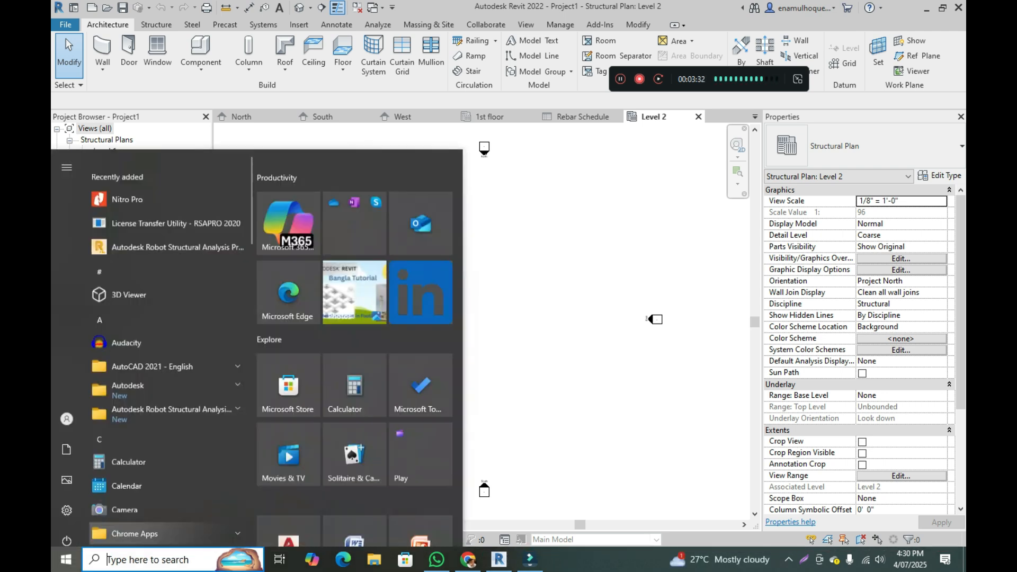
{"action": "scroll", "coordinate": [418, 408], "scroll_direction": "down", "scroll_amount": 2}
{"action": "left_click", "coordinate": [288, 391]}
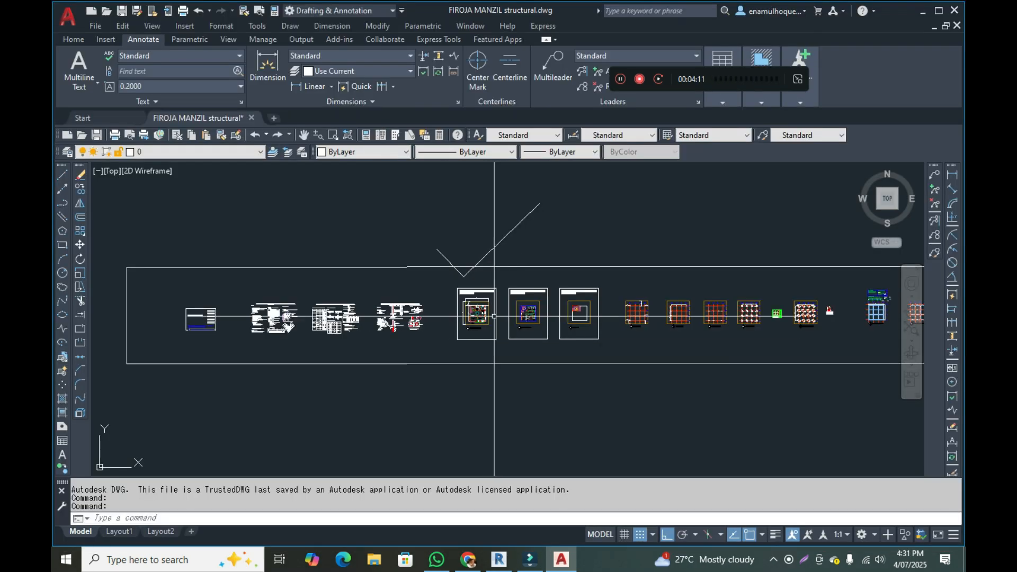
Examine the grid layout plan in the structural drawing, including its grid lines and bay spacings in both directions.
{"action": "scroll", "coordinate": [503, 328], "scroll_direction": "up", "scroll_amount": 5}
{"action": "scroll", "coordinate": [556, 331], "scroll_direction": "down", "scroll_amount": 5}
{"action": "scroll", "coordinate": [609, 331], "scroll_direction": "up", "scroll_amount": 8}
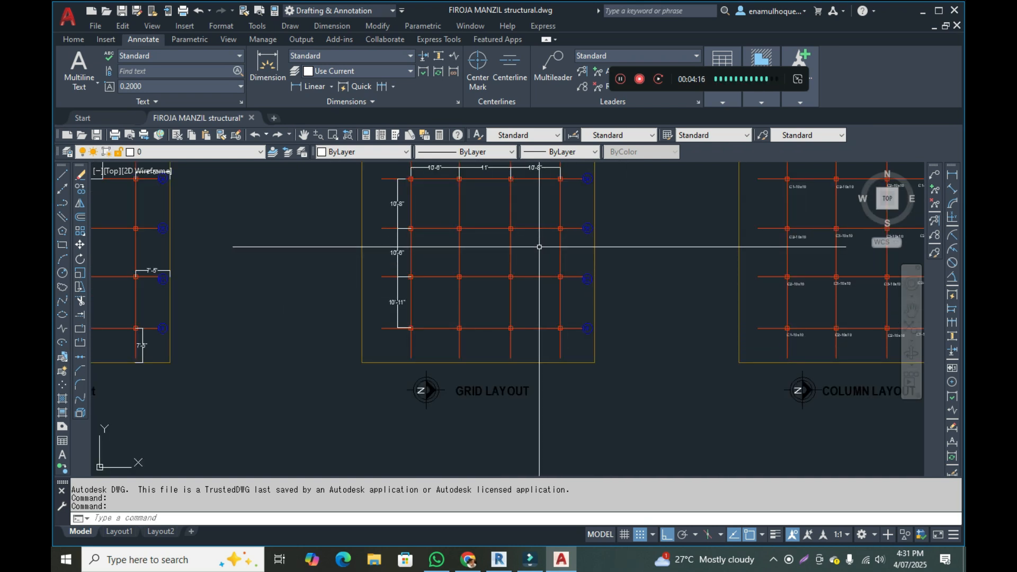
{"action": "scroll", "coordinate": [538, 245], "scroll_direction": "up", "scroll_amount": 2}
{"action": "scroll", "coordinate": [524, 254], "scroll_direction": "down", "scroll_amount": 4}
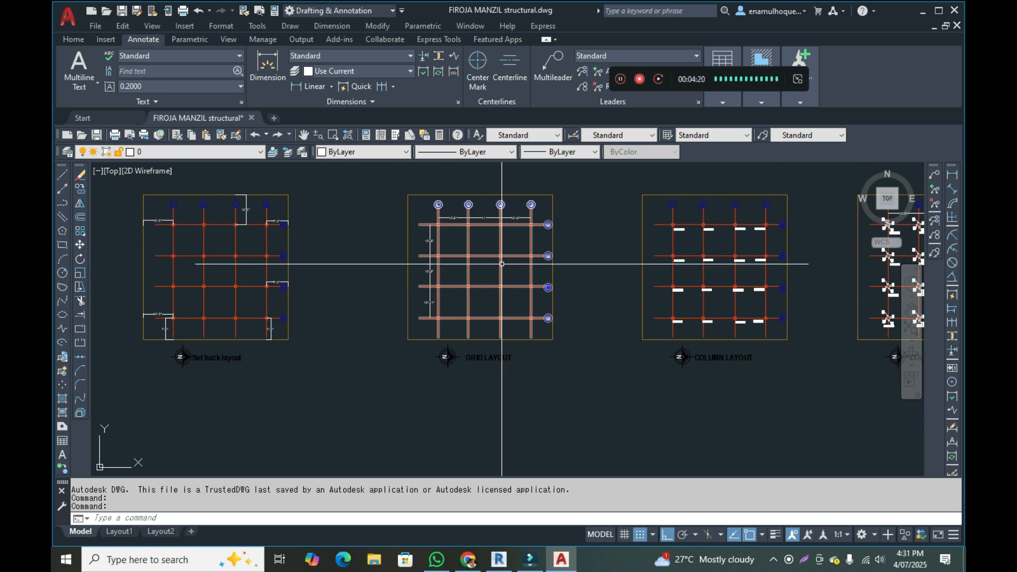
{"action": "scroll", "coordinate": [501, 267], "scroll_direction": "up", "scroll_amount": 4}
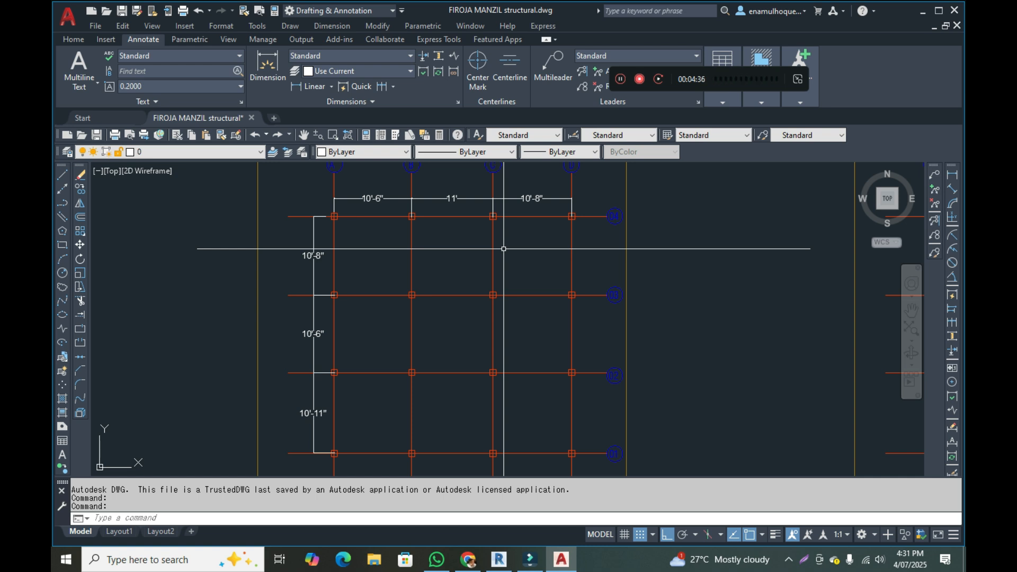
{"action": "scroll", "coordinate": [446, 273], "scroll_direction": "down", "scroll_amount": 2}
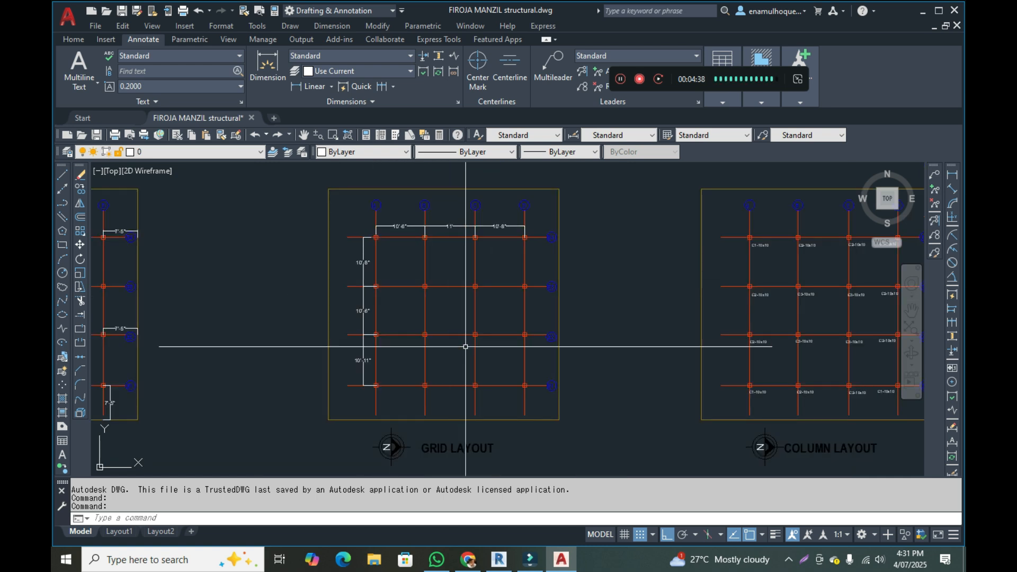
{"action": "scroll", "coordinate": [466, 350], "scroll_direction": "up", "scroll_amount": 2}
{"action": "scroll", "coordinate": [478, 298], "scroll_direction": "down", "scroll_amount": 2}
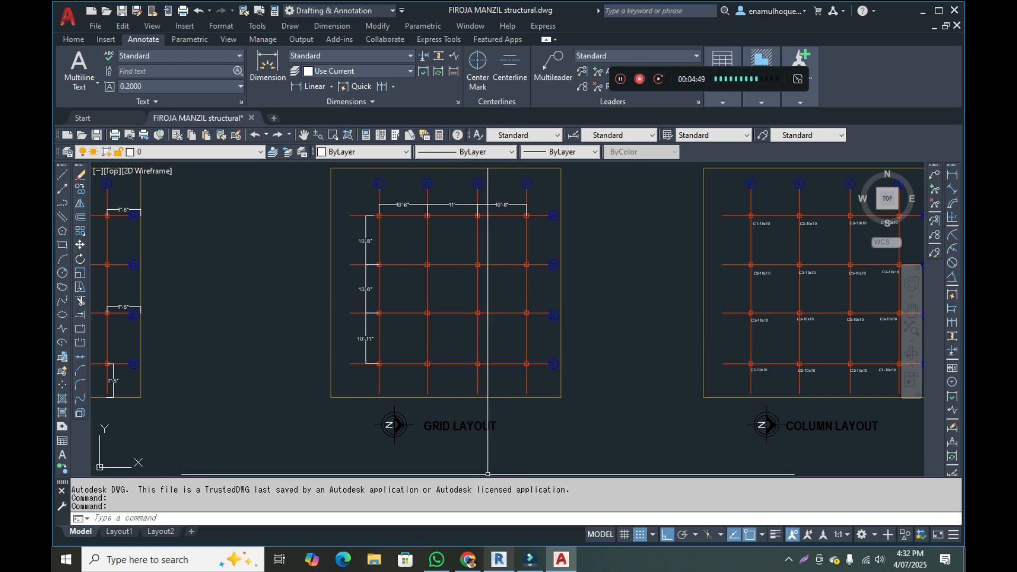
Switch back to Revit and open the East elevation of the new project at its level heads.
{"action": "left_click", "coordinate": [498, 559]}
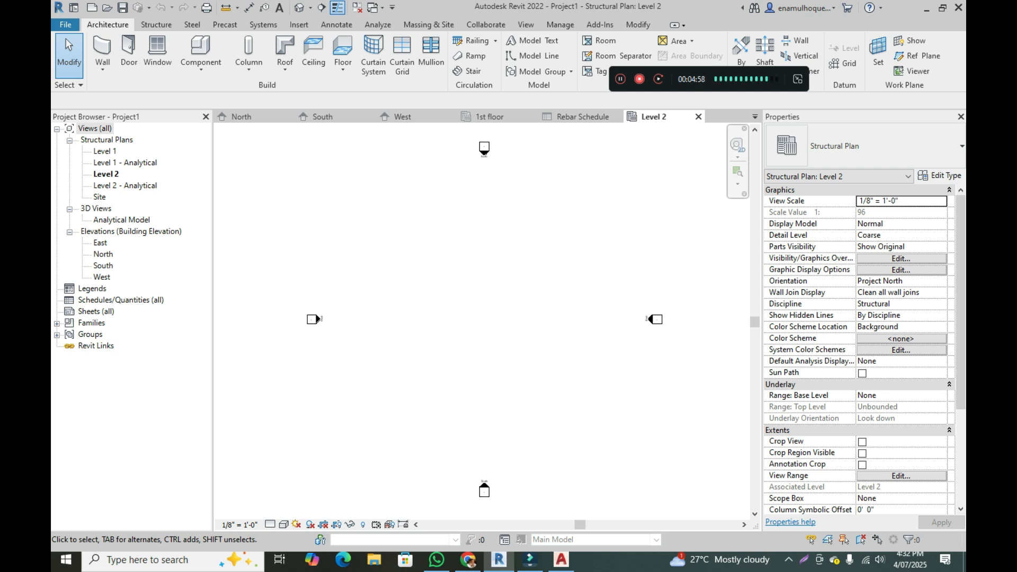
{"action": "double_click", "coordinate": [100, 243]}
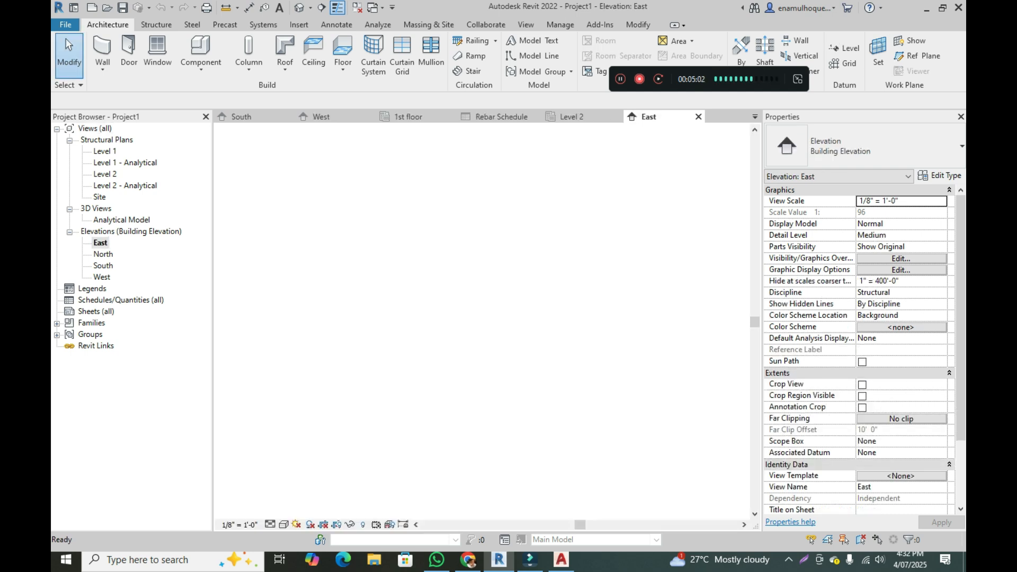
{"action": "scroll", "coordinate": [731, 322], "scroll_direction": "up", "scroll_amount": 4}
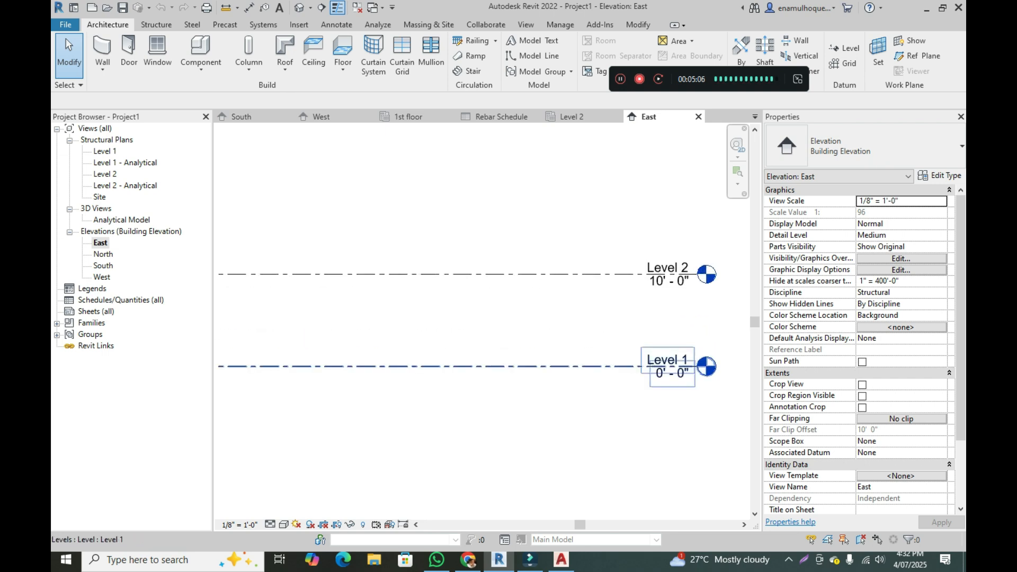
{"action": "scroll", "coordinate": [672, 306], "scroll_direction": "up", "scroll_amount": 3}
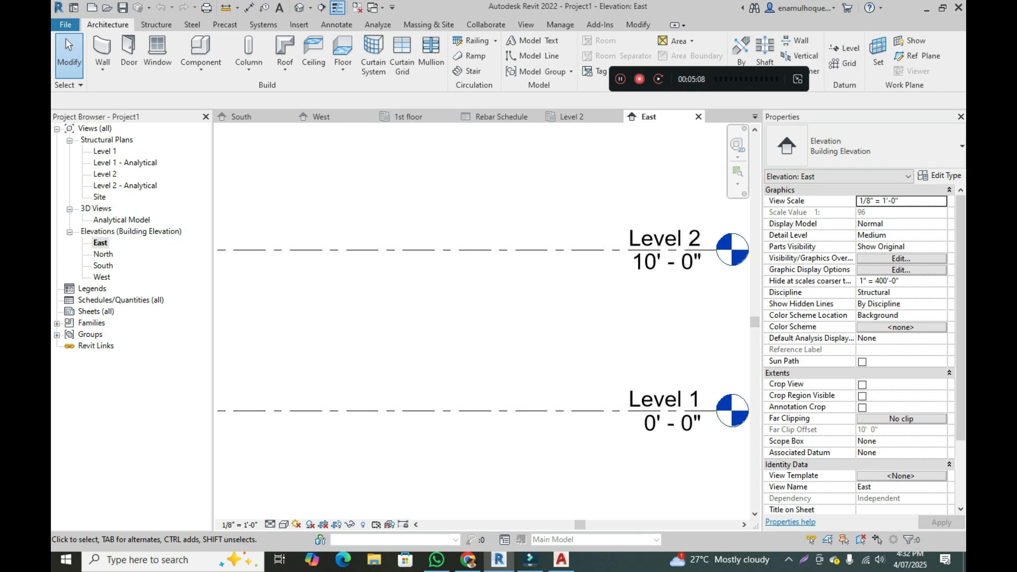
{"action": "scroll", "coordinate": [672, 307], "scroll_direction": "down", "scroll_amount": 2}
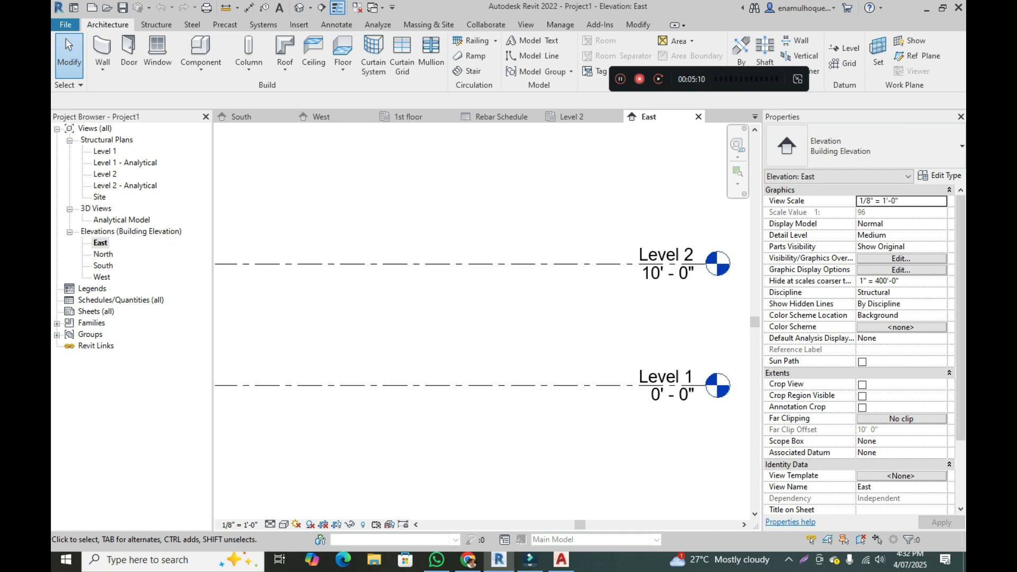
{"action": "scroll", "coordinate": [662, 422], "scroll_direction": "up", "scroll_amount": 2}
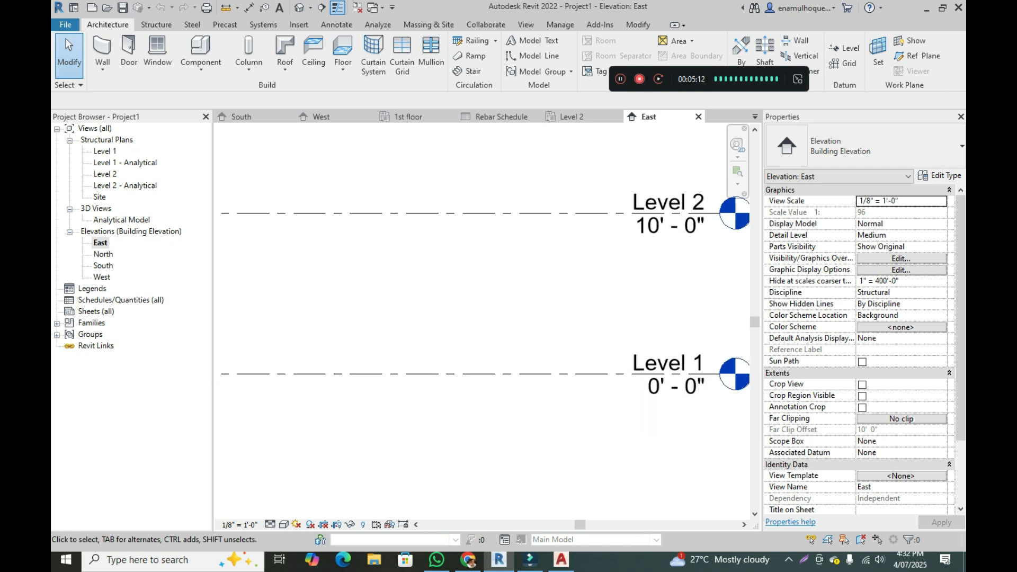
{"action": "scroll", "coordinate": [662, 420], "scroll_direction": "up", "scroll_amount": 1}
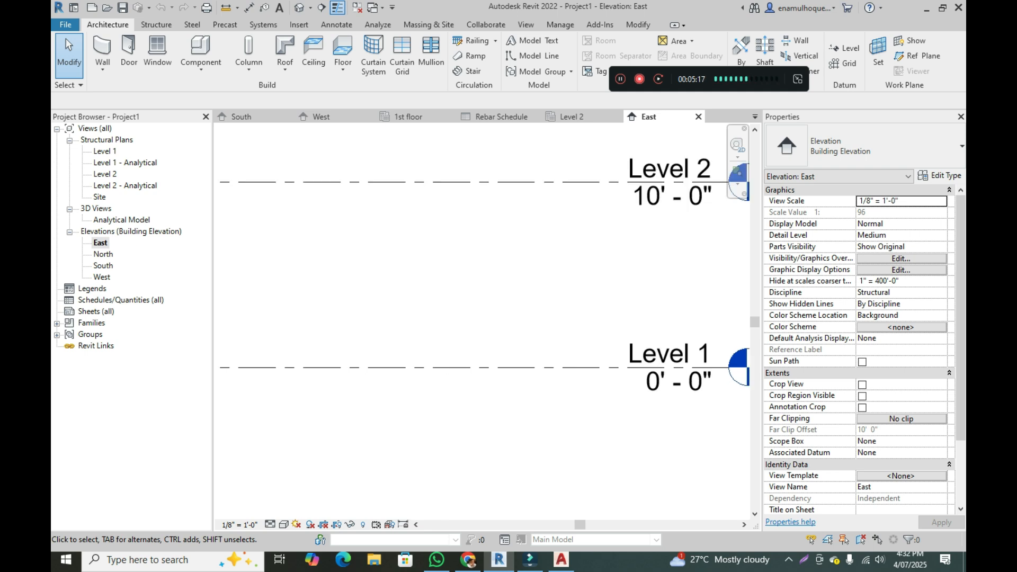
{"action": "scroll", "coordinate": [672, 407], "scroll_direction": "up", "scroll_amount": 1}
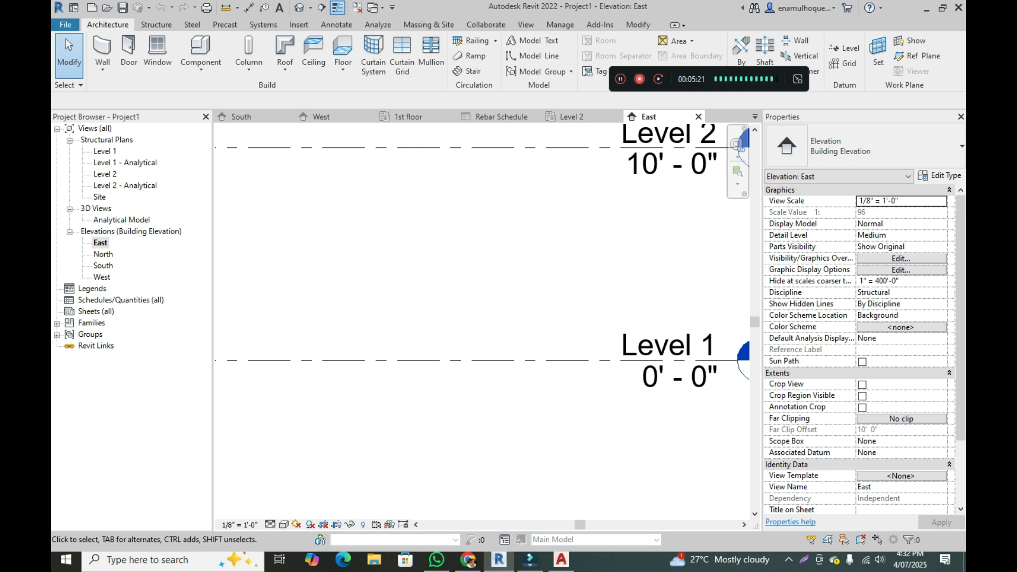
Set the elevation of Level 1 to 2' and the elevation of Level 2 to 12'.
{"action": "left_click", "coordinate": [683, 377]}
{"action": "left_click", "coordinate": [683, 377]}
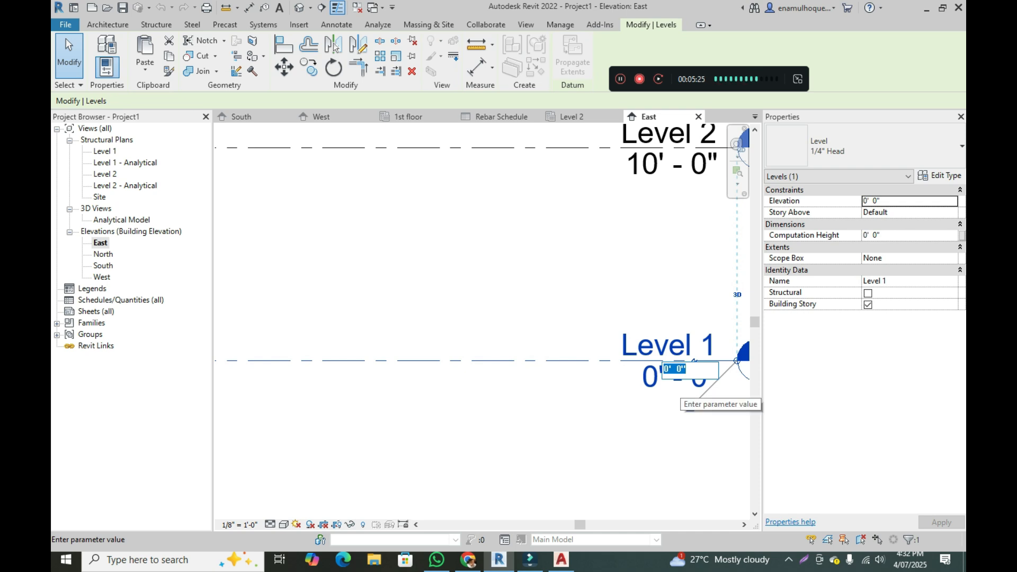
{"action": "type", "text": "2"}
{"action": "key", "text": "Return"}
{"action": "scroll", "coordinate": [602, 314], "scroll_direction": "down", "scroll_amount": 2}
{"action": "double_click", "coordinate": [631, 215]}
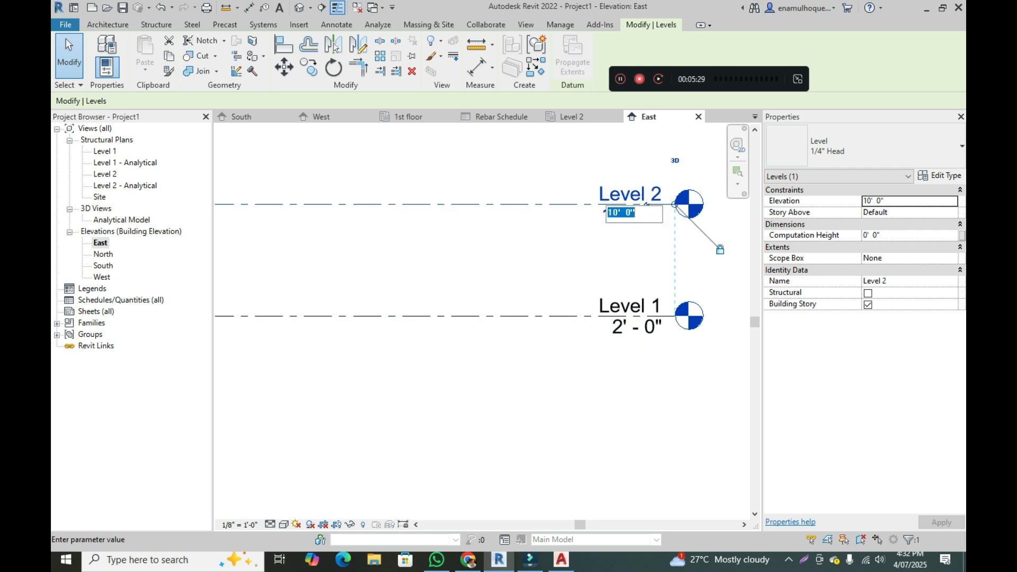
{"action": "type", "text": "12"}
{"action": "key", "text": "Return"}
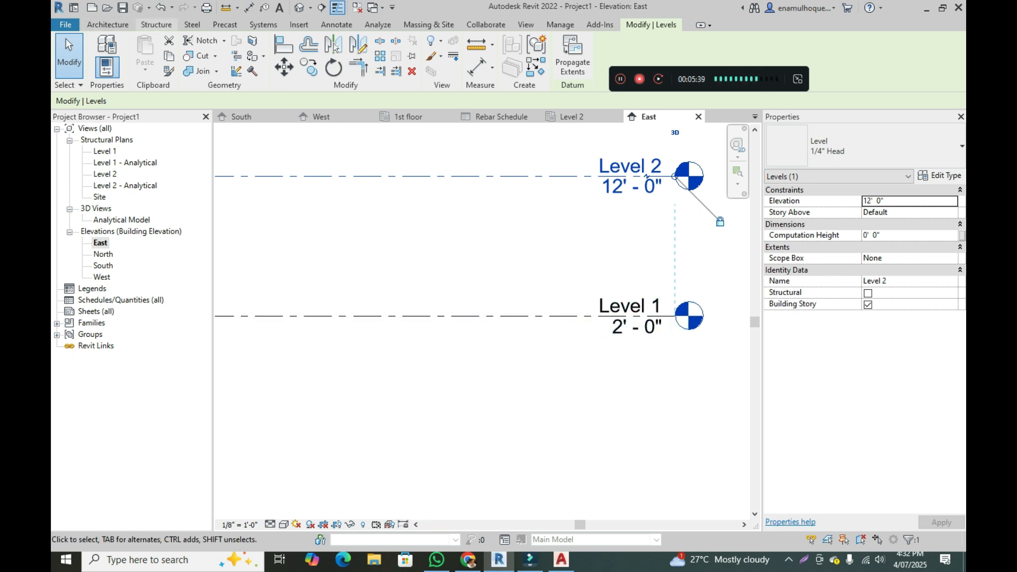
Draw a new level at -1' - 0" below Level 1, ending in line with the existing level heads, and accept the rebar shape notice.
{"action": "left_click", "coordinate": [156, 24]}
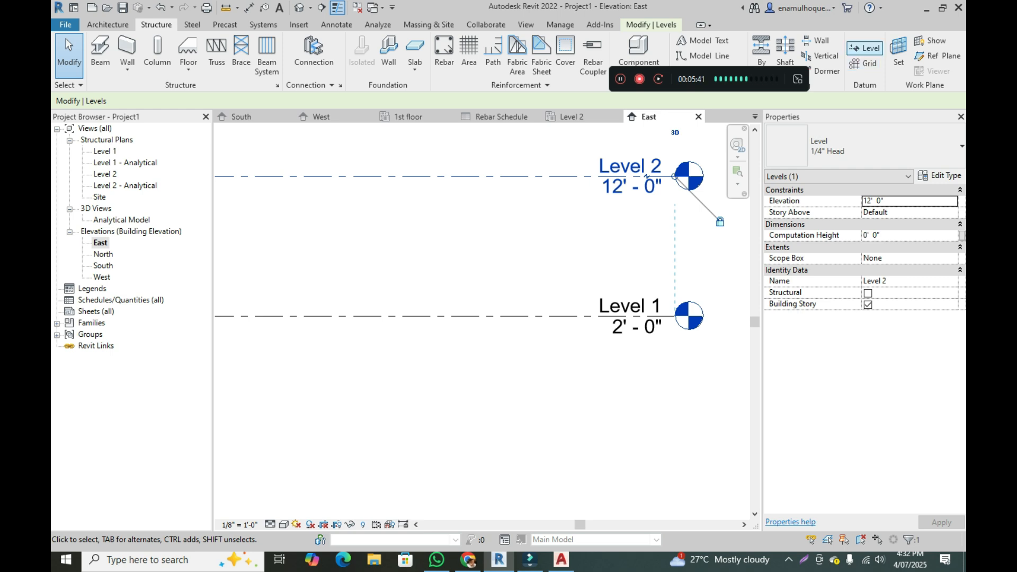
{"action": "left_click", "coordinate": [864, 48]}
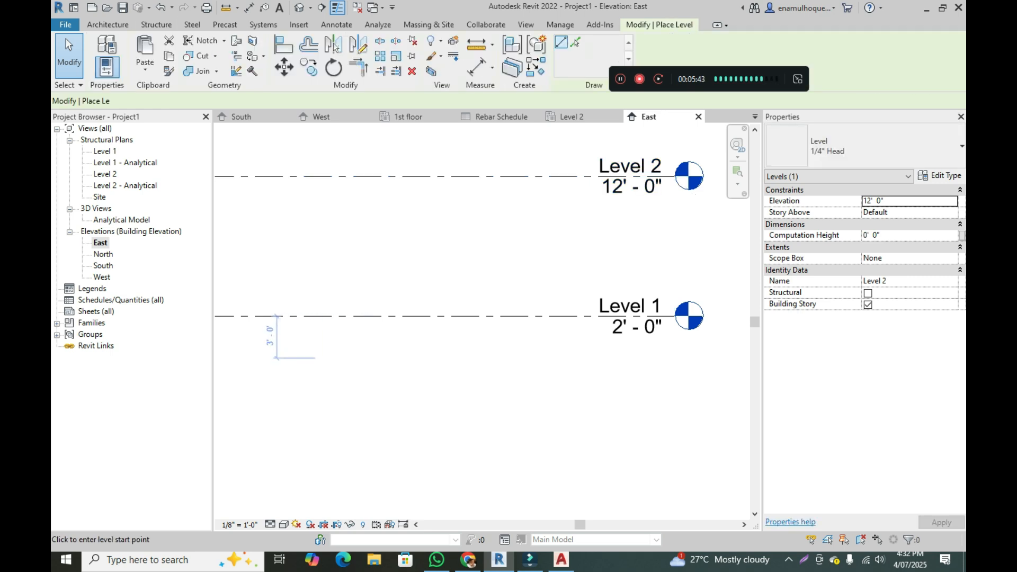
{"action": "left_click", "coordinate": [327, 358]}
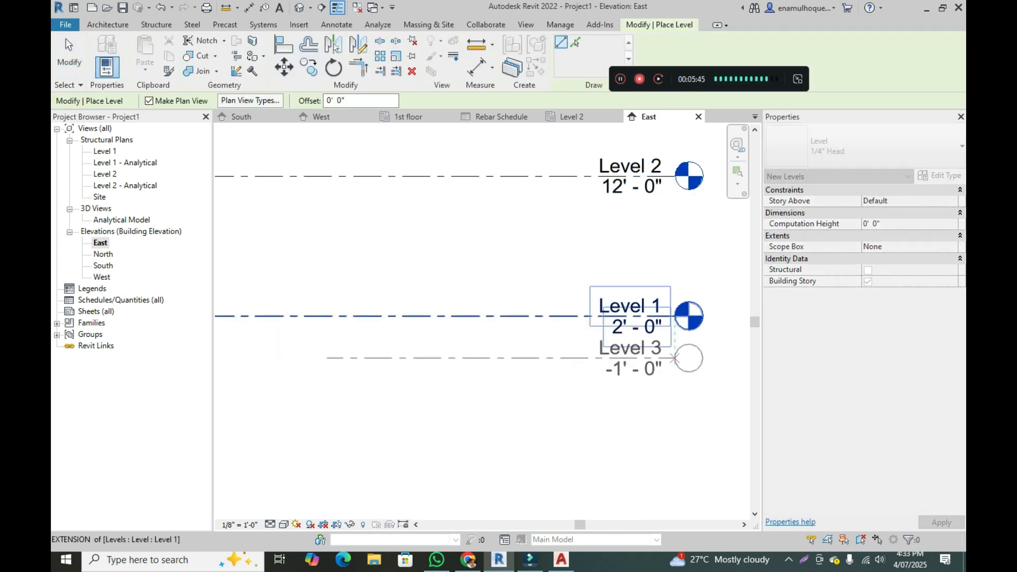
{"action": "left_click", "coordinate": [674, 358]}
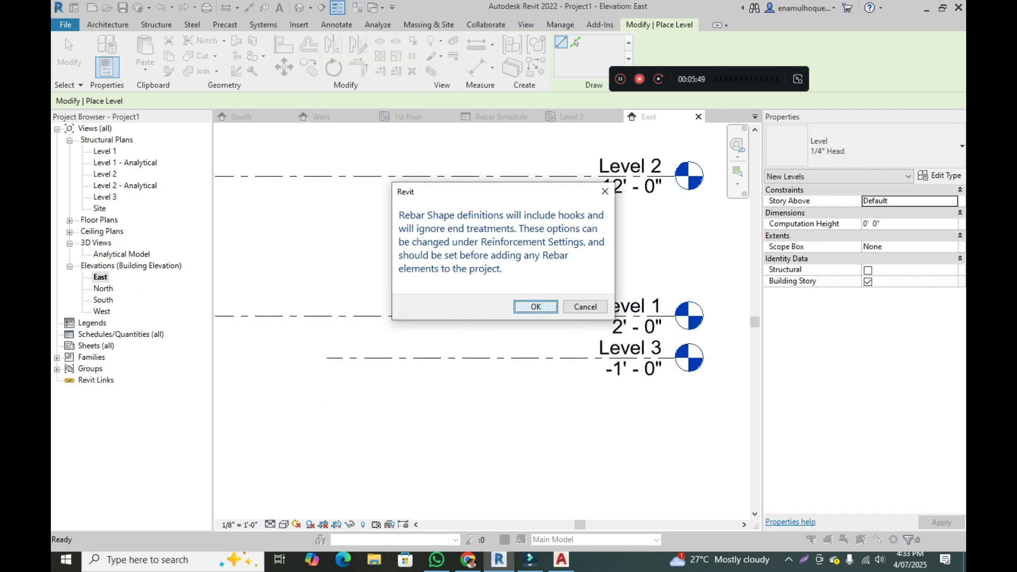
{"action": "key", "text": "Return"}
{"action": "key", "text": "Escape"}
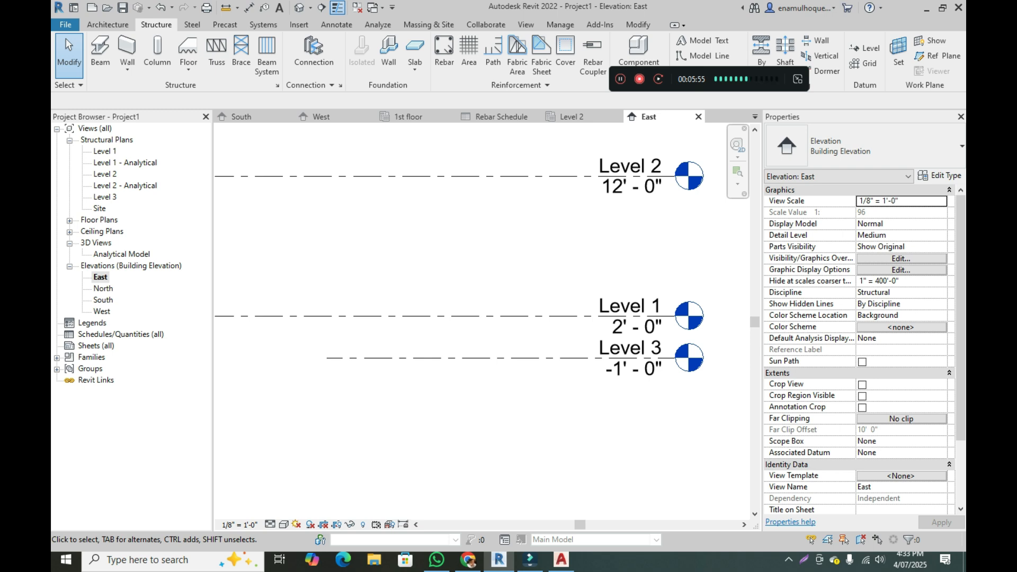
Set the elevation of Level 3 to -3'.
{"action": "scroll", "coordinate": [654, 391], "scroll_direction": "up", "scroll_amount": 2}
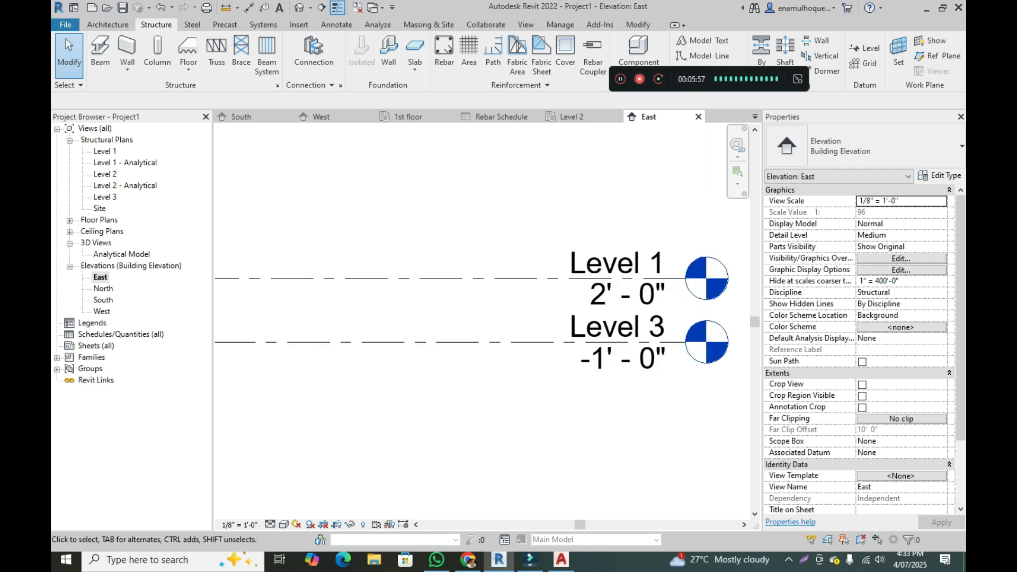
{"action": "left_click", "coordinate": [638, 353]}
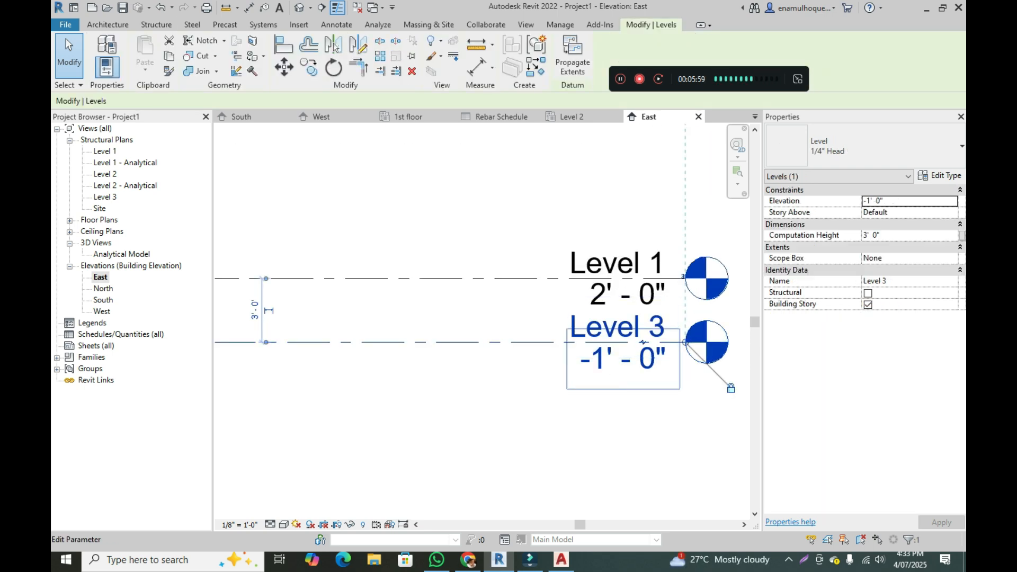
{"action": "left_click", "coordinate": [638, 354]}
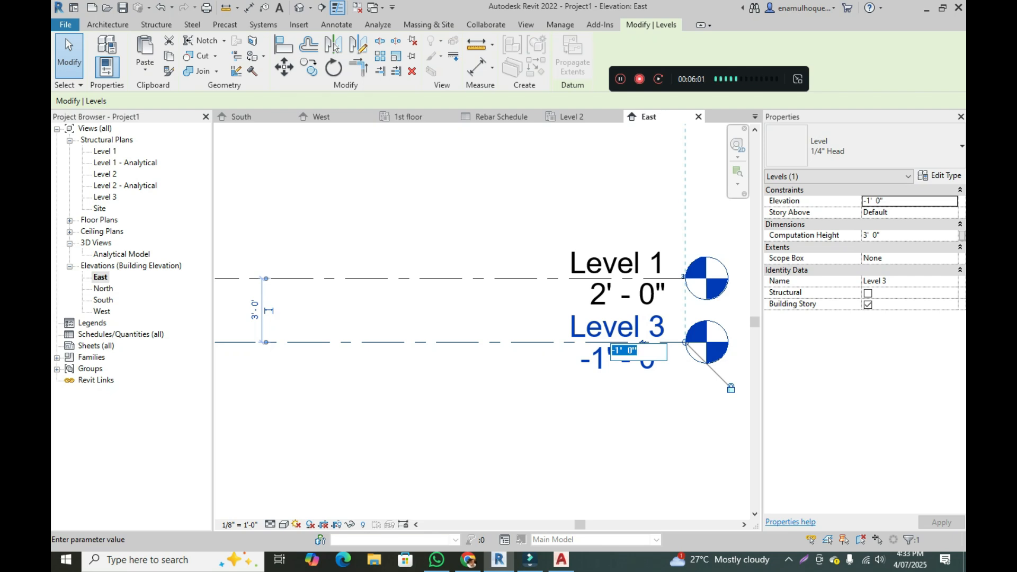
{"action": "type", "text": "-3"}
{"action": "key", "text": "Return"}
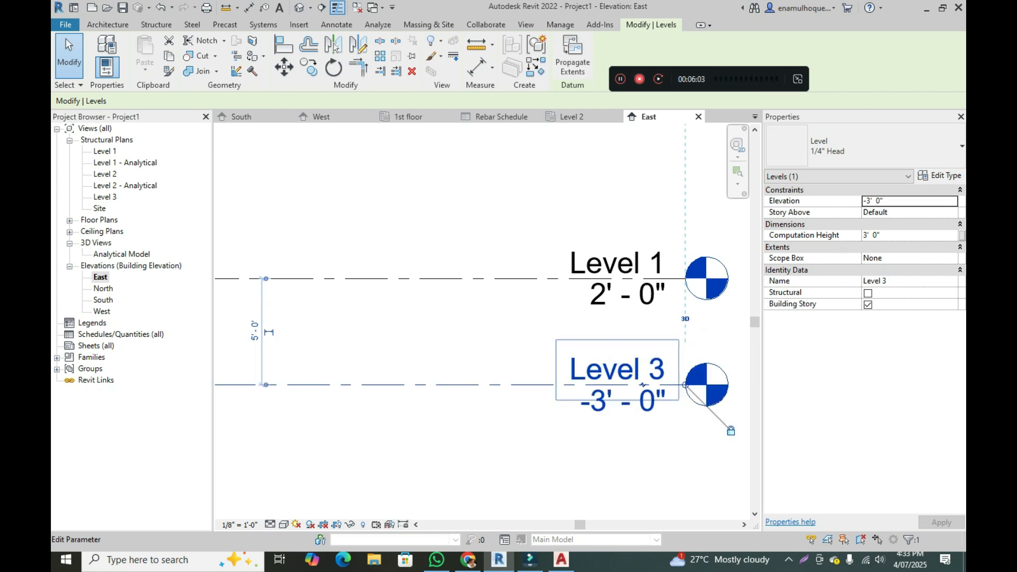
Rename Level 3 as "footing".
{"action": "scroll", "coordinate": [643, 385], "scroll_direction": "down", "scroll_amount": 4}
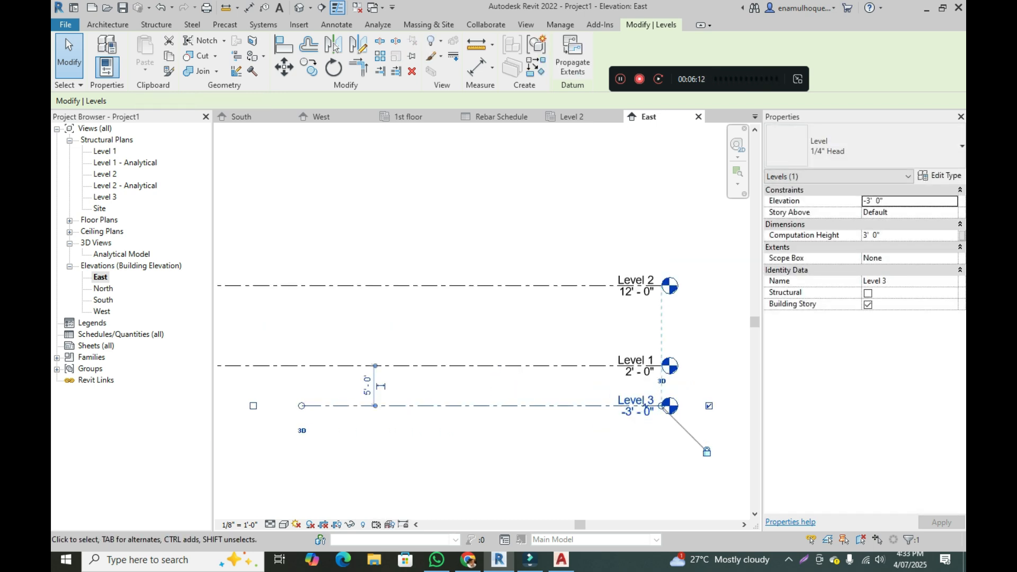
{"action": "scroll", "coordinate": [645, 406], "scroll_direction": "up", "scroll_amount": 3}
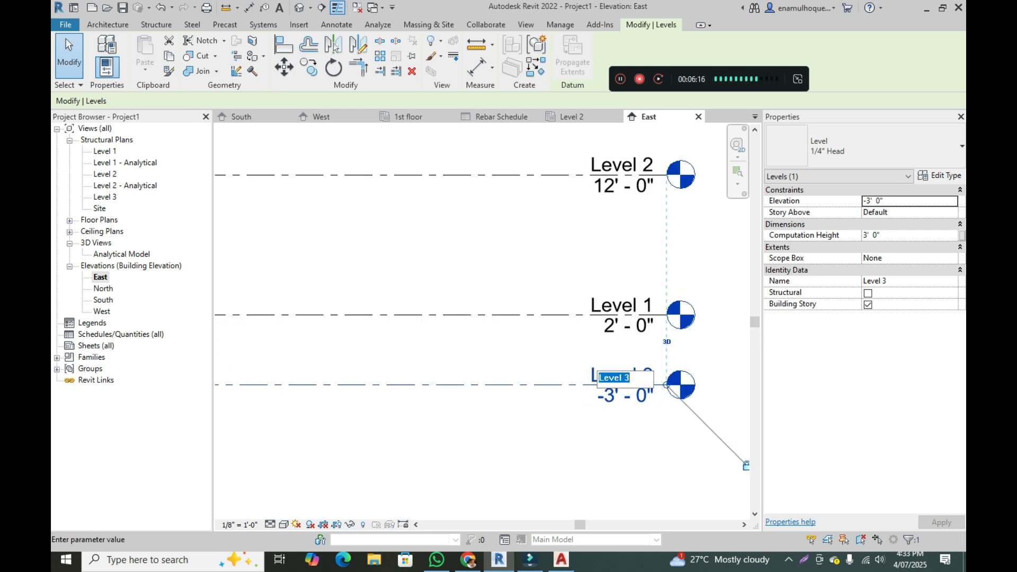
{"action": "left_click", "coordinate": [638, 385]}
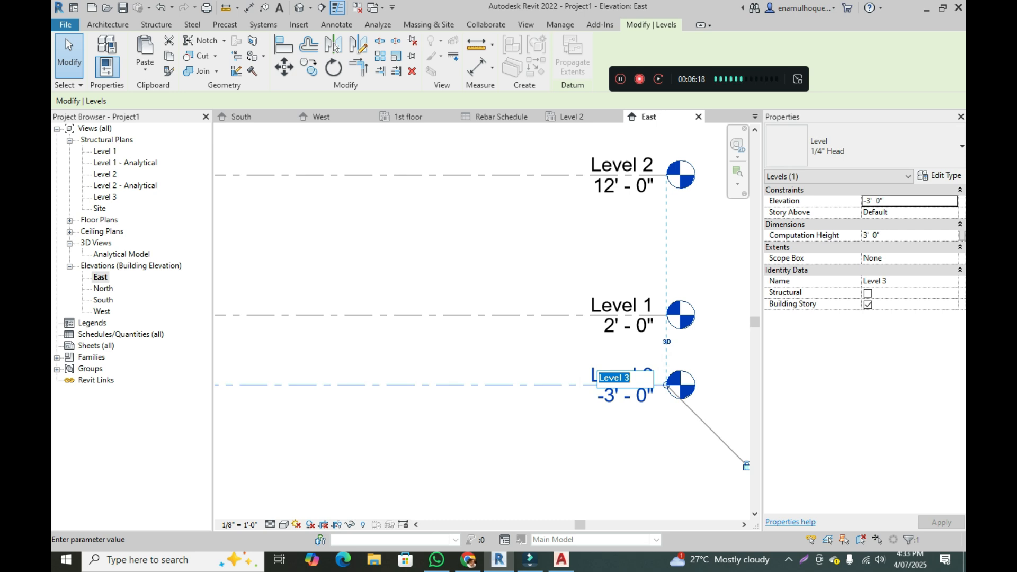
{"action": "type", "text": "foot"}
{"action": "type", "text": "ing"}
{"action": "key", "text": "Return"}
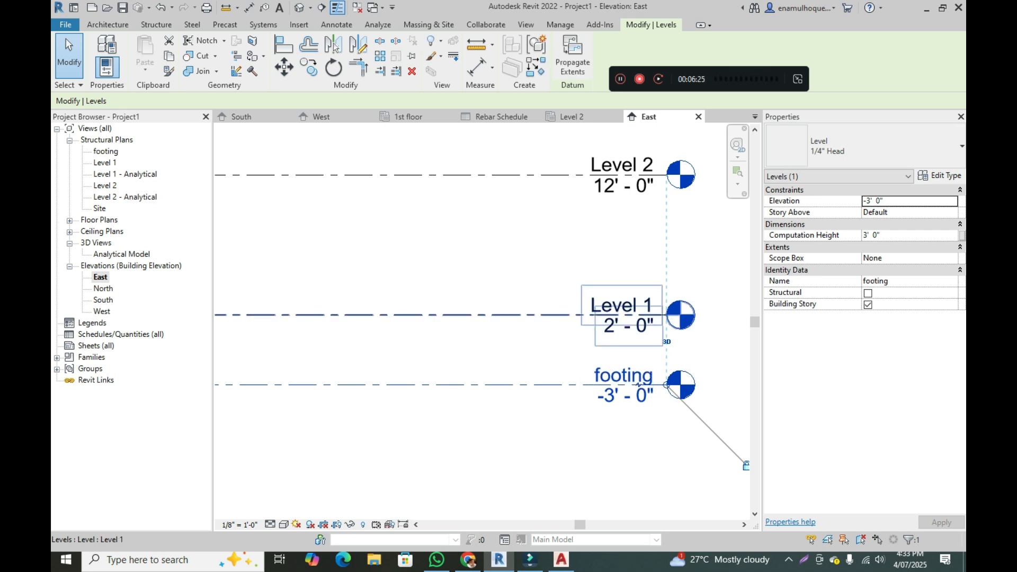
Rename Level 1 as "gf" and Level 2 as "1st floor", renaming the corresponding views as well.
{"action": "double_click", "coordinate": [625, 307]}
{"action": "type", "text": "gf"}
{"action": "key", "text": "Return"}
{"action": "key", "text": "Return"}
{"action": "double_click", "coordinate": [614, 167]}
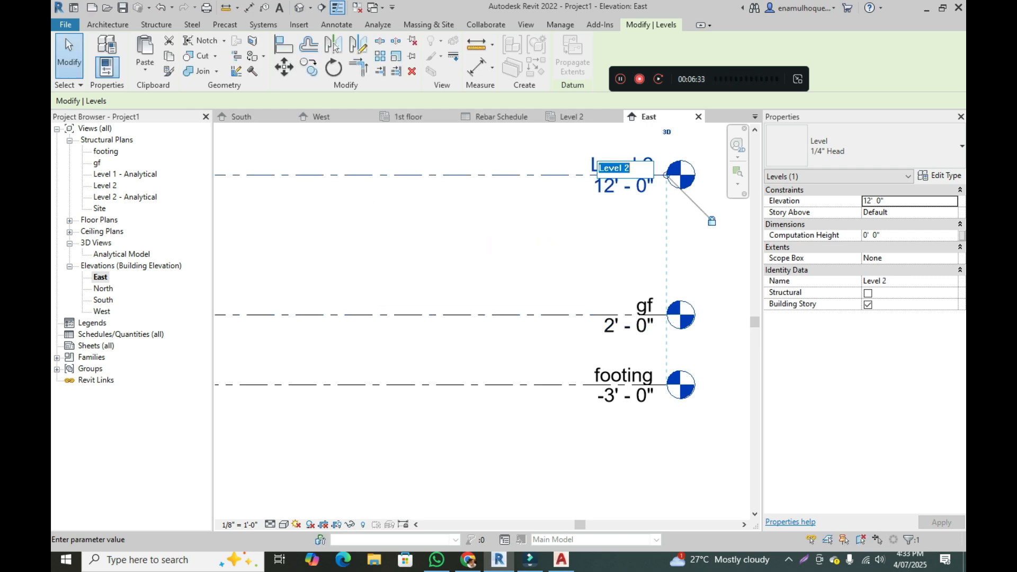
{"action": "type", "text": "1st floor"}
{"action": "key", "text": "Return"}
{"action": "key", "text": "Return"}
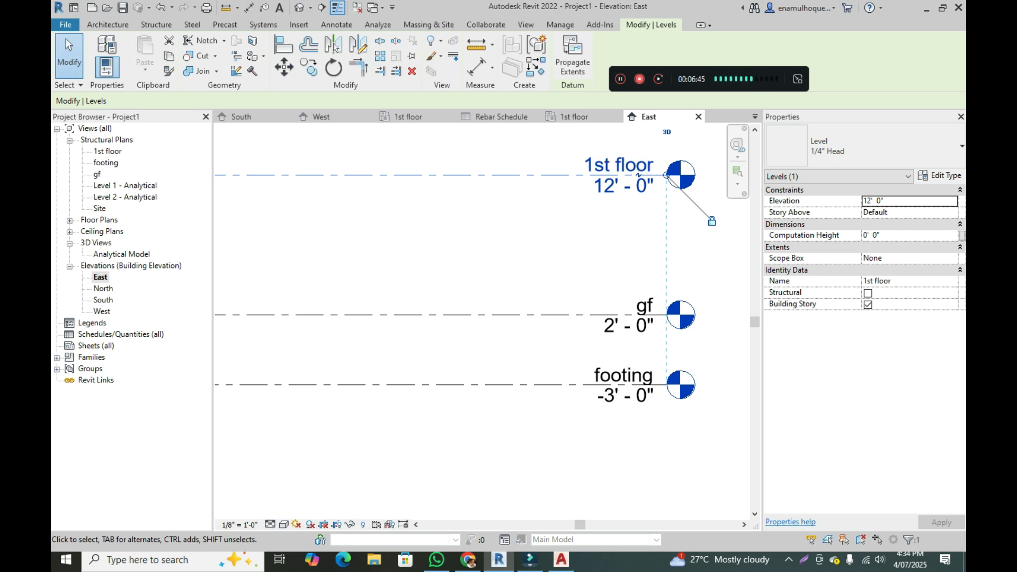
Open the footing structural plan with its elevation markers in view.
{"action": "double_click", "coordinate": [105, 162]}
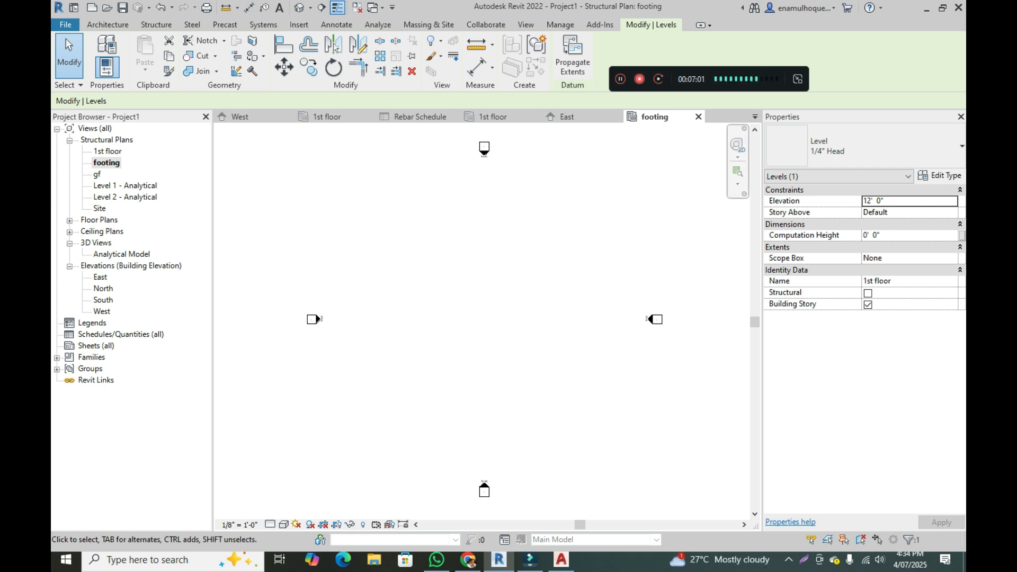
{"action": "scroll", "coordinate": [435, 435], "scroll_direction": "down", "scroll_amount": 3}
{"action": "scroll", "coordinate": [408, 416], "scroll_direction": "up", "scroll_amount": 3}
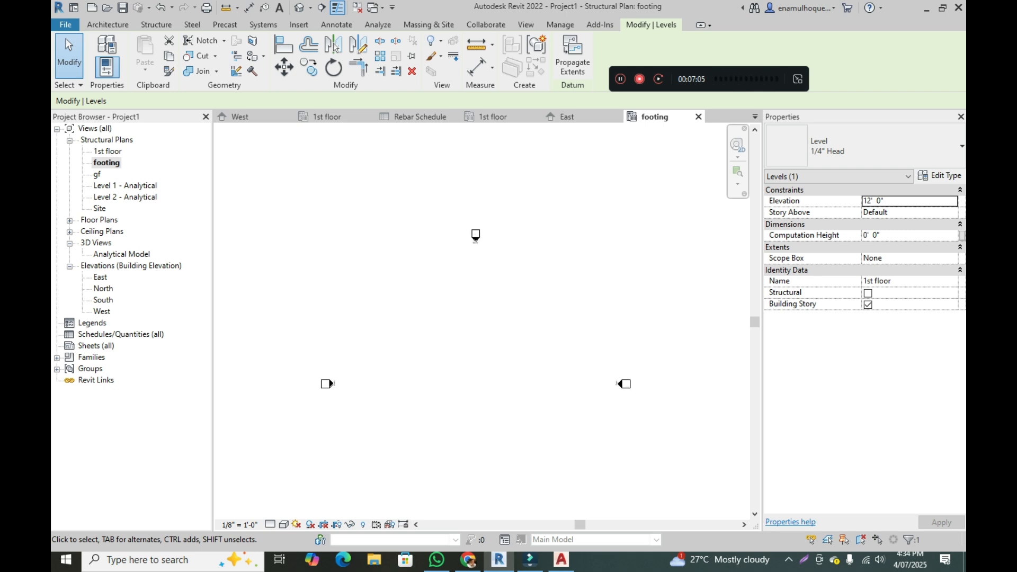
{"action": "scroll", "coordinate": [474, 410], "scroll_direction": "up", "scroll_amount": 2}
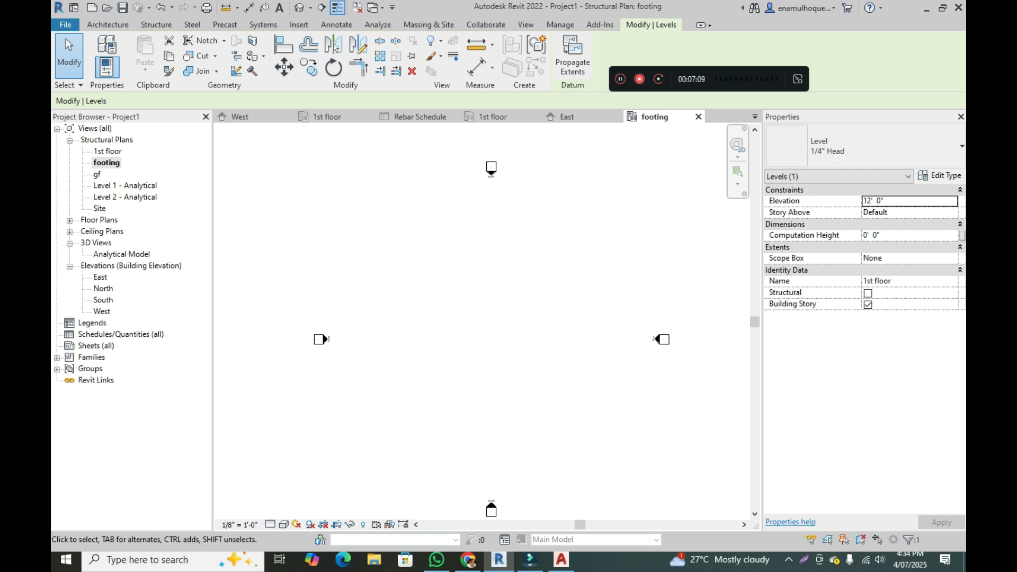
Switch to AutoCAD and review the grid layout plan's lines in both directions and their bay spacings.
{"action": "left_click", "coordinate": [561, 560]}
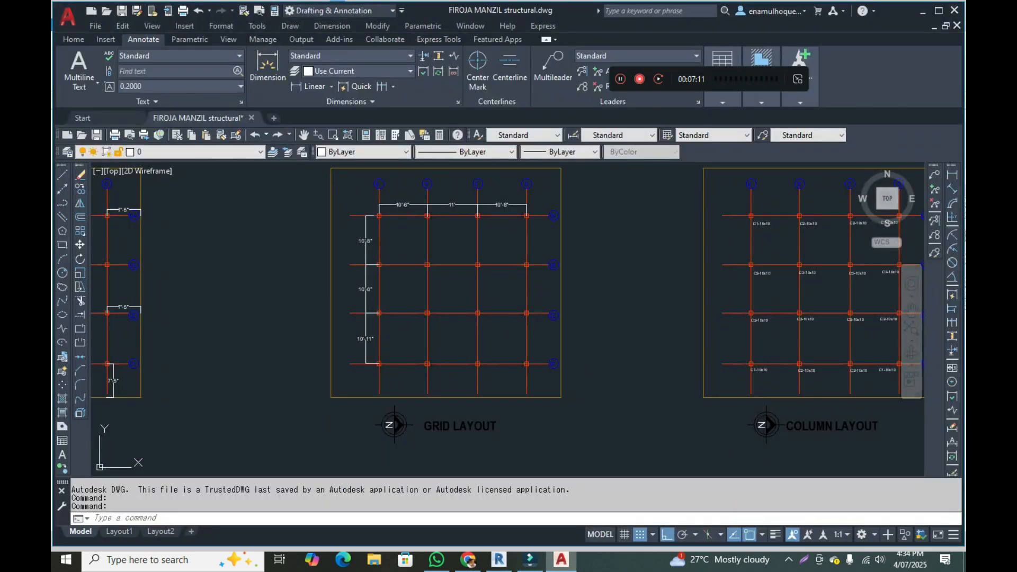
{"action": "scroll", "coordinate": [393, 289], "scroll_direction": "up", "scroll_amount": 2}
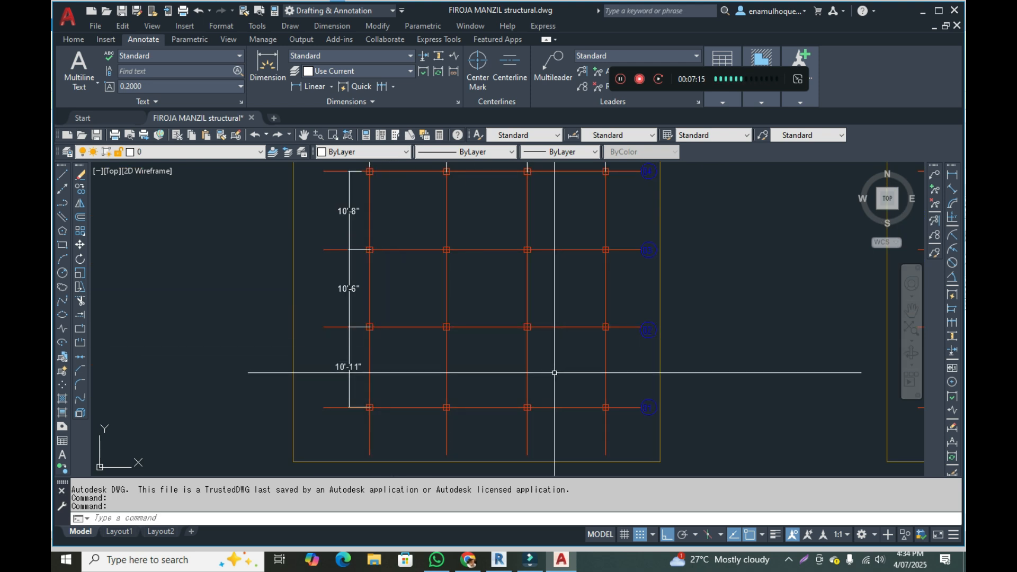
{"action": "scroll", "coordinate": [554, 372], "scroll_direction": "down", "scroll_amount": 3}
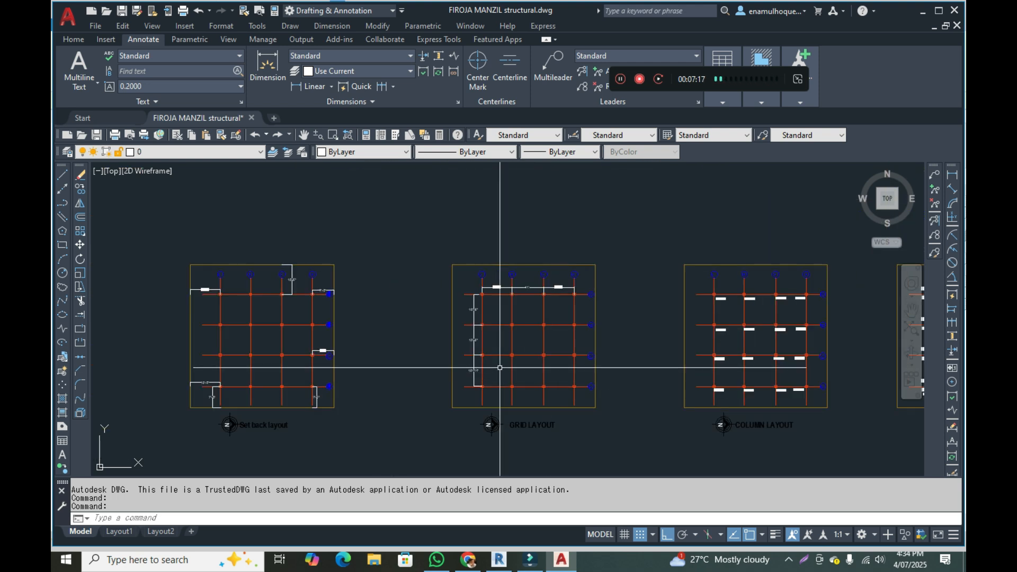
{"action": "scroll", "coordinate": [500, 367], "scroll_direction": "up", "scroll_amount": 2}
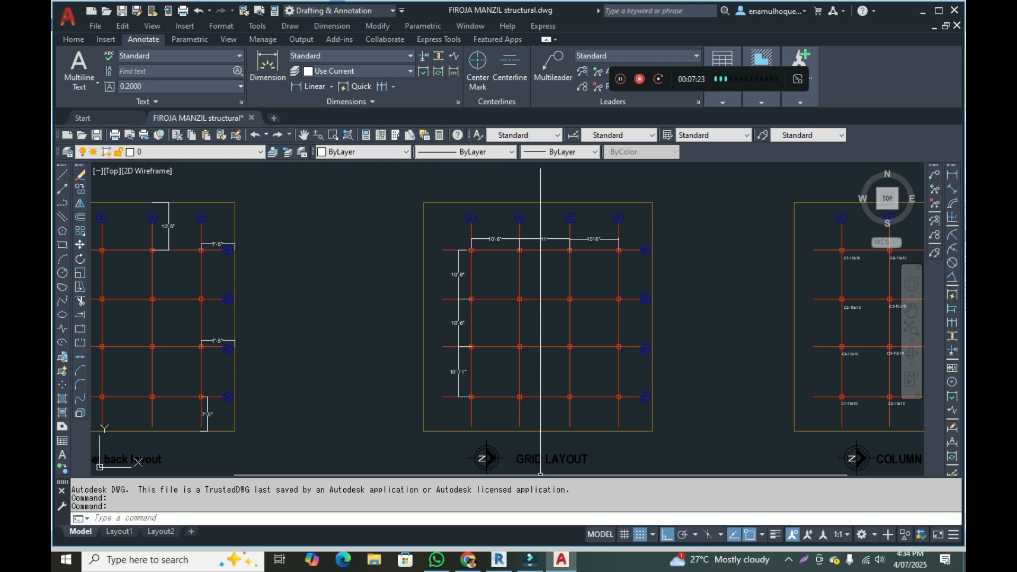
{"action": "mouse_move", "coordinate": [561, 559]}
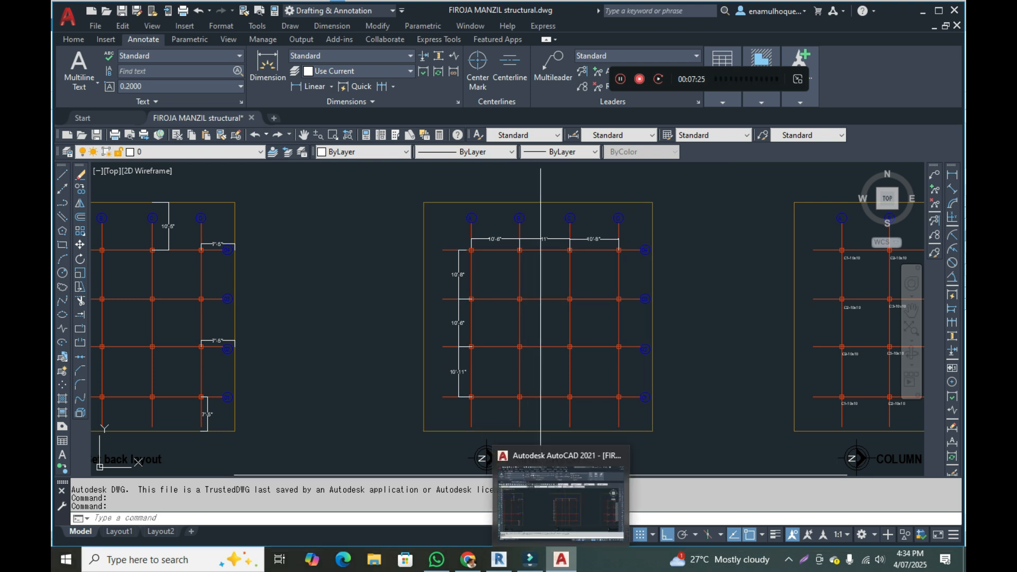
Switch back to Revit and draw four aligned horizontal grid lines, bottom to top, spaced about 21' - 6", 22' - 6" and 24' - 0" apart.
{"action": "left_click", "coordinate": [499, 559]}
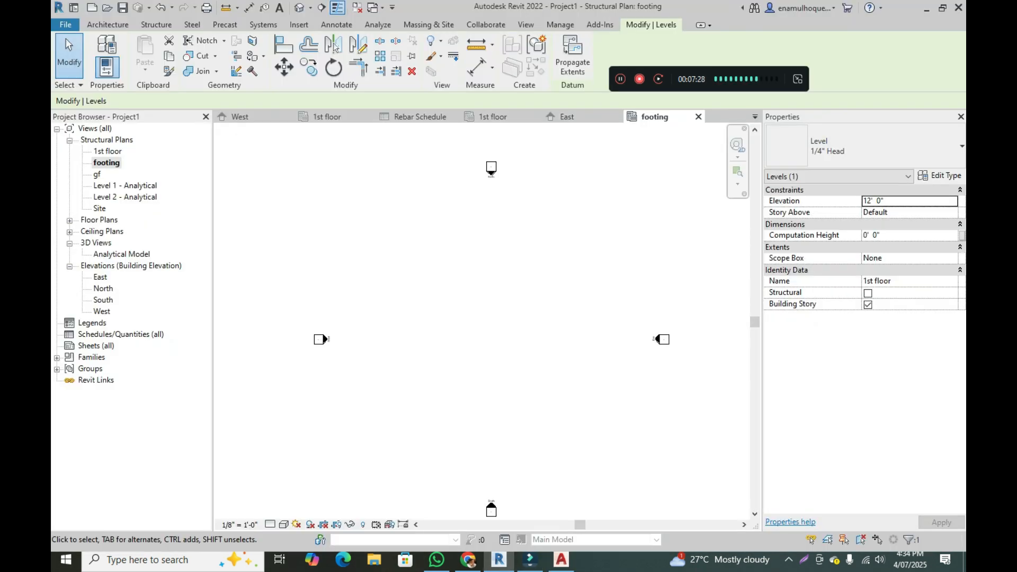
{"action": "left_click", "coordinate": [157, 24]}
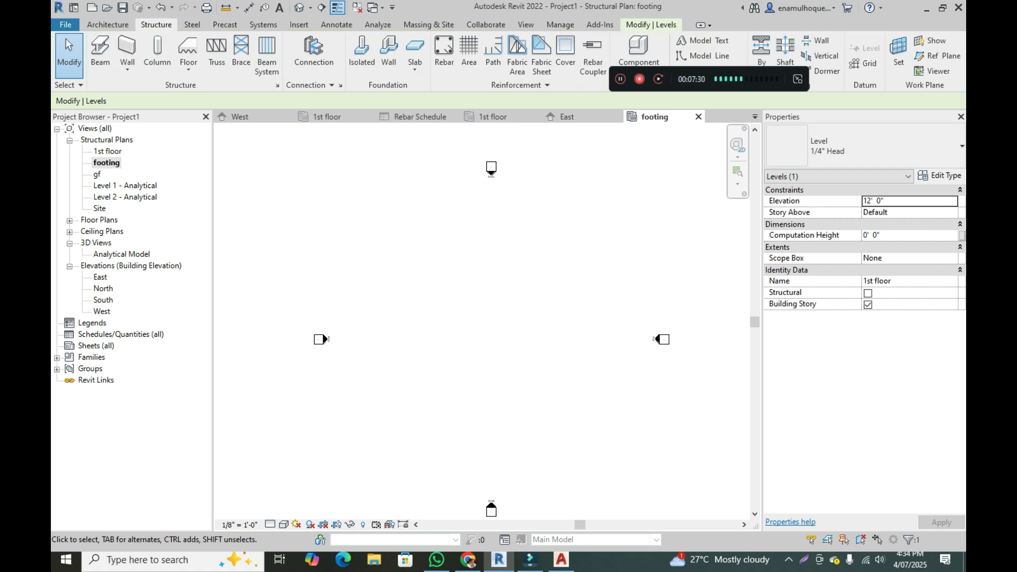
{"action": "left_click", "coordinate": [865, 63]}
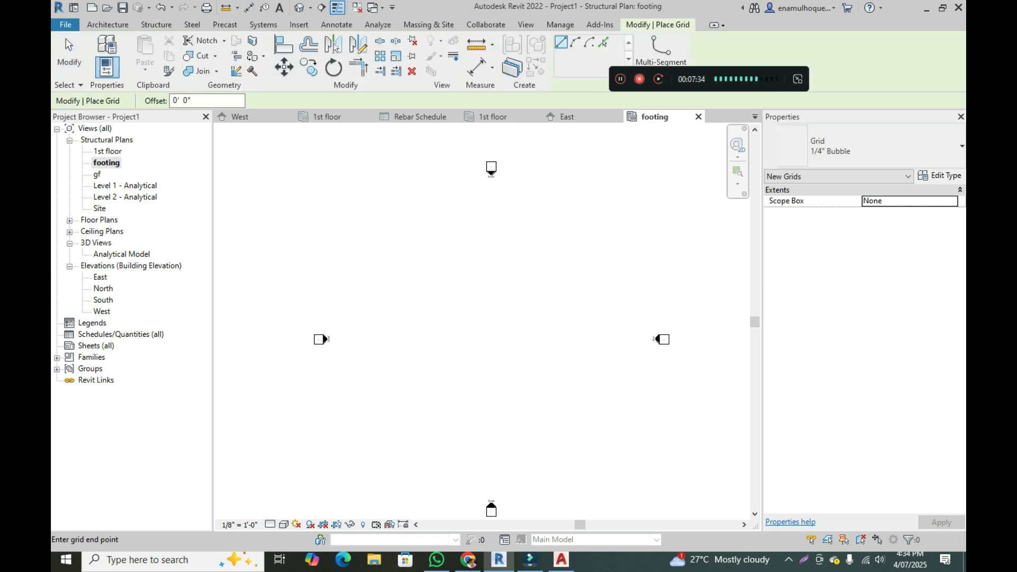
{"action": "left_click", "coordinate": [404, 404]}
{"action": "left_click", "coordinate": [582, 404]}
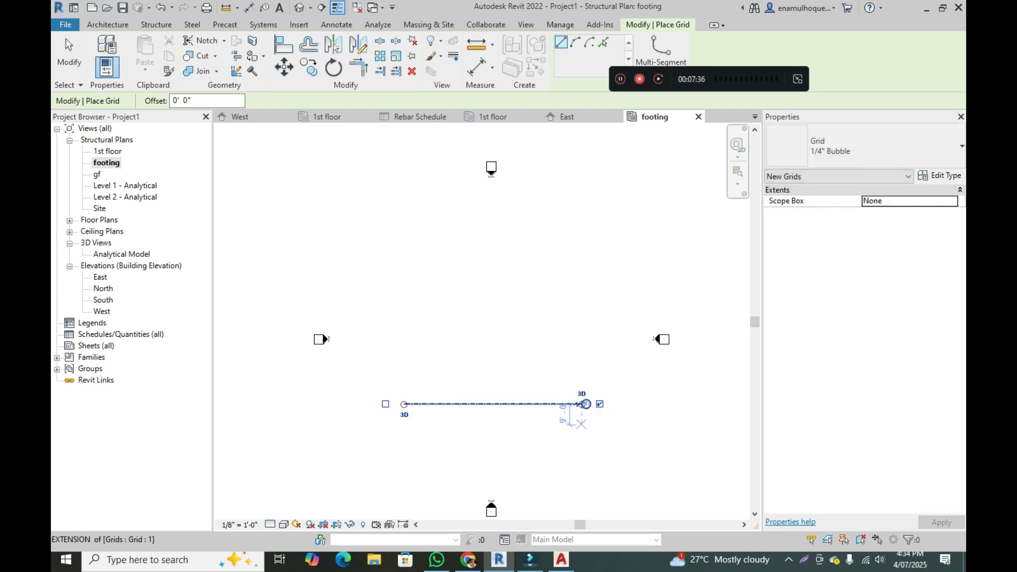
{"action": "scroll", "coordinate": [580, 406], "scroll_direction": "up", "scroll_amount": 3}
{"action": "scroll", "coordinate": [348, 328], "scroll_direction": "down", "scroll_amount": 2}
{"action": "left_click", "coordinate": [294, 315]}
{"action": "left_click", "coordinate": [498, 315]}
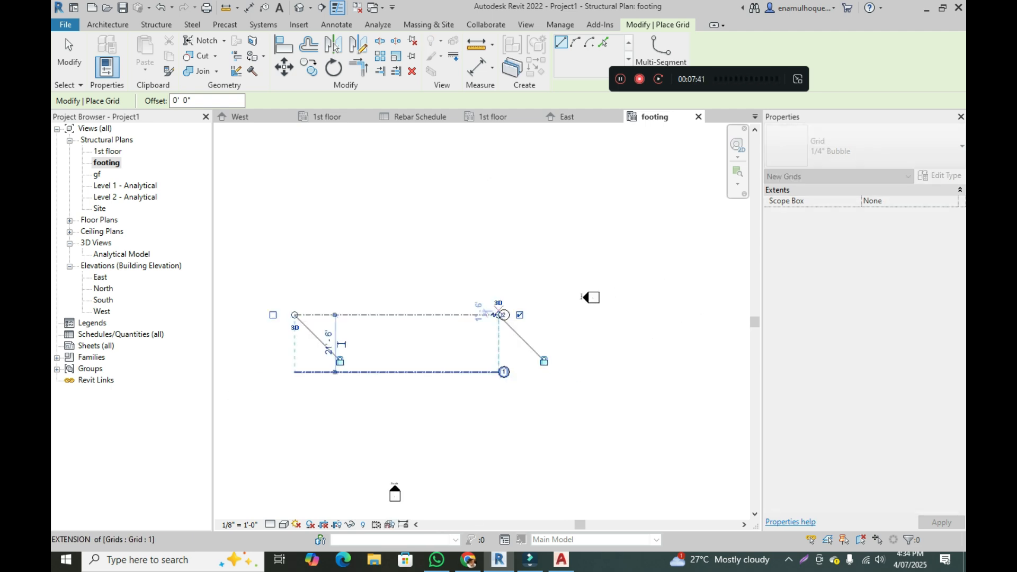
{"action": "left_click", "coordinate": [294, 255]}
{"action": "left_click", "coordinate": [504, 256]}
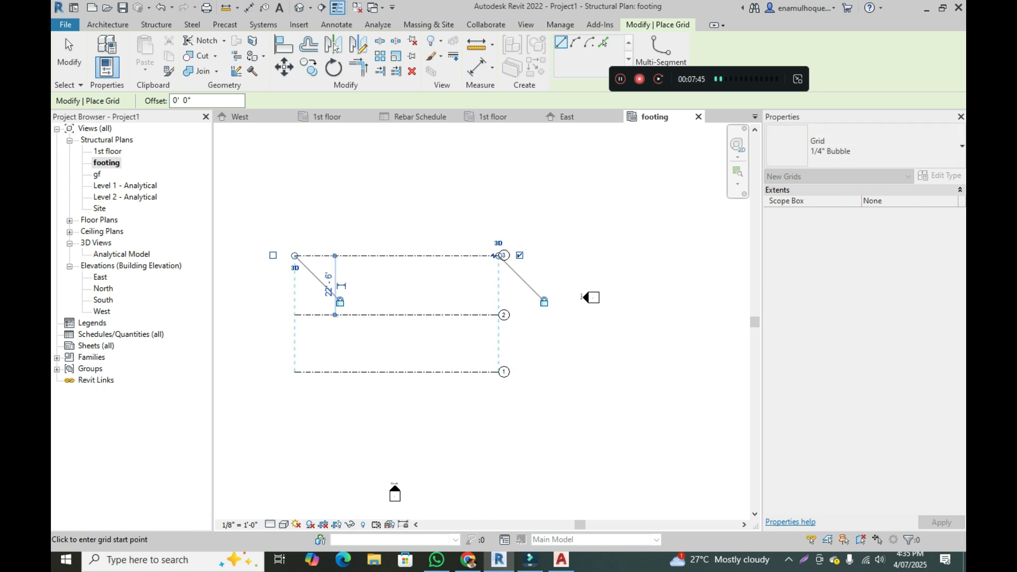
{"action": "left_click", "coordinate": [295, 192]}
{"action": "left_click", "coordinate": [498, 192]}
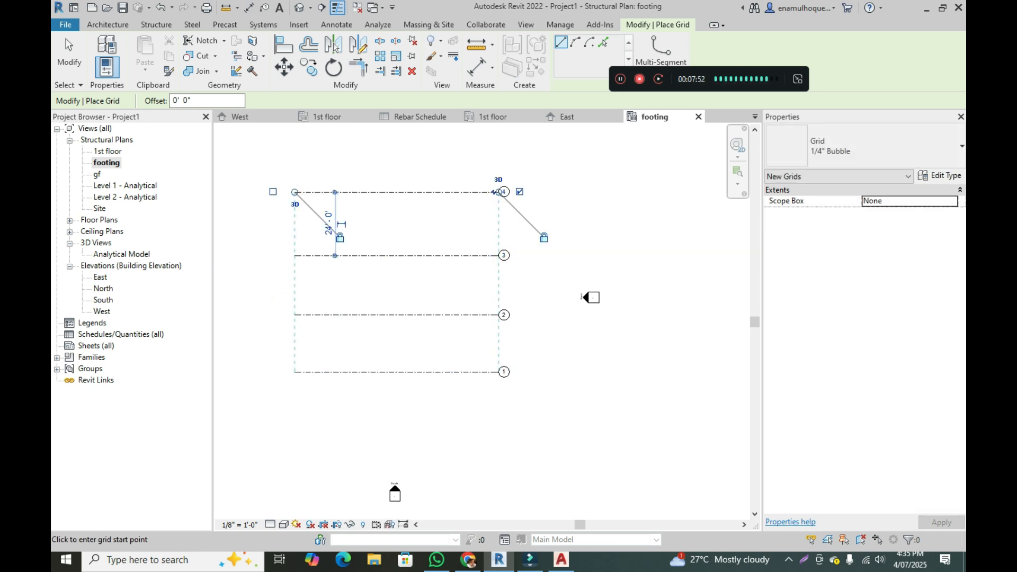
Draw a vertical grid line upward across the left ends of the four horizontal grids and name it A.
{"action": "left_click", "coordinate": [312, 394]}
{"action": "left_click", "coordinate": [313, 171]}
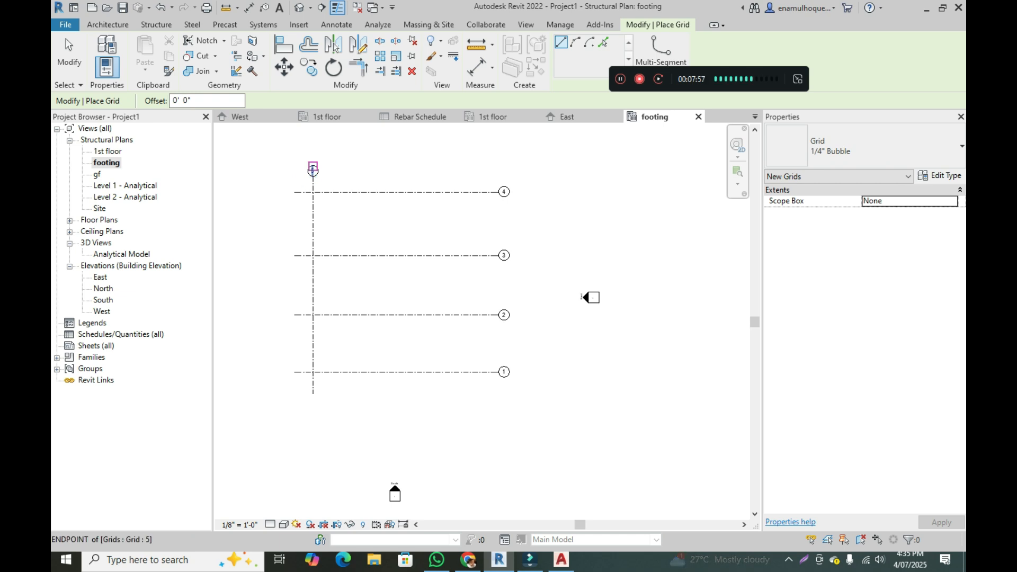
{"action": "key", "text": "Escape"}
{"action": "double_click", "coordinate": [312, 171]}
{"action": "type", "text": "A"}
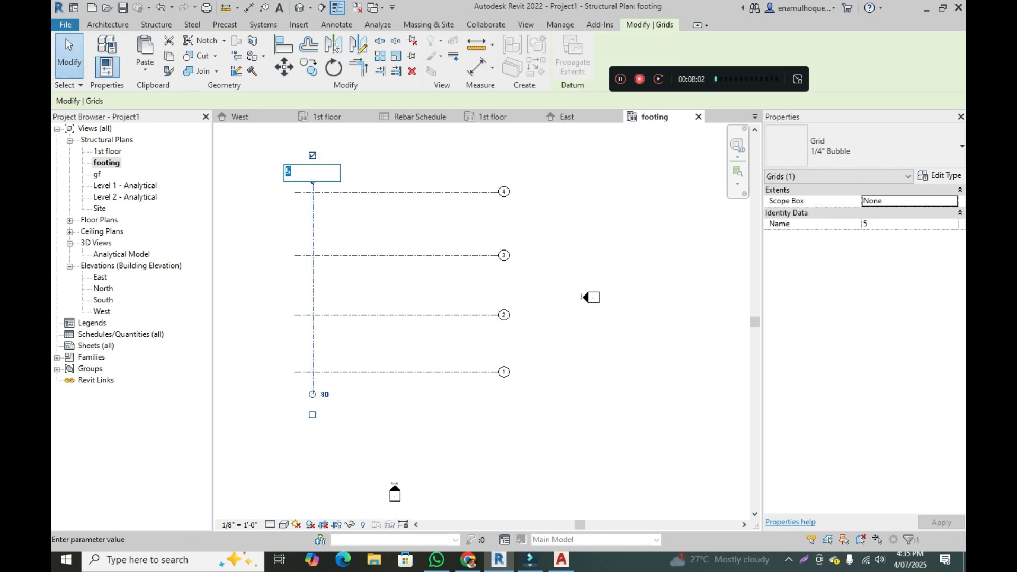
{"action": "key", "text": "Return"}
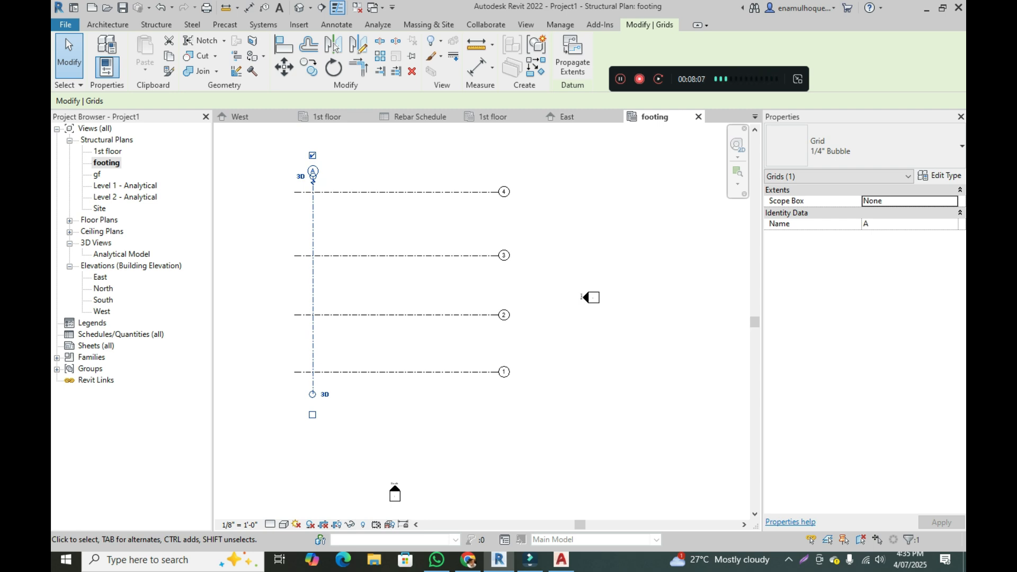
Draw three more vertical grid lines to the right of grid A, aligned with its ends, the last bay about 25' - 6" wide.
{"action": "left_click", "coordinate": [156, 24]}
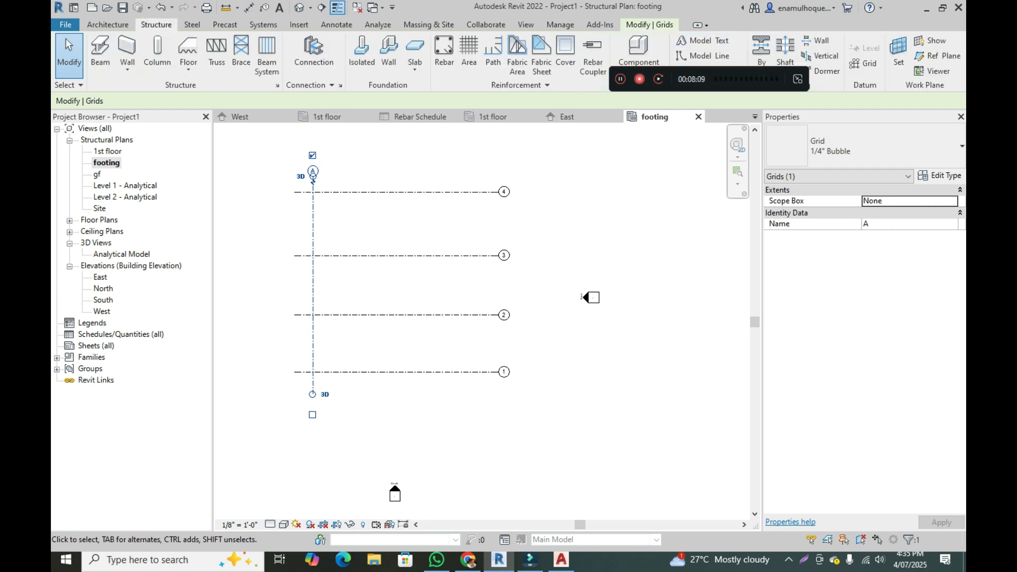
{"action": "left_click", "coordinate": [864, 63]}
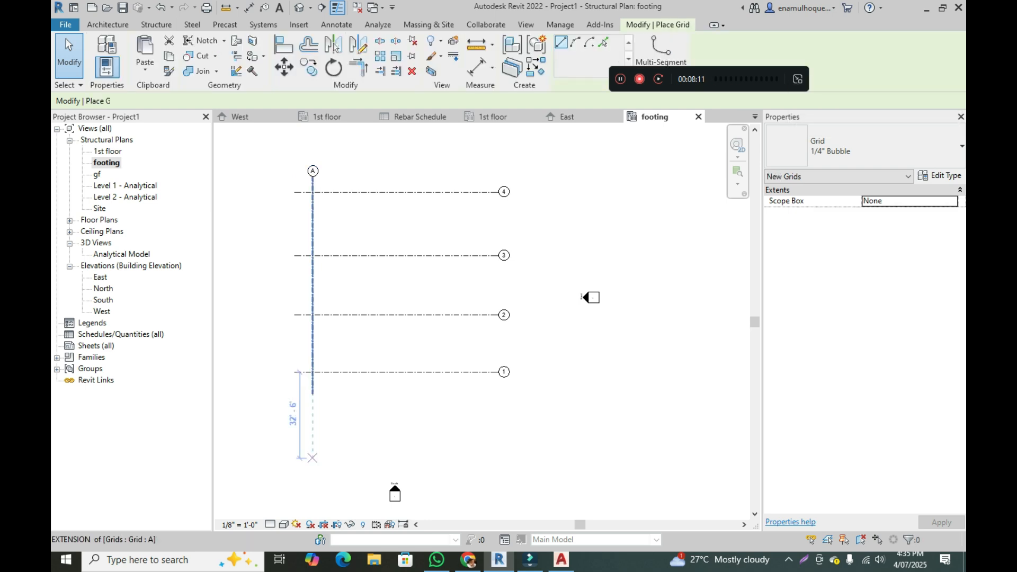
{"action": "left_click", "coordinate": [362, 394]}
{"action": "left_click", "coordinate": [363, 177]}
{"action": "left_click", "coordinate": [422, 394]}
{"action": "left_click", "coordinate": [422, 176]}
{"action": "left_click", "coordinate": [490, 395]}
{"action": "left_click", "coordinate": [490, 177]}
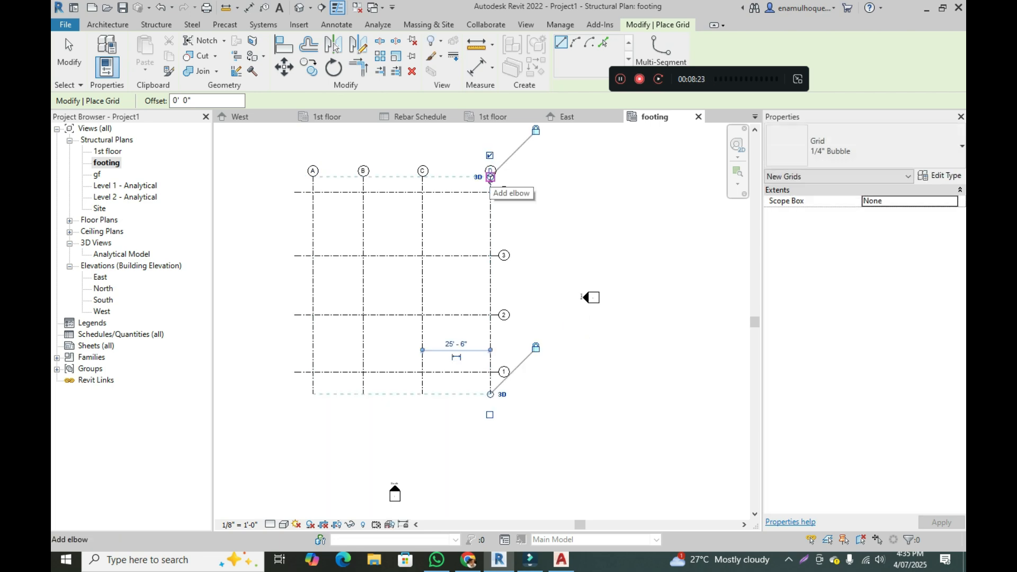
{"action": "key", "text": "Escape"}
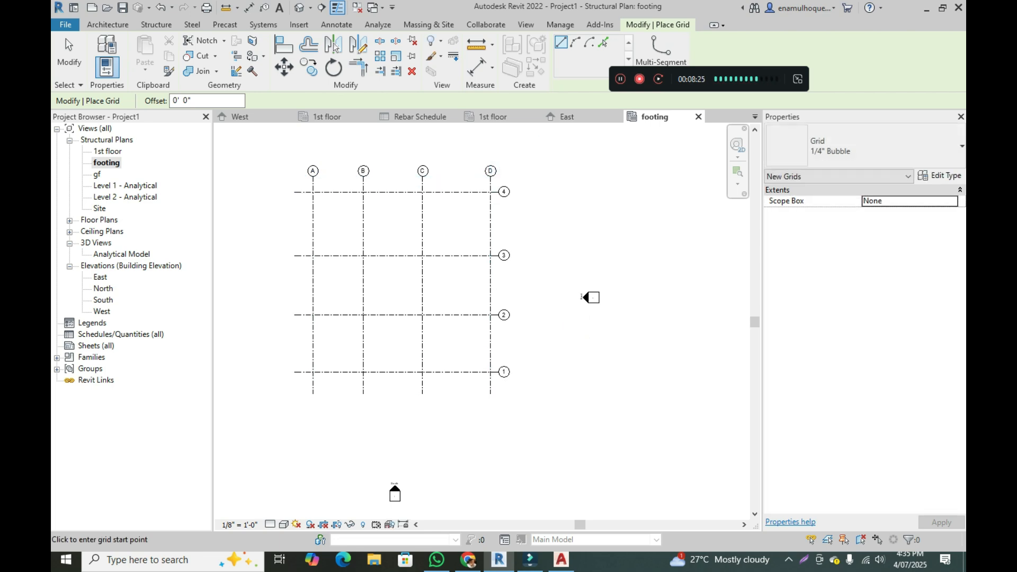
{"action": "key", "text": "Escape"}
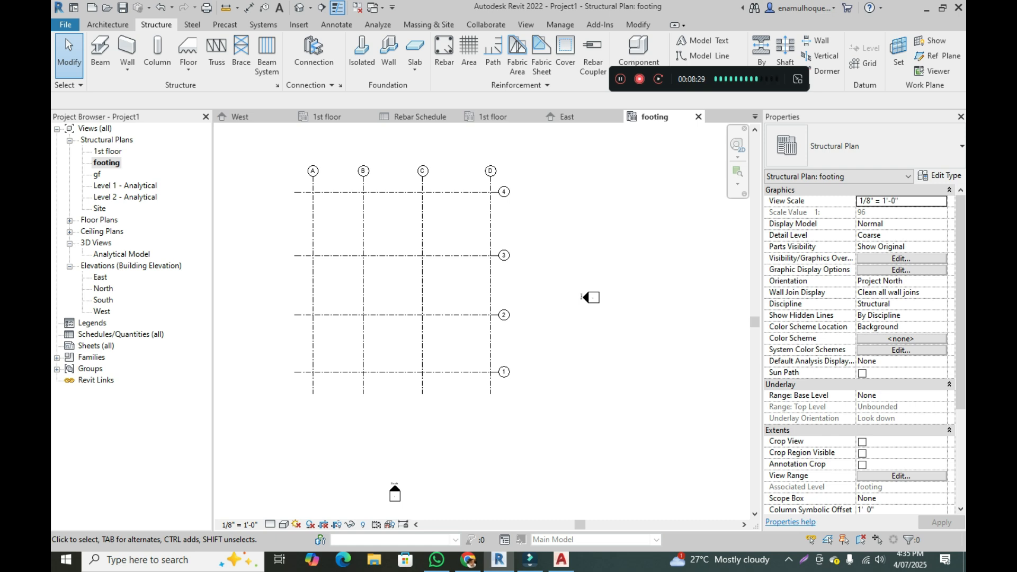
Switch to AutoCAD and read the spacings between the horizontal grid lines in the grid layout plan.
{"action": "left_click", "coordinate": [561, 560]}
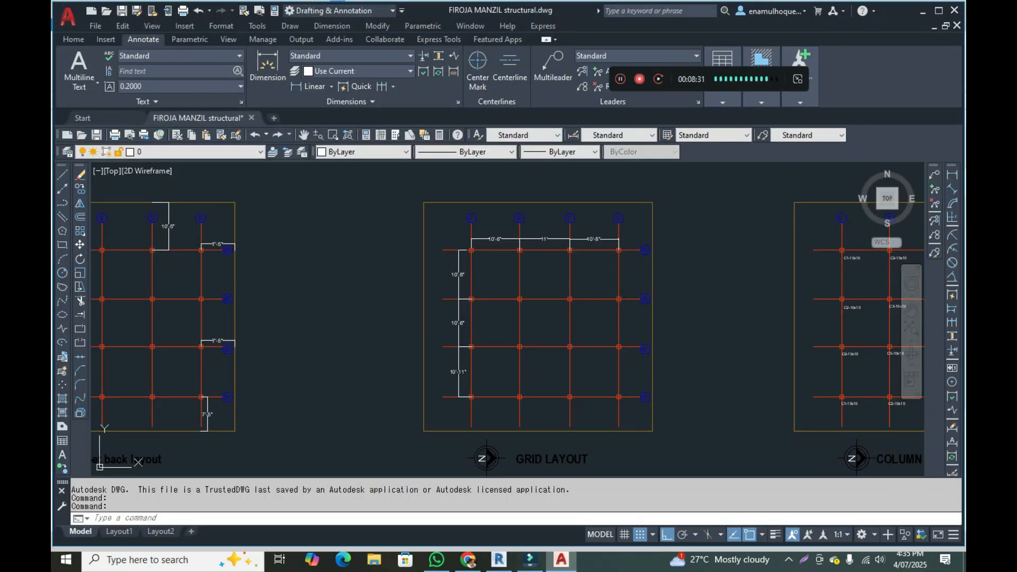
{"action": "scroll", "coordinate": [451, 375], "scroll_direction": "up", "scroll_amount": 8}
{"action": "scroll", "coordinate": [452, 375], "scroll_direction": "down", "scroll_amount": 5}
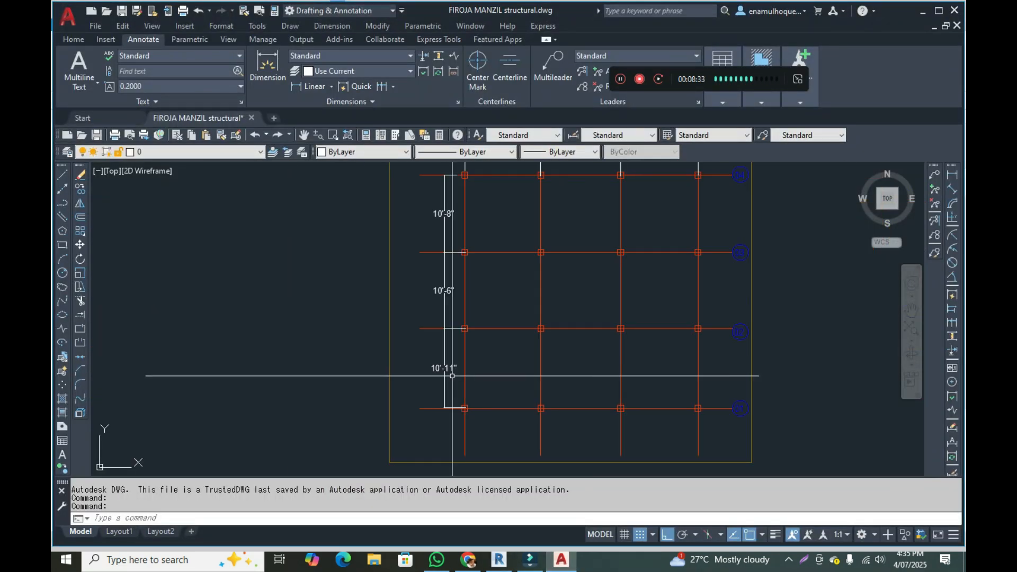
Check the horizontal grid spacings in the AutoCAD plan, switch back to Revit and set the spacing between grids 1 and 2 to 10' - 11".
{"action": "scroll", "coordinate": [439, 292], "scroll_direction": "up", "scroll_amount": 2}
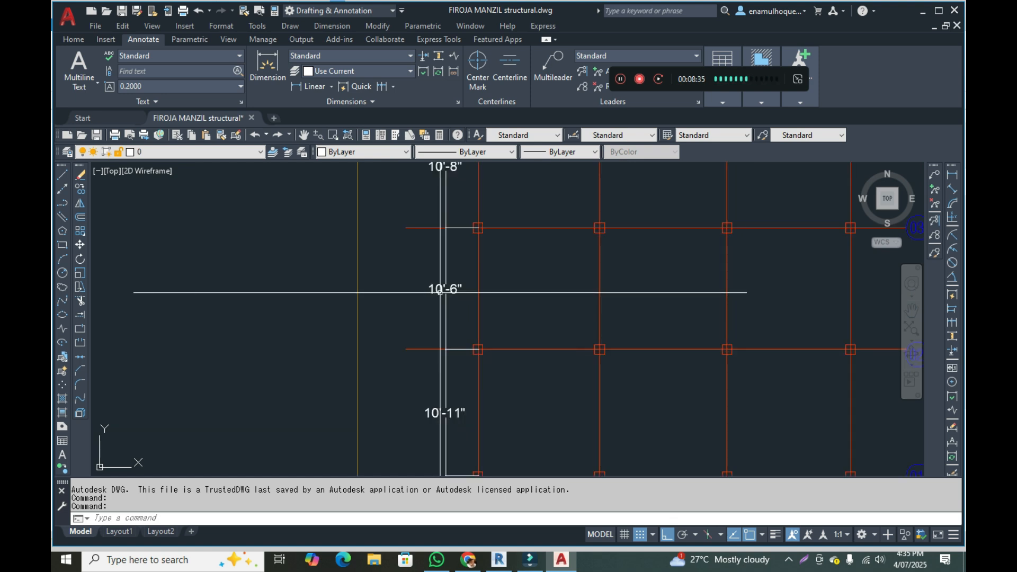
{"action": "scroll", "coordinate": [439, 292], "scroll_direction": "down", "scroll_amount": 2}
{"action": "scroll", "coordinate": [441, 203], "scroll_direction": "up", "scroll_amount": 2}
{"action": "scroll", "coordinate": [442, 203], "scroll_direction": "down", "scroll_amount": 2}
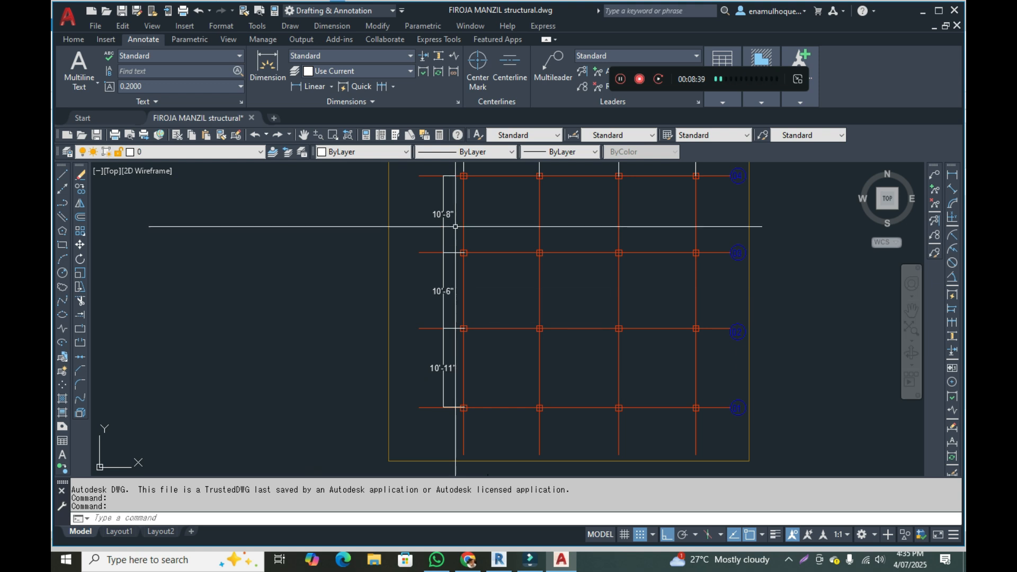
{"action": "left_click", "coordinate": [499, 560]}
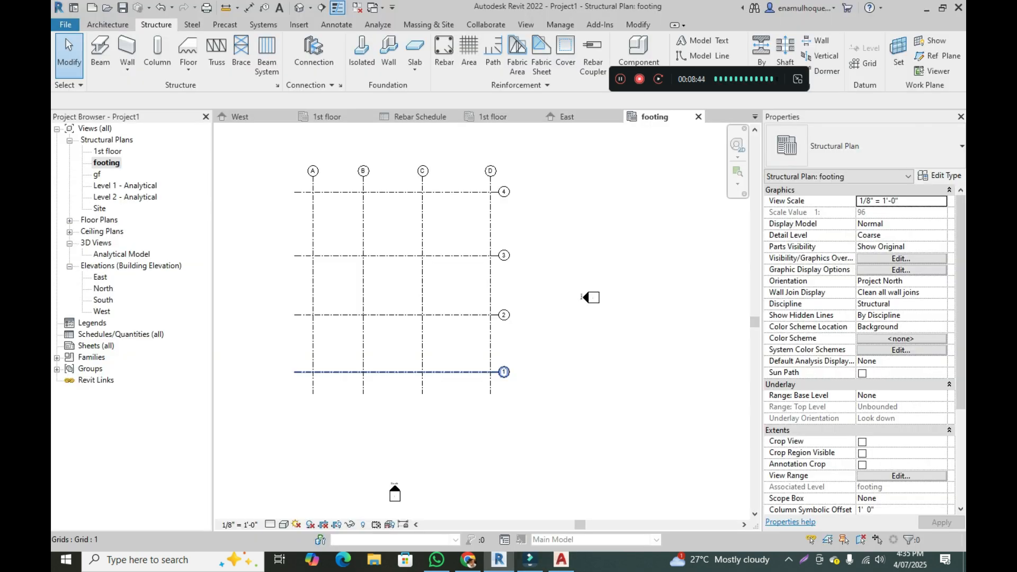
{"action": "left_click", "coordinate": [339, 315]}
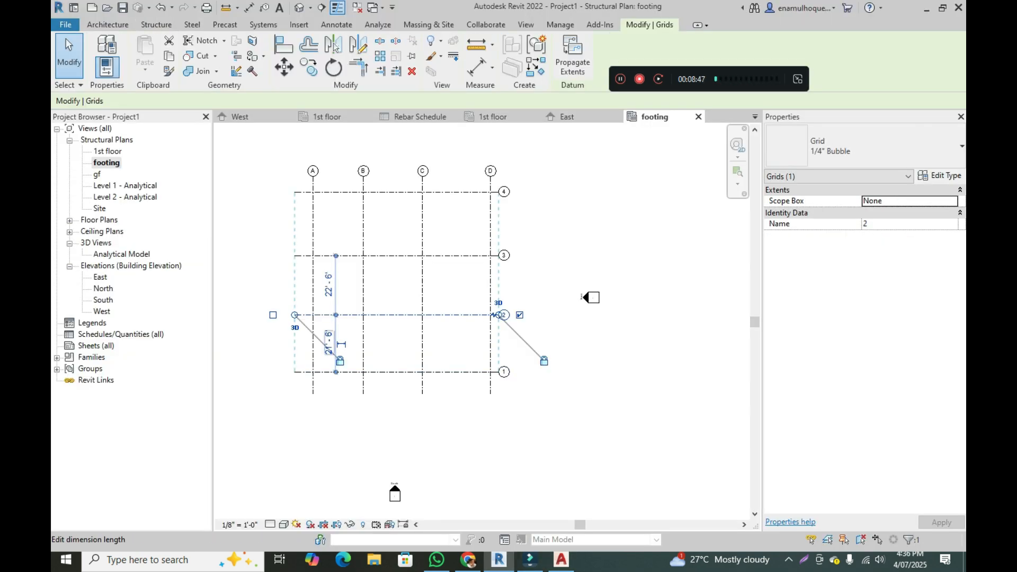
{"action": "left_click", "coordinate": [341, 344]}
{"action": "type", "text": "10 11"}
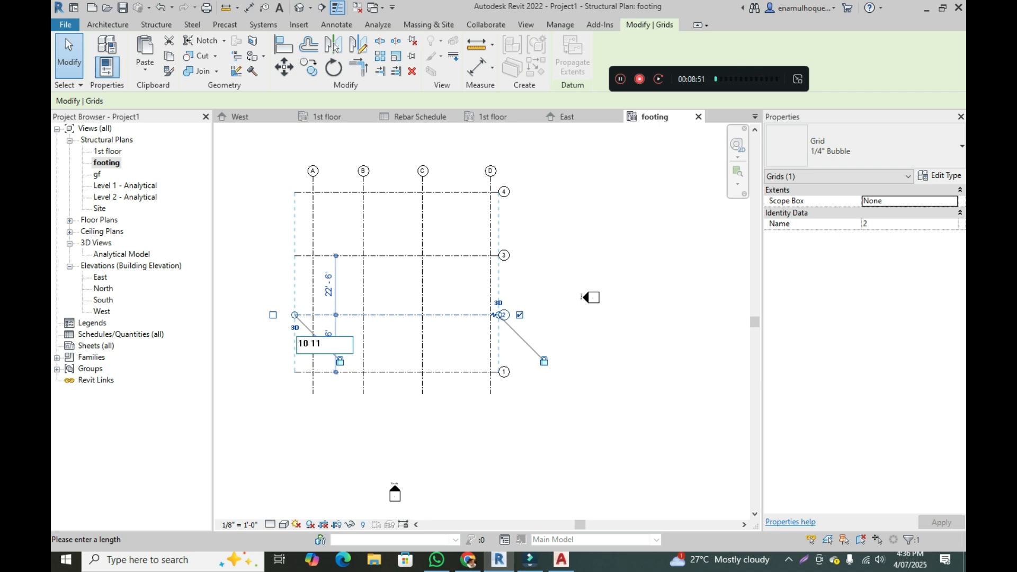
{"action": "key", "text": "Return"}
Set the spacing between grids 2 and 3 to 10' - 6", checking the value in the AutoCAD plan.
{"action": "left_click", "coordinate": [396, 256]}
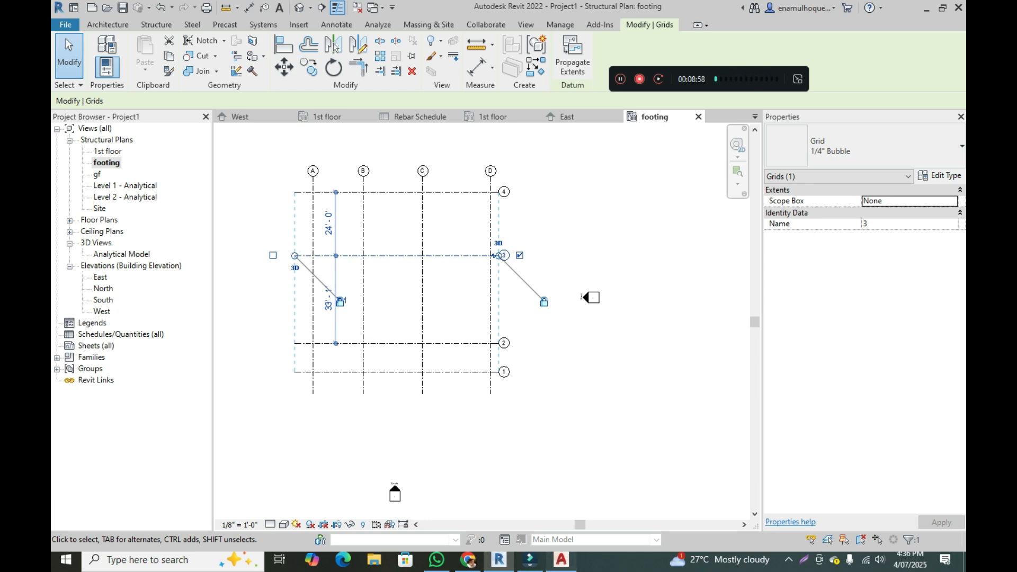
{"action": "left_click", "coordinate": [560, 560]}
{"action": "left_click", "coordinate": [499, 560]}
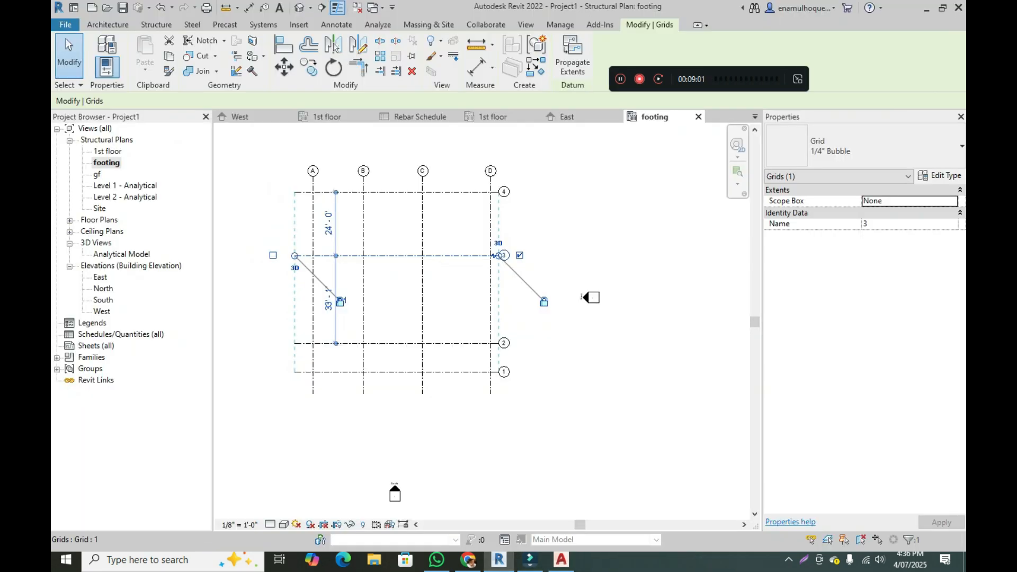
{"action": "left_click", "coordinate": [339, 300]}
{"action": "type", "text": "10"}
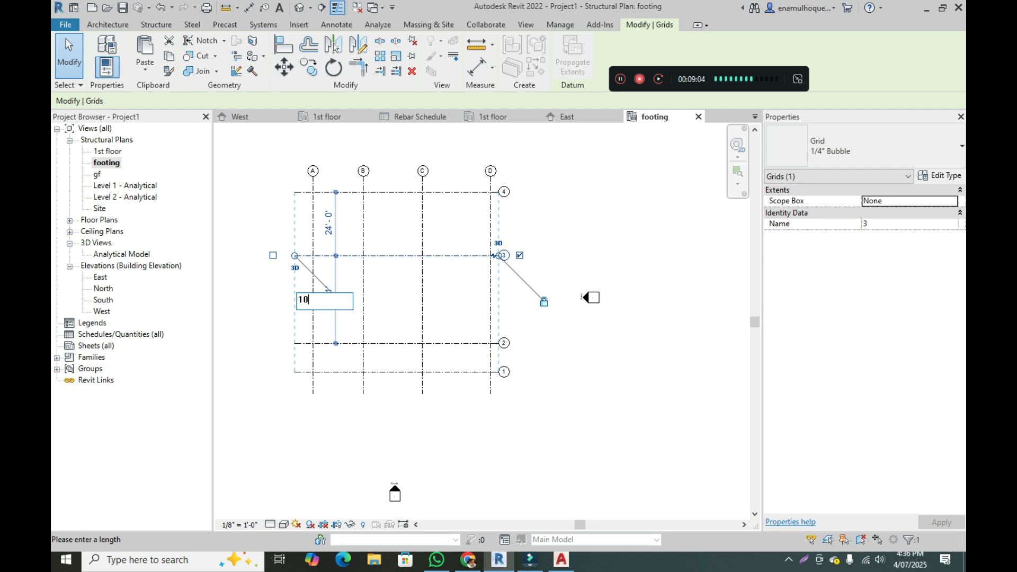
{"action": "type", "text": "' - 6"}
{"action": "key", "text": "Return"}
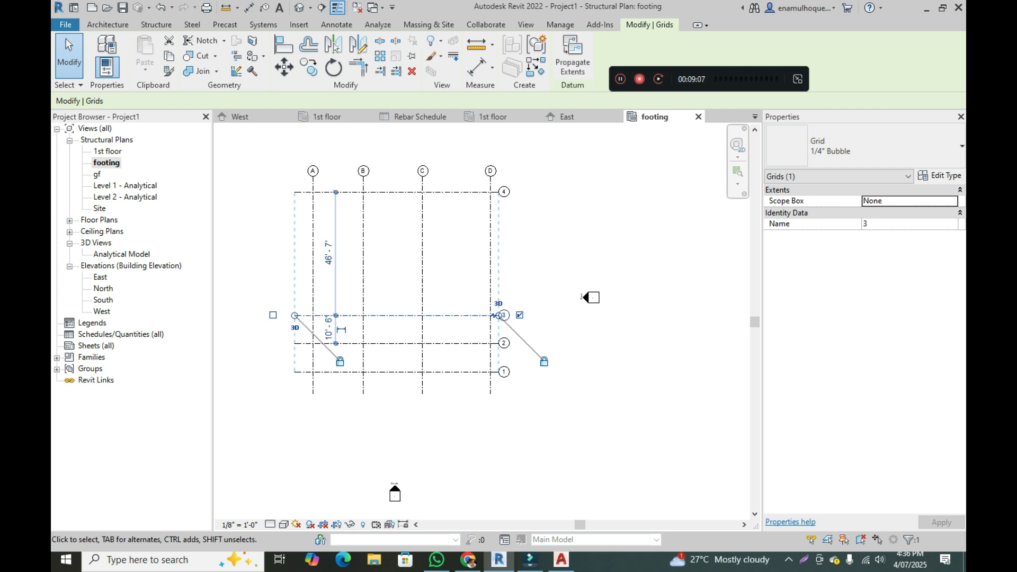
Set the spacing between grids 3 and 4 to 10' - 8" by moving grid 4.
{"action": "left_click", "coordinate": [339, 192]}
{"action": "left_click", "coordinate": [328, 253]}
{"action": "type", "text": "1"}
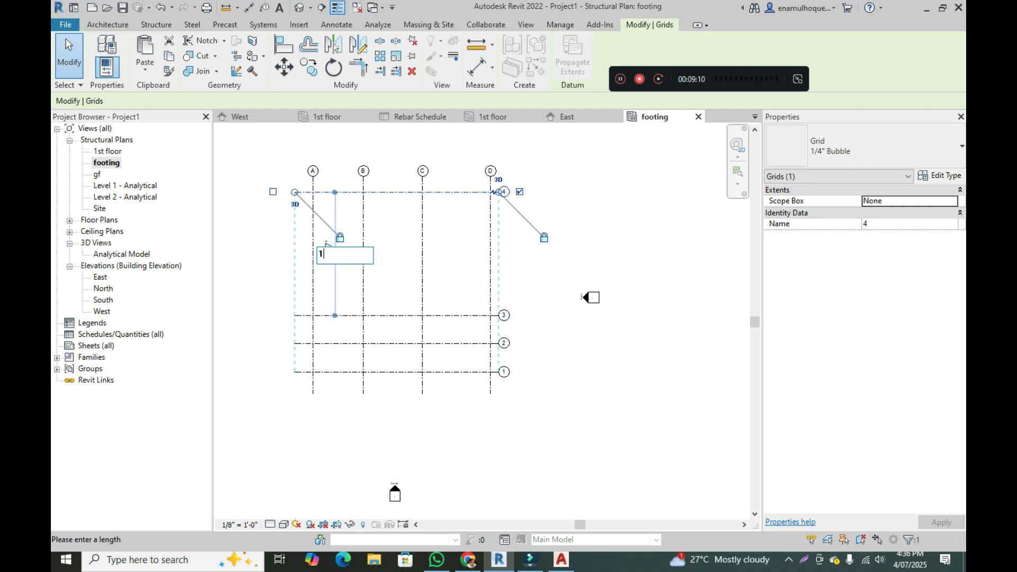
{"action": "type", "text": "0' - 8"}
{"action": "key", "text": "Return"}
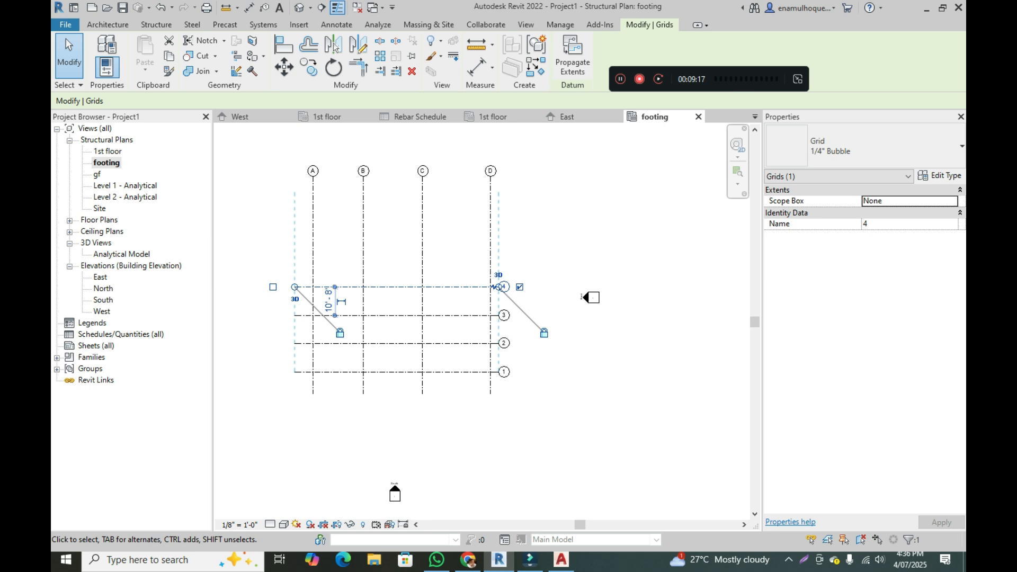
Read the vertical grid spacings in AutoCAD, return to Revit and set the spacing between grids A and B to 10' - 6".
{"action": "left_click", "coordinate": [554, 560]}
{"action": "scroll", "coordinate": [502, 395], "scroll_direction": "down", "scroll_amount": 4}
{"action": "scroll", "coordinate": [501, 284], "scroll_direction": "up", "scroll_amount": 4}
{"action": "scroll", "coordinate": [504, 318], "scroll_direction": "up", "scroll_amount": 2}
{"action": "scroll", "coordinate": [450, 347], "scroll_direction": "down", "scroll_amount": 2}
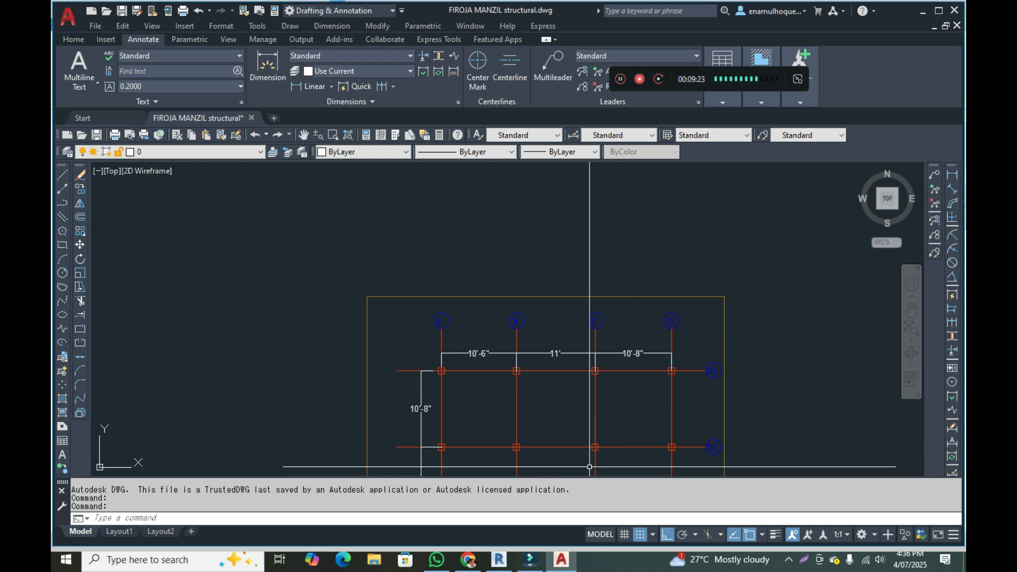
{"action": "left_click", "coordinate": [498, 560]}
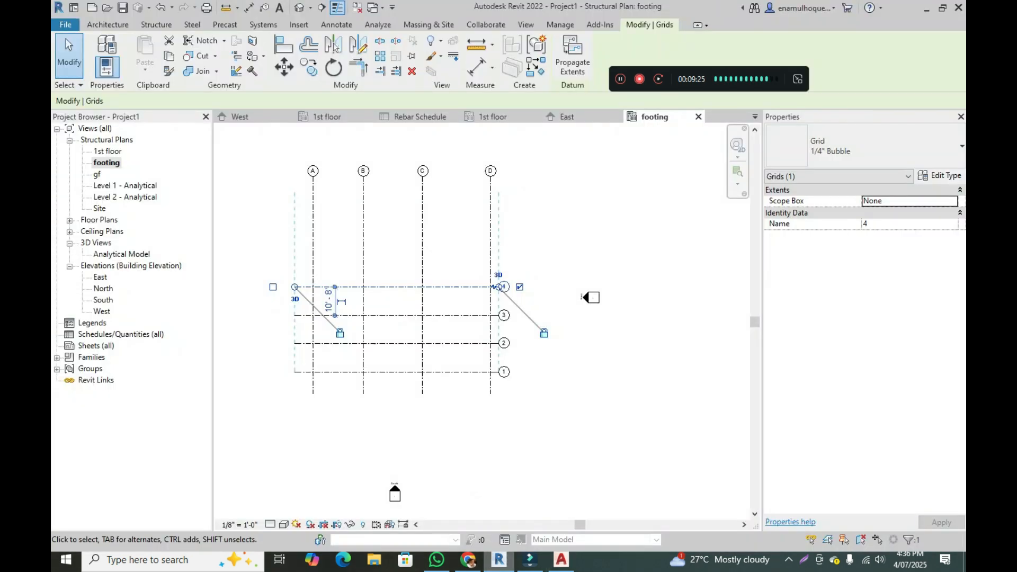
{"action": "left_click", "coordinate": [363, 350]}
{"action": "left_click", "coordinate": [338, 344]}
{"action": "type", "text": "1"}
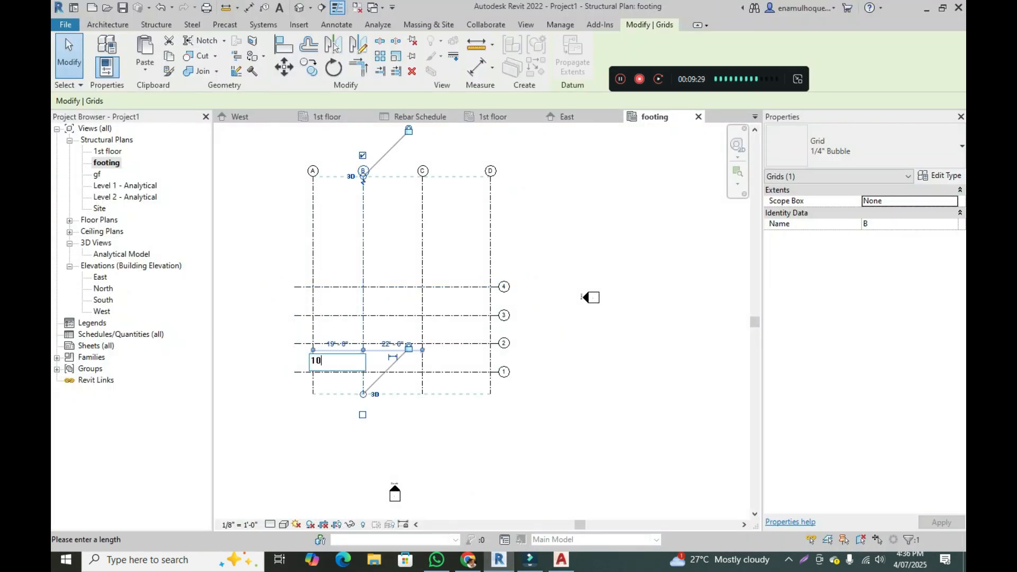
{"action": "type", "text": "0"}
{"action": "key", "text": "Return"}
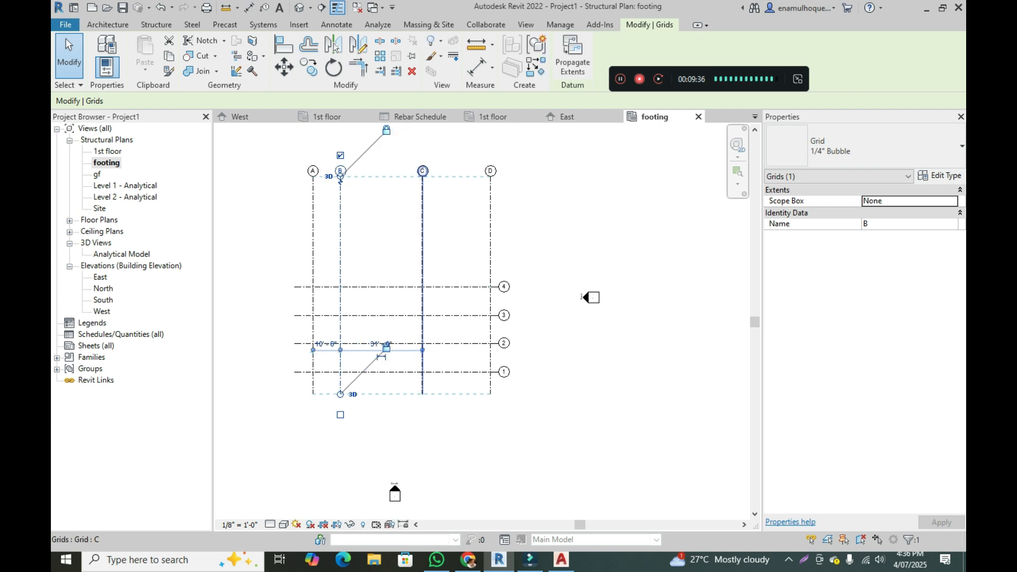
Set the spacing between grids B and C to 11' by moving grid C.
{"action": "left_click", "coordinate": [422, 291]}
{"action": "left_click", "coordinate": [381, 344]}
{"action": "type", "text": "11"}
{"action": "key", "text": "Return"}
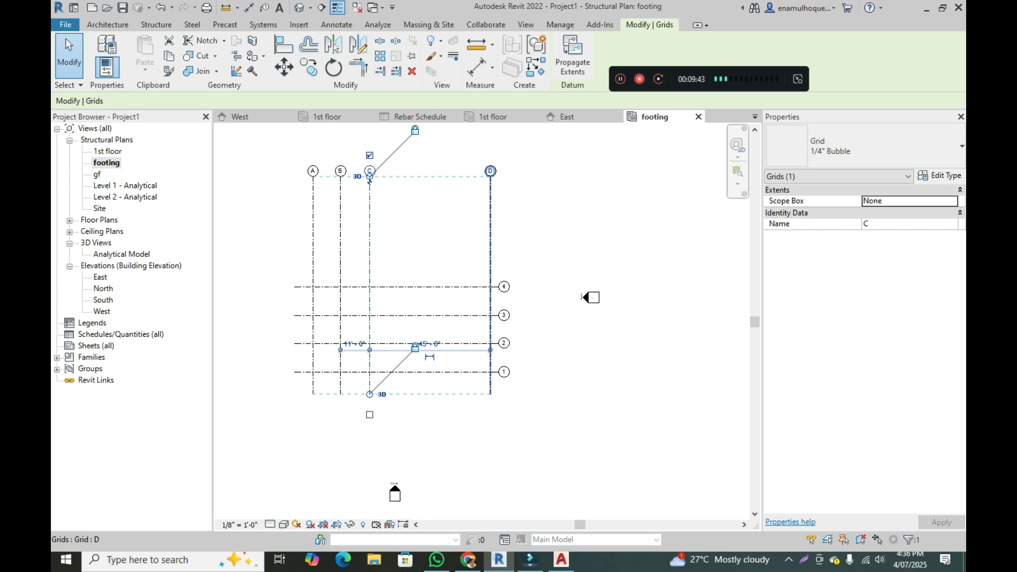
Set the spacing between grids C and D to 10' - 8" by moving grid D.
{"action": "left_click", "coordinate": [491, 265]}
{"action": "left_click", "coordinate": [429, 343]}
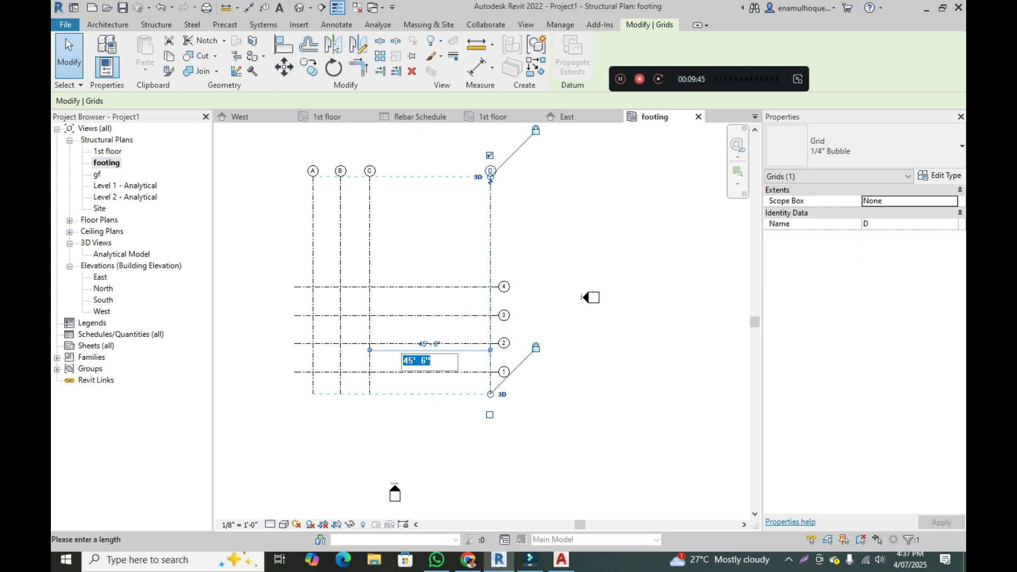
{"action": "type", "text": "10"}
{"action": "key", "text": "Return"}
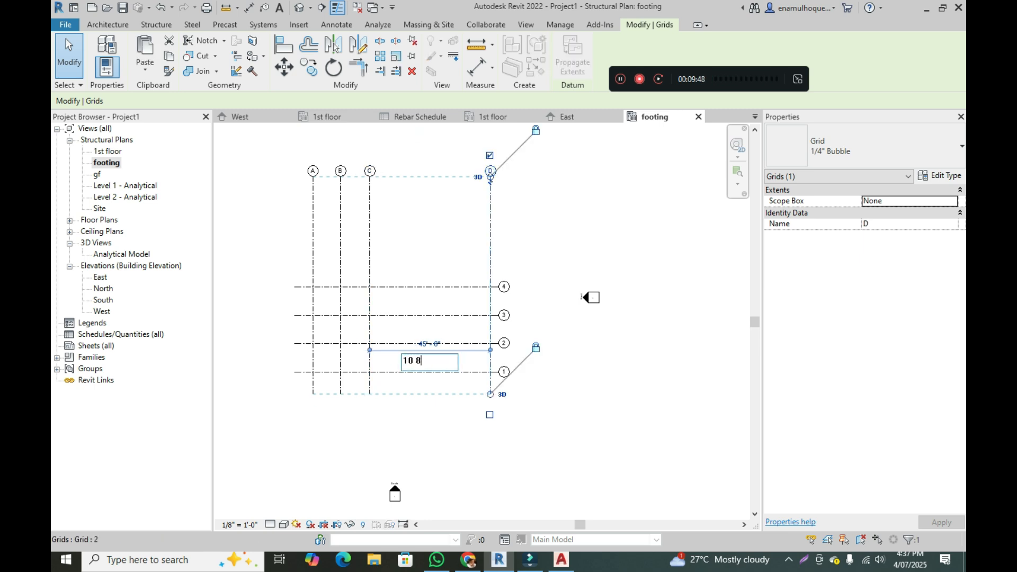
{"action": "key", "text": "Escape"}
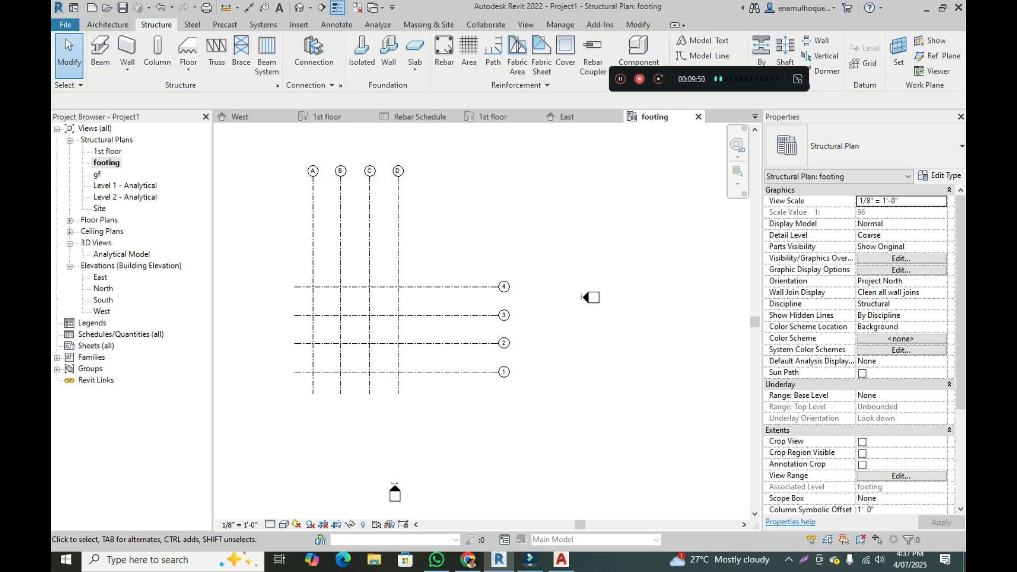
Shorten the lettered grids to end just above grid 4 and the numbered grids to end just beyond grid D.
{"action": "left_click", "coordinate": [398, 177]}
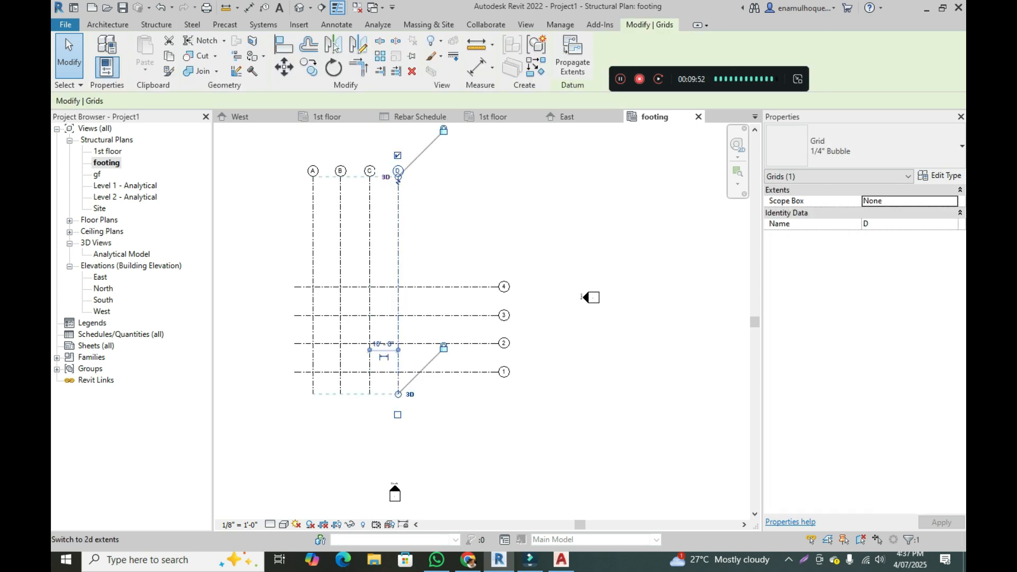
{"action": "left_click_drag", "start_coordinate": [398, 178], "coordinate": [399, 259]}
{"action": "left_click", "coordinate": [497, 286]}
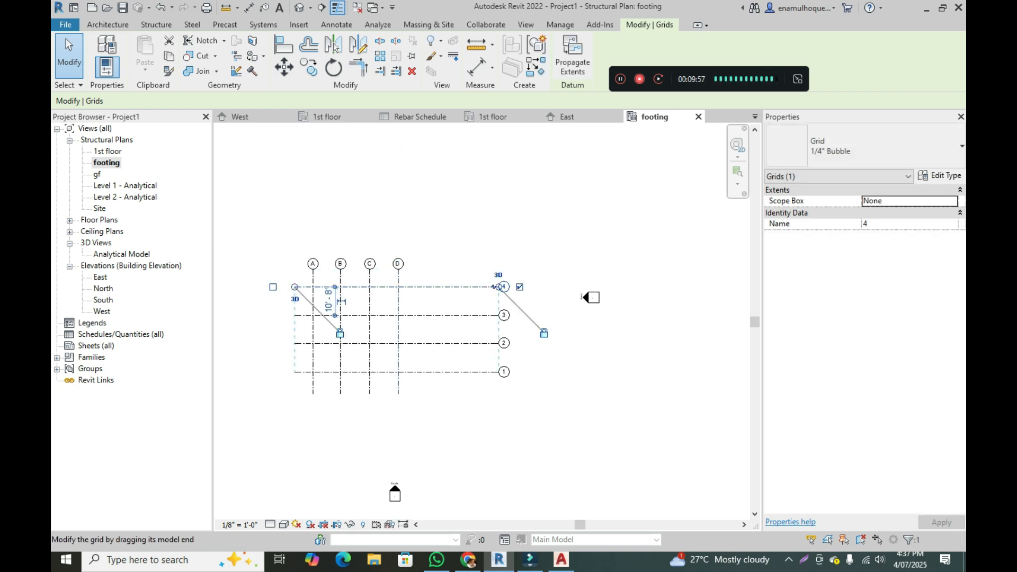
{"action": "left_click_drag", "start_coordinate": [497, 286], "coordinate": [415, 286]}
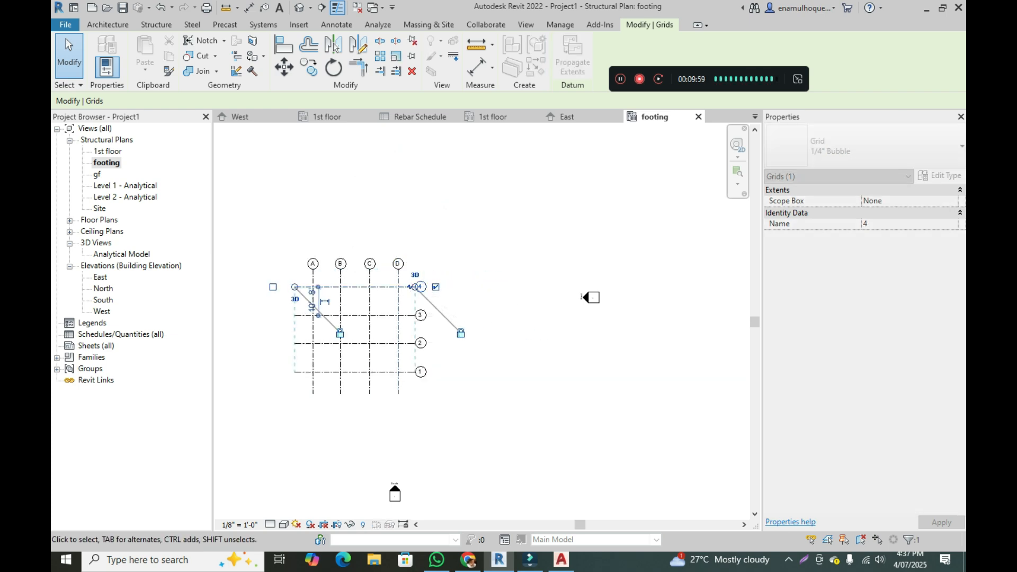
{"action": "left_click", "coordinate": [443, 234]}
{"action": "scroll", "coordinate": [284, 289], "scroll_direction": "up", "scroll_amount": 2}
{"action": "scroll", "coordinate": [470, 283], "scroll_direction": "down", "scroll_amount": 2}
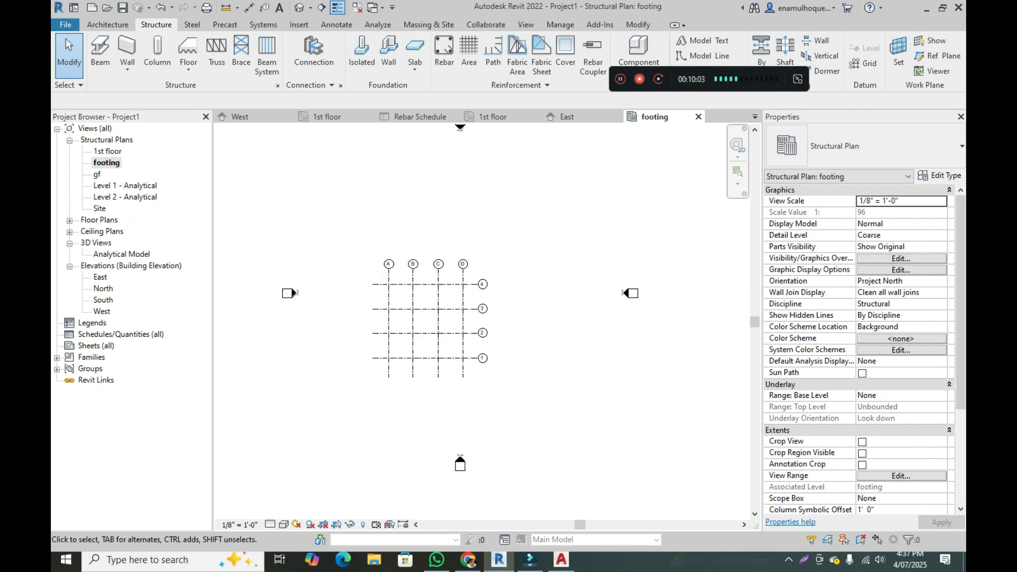
Compare the finished grid with the AutoCAD grid layout plan, and check the levels in Revit's East elevation before returning to the footing plan.
{"action": "left_click", "coordinate": [560, 559]}
{"action": "scroll", "coordinate": [373, 261], "scroll_direction": "down", "scroll_amount": 8}
{"action": "scroll", "coordinate": [381, 289], "scroll_direction": "up", "scroll_amount": 8}
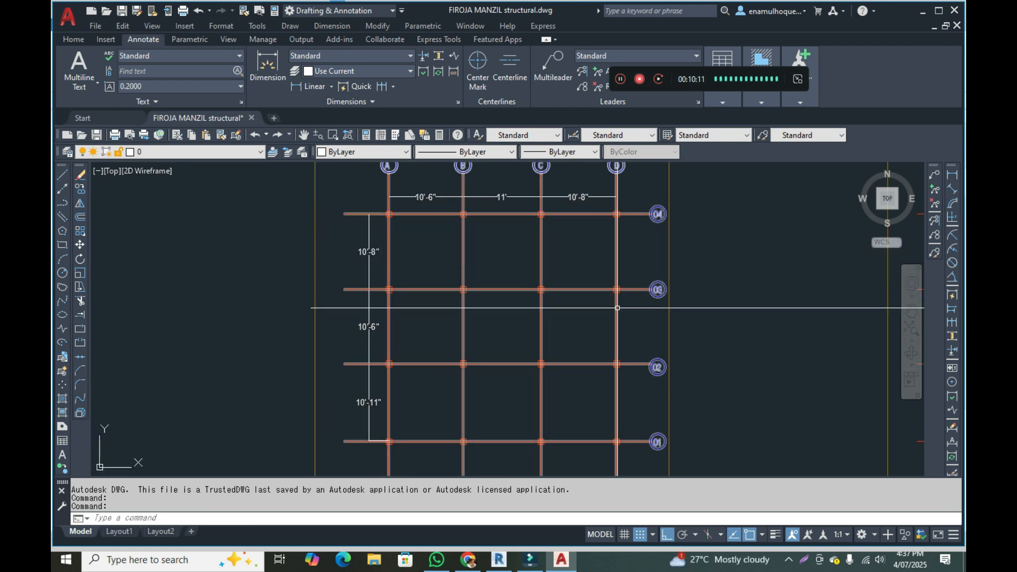
{"action": "key", "text": "alt+Tab"}
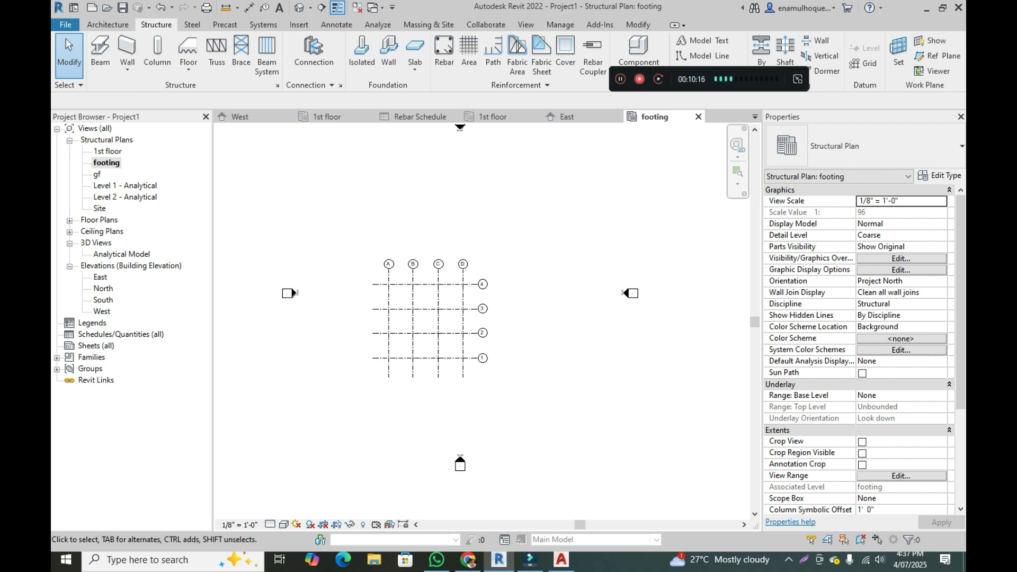
{"action": "left_click", "coordinate": [566, 116]}
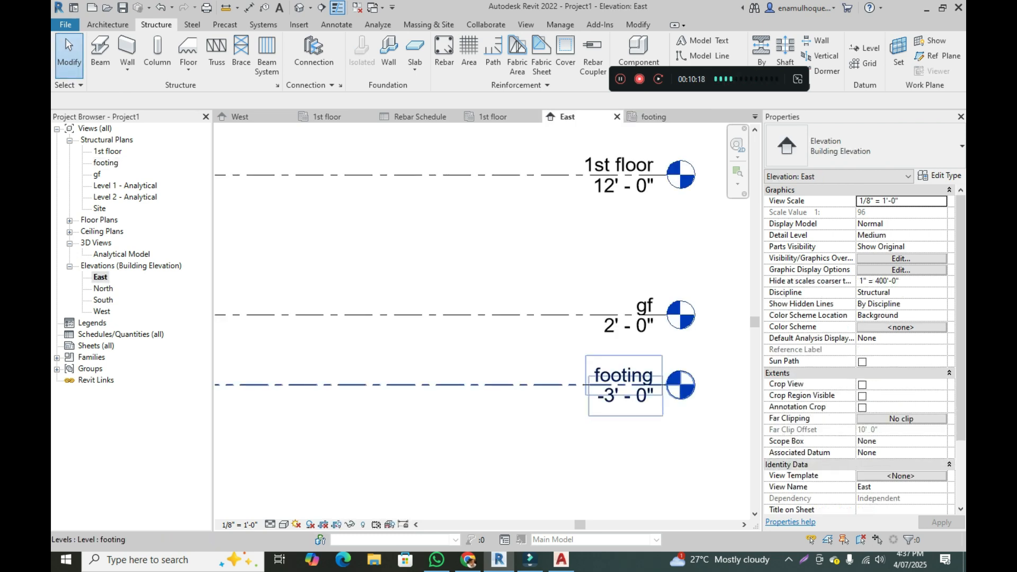
{"action": "left_click", "coordinate": [654, 117]}
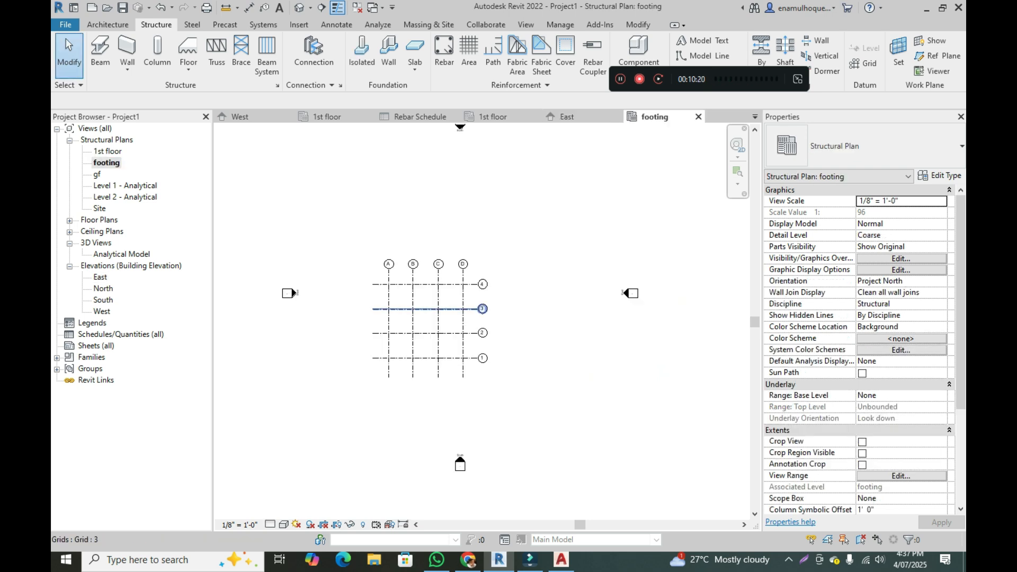
{"action": "scroll", "coordinate": [417, 338], "scroll_direction": "up", "scroll_amount": 1}
{"action": "scroll", "coordinate": [421, 340], "scroll_direction": "up", "scroll_amount": 1}
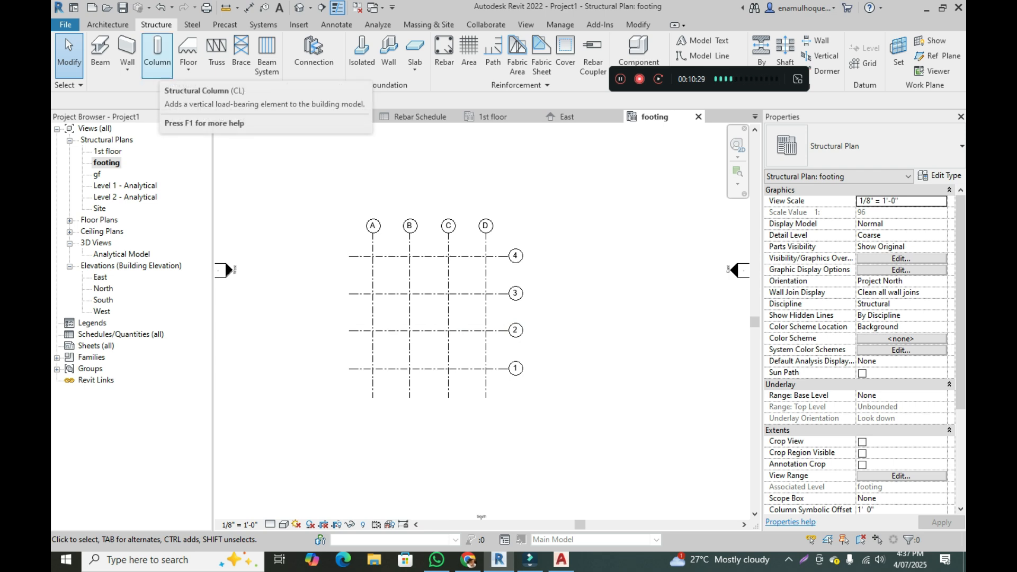
Start placing a structural column, choose the Concrete-Rectangular-Column type 12 x 18 and open its type properties.
{"action": "left_click", "coordinate": [157, 59]}
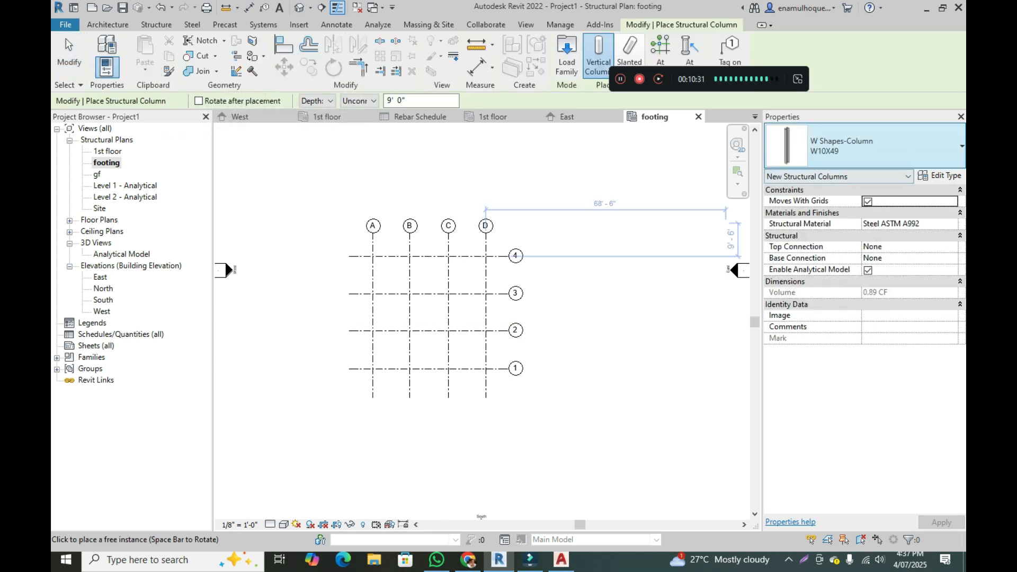
{"action": "left_click", "coordinate": [873, 146]}
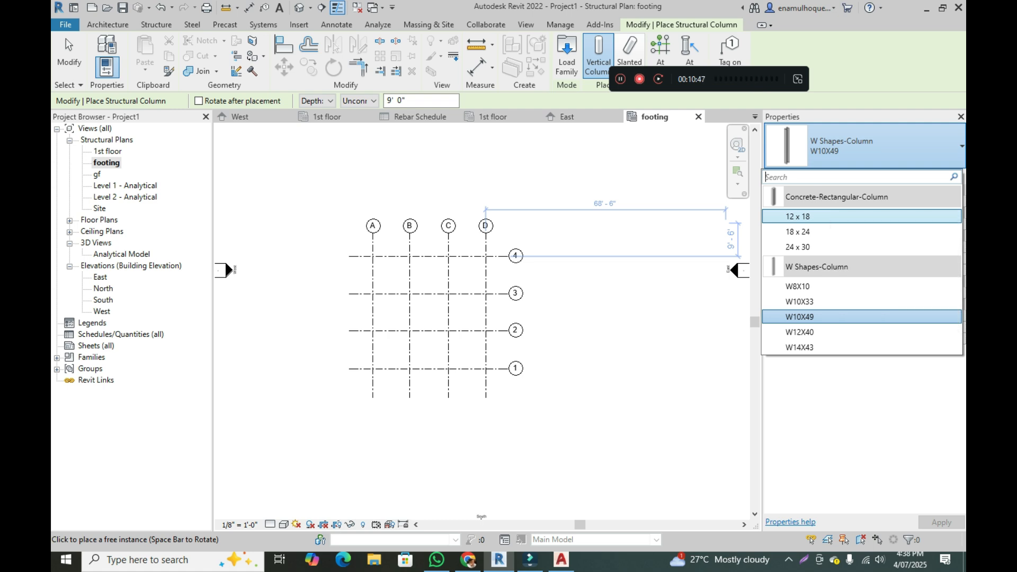
{"action": "left_click", "coordinate": [755, 217]}
{"action": "left_click", "coordinate": [939, 175]}
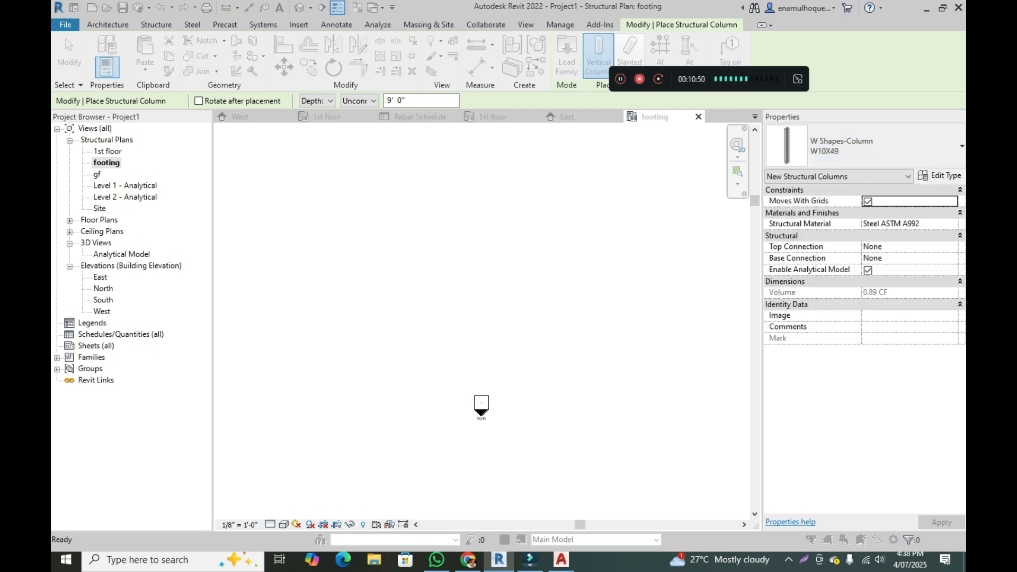
{"action": "key", "text": "Escape"}
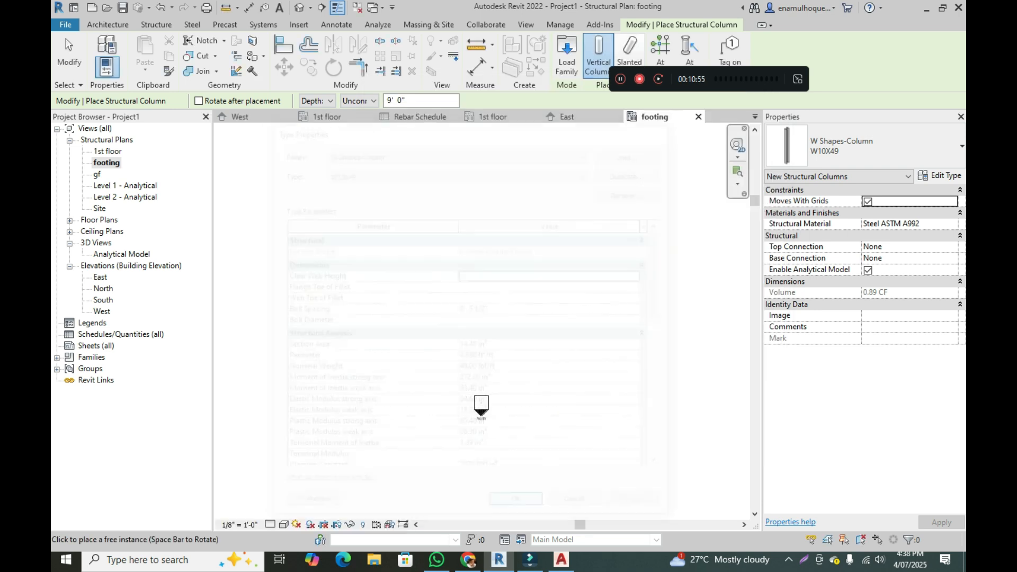
{"action": "left_click", "coordinate": [885, 146]}
{"action": "left_click", "coordinate": [885, 147]}
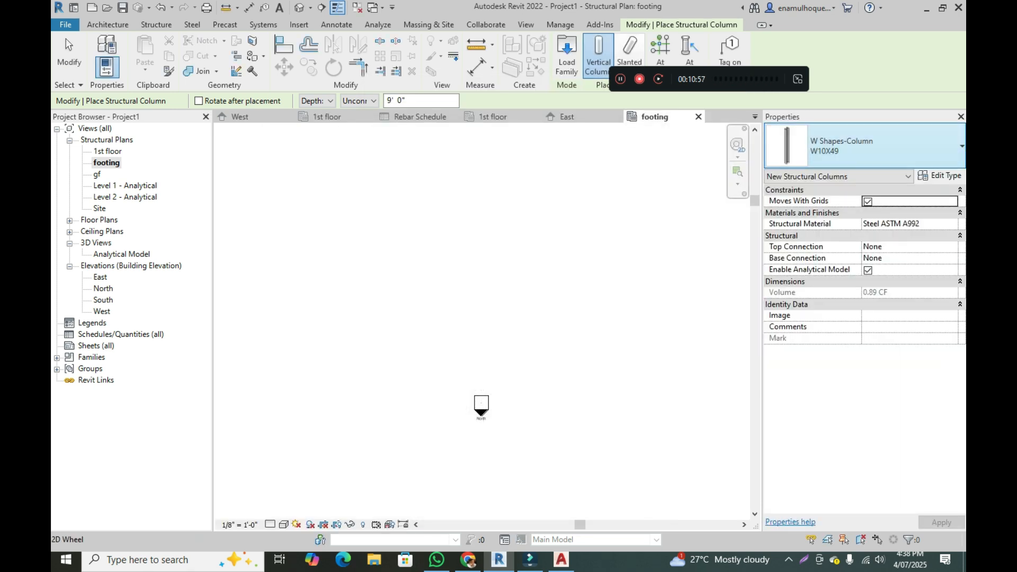
{"action": "left_click", "coordinate": [885, 147]}
{"action": "left_click", "coordinate": [847, 214]}
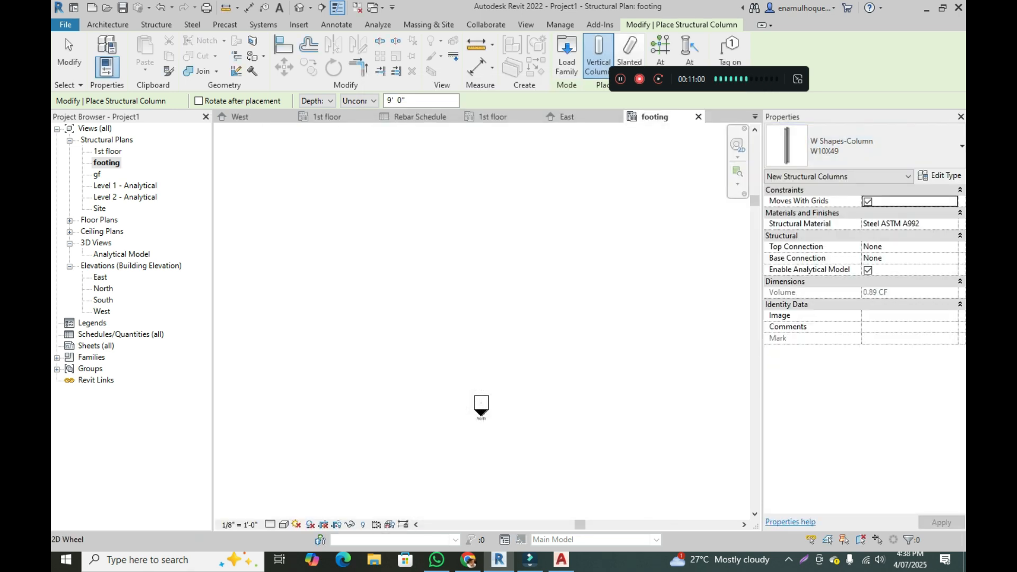
{"action": "left_click", "coordinate": [939, 175]}
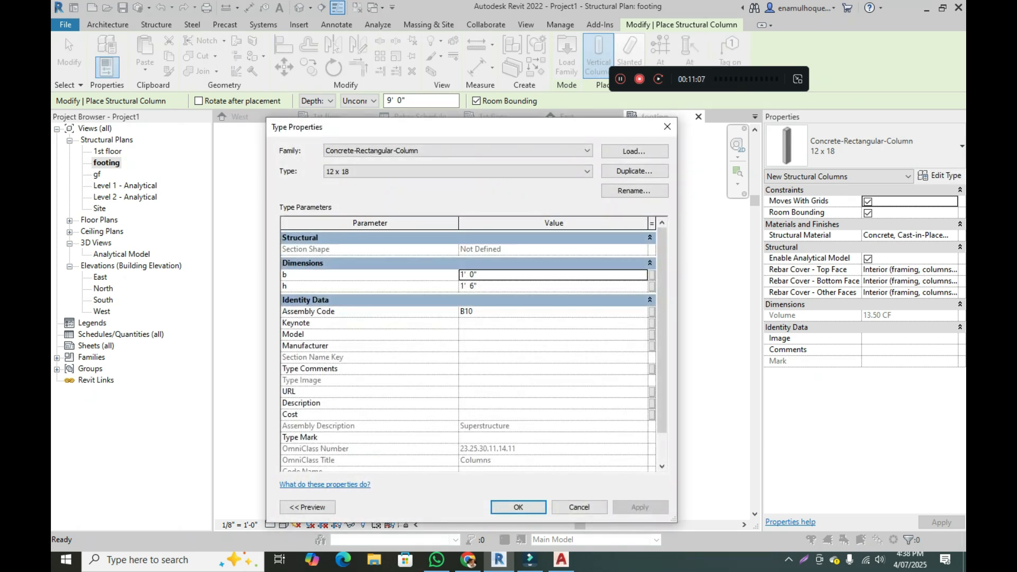
Duplicate the column type as 10*10 and set both its b and h dimensions to 10".
{"action": "left_click", "coordinate": [633, 171]}
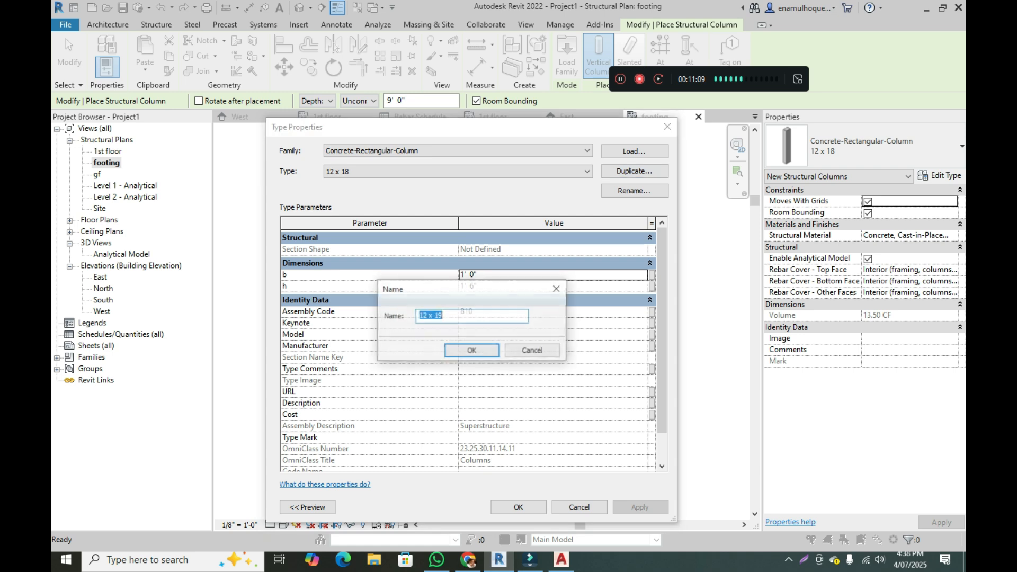
{"action": "type", "text": "10*10"}
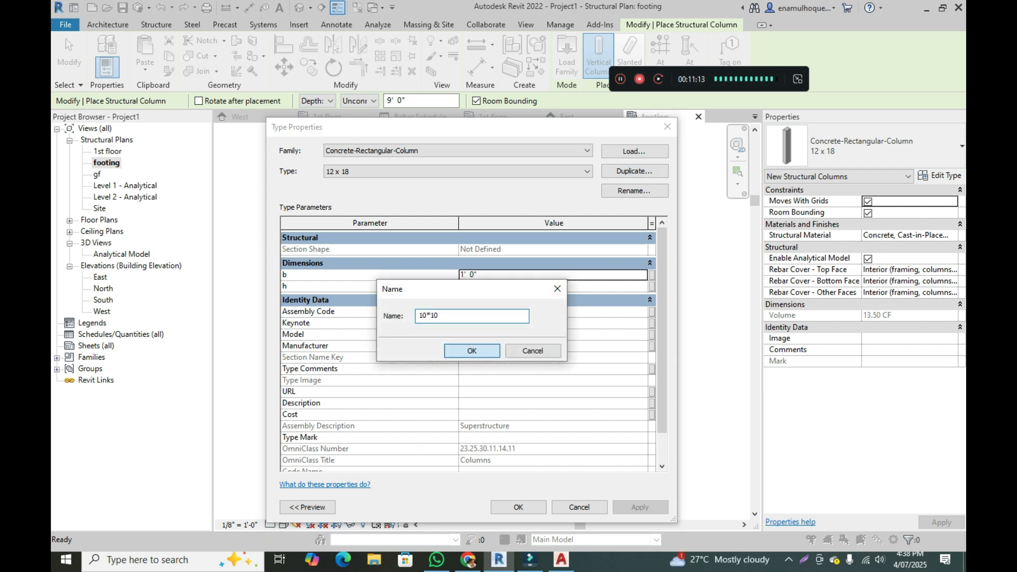
{"action": "key", "text": "Return"}
{"action": "left_click", "coordinate": [492, 274]}
{"action": "type", "text": "10"}
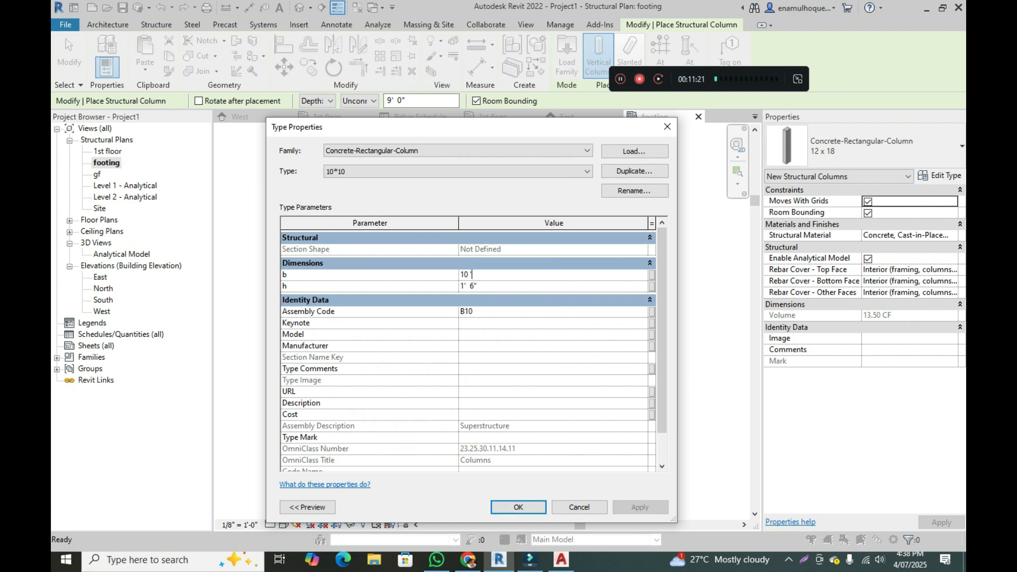
{"action": "type", "text": "\""}
{"action": "key", "text": "Tab"}
{"action": "type", "text": "10\""}
{"action": "key", "text": "Return"}
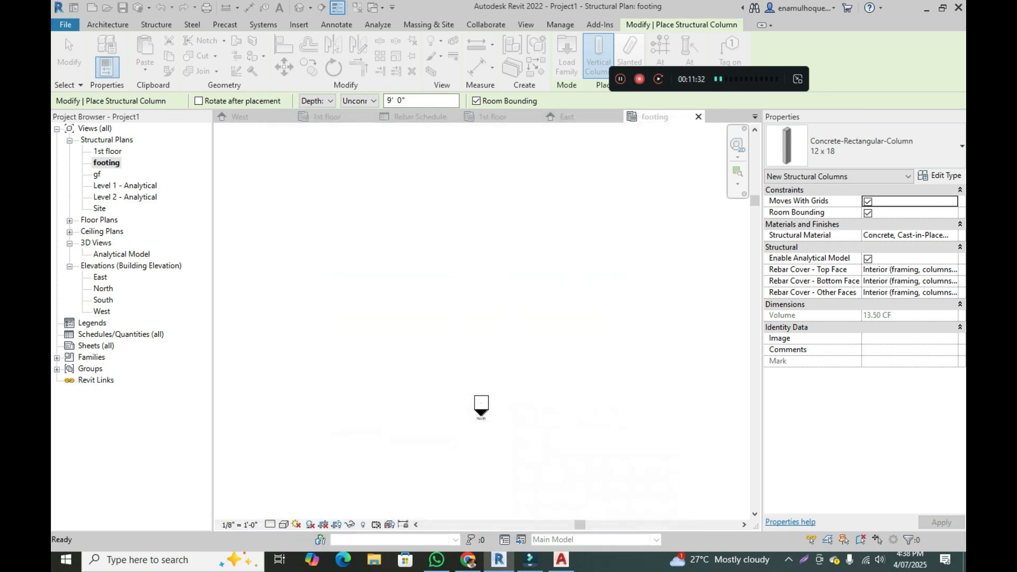
Set the new columns to be placed by height, reaching up to the gf level.
{"action": "scroll", "coordinate": [479, 469], "scroll_direction": "up", "scroll_amount": 5}
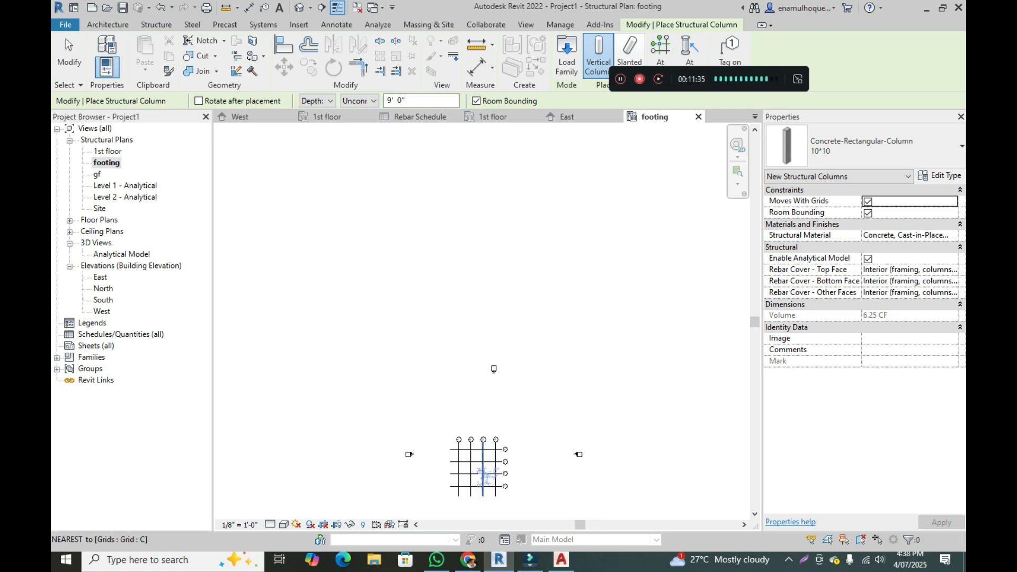
{"action": "scroll", "coordinate": [426, 419], "scroll_direction": "up", "scroll_amount": 2}
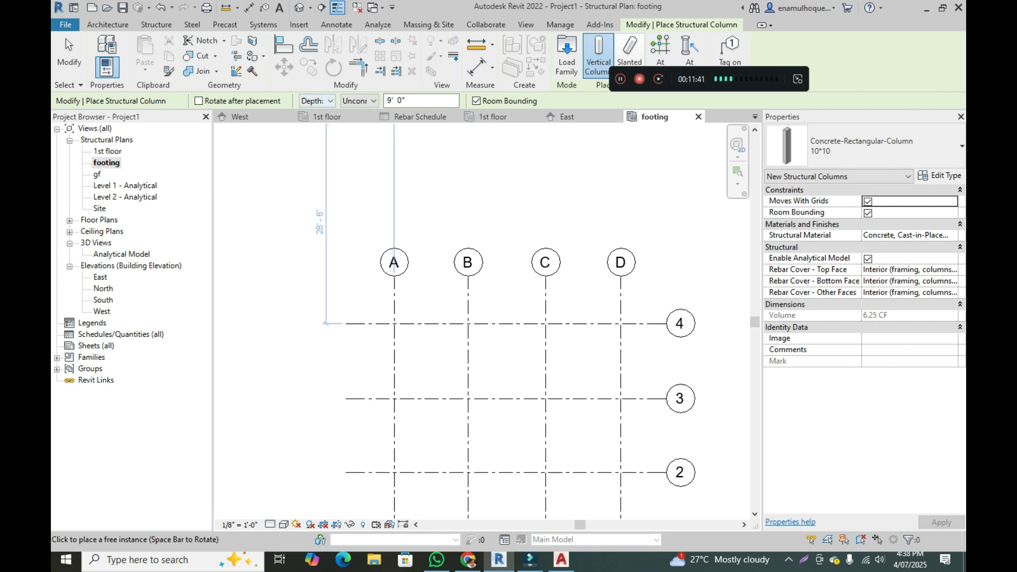
{"action": "left_click", "coordinate": [328, 101]}
{"action": "left_click", "coordinate": [313, 123]}
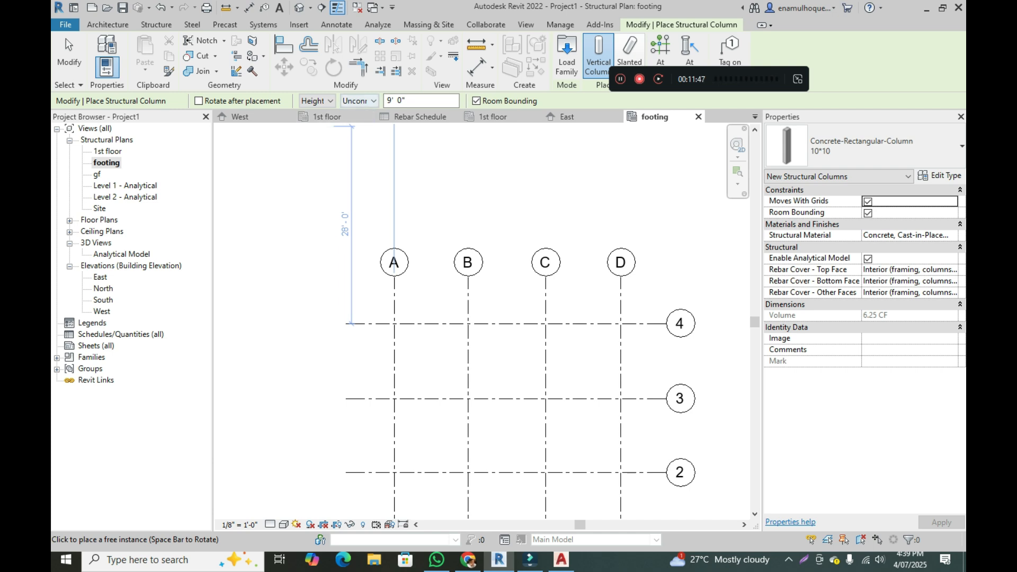
{"action": "left_click", "coordinate": [360, 100]}
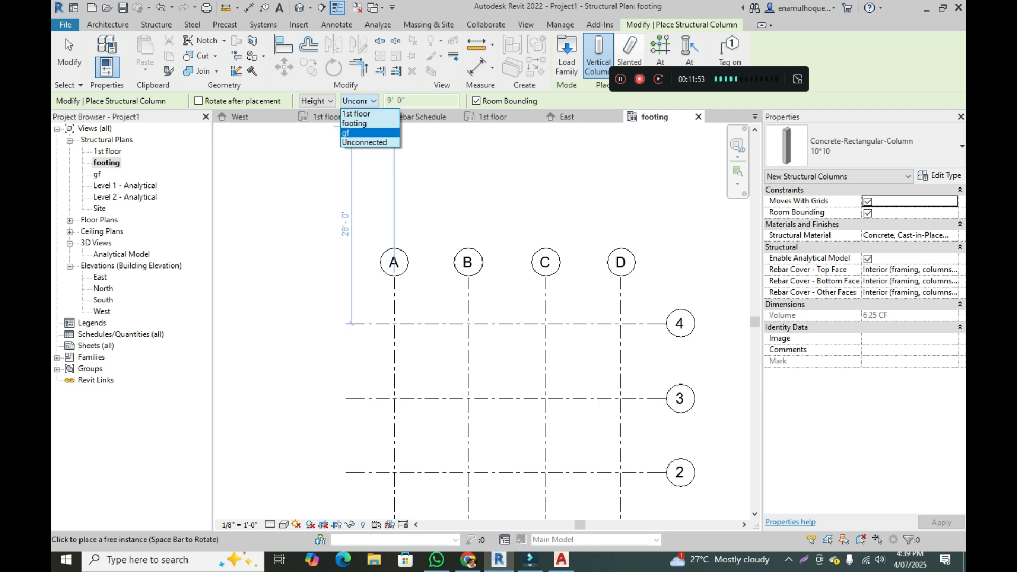
{"action": "key", "text": "Return"}
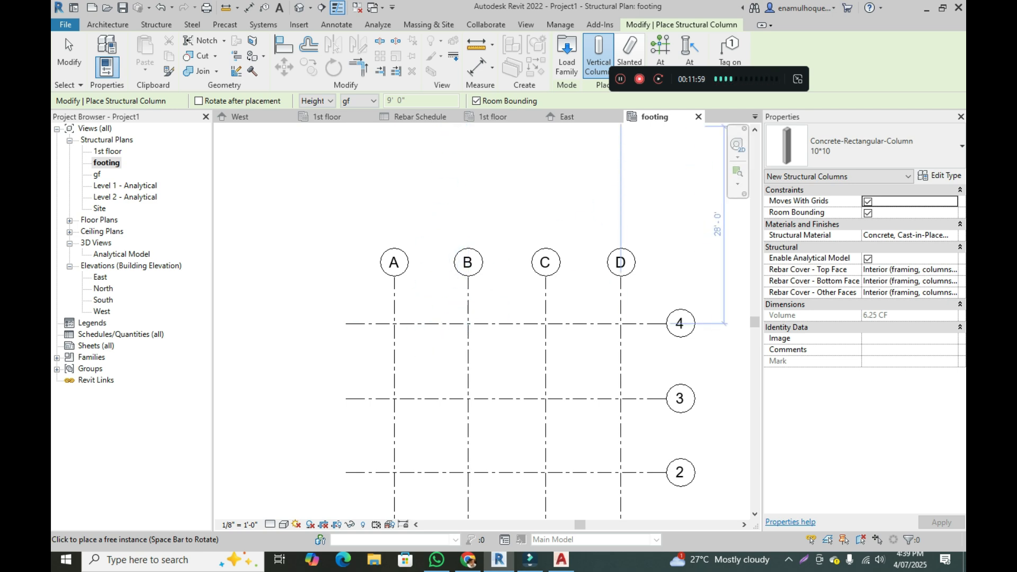
Place 10*10 columns individually at the intersections of grids A–D and 1–4, and delete them all again.
{"action": "left_click", "coordinate": [660, 58]}
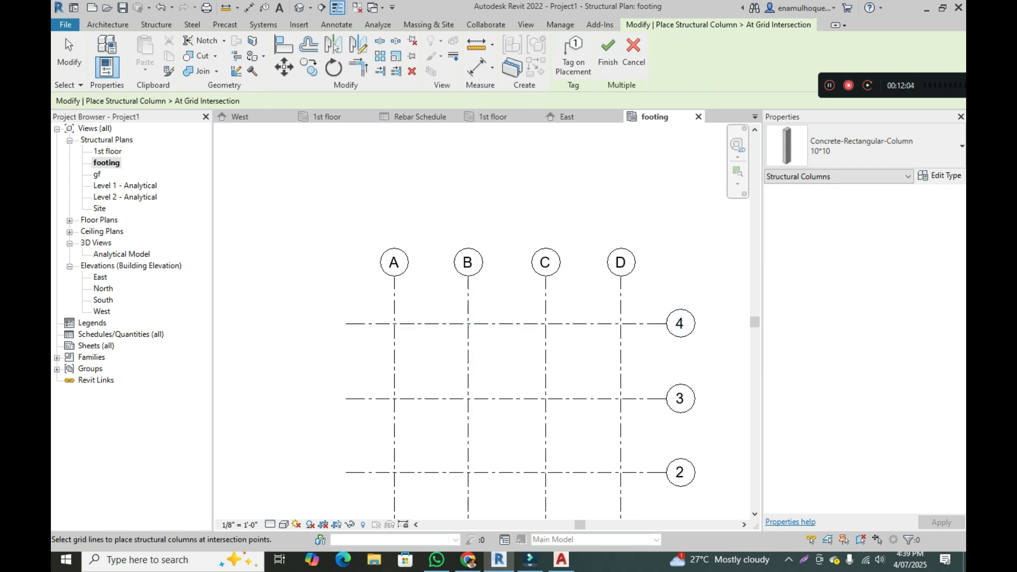
{"action": "left_click", "coordinate": [156, 25]}
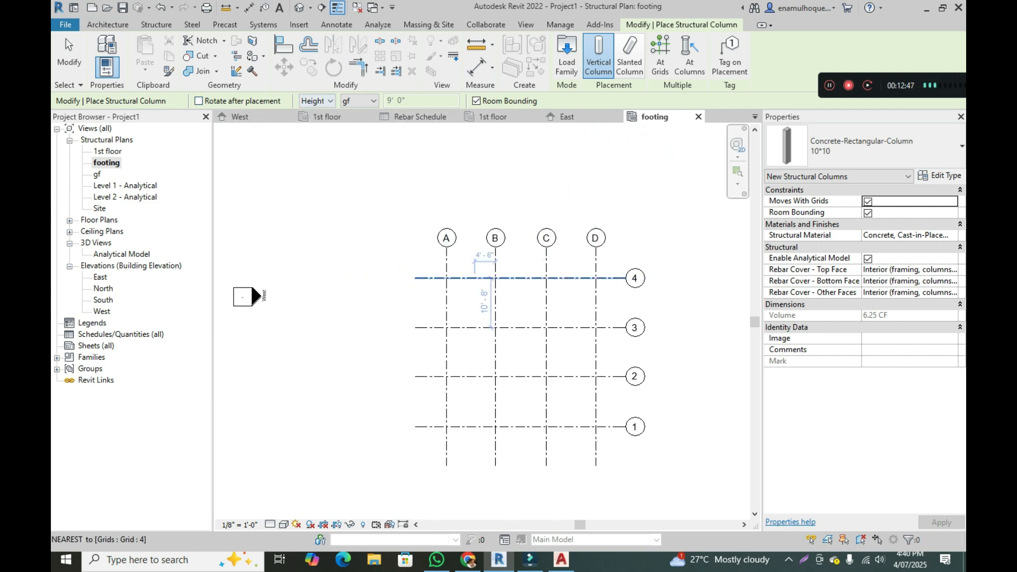
{"action": "left_click", "coordinate": [446, 278]}
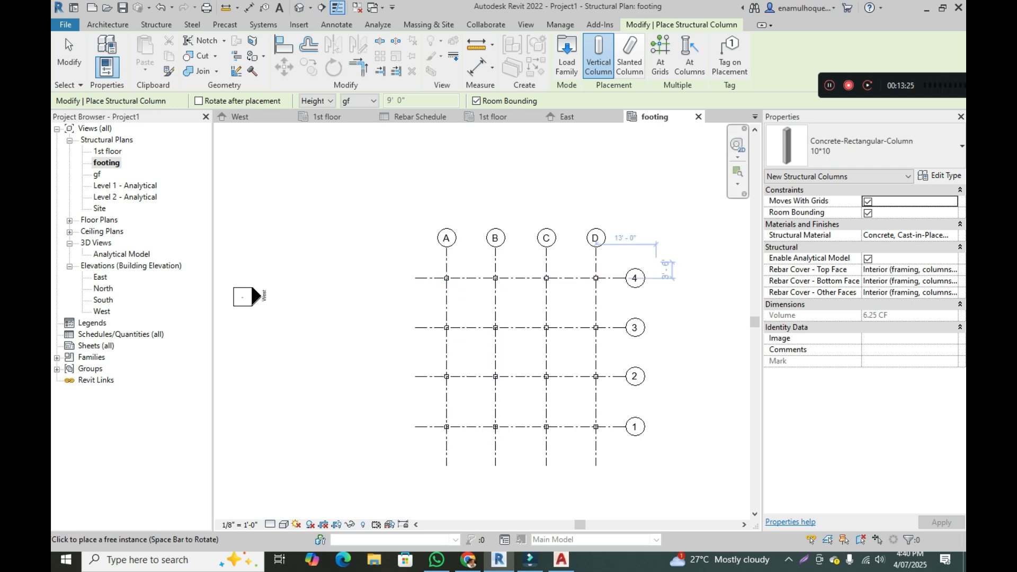
{"action": "key", "text": "Escape"}
{"action": "key", "text": "Escape"}
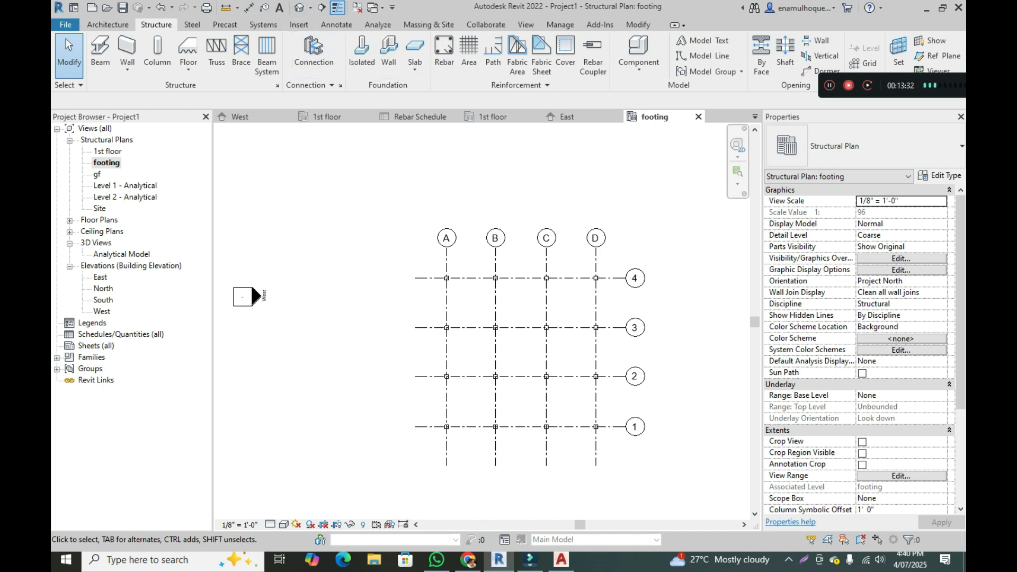
{"action": "left_click_drag", "start_coordinate": [432, 439], "coordinate": [608, 258]}
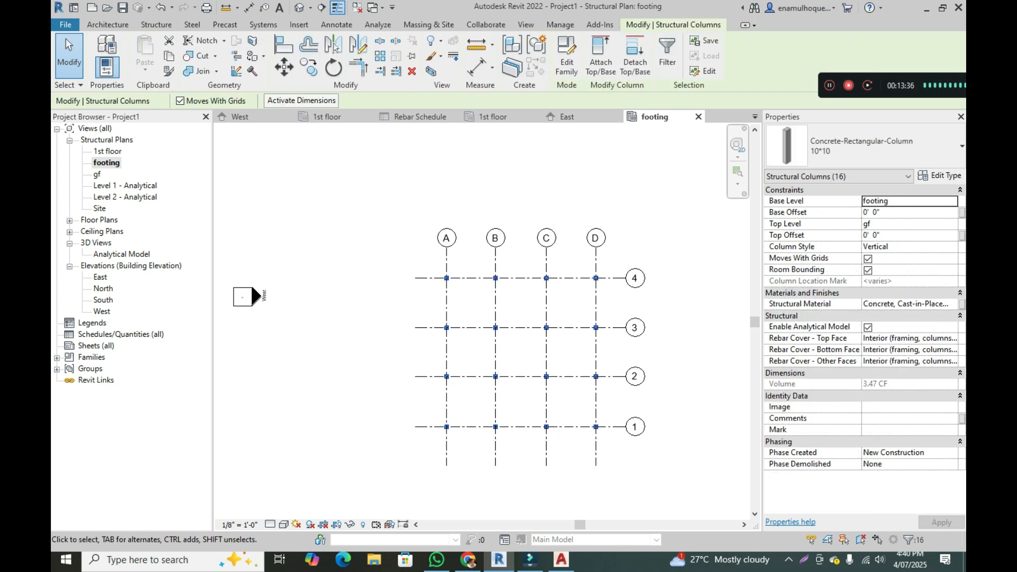
{"action": "key", "text": "Escape"}
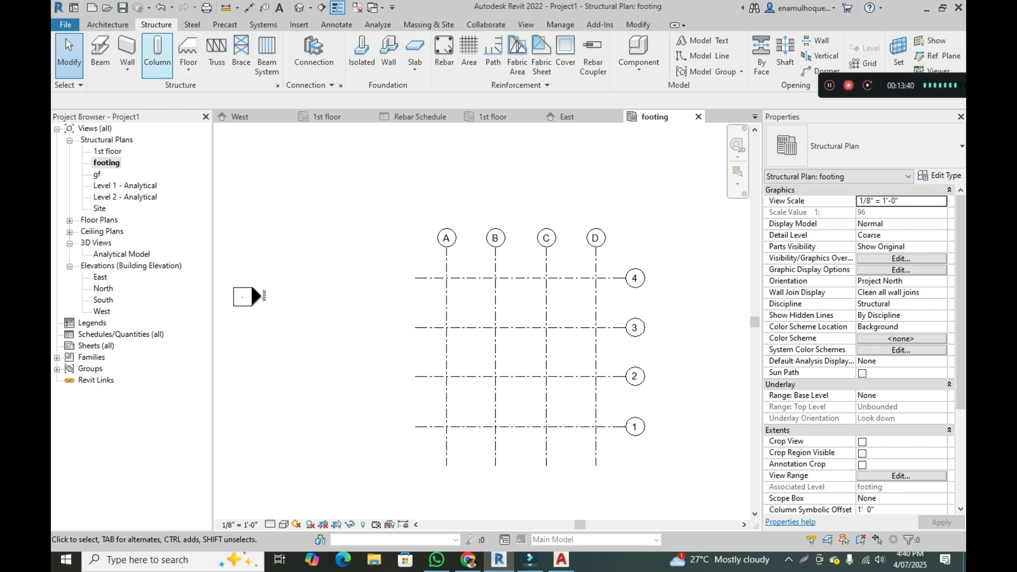
Place 10*10 columns at all intersections of grids A–D and 1–4 using At Grids, and check them in the 3D view.
{"action": "left_click", "coordinate": [157, 51]}
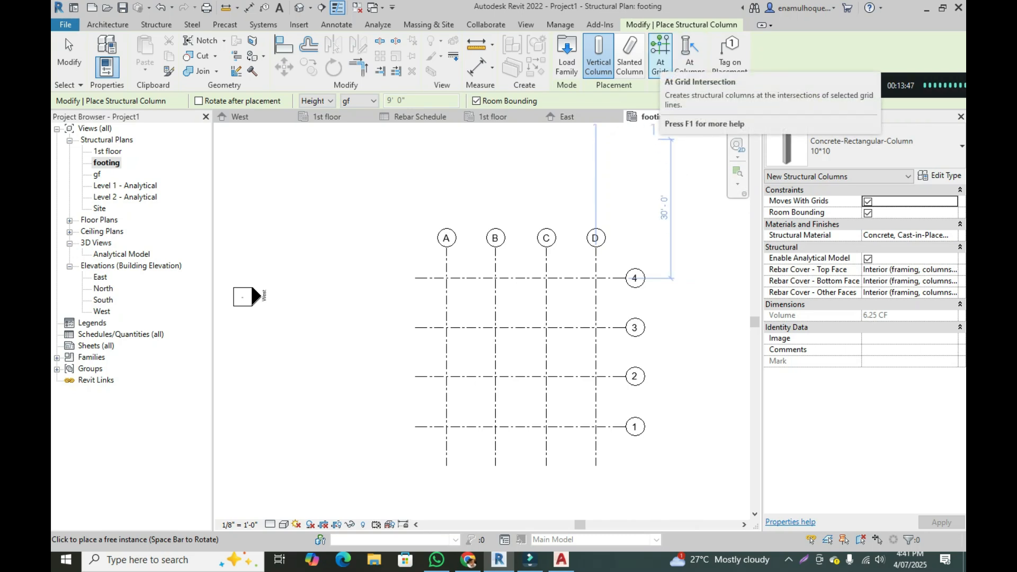
{"action": "left_click", "coordinate": [660, 53]}
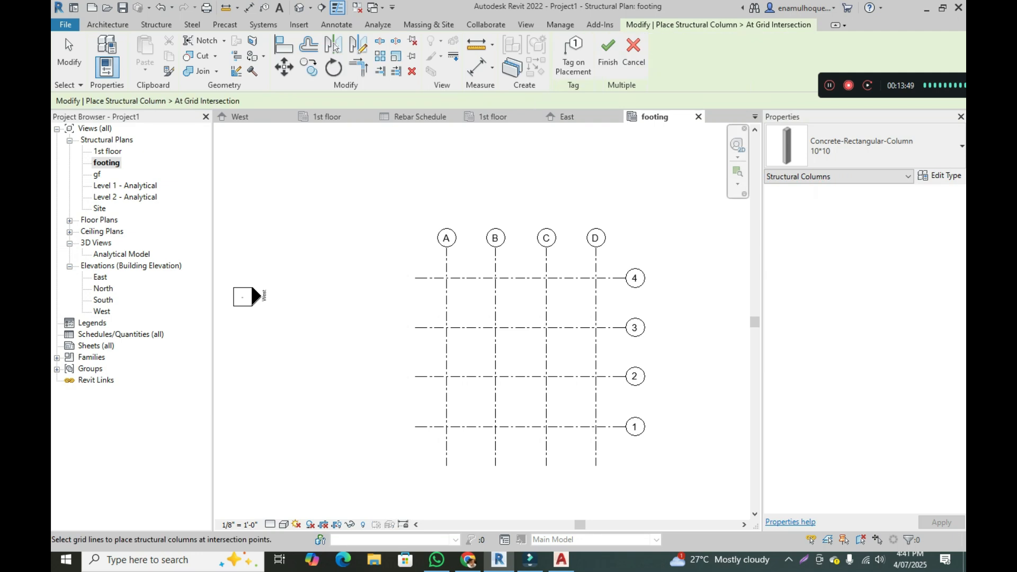
{"action": "left_click_drag", "start_coordinate": [605, 267], "coordinate": [440, 438]}
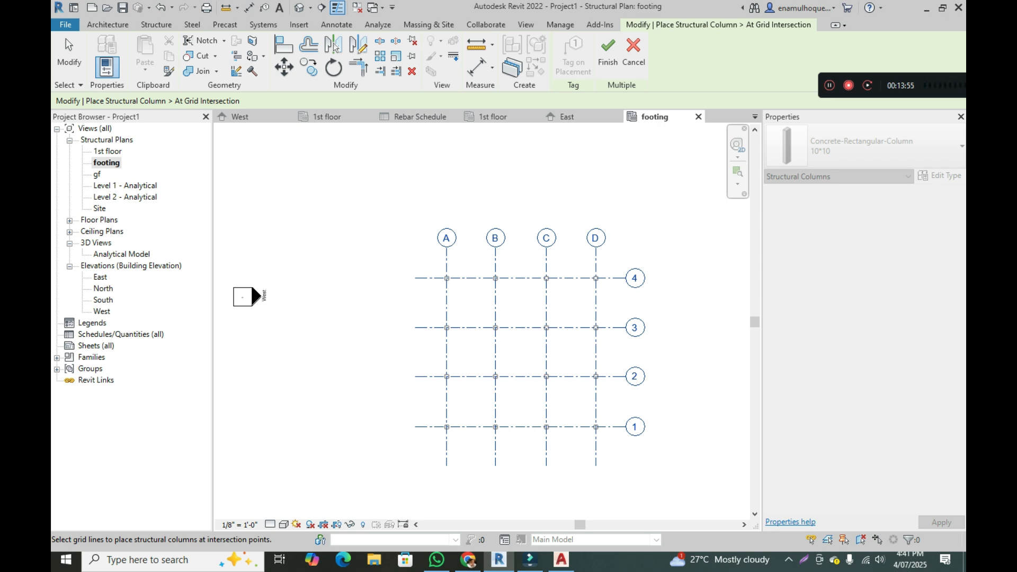
{"action": "left_click", "coordinate": [607, 53]}
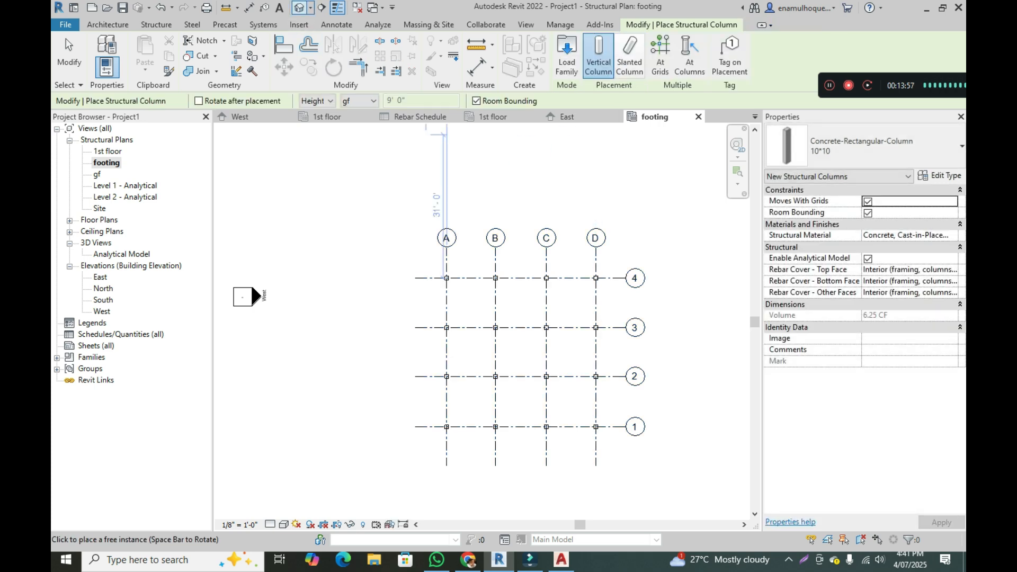
{"action": "left_click", "coordinate": [299, 8]}
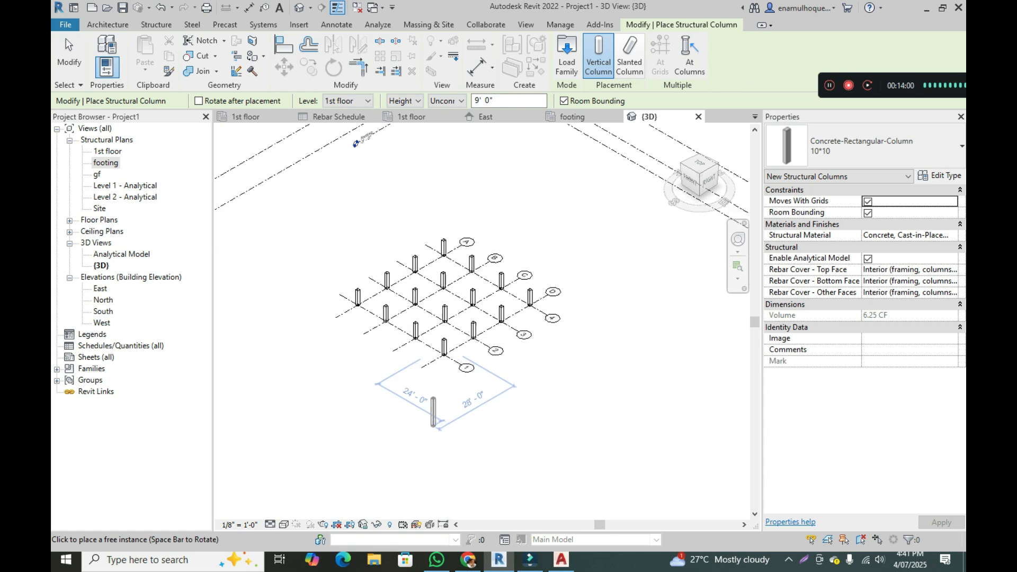
{"action": "scroll", "coordinate": [456, 318], "scroll_direction": "up", "scroll_amount": 3}
{"action": "scroll", "coordinate": [475, 392], "scroll_direction": "up", "scroll_amount": 2}
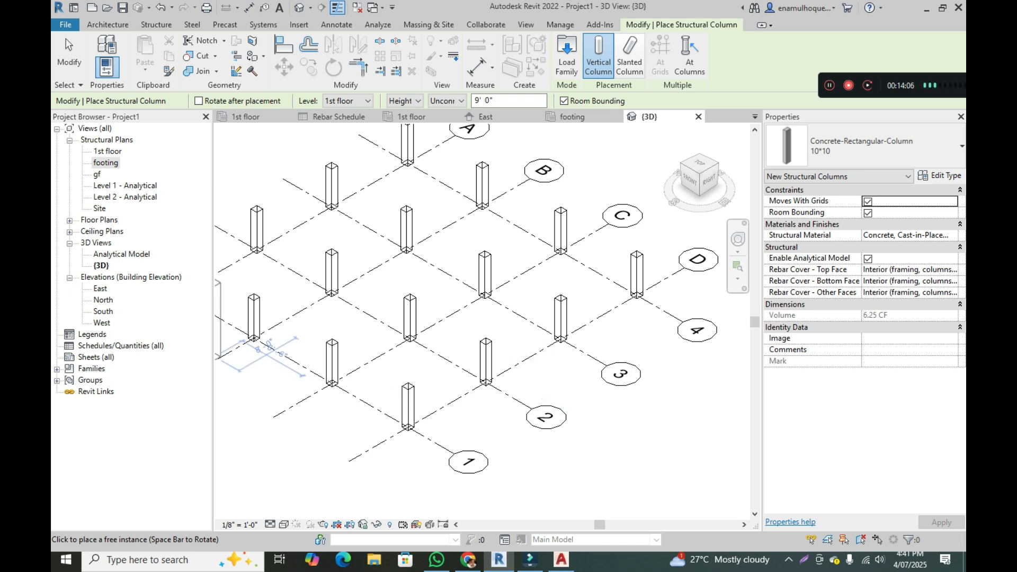
Return to the footing plan and start placing an isolated foundation of the Footing-Rectangular family.
{"action": "double_click", "coordinate": [106, 163]}
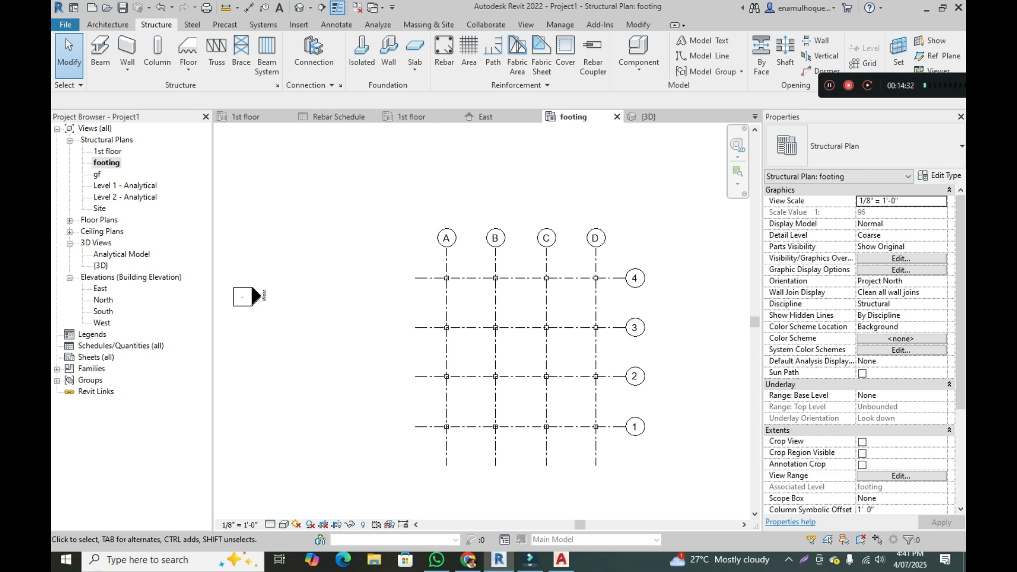
{"action": "left_click", "coordinate": [879, 146]}
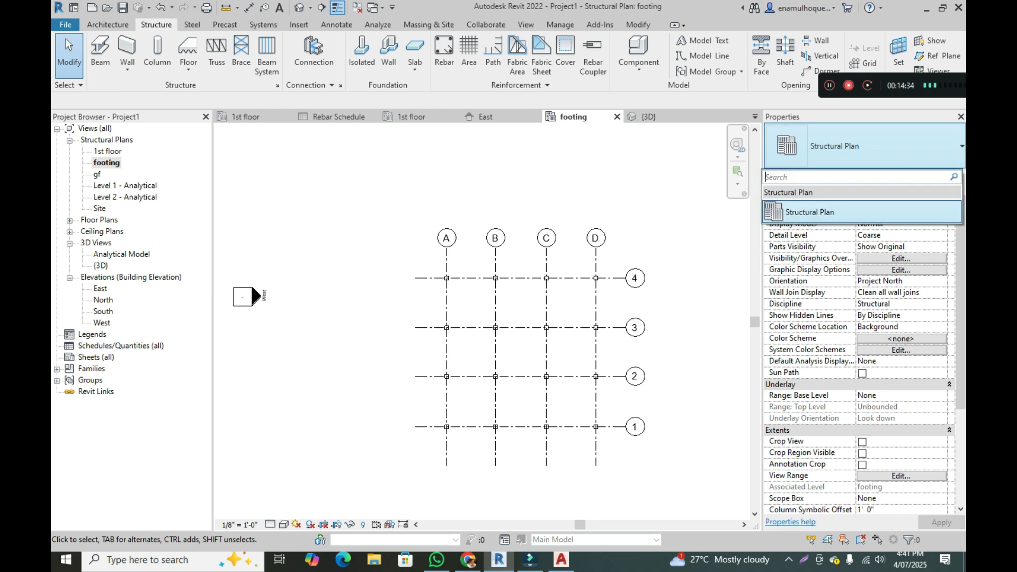
{"action": "left_click", "coordinate": [879, 146]}
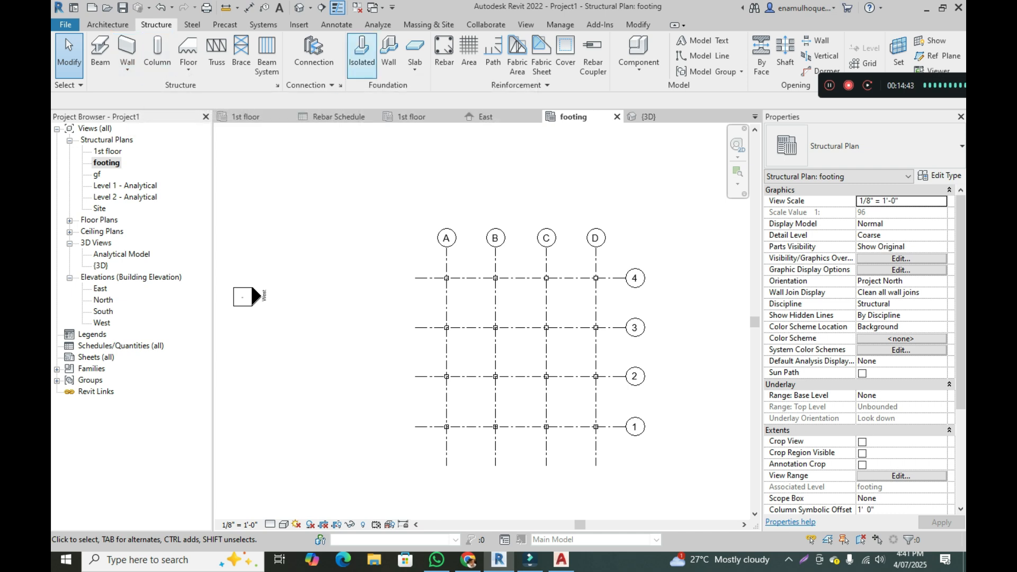
{"action": "left_click", "coordinate": [362, 53]}
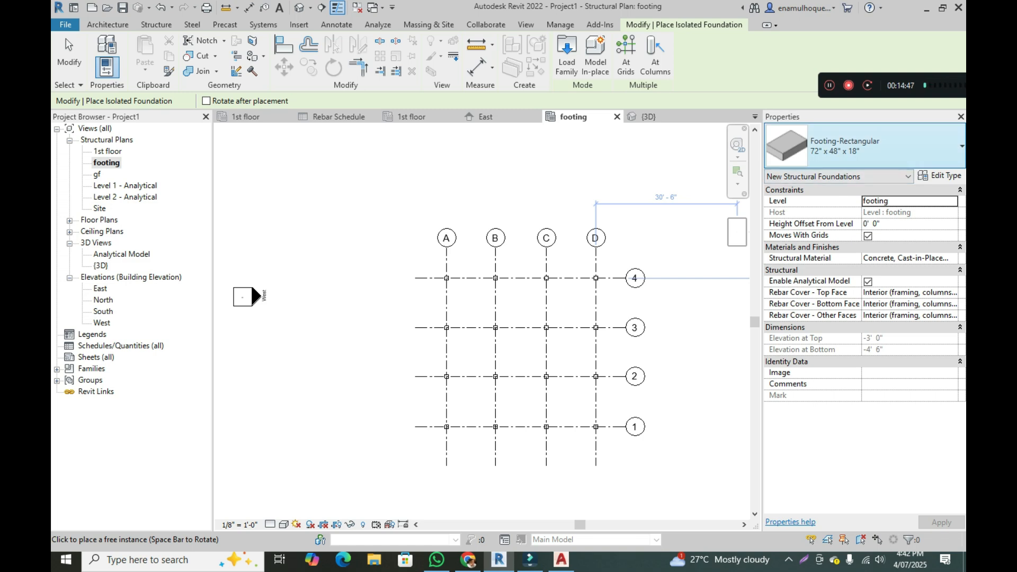
{"action": "left_click", "coordinate": [895, 146]}
{"action": "left_click", "coordinate": [895, 147]}
{"action": "left_click", "coordinate": [895, 147]}
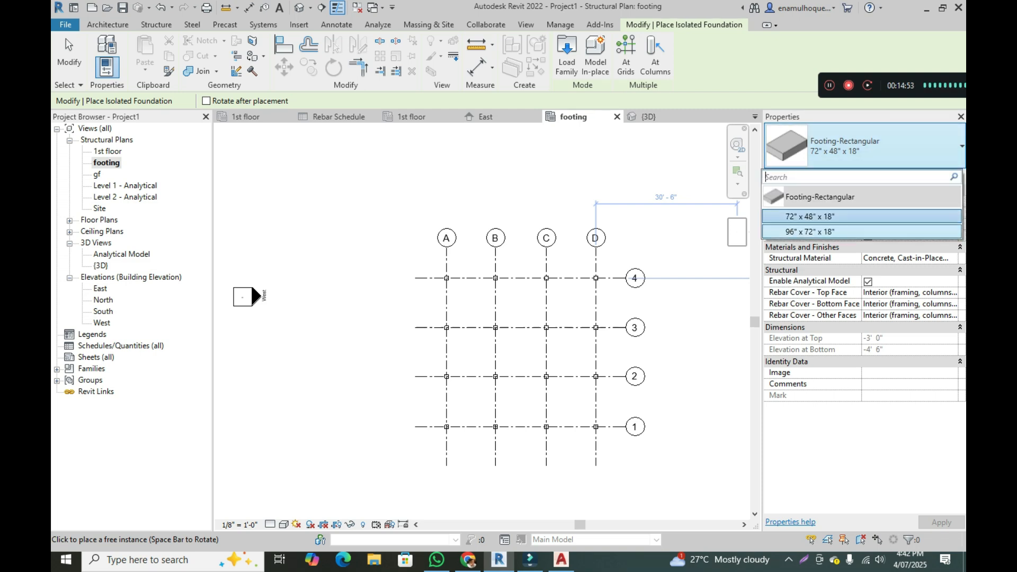
{"action": "left_click", "coordinate": [900, 148]}
Duplicate the footing type 72" x 48" x 18" under the name 3.5*3.5*1.
{"action": "left_click", "coordinate": [941, 177]}
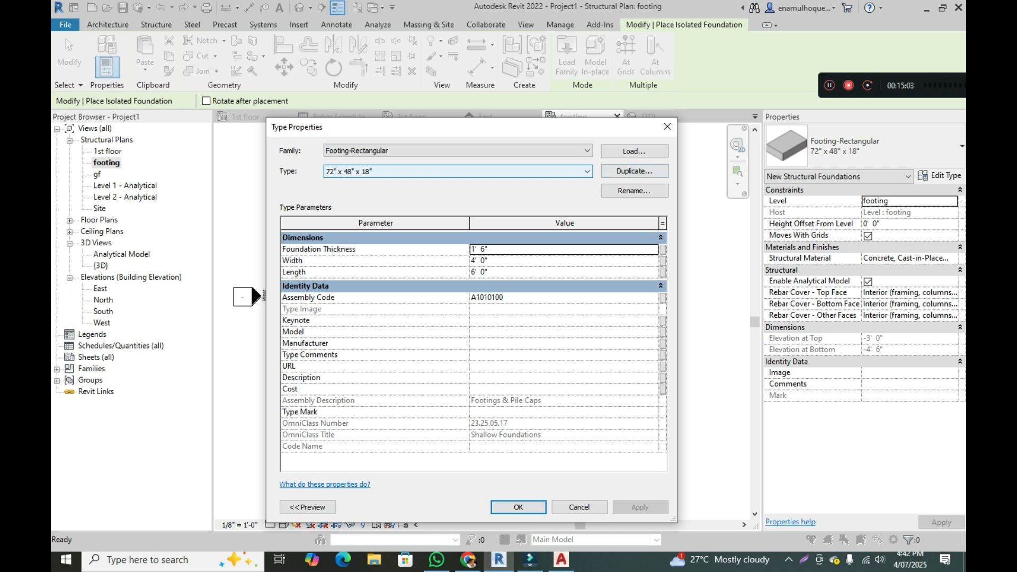
{"action": "left_click", "coordinate": [634, 171]}
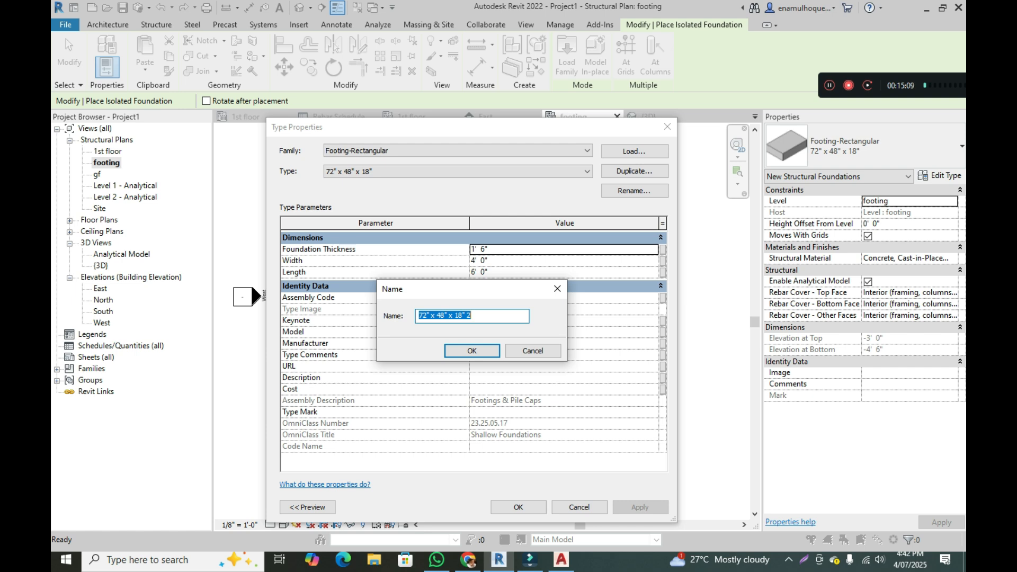
{"action": "type", "text": "3.5*"}
{"action": "type", "text": "3."}
{"action": "type", "text": "\""}
{"action": "type", "text": "1"}
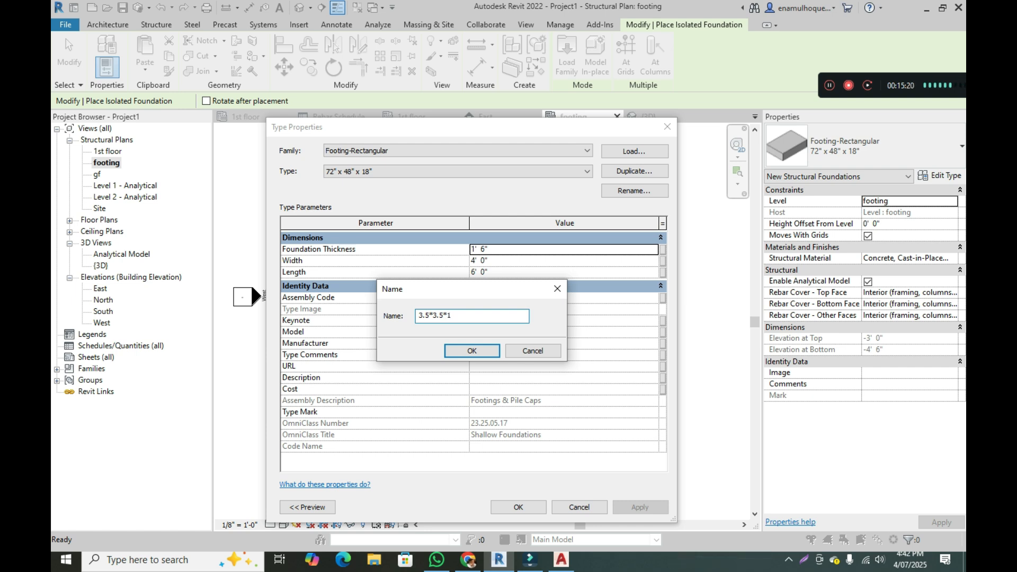
{"action": "key", "text": "Return"}
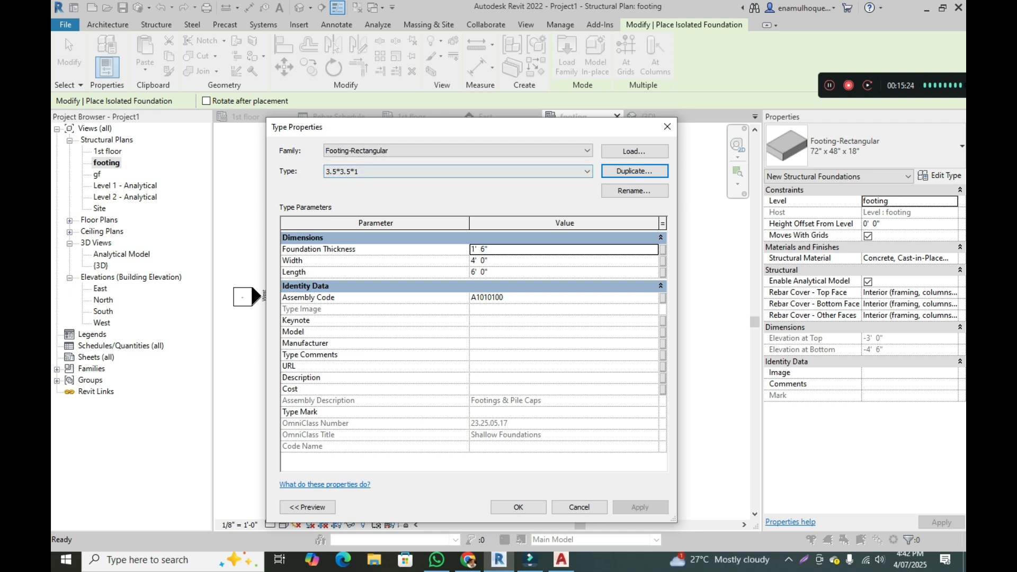
Set the footing type's width and length to 3' 6" and its foundation thickness to 1' 0".
{"action": "left_click", "coordinate": [493, 260]}
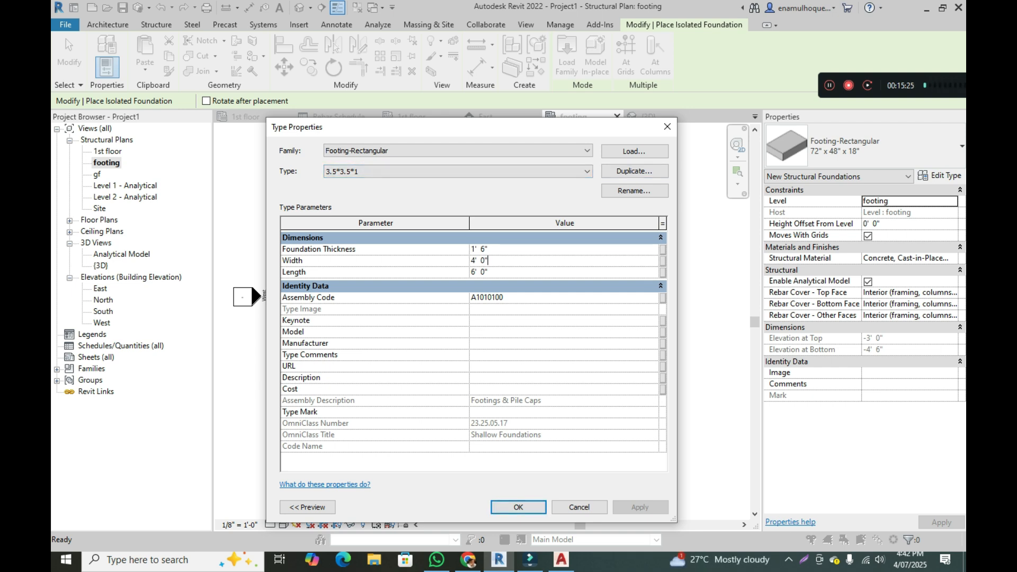
{"action": "left_click_drag", "start_coordinate": [491, 261], "coordinate": [470, 260]}
{"action": "type", "text": "3"}
{"action": "type", "text": " 6"}
{"action": "key", "text": "Tab"}
{"action": "type", "text": "3"}
{"action": "left_click", "coordinate": [563, 250]}
{"action": "type", "text": "1"}
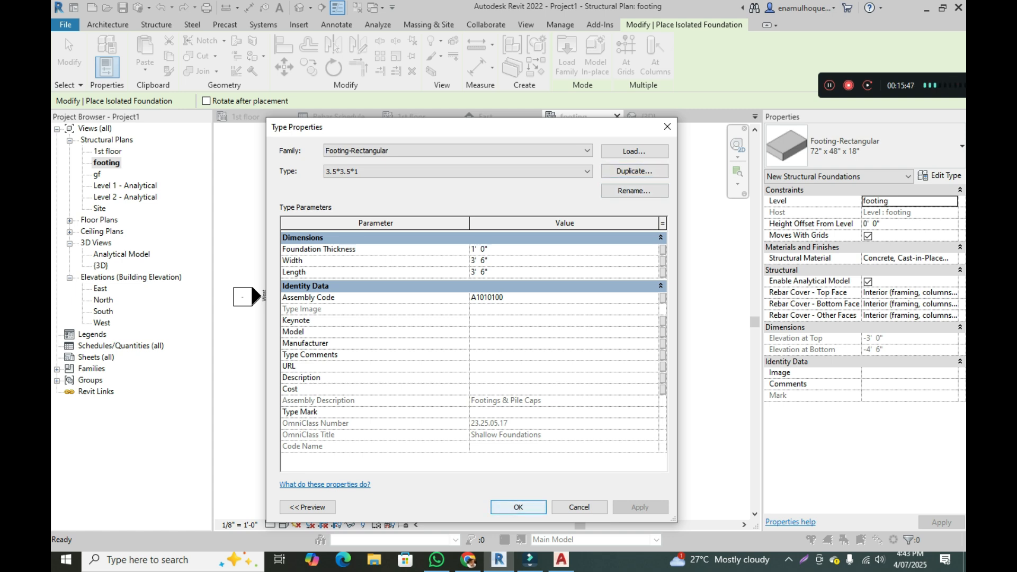
{"action": "left_click", "coordinate": [518, 507]}
Place 3.5*3.5*1 footings at the four corner grid intersections D4, A4, A1 and D1.
{"action": "scroll", "coordinate": [593, 308], "scroll_direction": "up", "scroll_amount": 2}
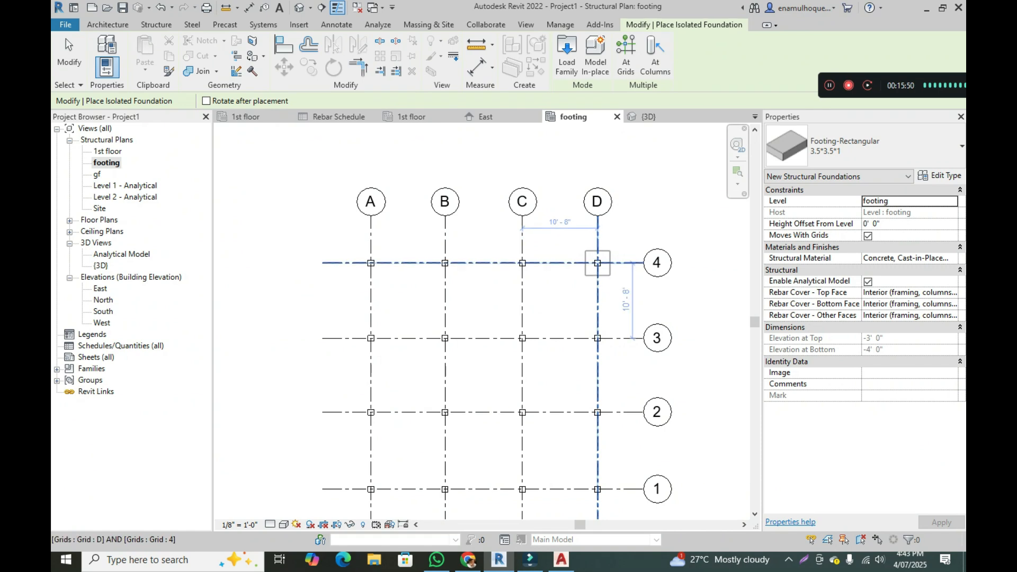
{"action": "left_click", "coordinate": [597, 263]}
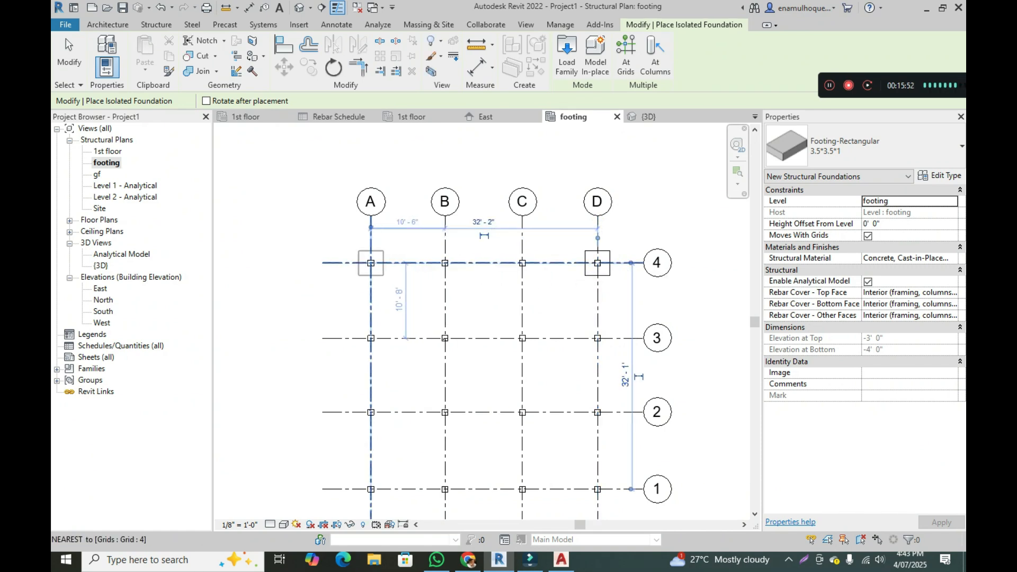
{"action": "left_click", "coordinate": [371, 262]}
{"action": "scroll", "coordinate": [370, 262], "scroll_direction": "down", "scroll_amount": 1}
{"action": "scroll", "coordinate": [370, 263], "scroll_direction": "down", "scroll_amount": 1}
{"action": "left_click", "coordinate": [371, 433]}
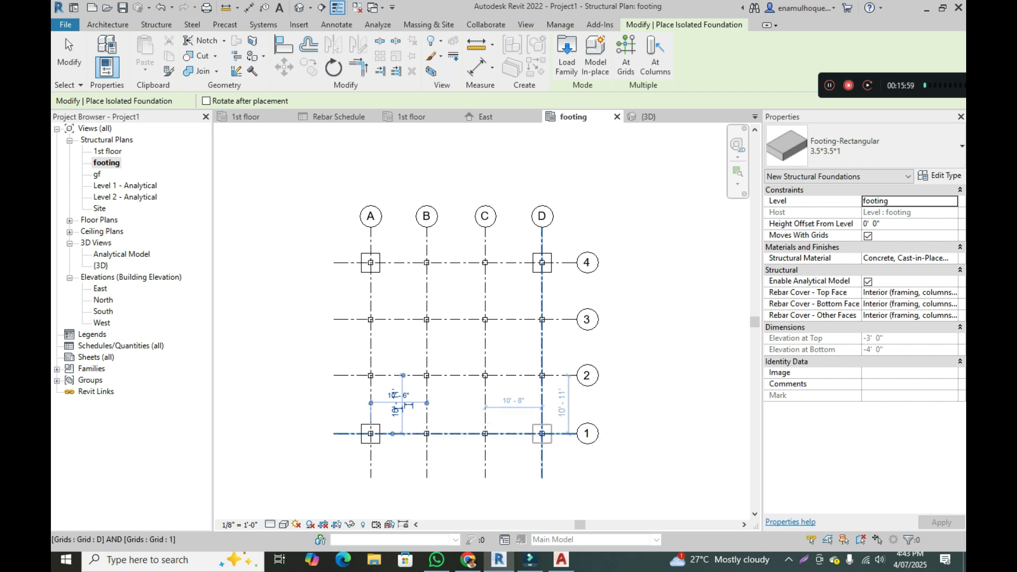
{"action": "left_click", "coordinate": [541, 433]}
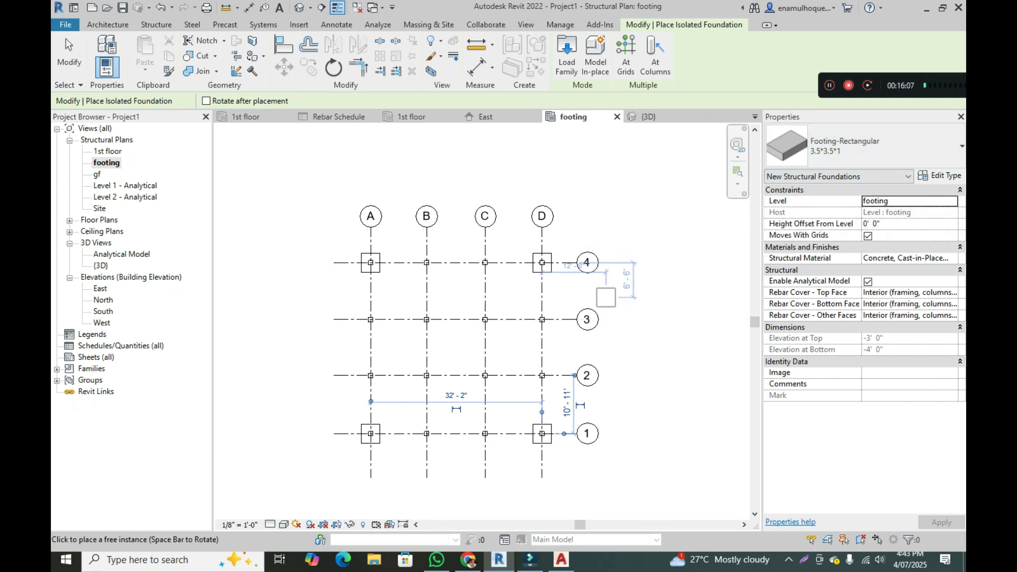
Duplicate the 3.5*3.5*1 footing type under the name 4*4*15".
{"action": "left_click", "coordinate": [847, 146]}
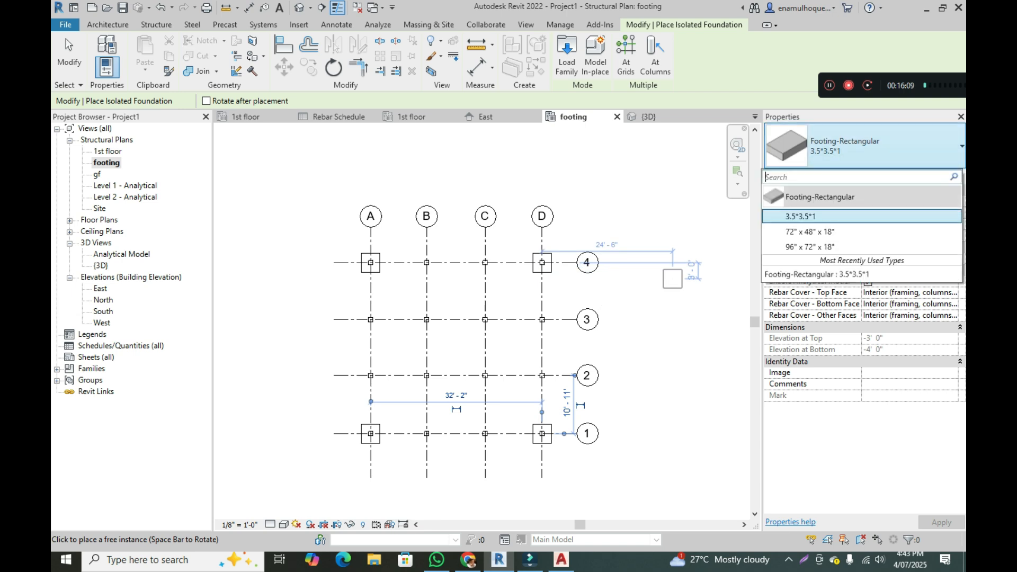
{"action": "left_click", "coordinate": [800, 216]}
{"action": "left_click", "coordinate": [941, 177]}
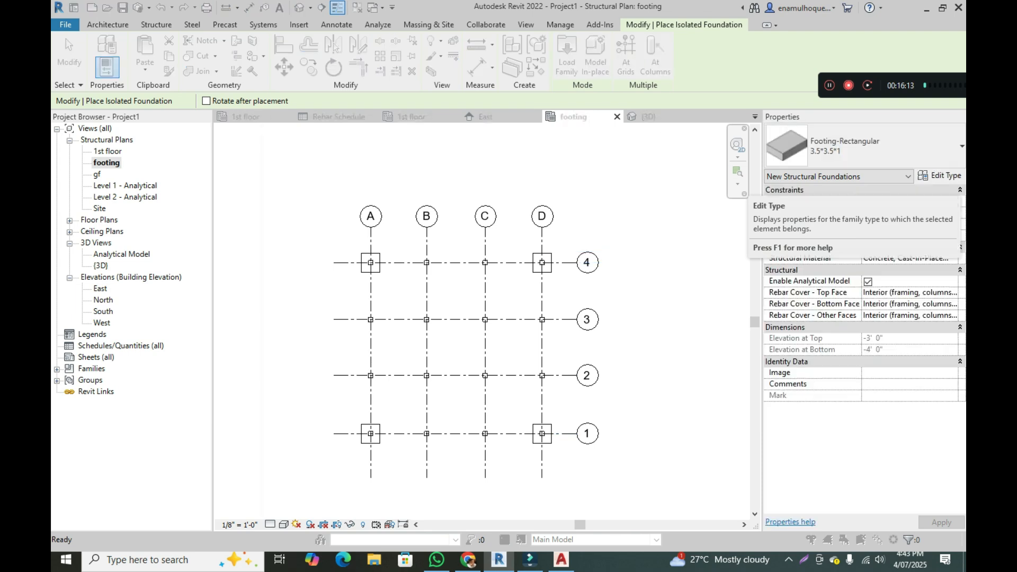
{"action": "left_click", "coordinate": [941, 177]}
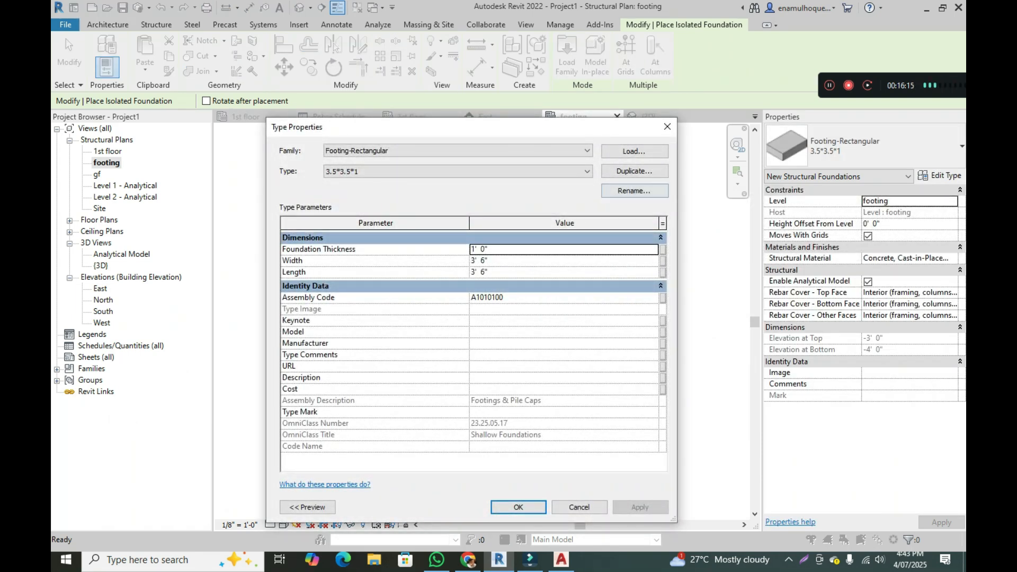
{"action": "left_click", "coordinate": [634, 171]}
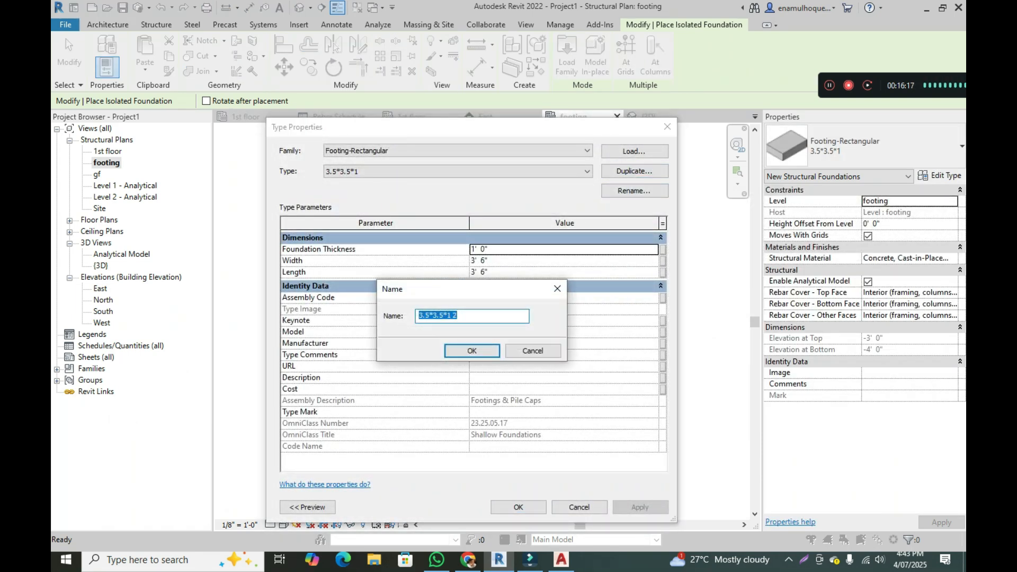
{"action": "type", "text": "4*4*"}
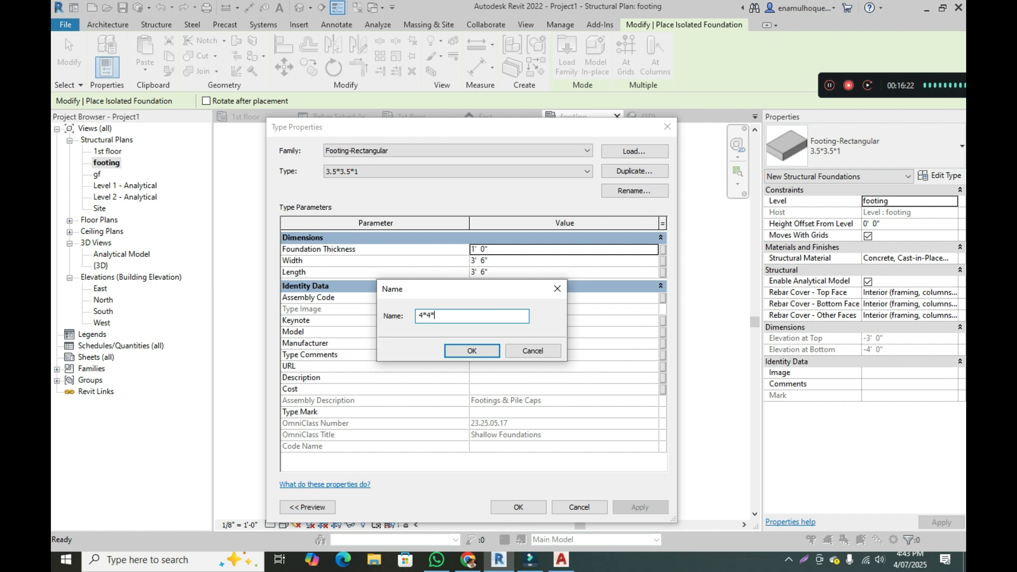
{"action": "type", "text": "15"}
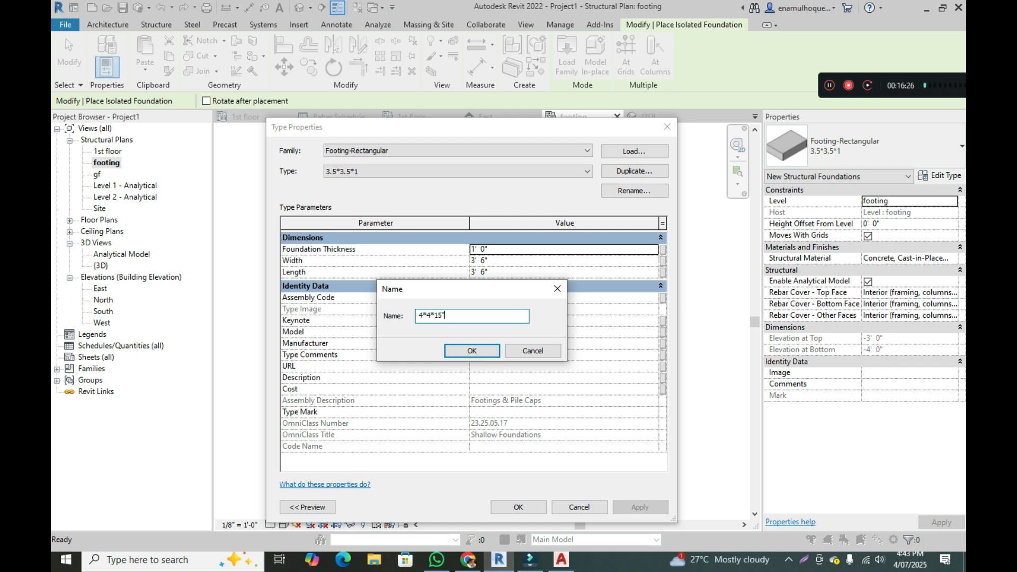
{"action": "left_click", "coordinate": [471, 351]}
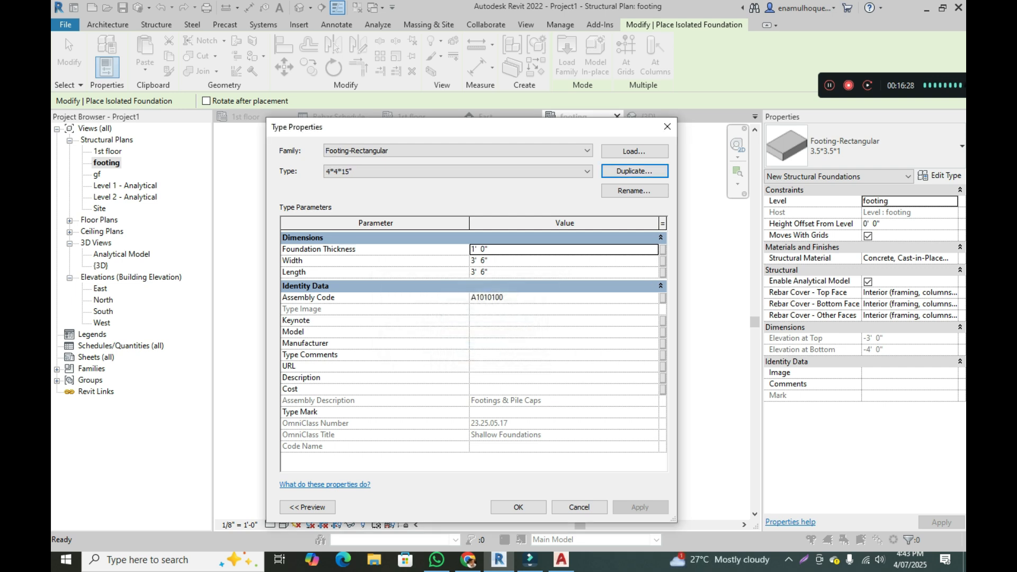
Set the 4*4*15" footing type's length and width to 4' 0" and its foundation thickness to 15".
{"action": "left_click", "coordinate": [479, 273]}
{"action": "type", "text": "4"}
{"action": "left_click", "coordinate": [479, 261]}
{"action": "type", "text": "4"}
{"action": "left_click", "coordinate": [479, 249]}
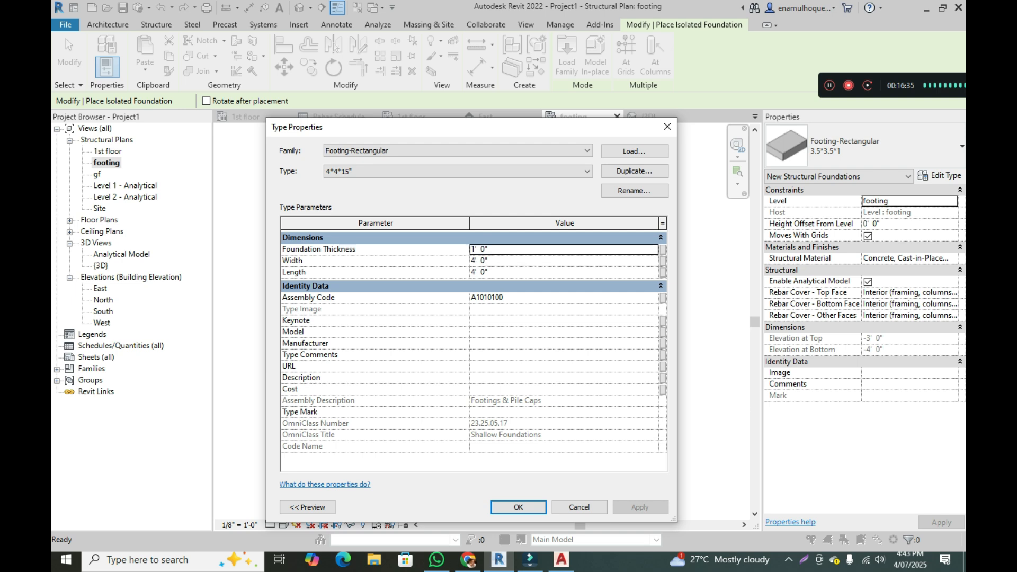
{"action": "type", "text": "15"}
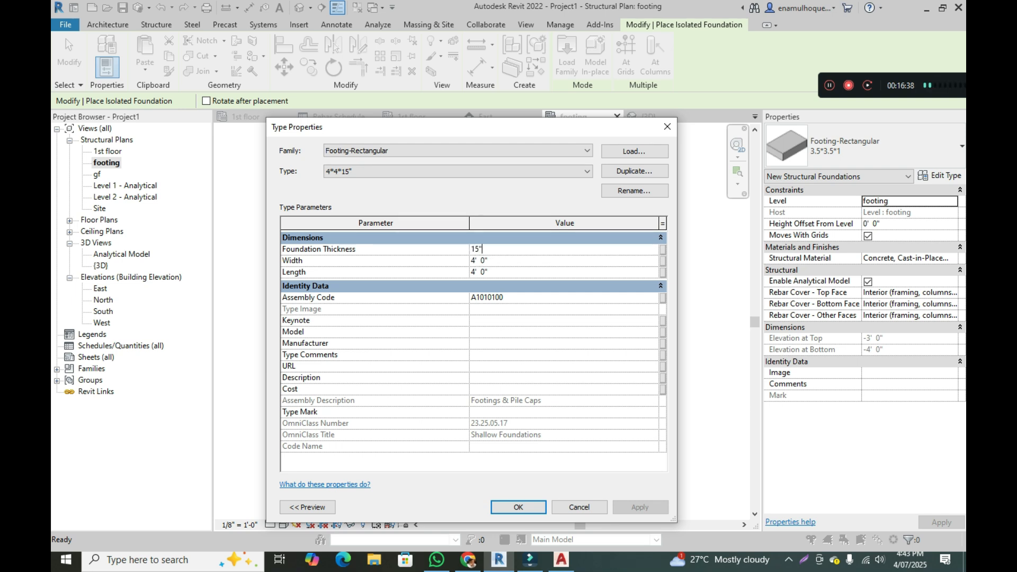
{"action": "left_click", "coordinate": [518, 507]}
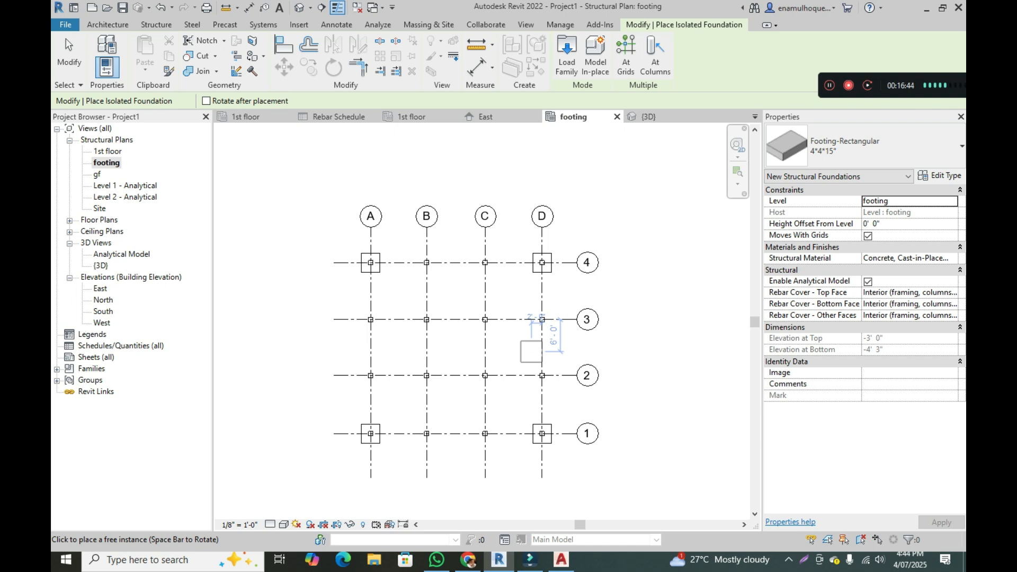
Place 4*4*15" footings at the remaining perimeter intersections B4, C4, D3, D2, C1, B1, A2 and A3.
{"action": "left_click", "coordinate": [426, 262]}
{"action": "left_click", "coordinate": [485, 262]}
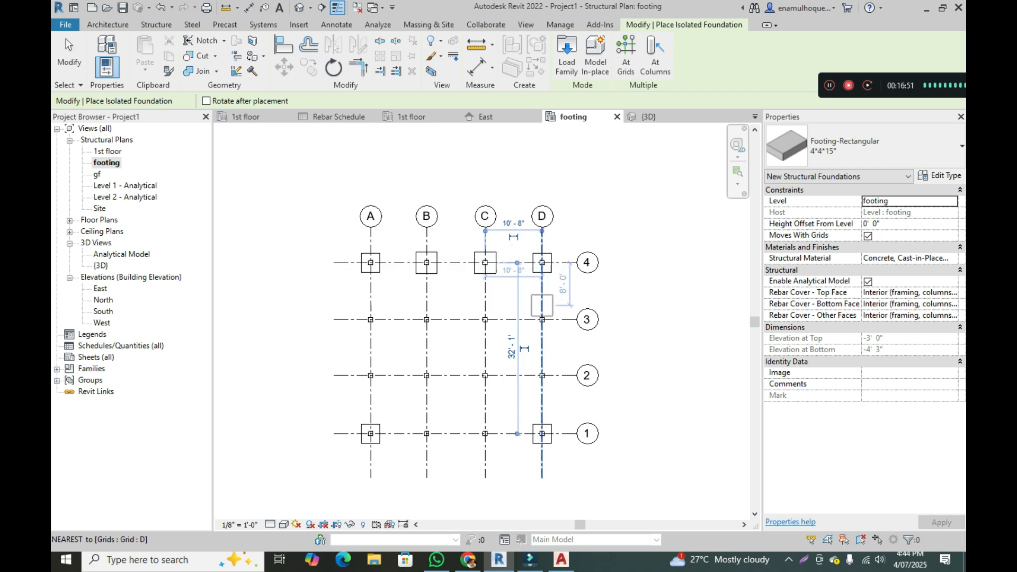
{"action": "left_click", "coordinate": [542, 319]}
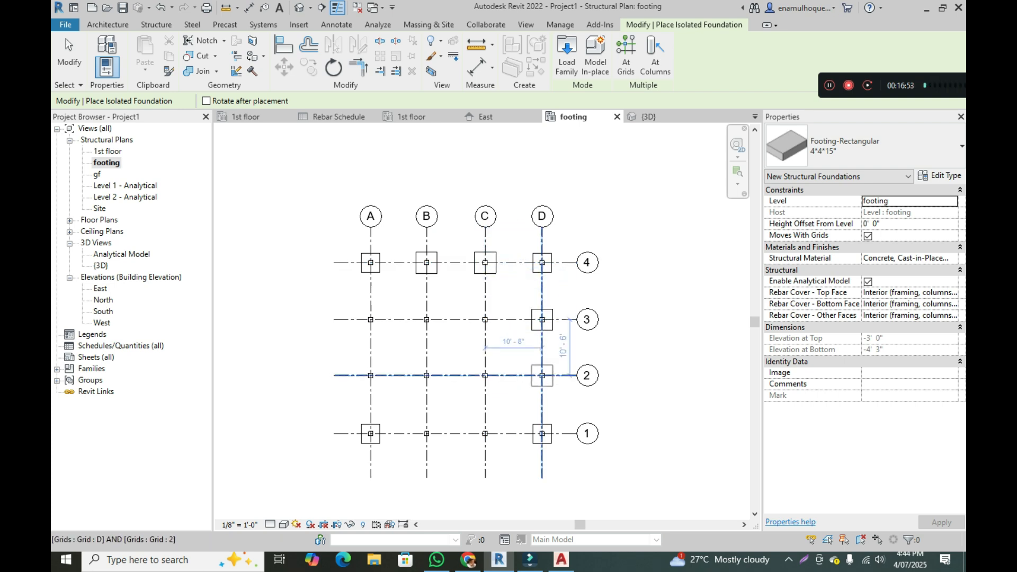
{"action": "left_click", "coordinate": [542, 376]}
{"action": "left_click", "coordinate": [484, 433]}
{"action": "left_click", "coordinate": [426, 433]}
{"action": "left_click", "coordinate": [370, 376]}
{"action": "left_click", "coordinate": [370, 320]}
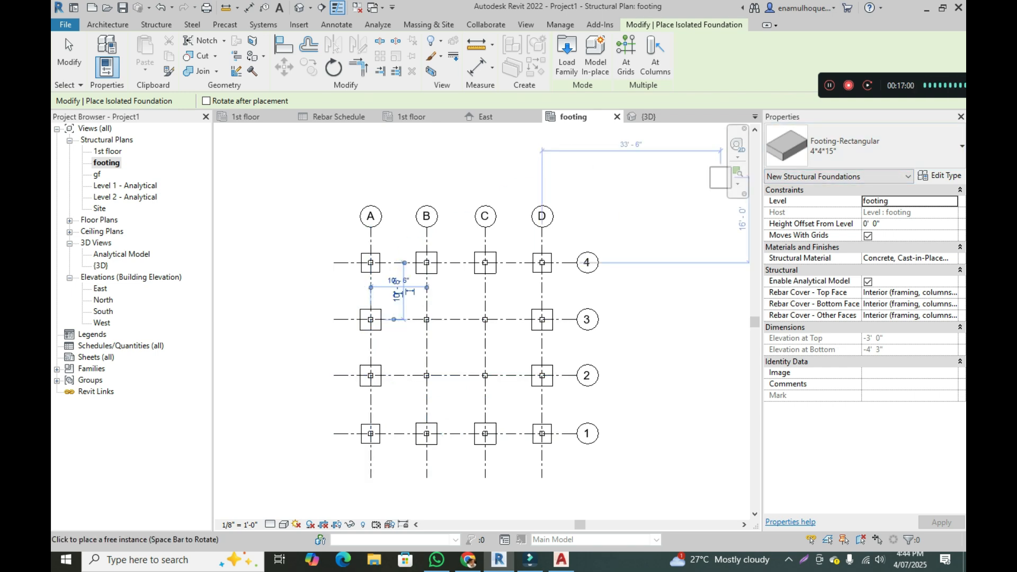
Duplicate the 4*4*15" footing type under the name 5*5*15".
{"action": "left_click", "coordinate": [938, 175]}
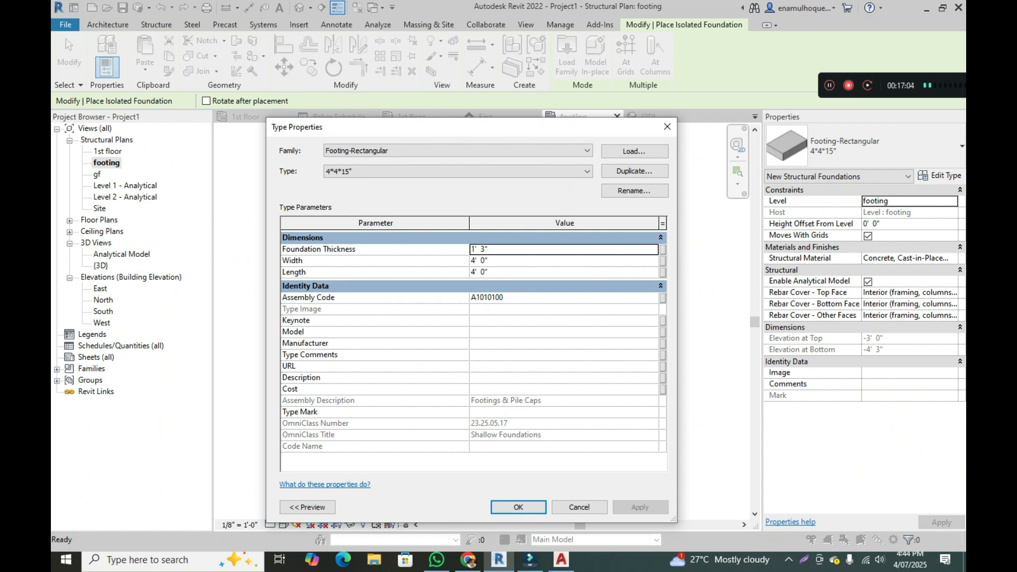
{"action": "left_click", "coordinate": [634, 171]}
{"action": "type", "text": "5*5*"}
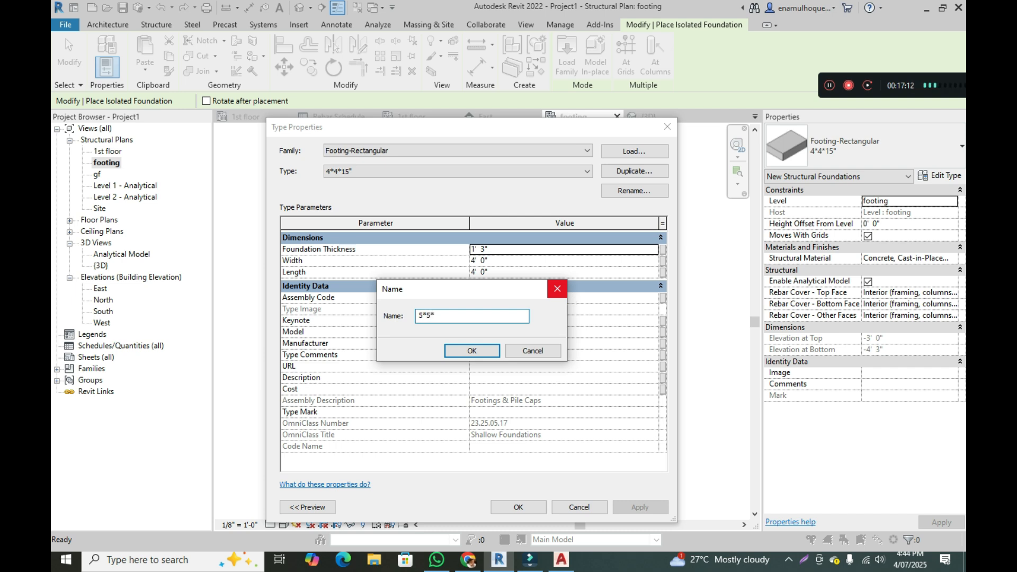
{"action": "type", "text": "15"}
{"action": "key", "text": "Return"}
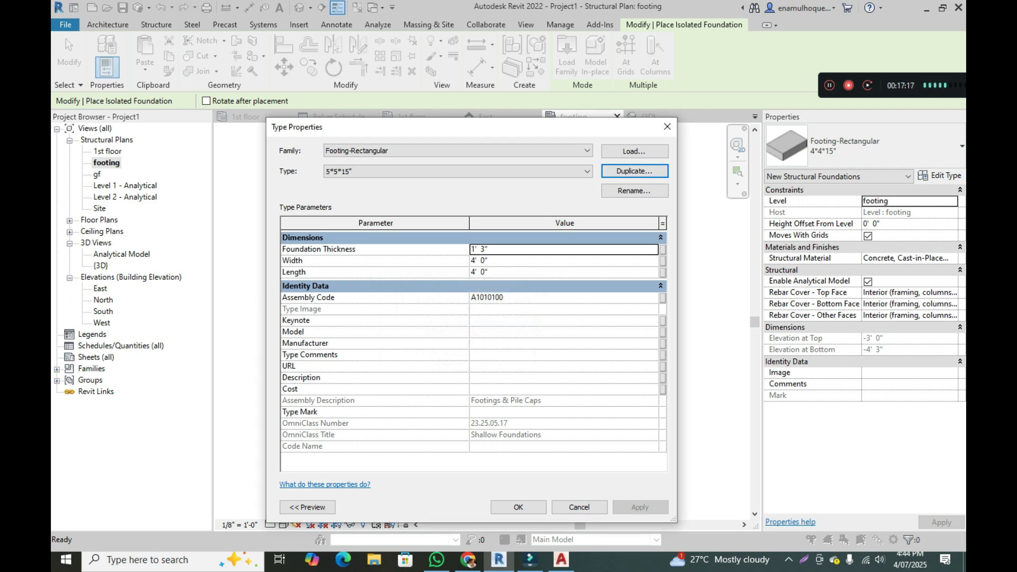
Set the 5*5*15" footing type's width and length to 5' 0".
{"action": "left_click", "coordinate": [479, 261]}
{"action": "type", "text": "5"}
{"action": "key", "text": "Tab"}
{"action": "type", "text": "5"}
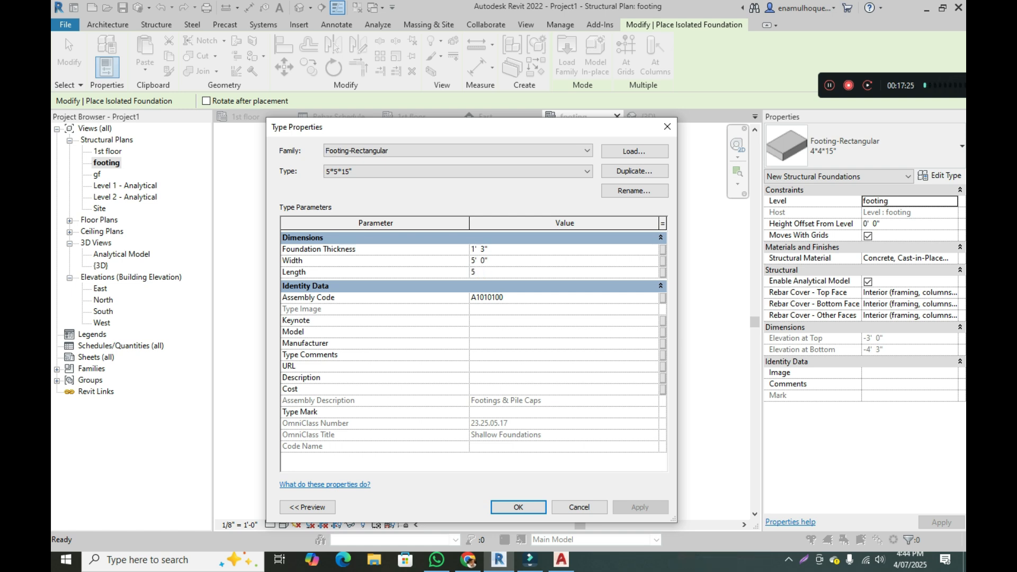
{"action": "left_click", "coordinate": [518, 507]}
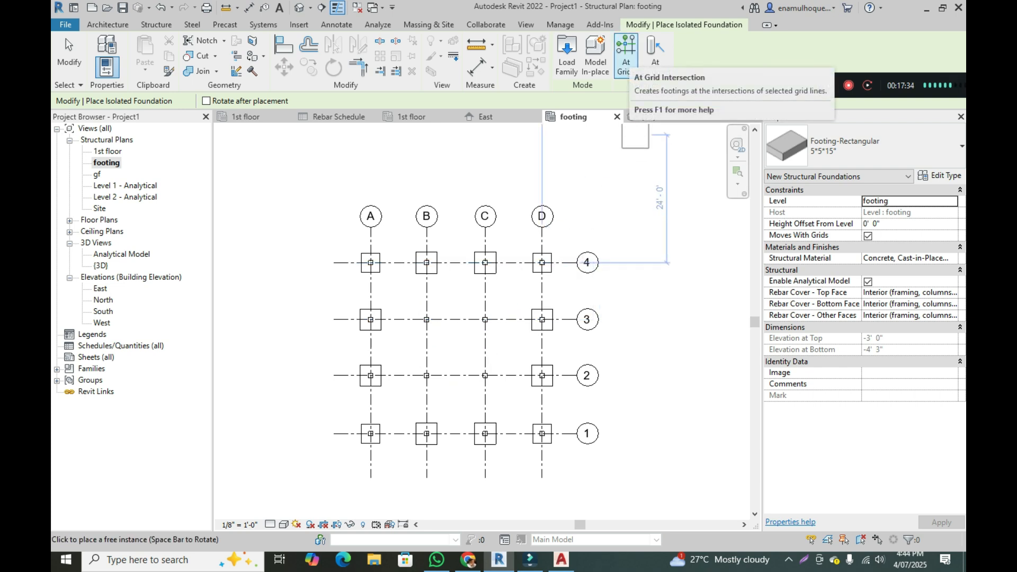
Place 5*5*15" footings at the inner intersections of grids B–C and 2–3 using At Grids, and end the placement.
{"action": "left_click", "coordinate": [625, 53]}
{"action": "left_click_drag", "start_coordinate": [505, 299], "coordinate": [408, 407]}
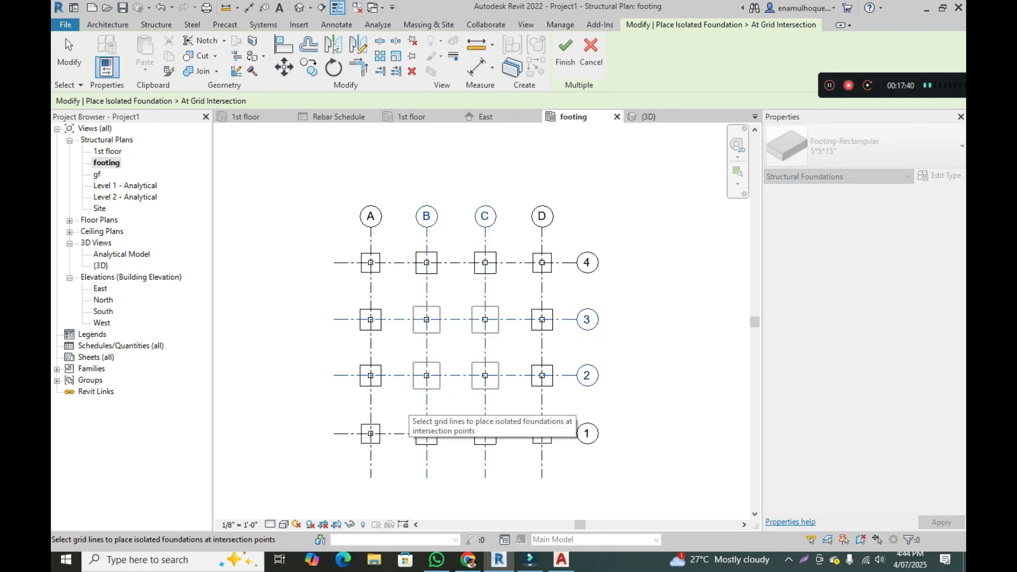
{"action": "left_click", "coordinate": [565, 52]}
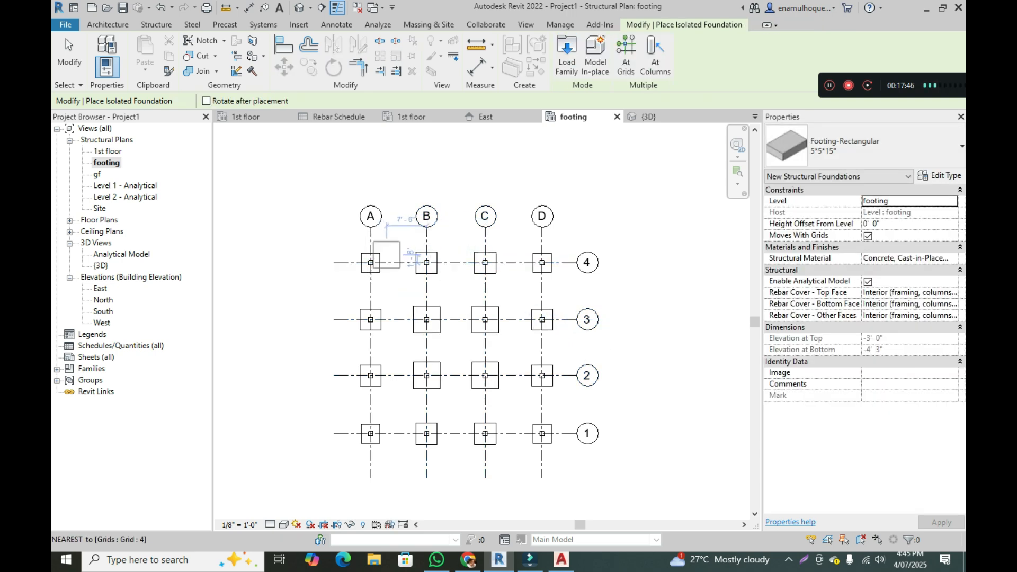
{"action": "key", "text": "Escape"}
{"action": "key", "text": "Escape"}
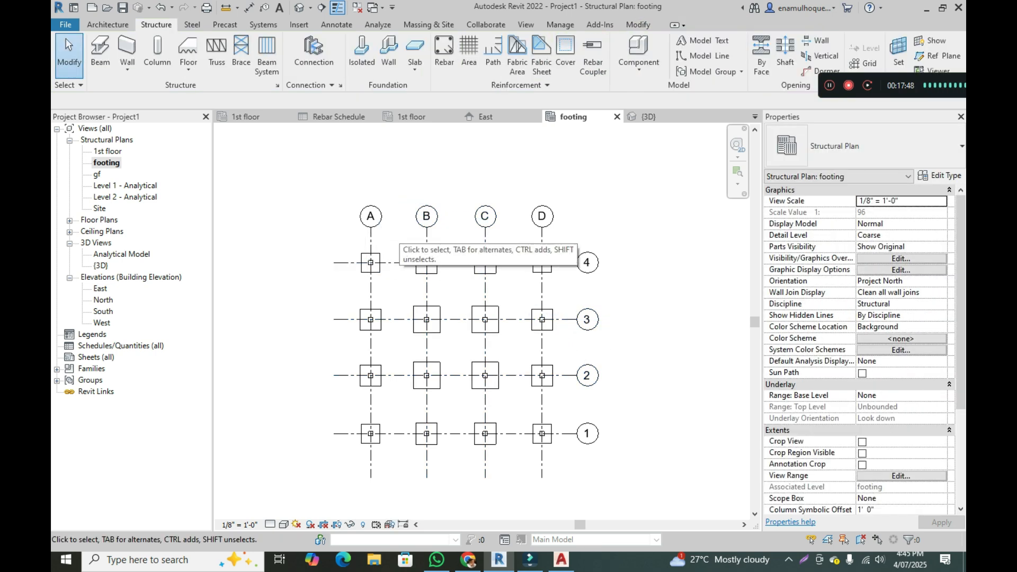
Inspect the columns and their footings in the 3D view.
{"action": "left_click", "coordinate": [299, 8]}
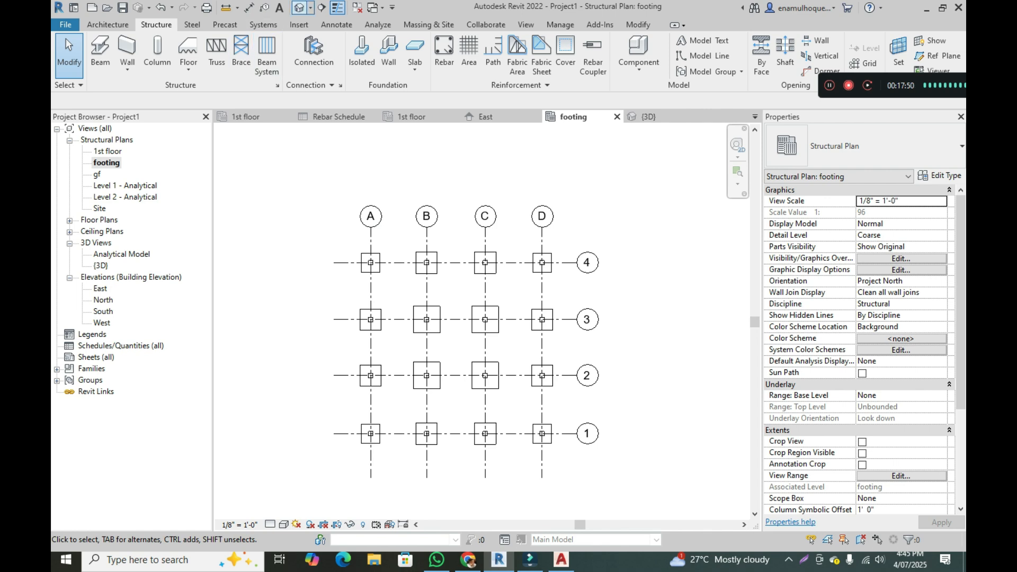
{"action": "scroll", "coordinate": [568, 249], "scroll_direction": "down", "scroll_amount": 3}
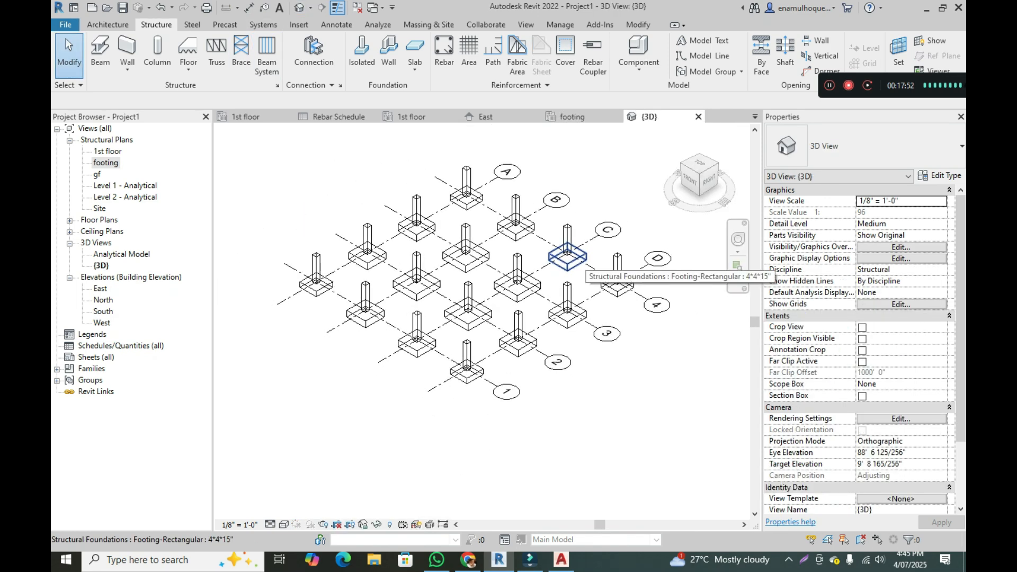
{"action": "scroll", "coordinate": [569, 250], "scroll_direction": "up", "scroll_amount": 2}
{"action": "scroll", "coordinate": [612, 253], "scroll_direction": "down", "scroll_amount": 2}
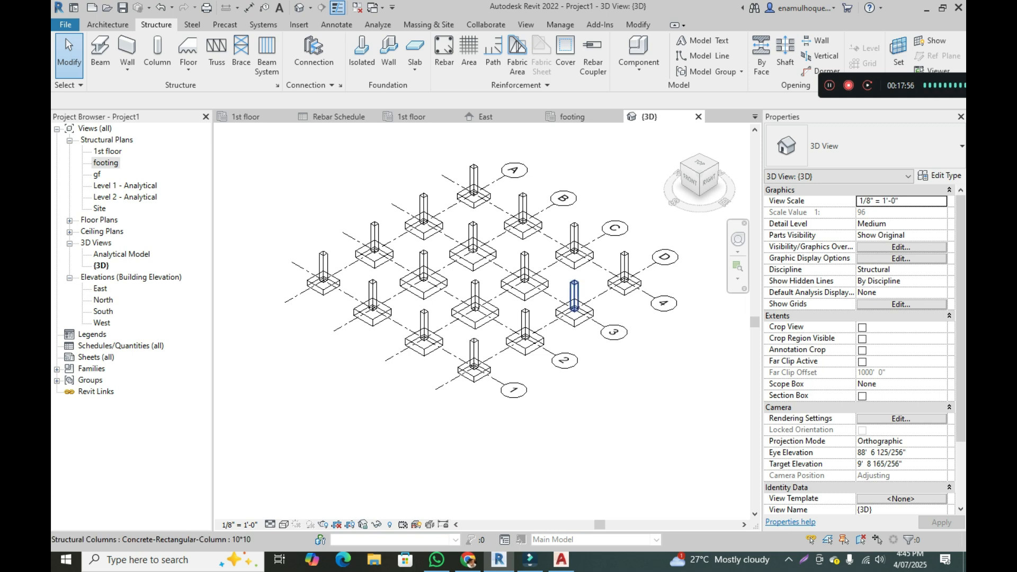
{"action": "scroll", "coordinate": [487, 284], "scroll_direction": "up", "scroll_amount": 2}
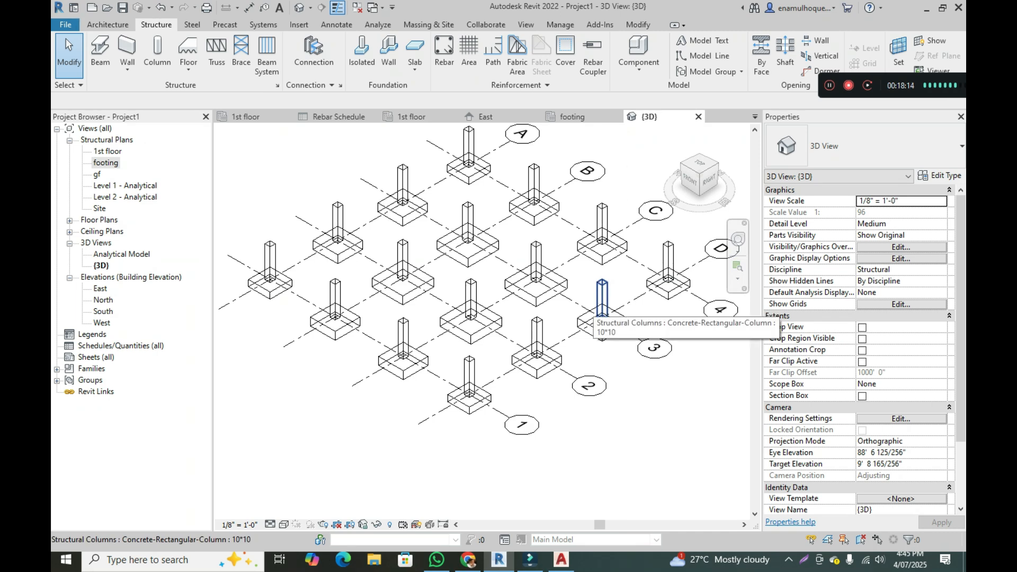
{"action": "scroll", "coordinate": [536, 337], "scroll_direction": "down", "scroll_amount": 3}
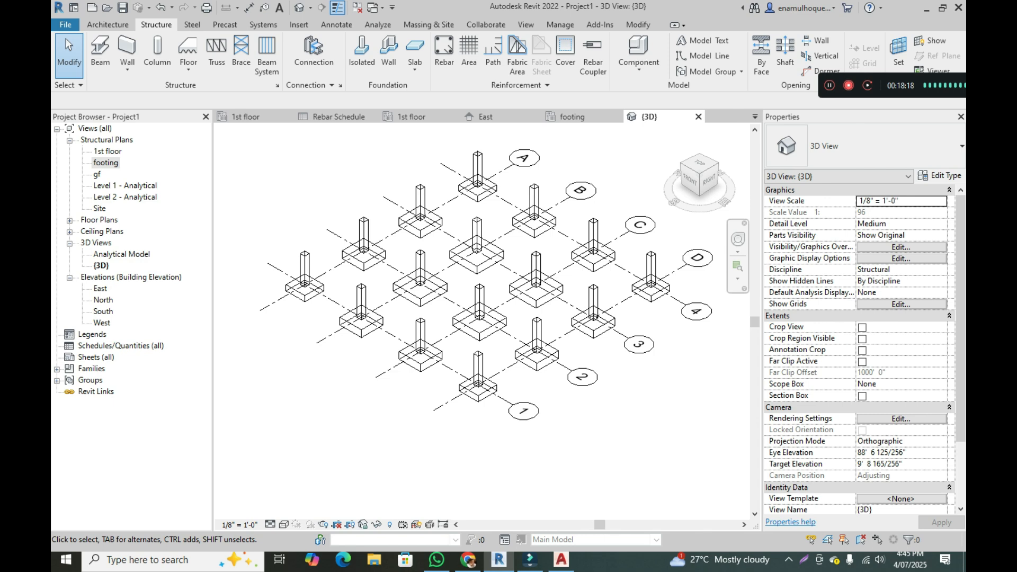
Draw a building section in the footing plan through the row of footings along grid 1, from beyond grid A past grid D, and open its view.
{"action": "double_click", "coordinate": [106, 163]}
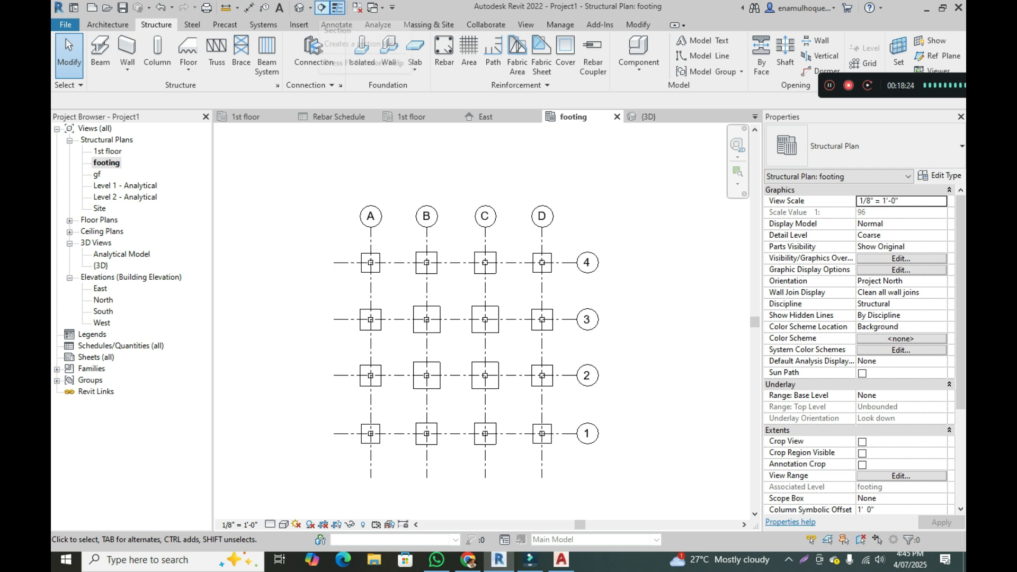
{"action": "left_click", "coordinate": [321, 8]}
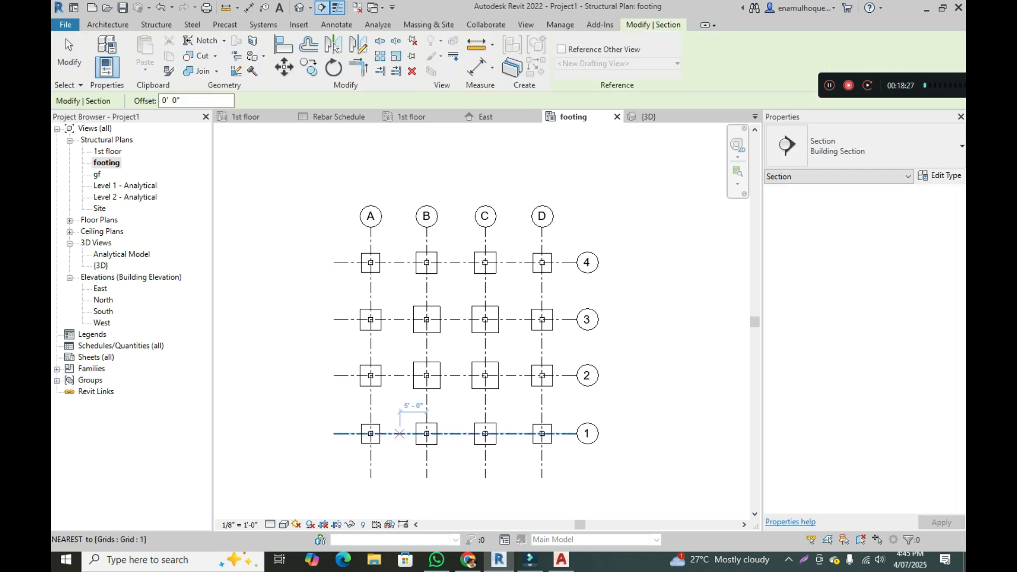
{"action": "scroll", "coordinate": [499, 458], "scroll_direction": "up", "scroll_amount": 2}
{"action": "scroll", "coordinate": [582, 441], "scroll_direction": "up", "scroll_amount": 1}
{"action": "scroll", "coordinate": [582, 441], "scroll_direction": "down", "scroll_amount": 1}
{"action": "left_click", "coordinate": [288, 434]}
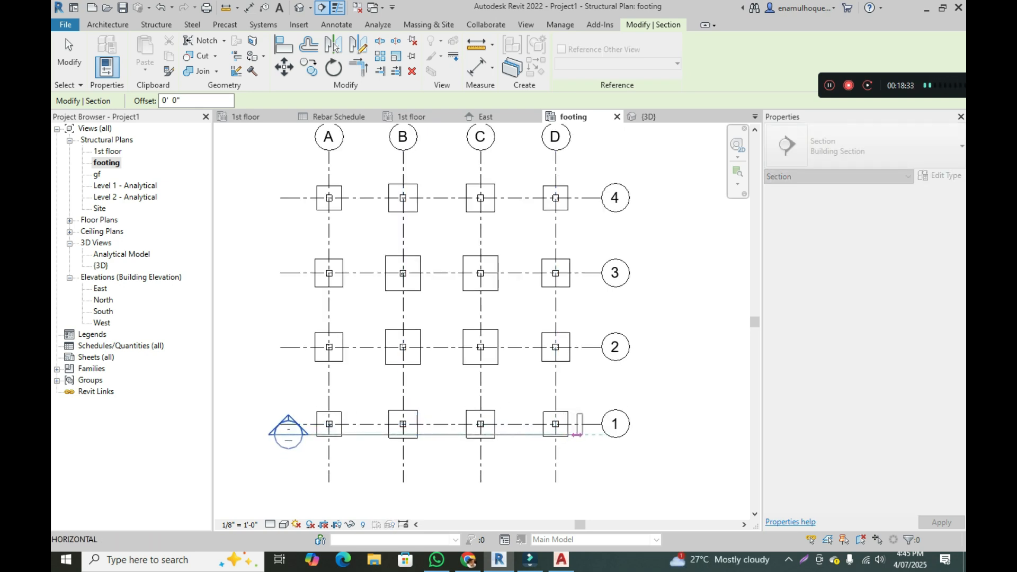
{"action": "left_click", "coordinate": [578, 435]}
{"action": "key", "text": "Escape"}
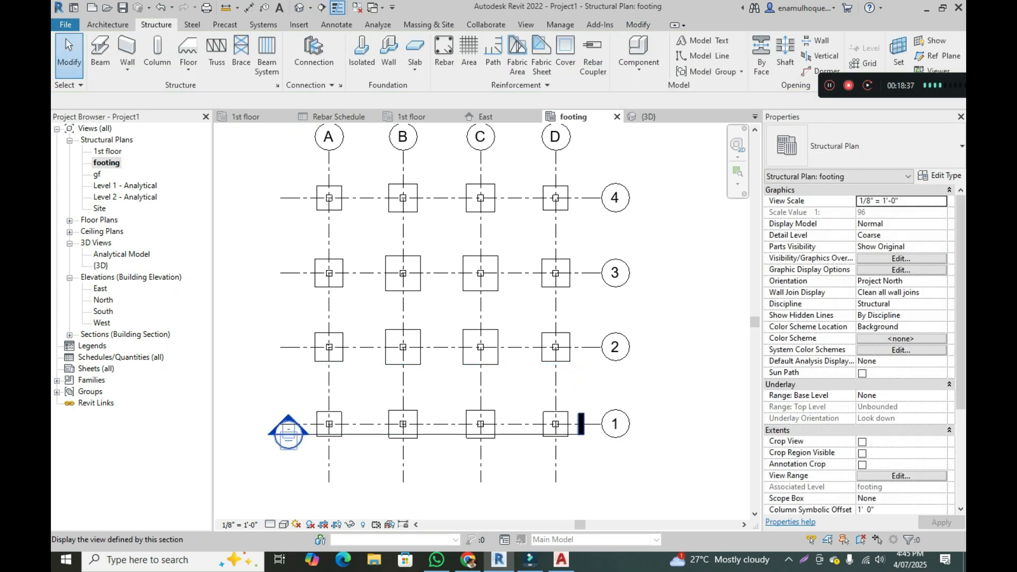
{"action": "double_click", "coordinate": [288, 431]}
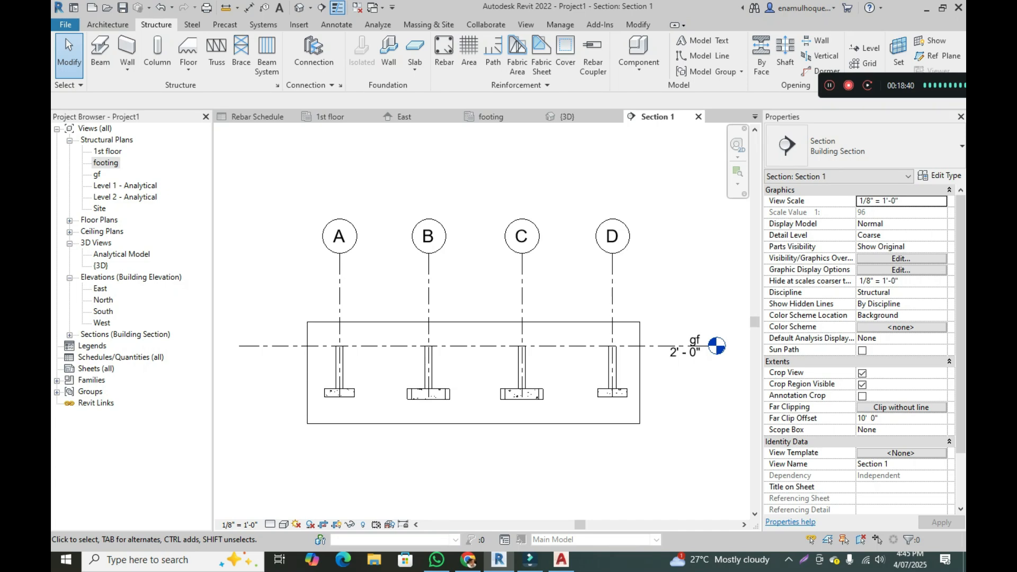
In the footing plan, shorten Section 1's view depth to about 6' 10" so it ends before the grid 2 footings, and reopen the section view.
{"action": "scroll", "coordinate": [540, 400], "scroll_direction": "up", "scroll_amount": 2}
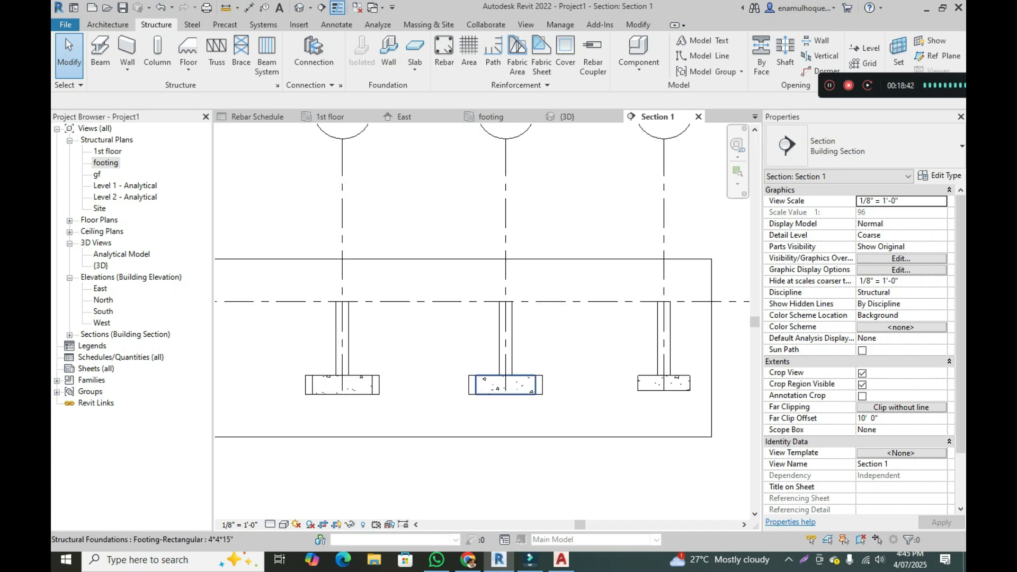
{"action": "scroll", "coordinate": [495, 387], "scroll_direction": "down", "scroll_amount": 3}
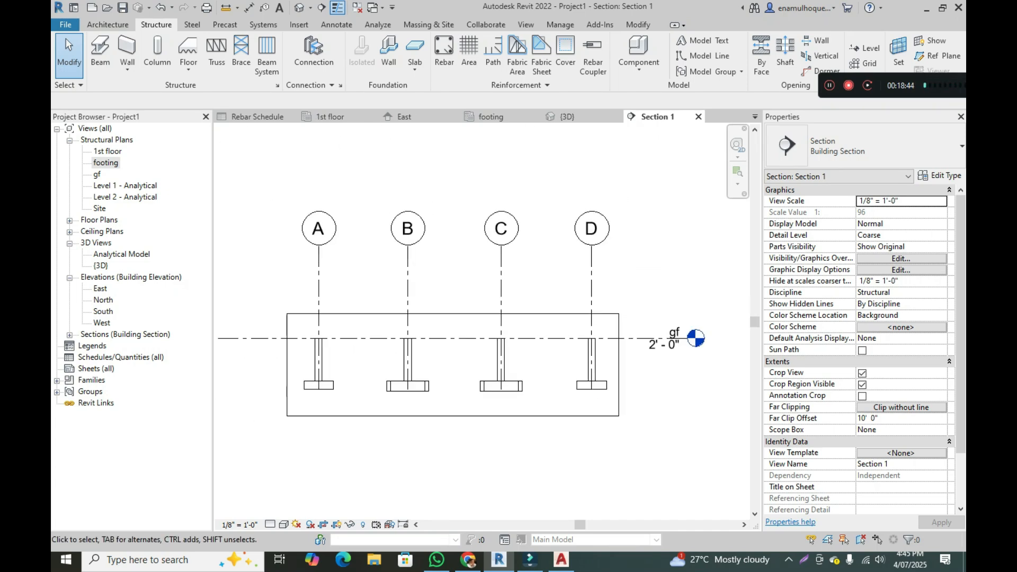
{"action": "double_click", "coordinate": [106, 163]}
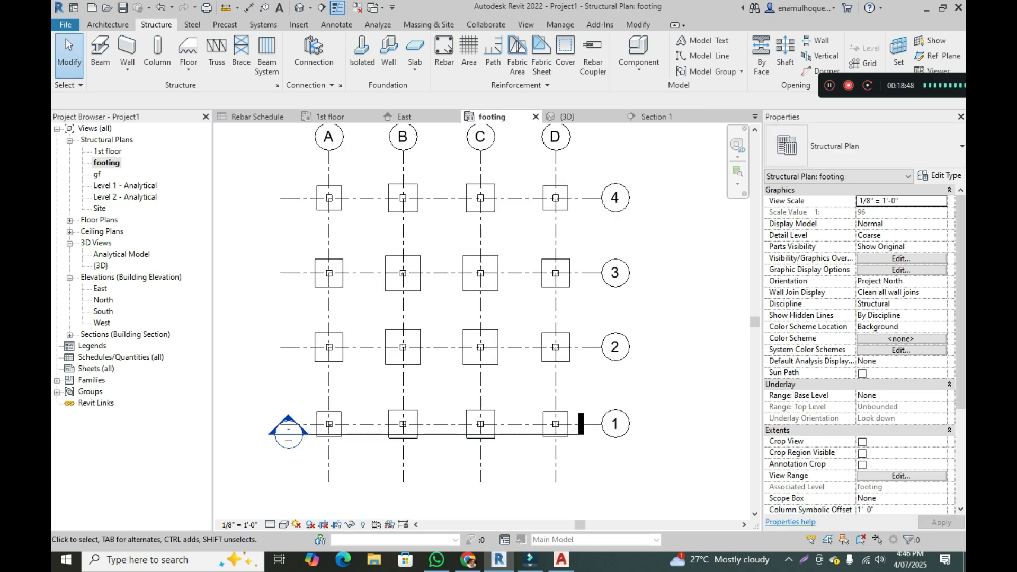
{"action": "left_click", "coordinate": [288, 428]}
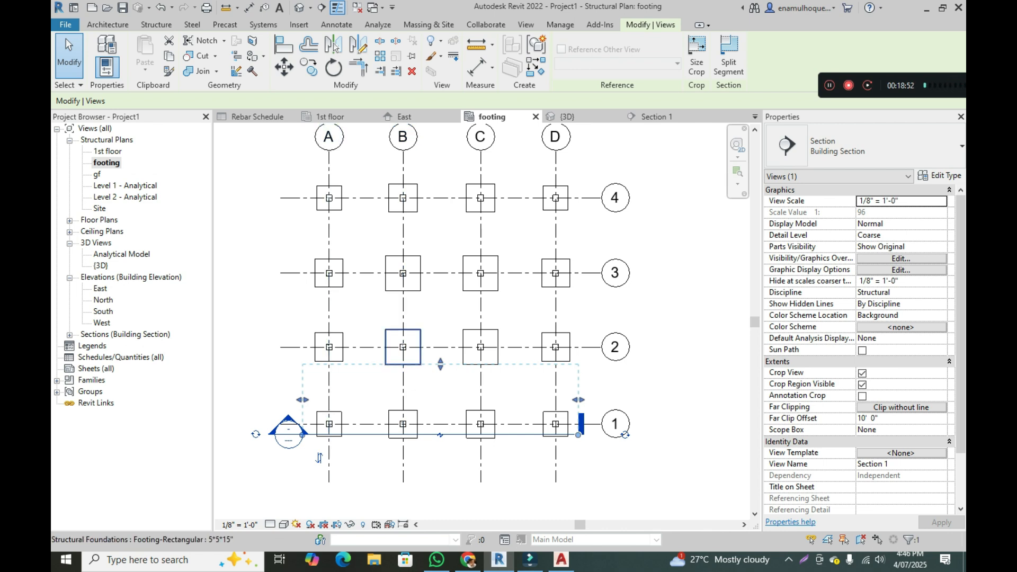
{"action": "left_click_drag", "start_coordinate": [440, 363], "coordinate": [440, 386]}
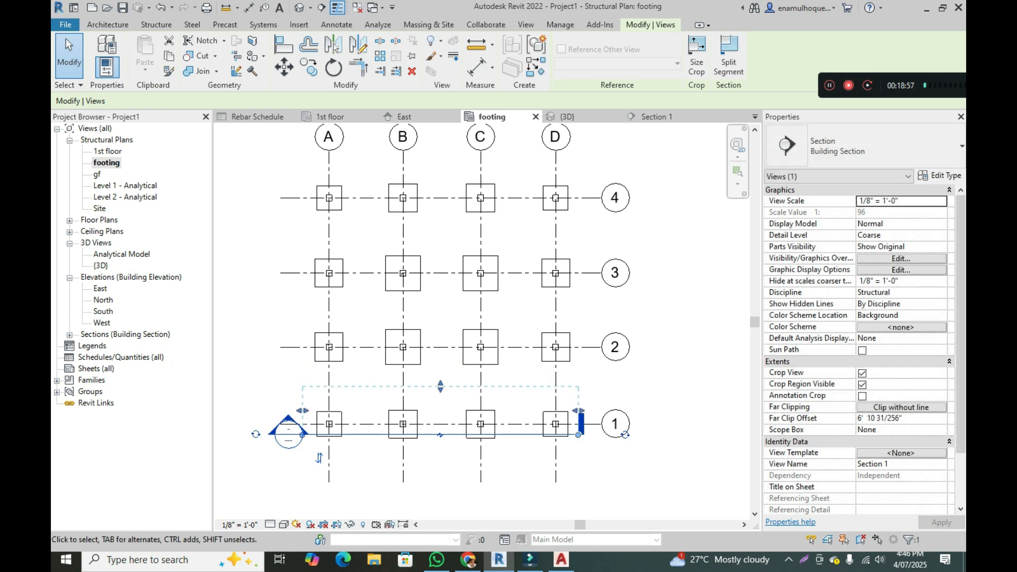
{"action": "key", "text": "Escape"}
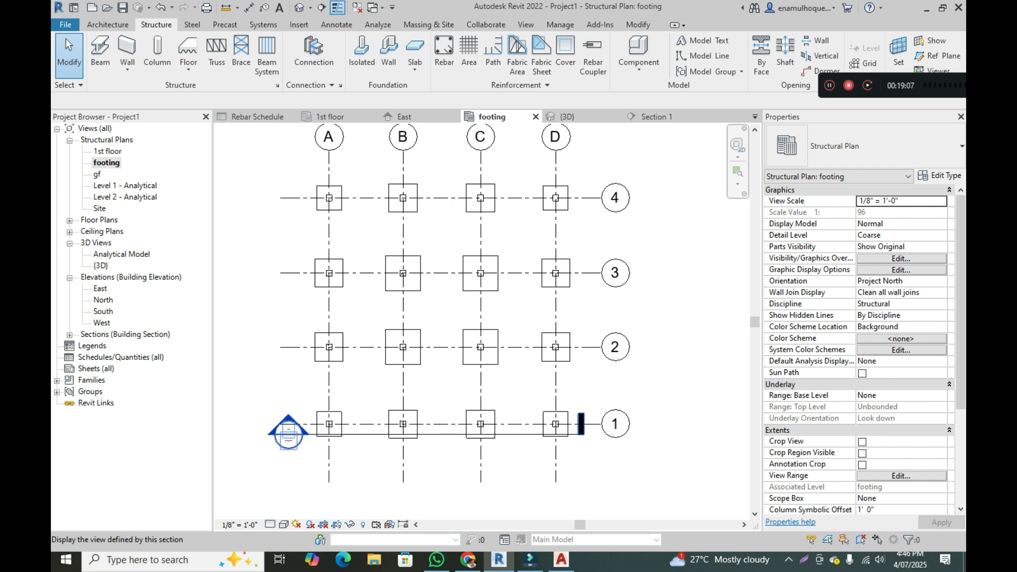
{"action": "double_click", "coordinate": [288, 431]}
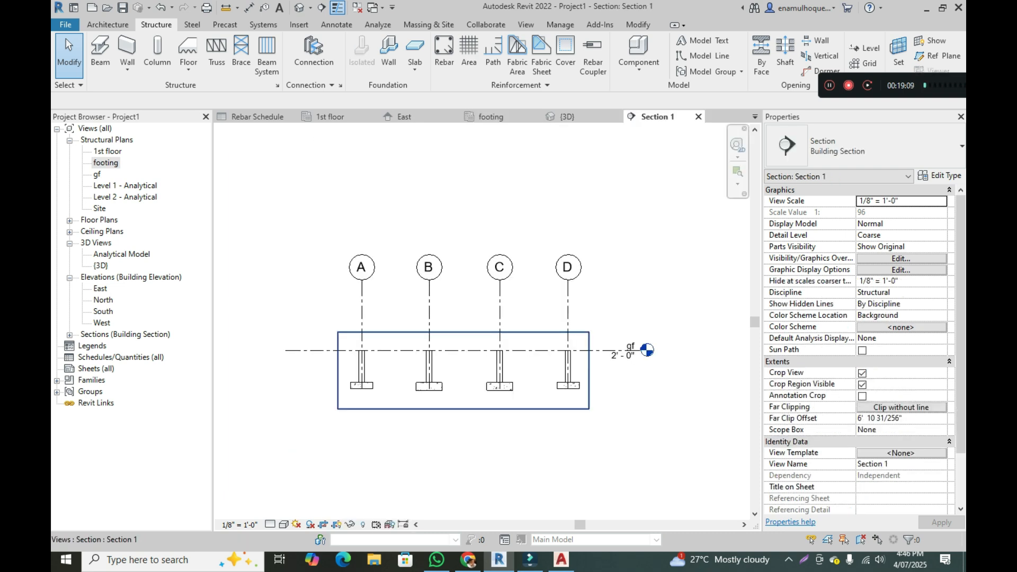
{"action": "scroll", "coordinate": [432, 387], "scroll_direction": "down", "scroll_amount": 1}
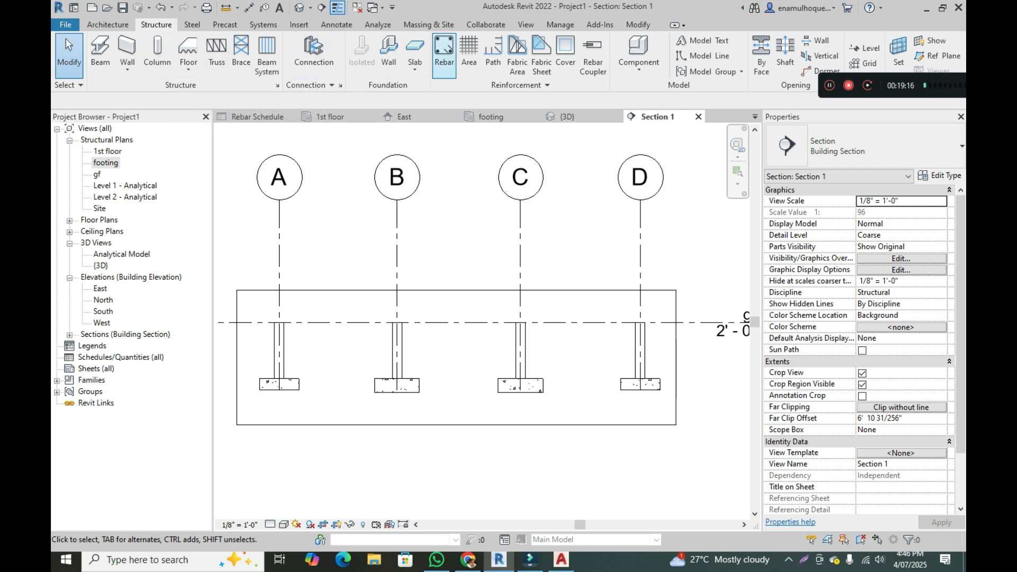
Start rebar placement with rebar shape 02 on the current work plane, oriented parallel to the work plane.
{"action": "left_click", "coordinate": [444, 53]}
{"action": "left_click", "coordinate": [535, 307]}
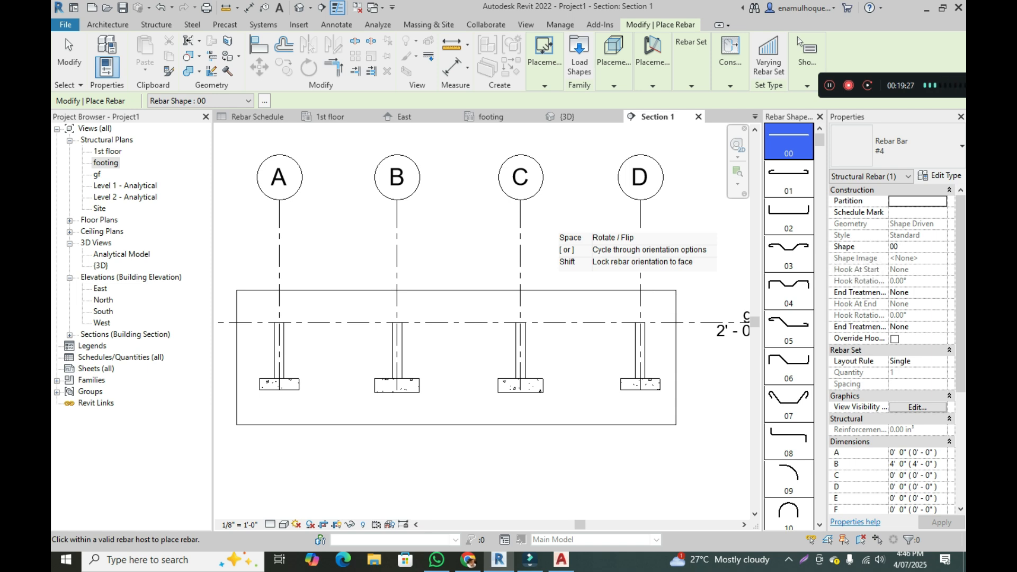
{"action": "left_click", "coordinate": [797, 226]}
{"action": "scroll", "coordinate": [797, 226], "scroll_direction": "down", "scroll_amount": 3}
{"action": "scroll", "coordinate": [788, 325], "scroll_direction": "up", "scroll_amount": 4}
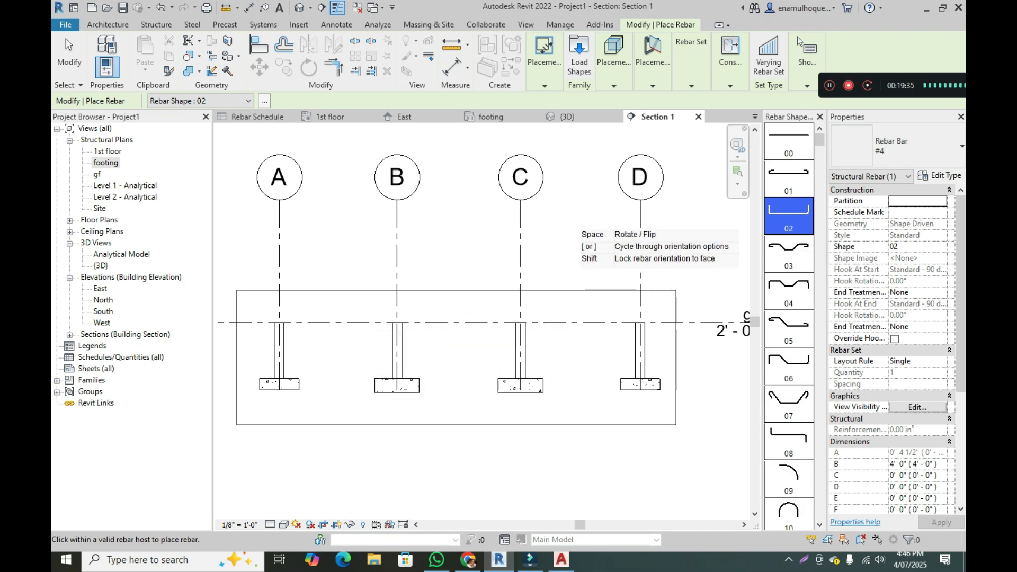
{"action": "left_click", "coordinate": [543, 86]}
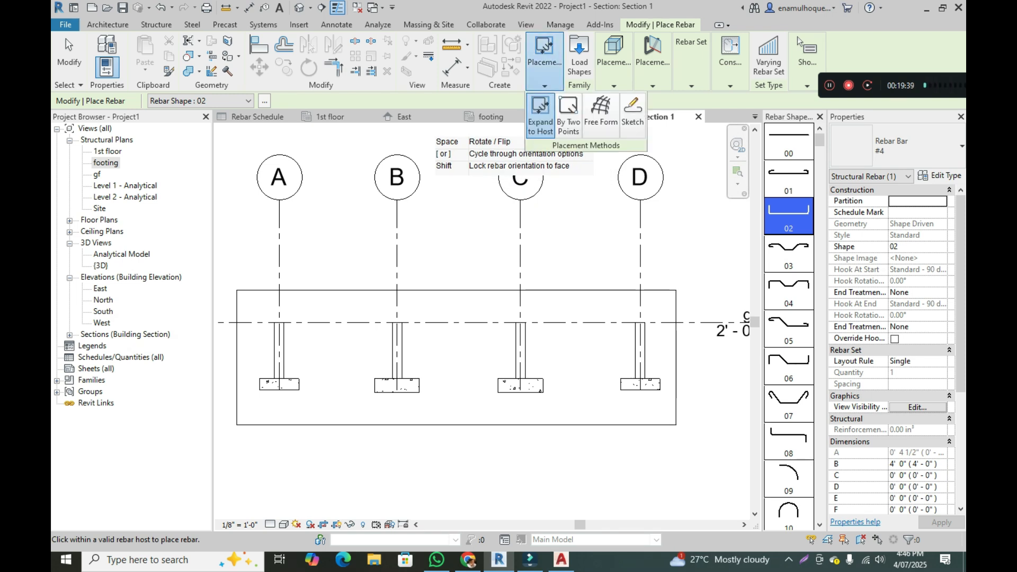
{"action": "left_click", "coordinate": [613, 86]}
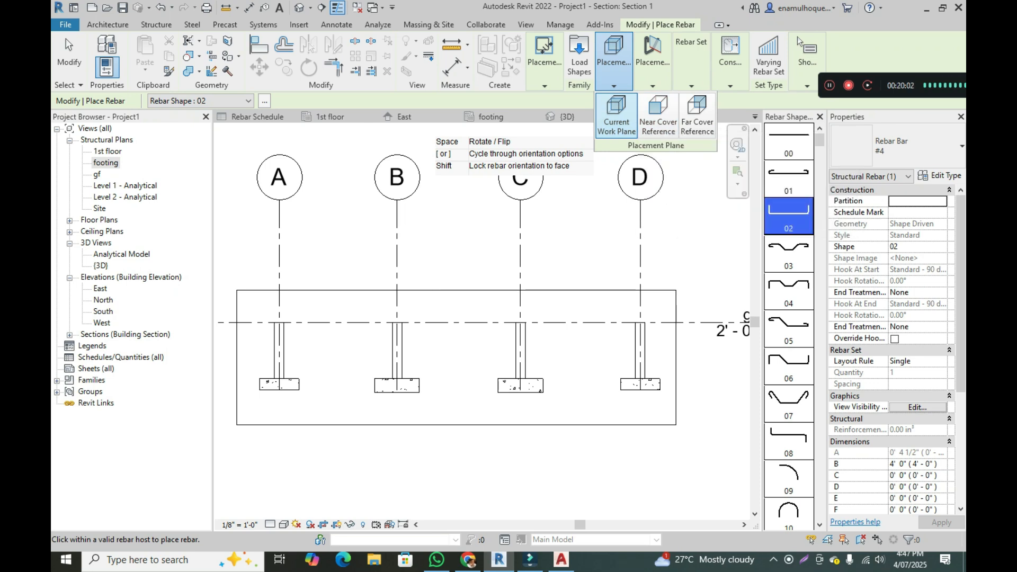
{"action": "mouse_move", "coordinate": [652, 62]}
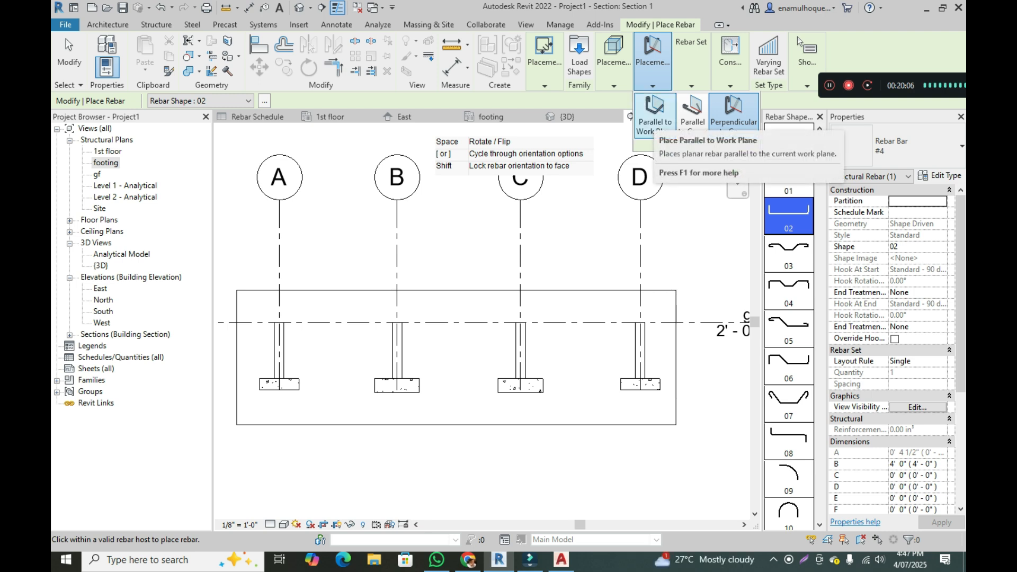
{"action": "left_click", "coordinate": [654, 114]}
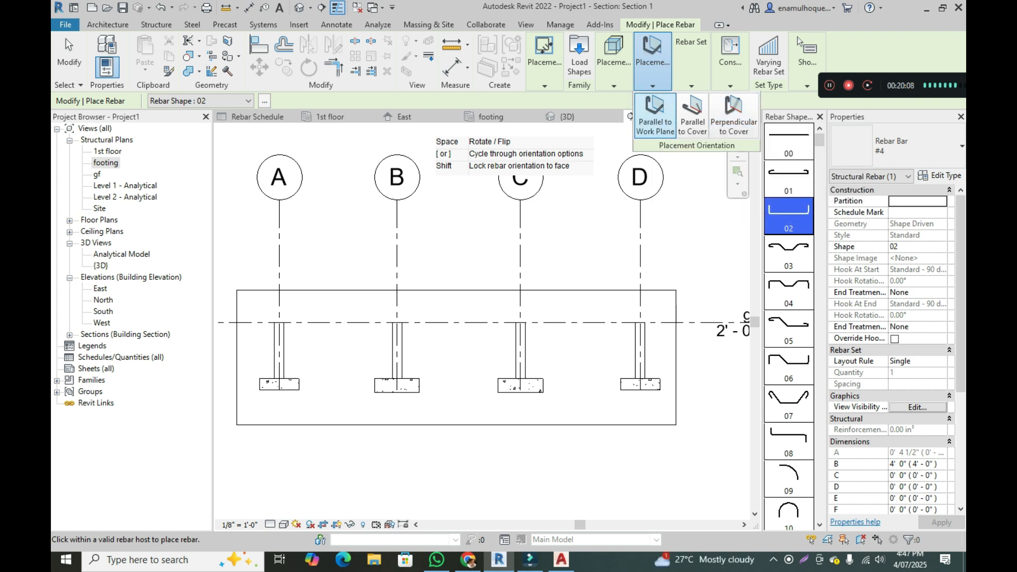
Set the rebar set layout to Maximum Spacing with a spacing of 6".
{"action": "mouse_move", "coordinate": [691, 62]}
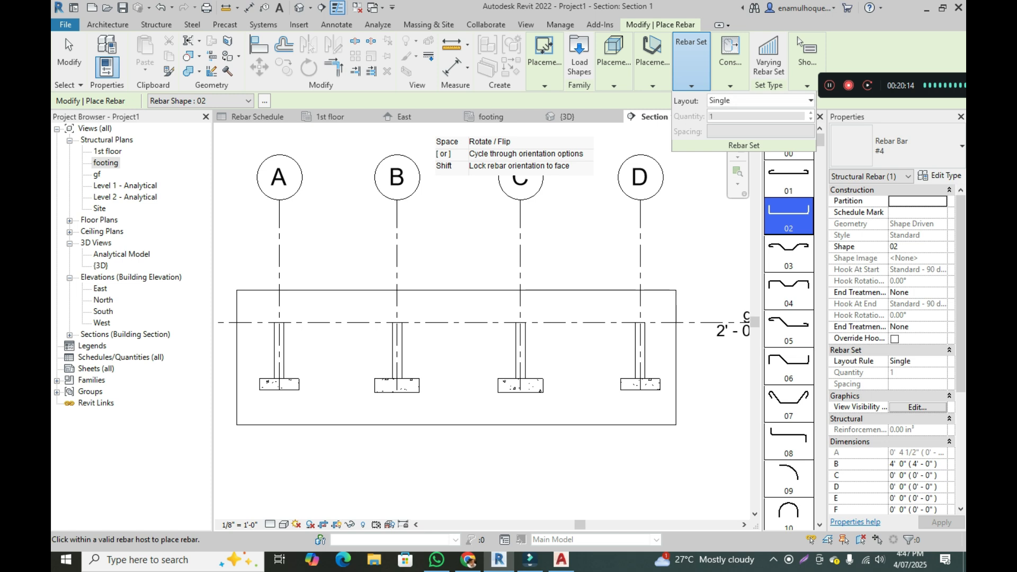
{"action": "left_click", "coordinate": [761, 101]}
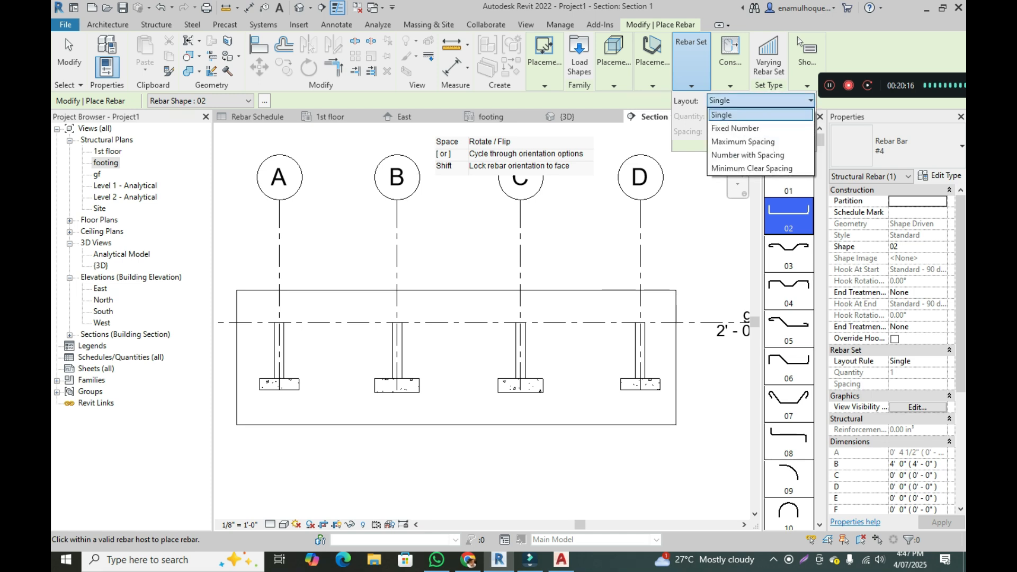
{"action": "key", "text": "Down"}
{"action": "key", "text": "Down"}
{"action": "key", "text": "Return"}
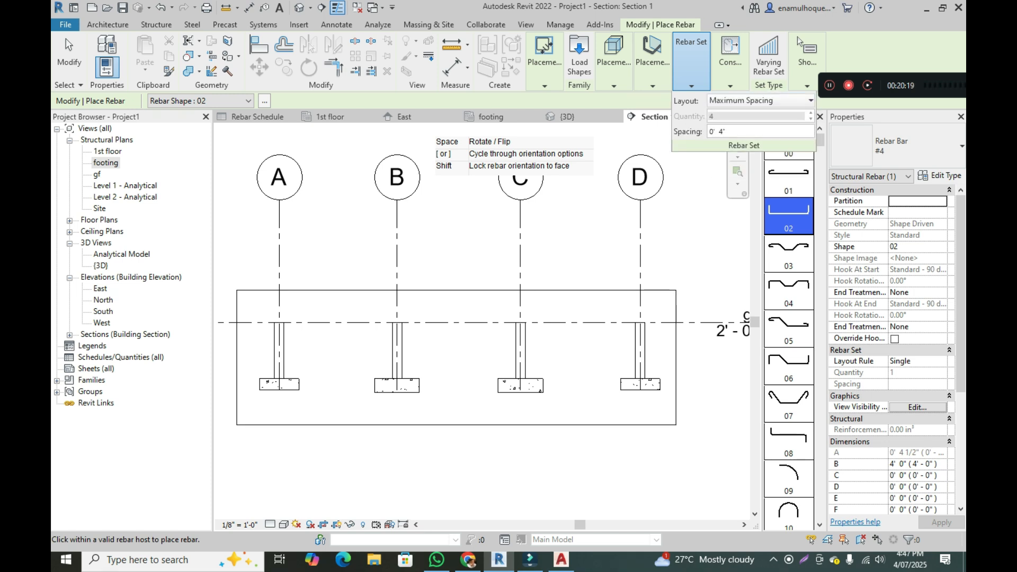
{"action": "key", "text": "Tab"}
{"action": "type", "text": "6'"}
Place the shape 02 rebar set parallel to the work plane in each of the four footings at grids A to D.
{"action": "scroll", "coordinate": [279, 396], "scroll_direction": "up", "scroll_amount": 2}
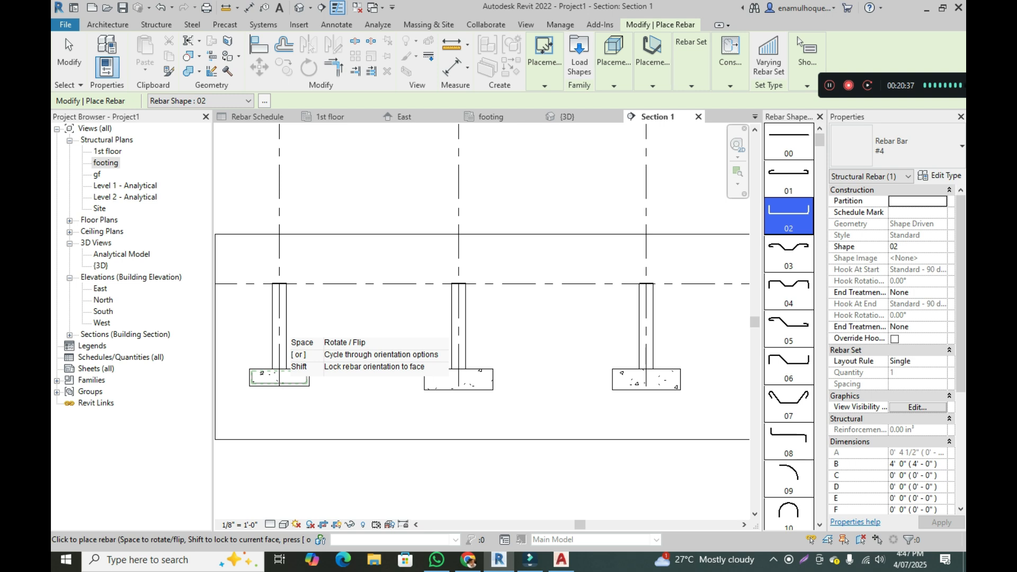
{"action": "left_click", "coordinate": [283, 380]}
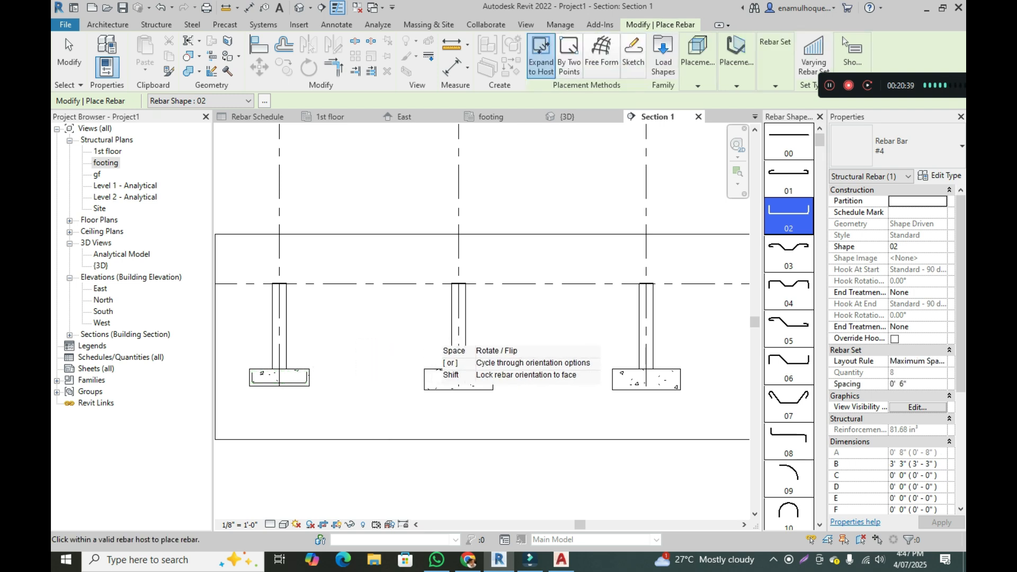
{"action": "scroll", "coordinate": [449, 392], "scroll_direction": "down", "scroll_amount": 1}
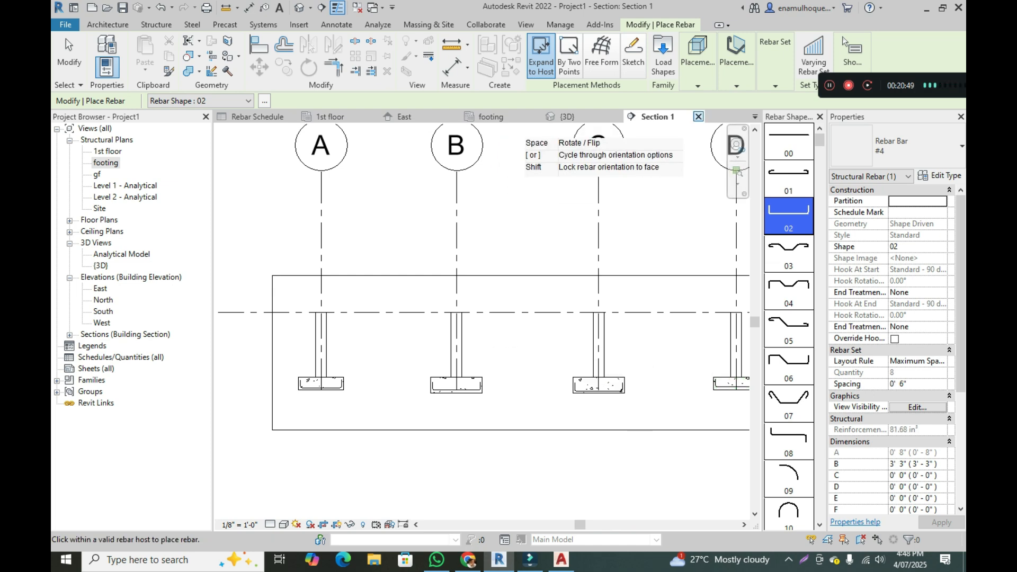
Place crossing shape 02 rebar sets with Perpendicular to Cover orientation in the four footings at grids A to D, and end the placement.
{"action": "left_click", "coordinate": [736, 85]}
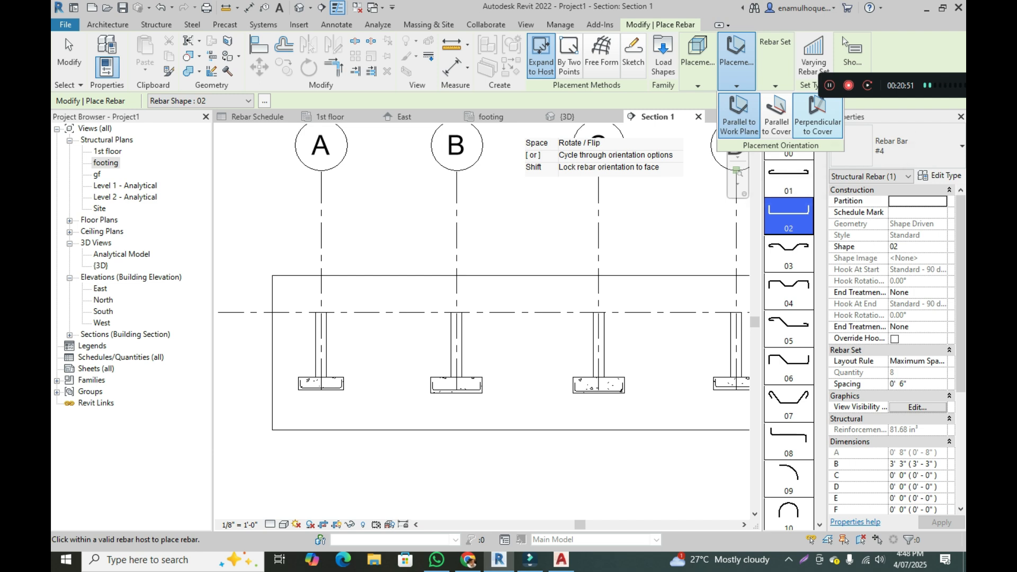
{"action": "left_click", "coordinate": [817, 116]}
{"action": "scroll", "coordinate": [336, 392], "scroll_direction": "up", "scroll_amount": 2}
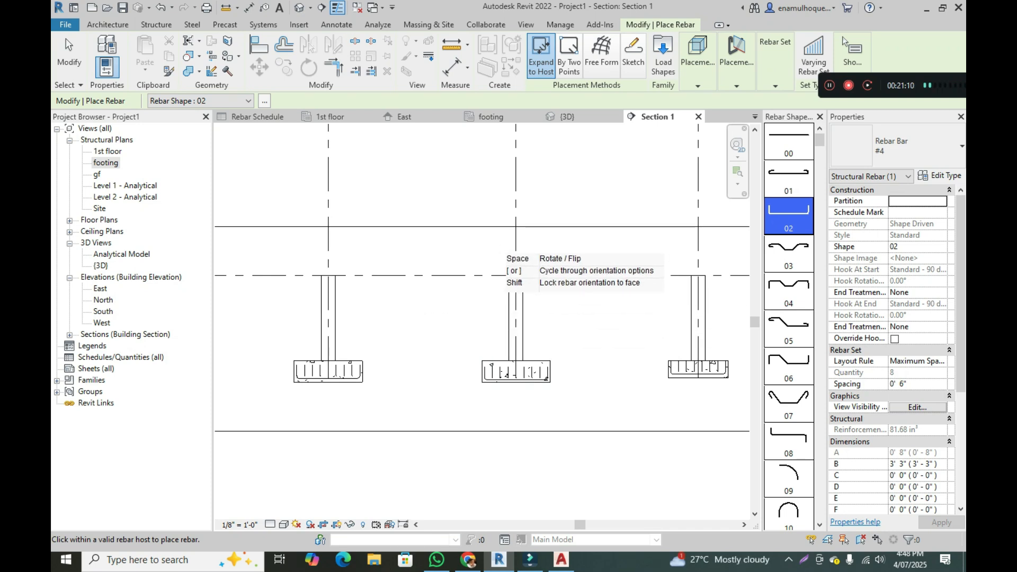
{"action": "key", "text": "Escape"}
{"action": "key", "text": "Escape"}
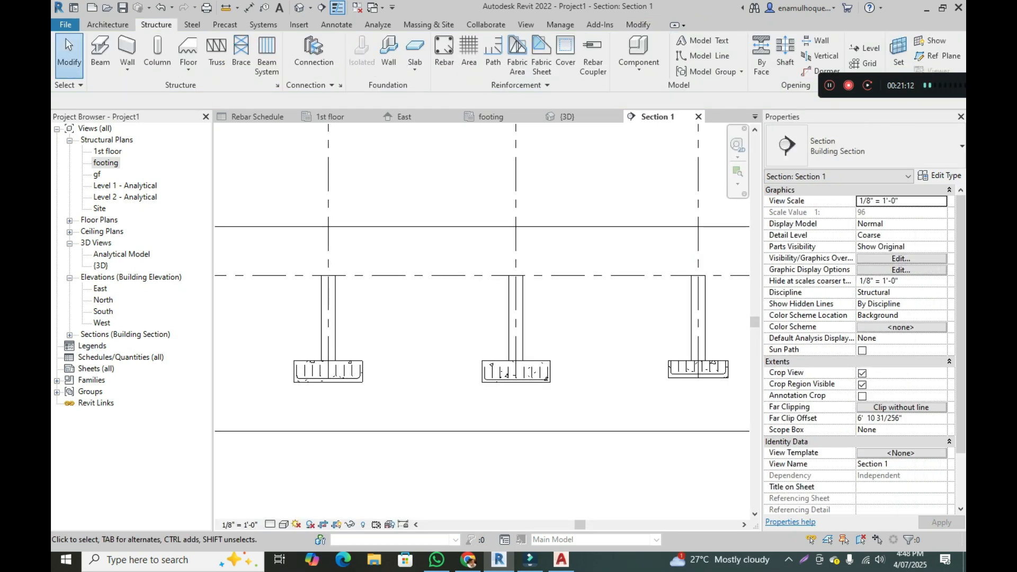
Inspect the reinforcement of the grid 1 footings in the 3D view.
{"action": "scroll", "coordinate": [368, 339], "scroll_direction": "down", "scroll_amount": 1}
{"action": "left_click", "coordinate": [300, 7]}
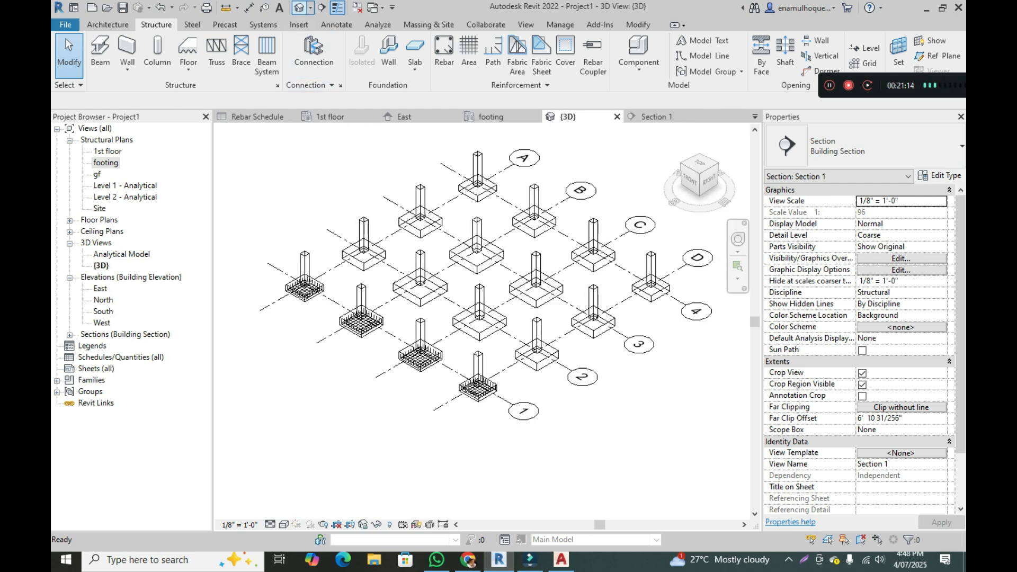
{"action": "scroll", "coordinate": [392, 353], "scroll_direction": "up", "scroll_amount": 5}
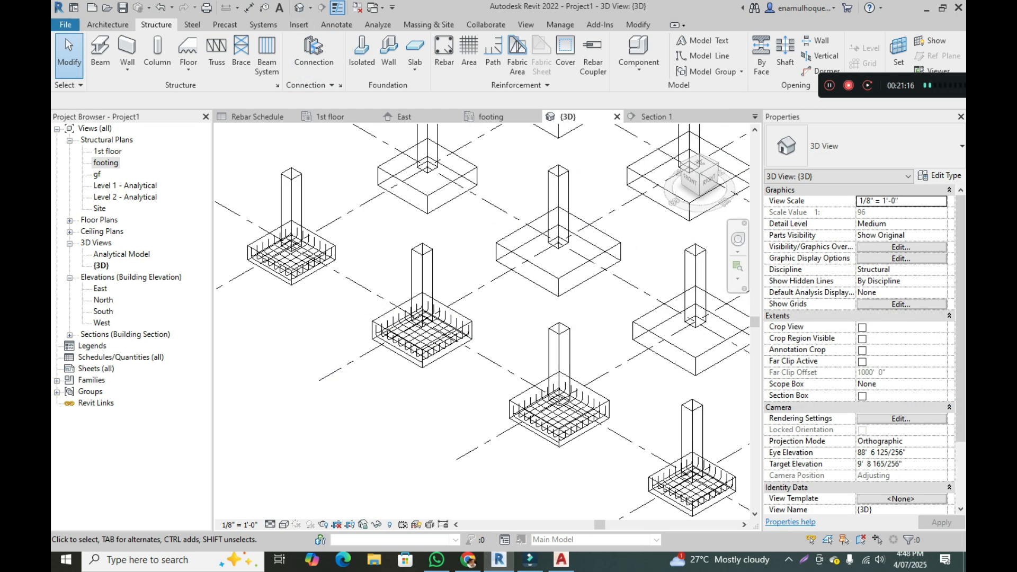
{"action": "scroll", "coordinate": [625, 466], "scroll_direction": "down", "scroll_amount": 3}
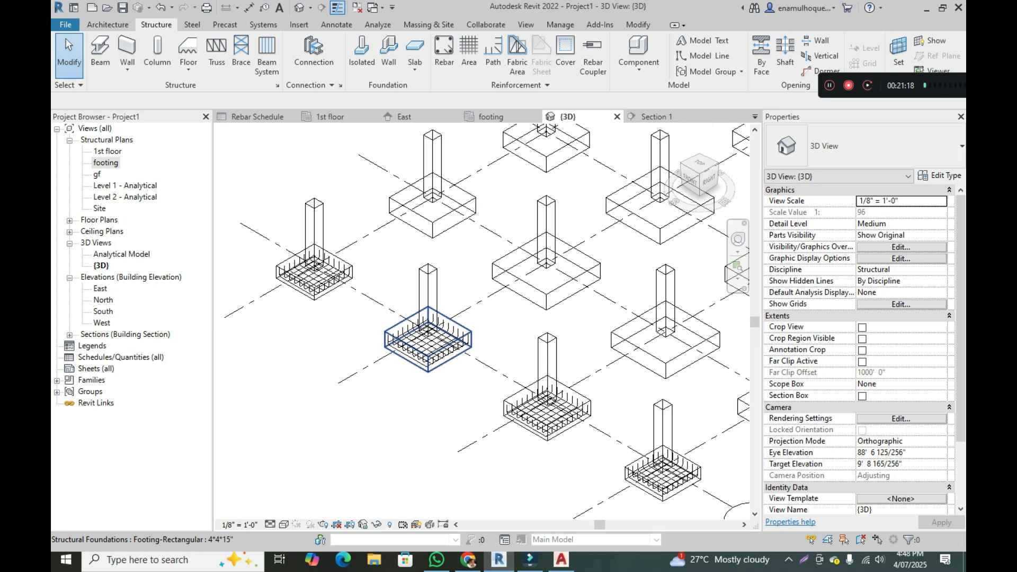
{"action": "scroll", "coordinate": [478, 364], "scroll_direction": "up", "scroll_amount": 4}
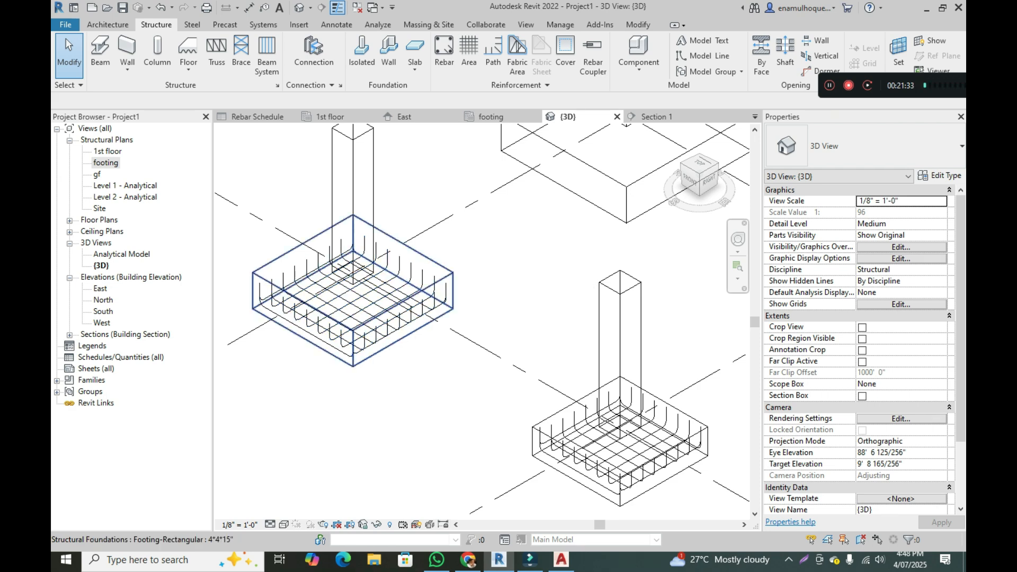
Select a rebar set in a 4*4*15" footing on grid 1 and open the hook lengths of its #4 bar type.
{"action": "left_click", "coordinate": [406, 280]}
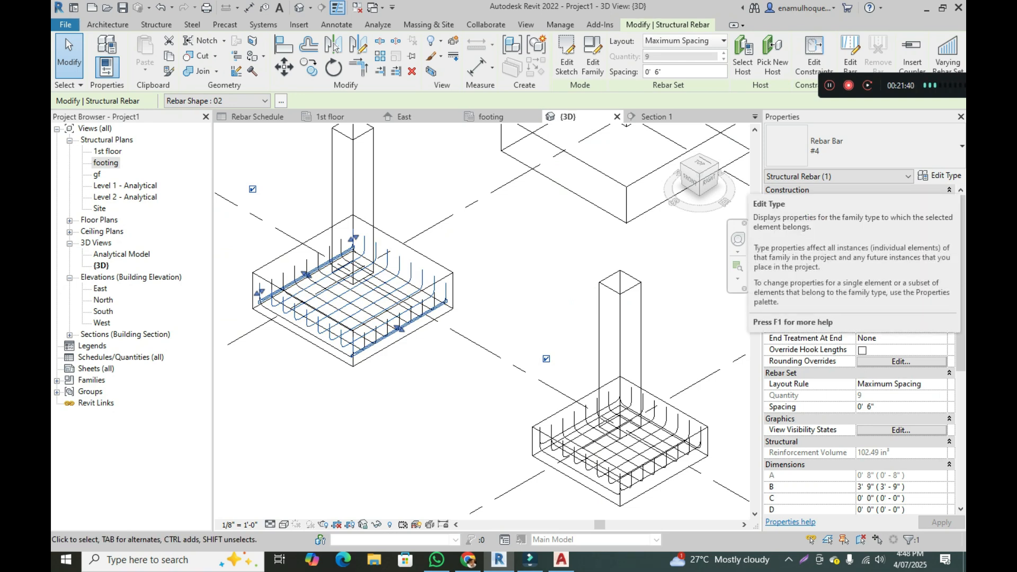
{"action": "left_click", "coordinate": [937, 175]}
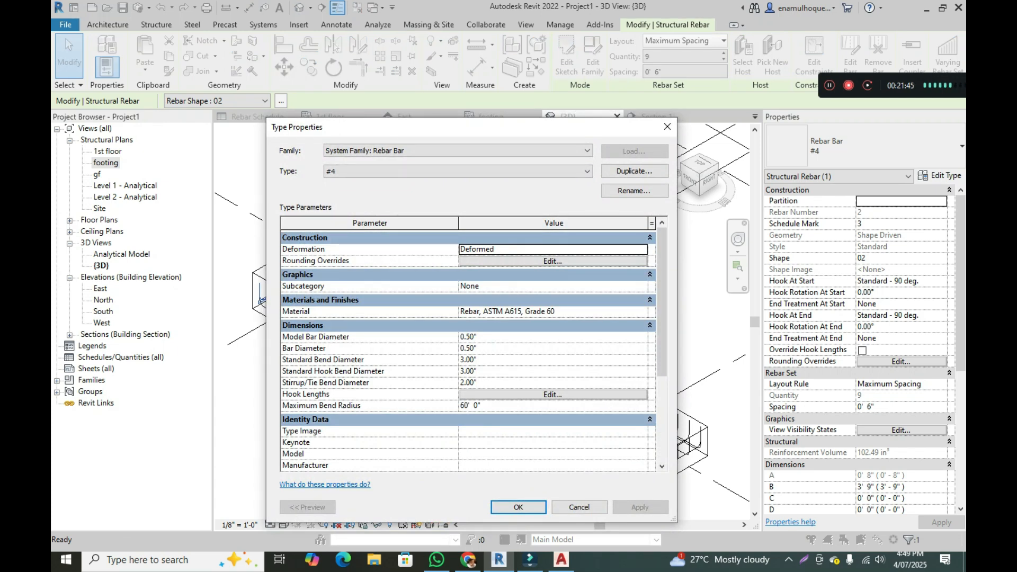
{"action": "left_click", "coordinate": [552, 394]}
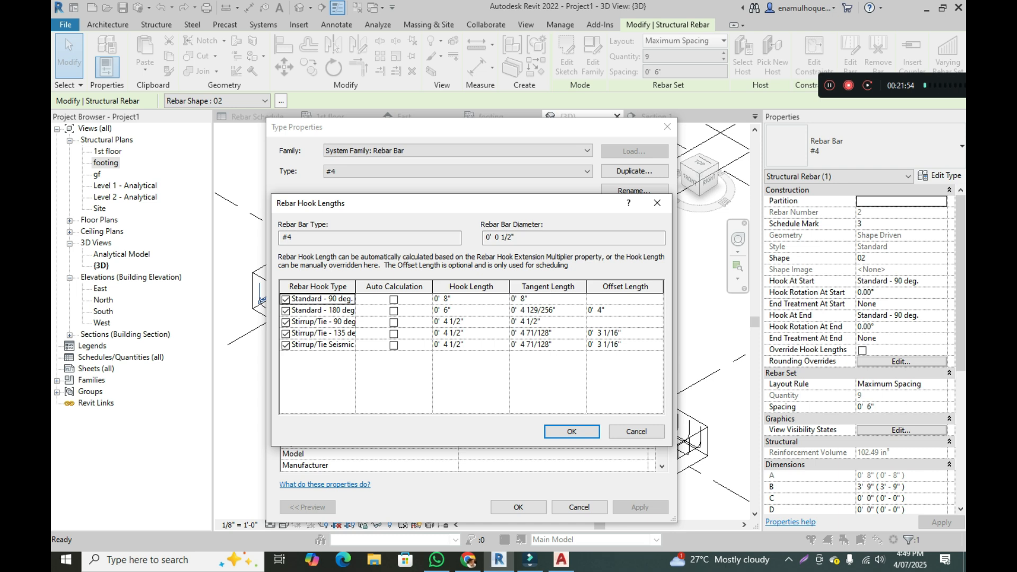
{"action": "left_click", "coordinate": [394, 322]}
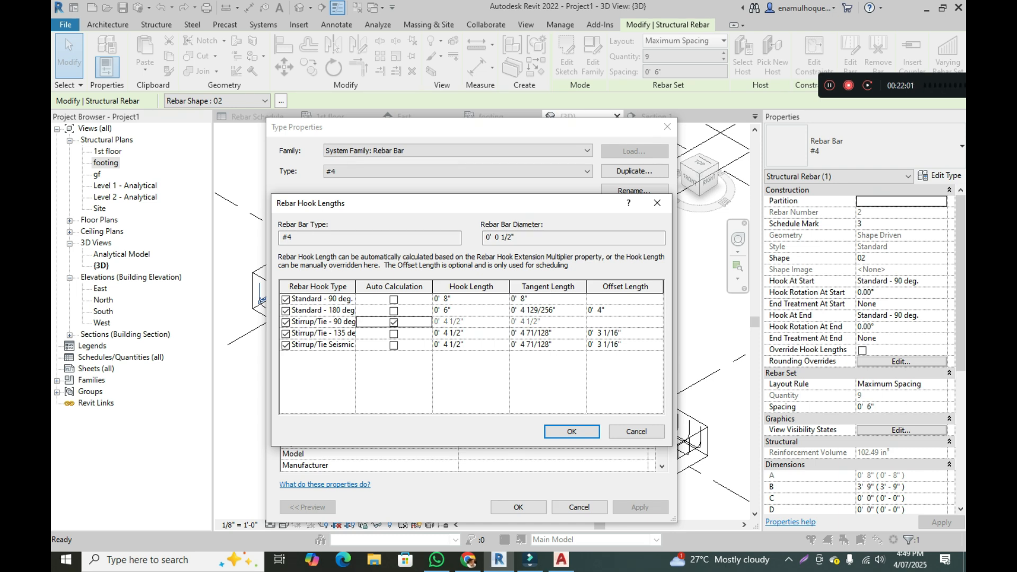
{"action": "left_click", "coordinate": [393, 322]}
{"action": "left_click", "coordinate": [448, 322]}
{"action": "left_click_drag", "start_coordinate": [448, 322], "coordinate": [465, 322]}
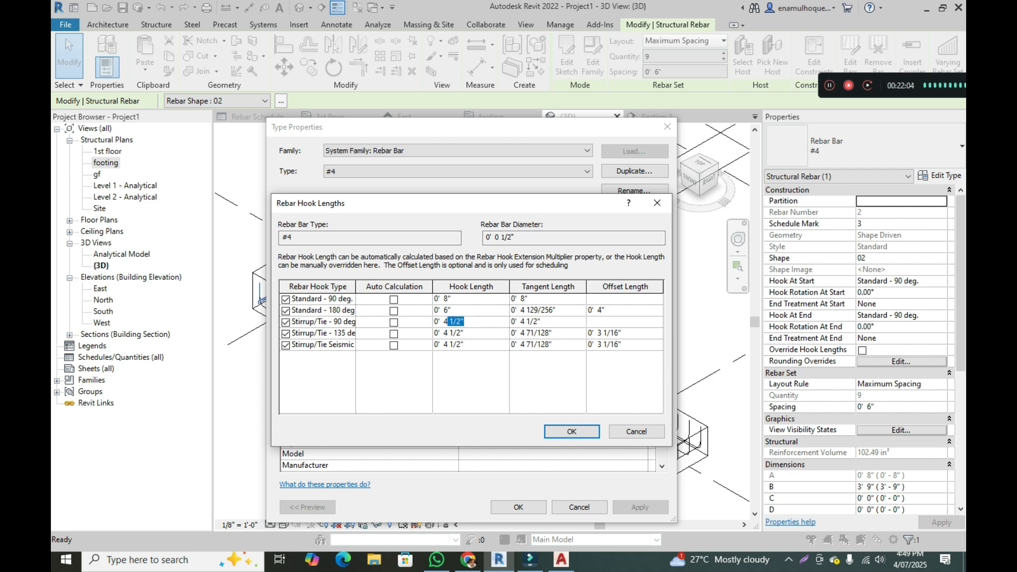
{"action": "left_click_drag", "start_coordinate": [448, 322], "coordinate": [433, 322]}
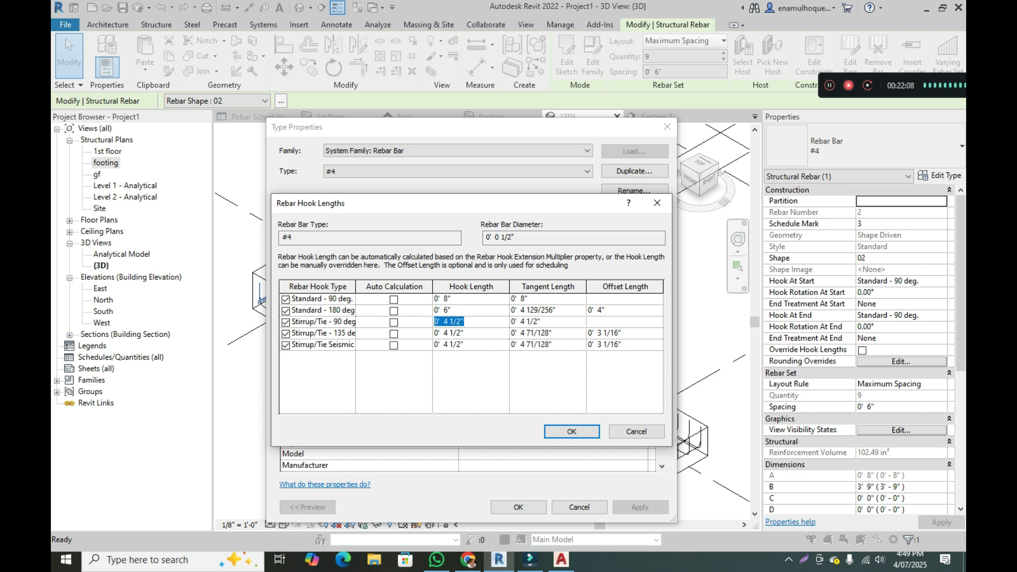
Set the Standard - 90 deg. hook length of the #4 bar type to 3" and apply the type change.
{"action": "left_click", "coordinate": [462, 299]}
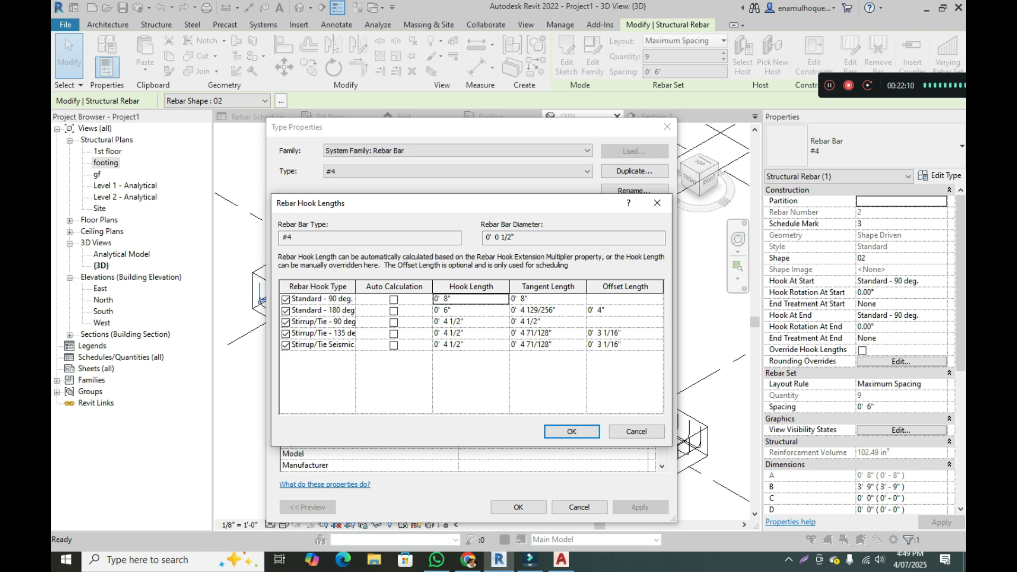
{"action": "left_click_drag", "start_coordinate": [356, 286], "coordinate": [385, 286]}
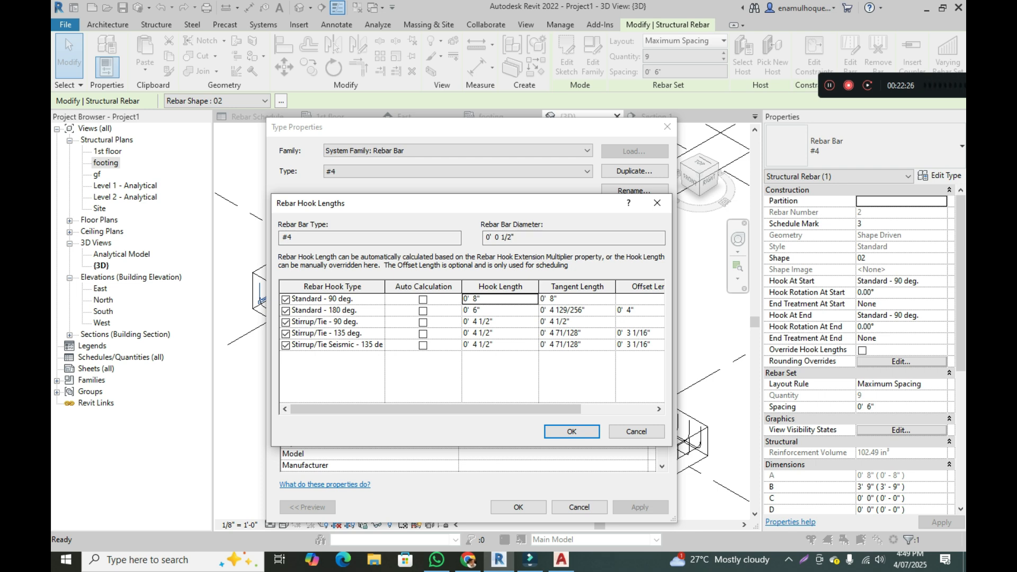
{"action": "left_click_drag", "start_coordinate": [385, 287], "coordinate": [400, 286]}
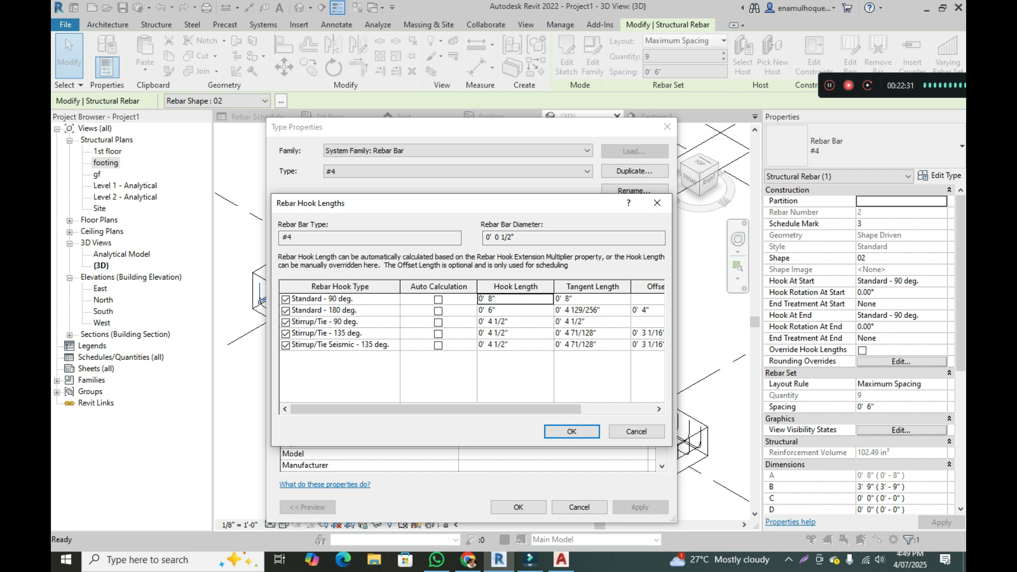
{"action": "left_click", "coordinate": [499, 299]}
{"action": "left_click_drag", "start_coordinate": [498, 299], "coordinate": [478, 299]}
{"action": "type", "text": "3"}
{"action": "left_click", "coordinate": [572, 431]}
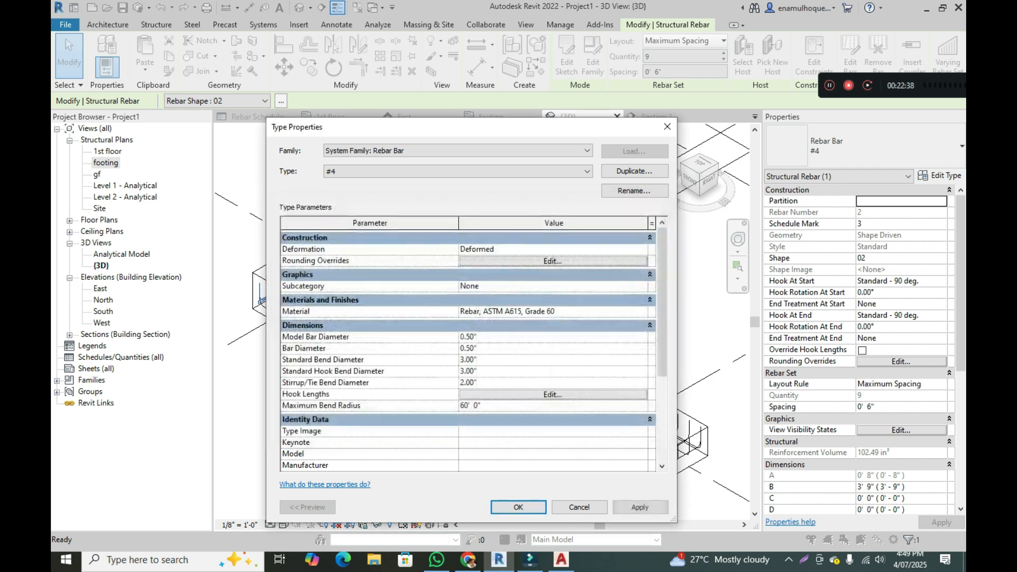
{"action": "left_click", "coordinate": [518, 507]}
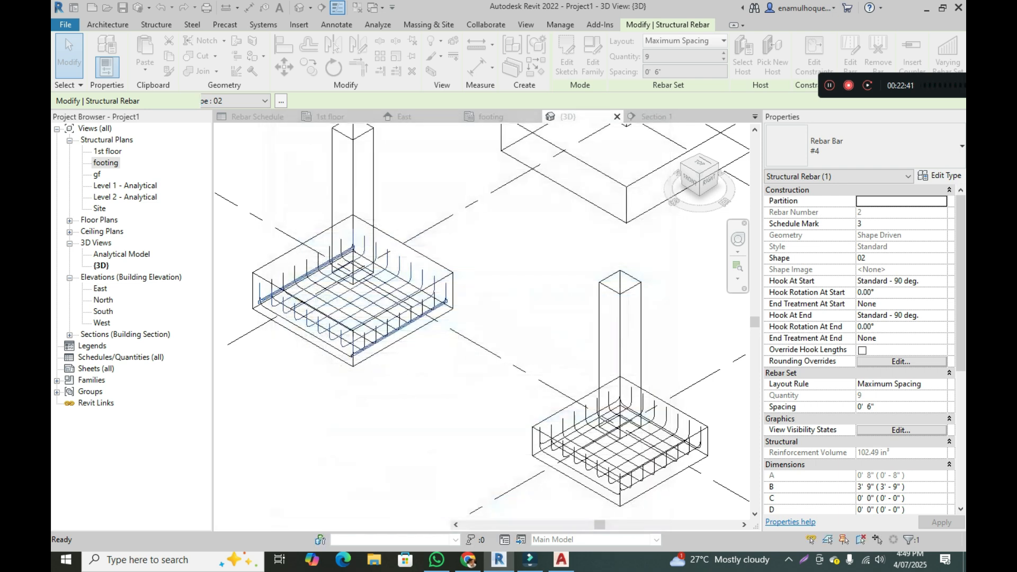
Review the hooks of the rebar sets in the grid 1 footings in the 3D view and clear the selection.
{"action": "scroll", "coordinate": [466, 398], "scroll_direction": "down", "scroll_amount": 2}
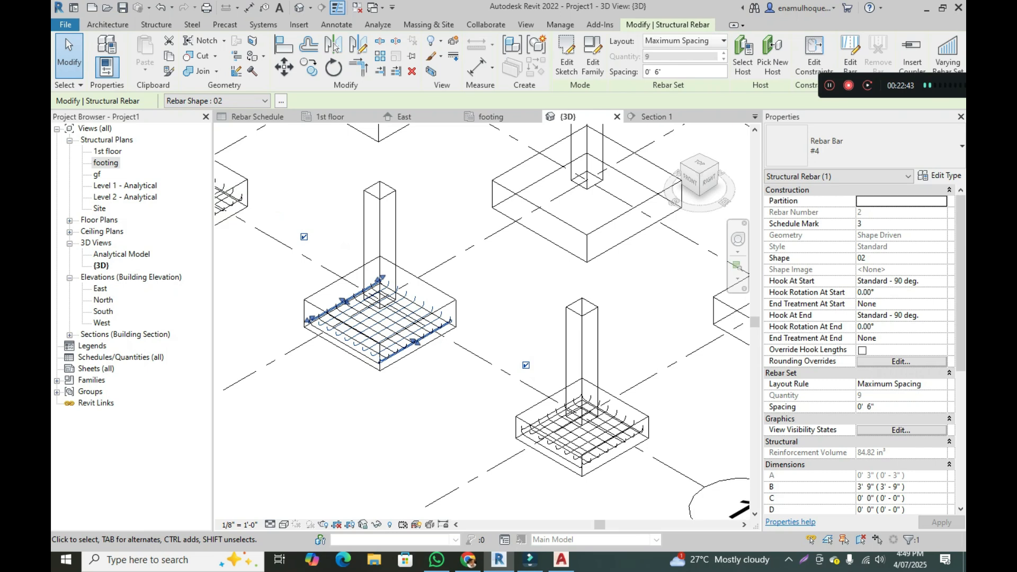
{"action": "scroll", "coordinate": [461, 383], "scroll_direction": "down", "scroll_amount": 4}
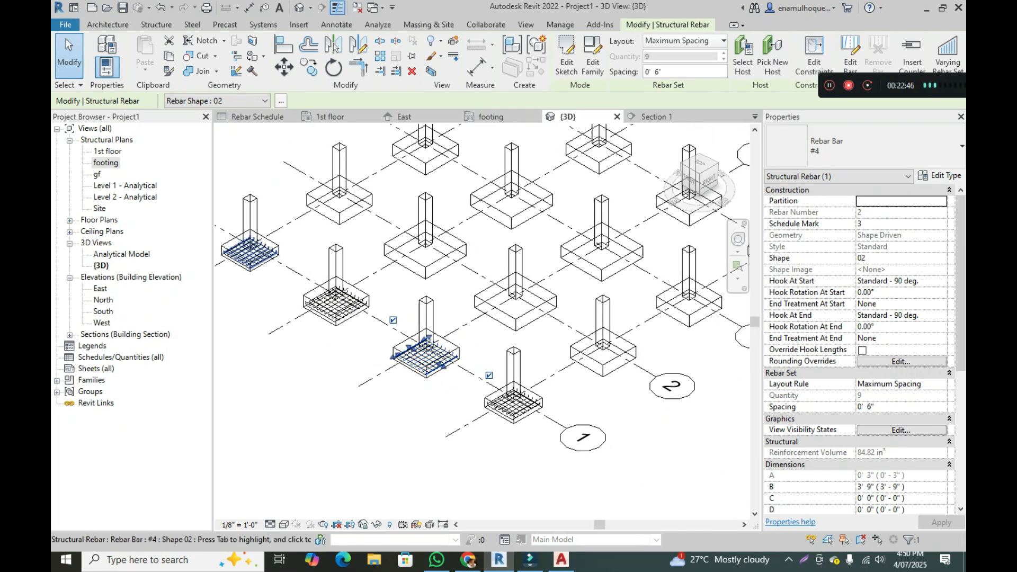
{"action": "scroll", "coordinate": [250, 258], "scroll_direction": "up", "scroll_amount": 1}
{"action": "scroll", "coordinate": [257, 276], "scroll_direction": "down", "scroll_amount": 1}
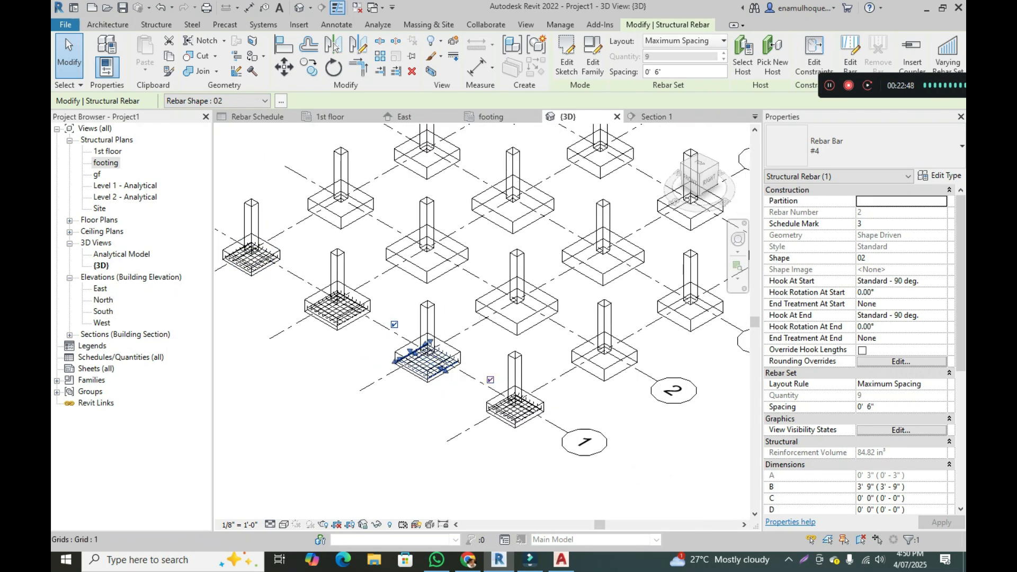
{"action": "key", "text": "Escape"}
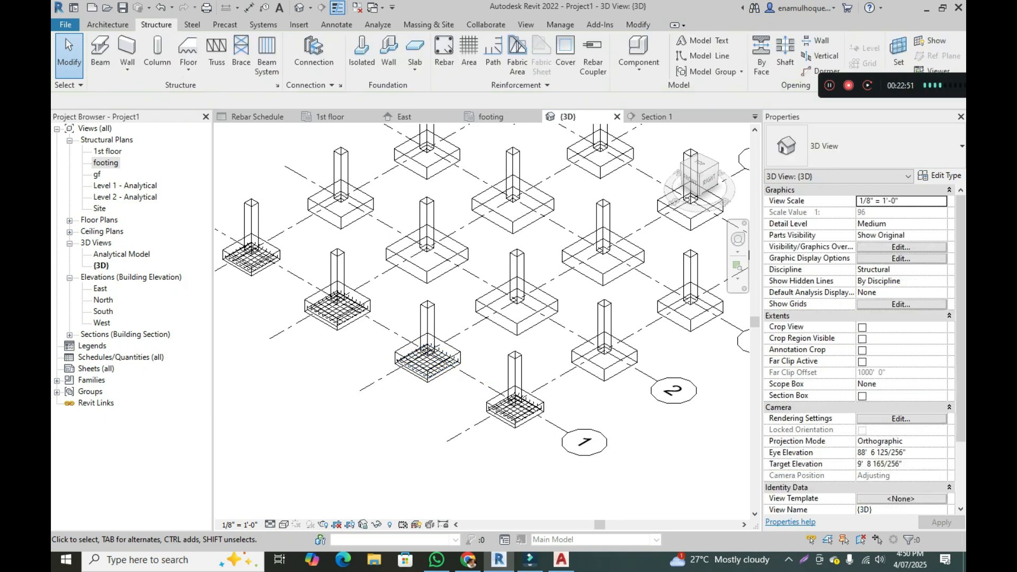
{"action": "scroll", "coordinate": [443, 348], "scroll_direction": "down", "scroll_amount": 1}
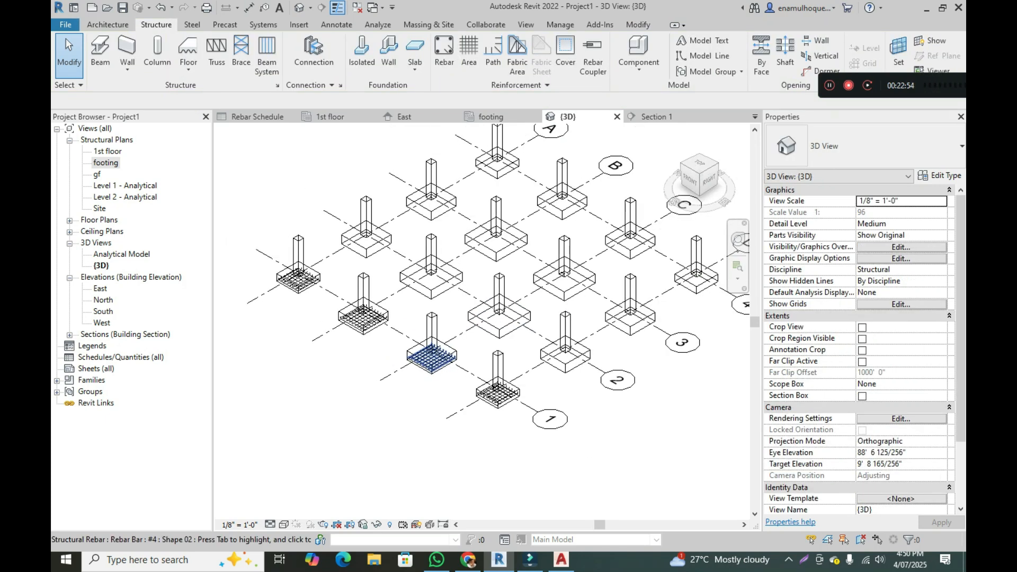
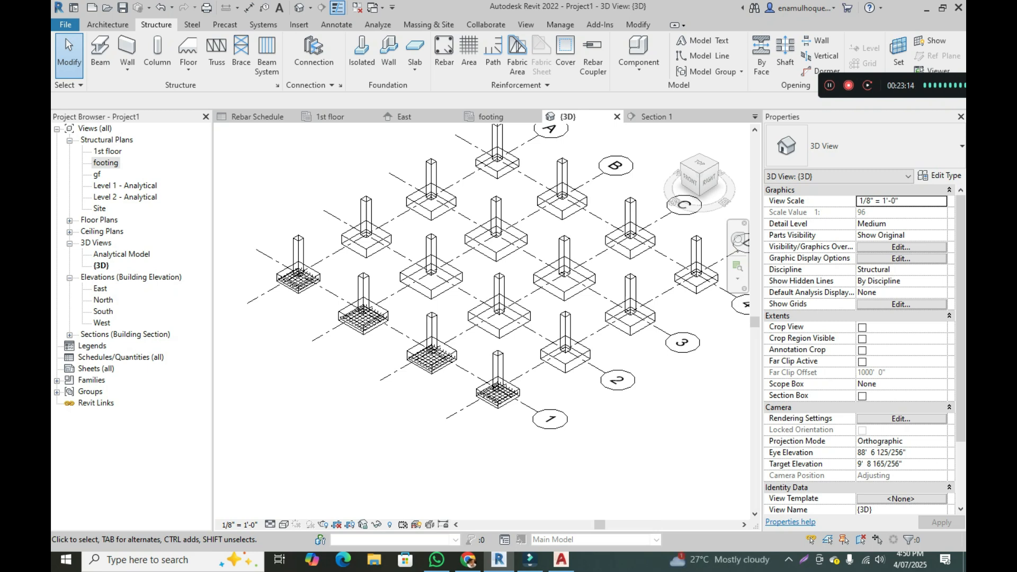
Delete the unreinforced footings and their columns at A4 and D4 in the footing plan.
{"action": "left_click", "coordinate": [491, 116]}
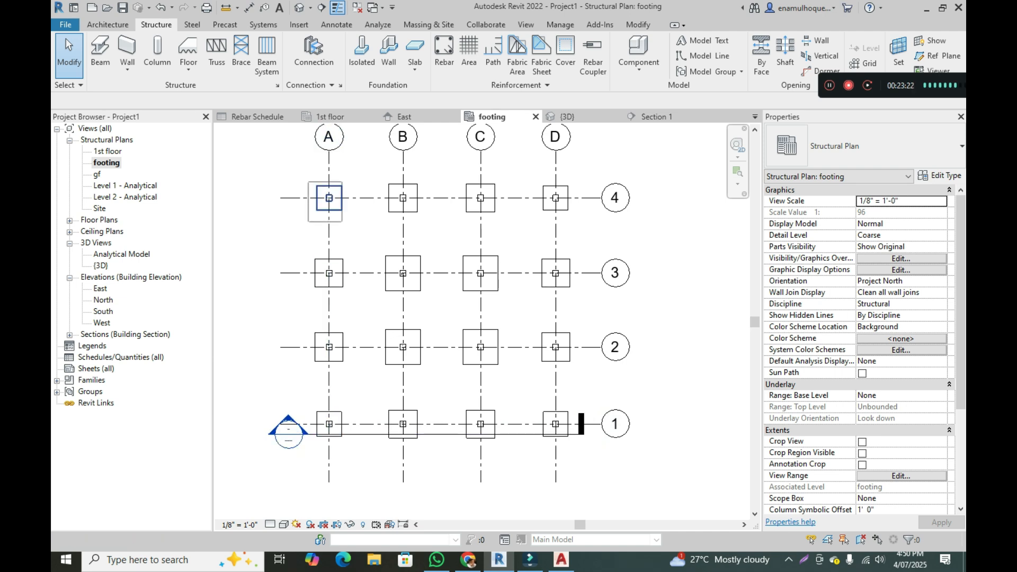
{"action": "left_click", "coordinate": [328, 198]}
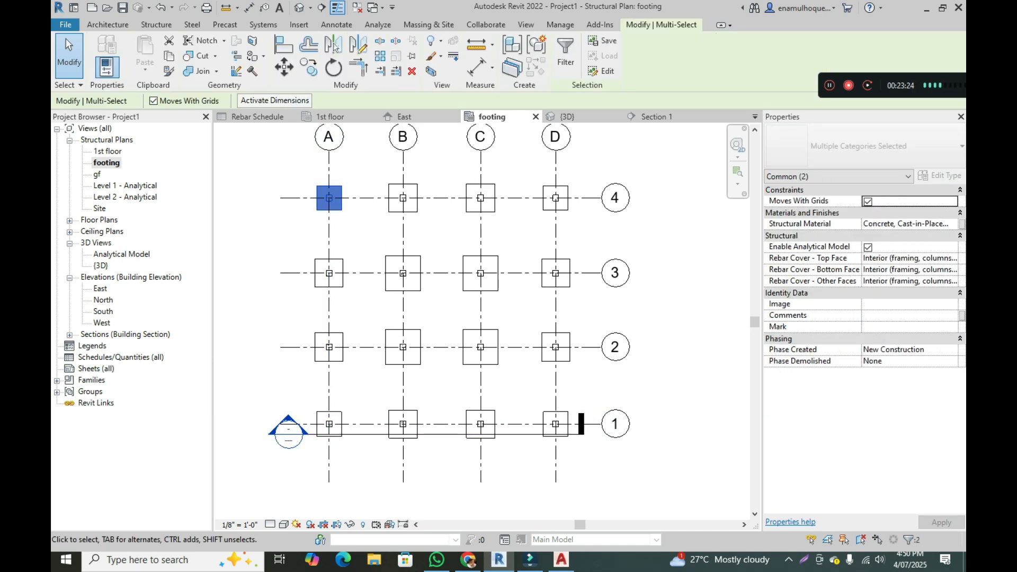
{"action": "key", "text": "Delete"}
{"action": "left_click_drag", "start_coordinate": [532, 228], "coordinate": [589, 166]}
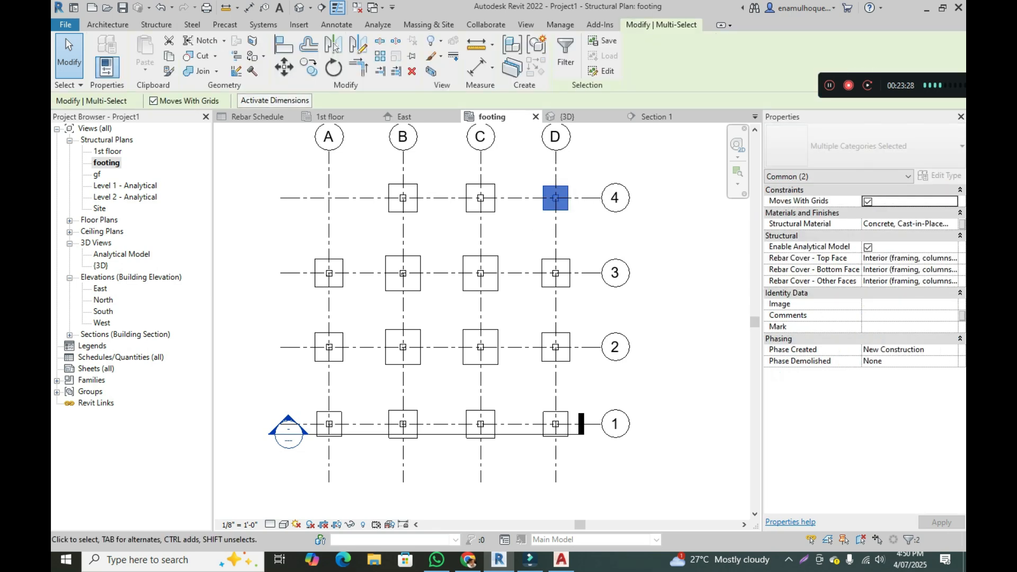
{"action": "key", "text": "Delete"}
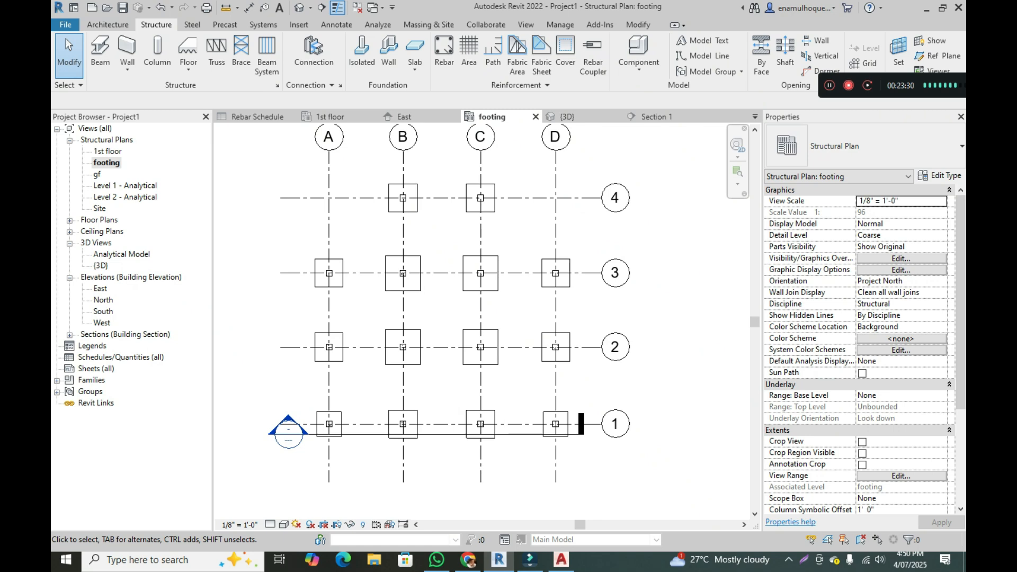
Copy the reinforced footing with its column from A1 to A4 and D4, and check the copies in the 3D view.
{"action": "left_click_drag", "start_coordinate": [309, 452], "coordinate": [359, 386]}
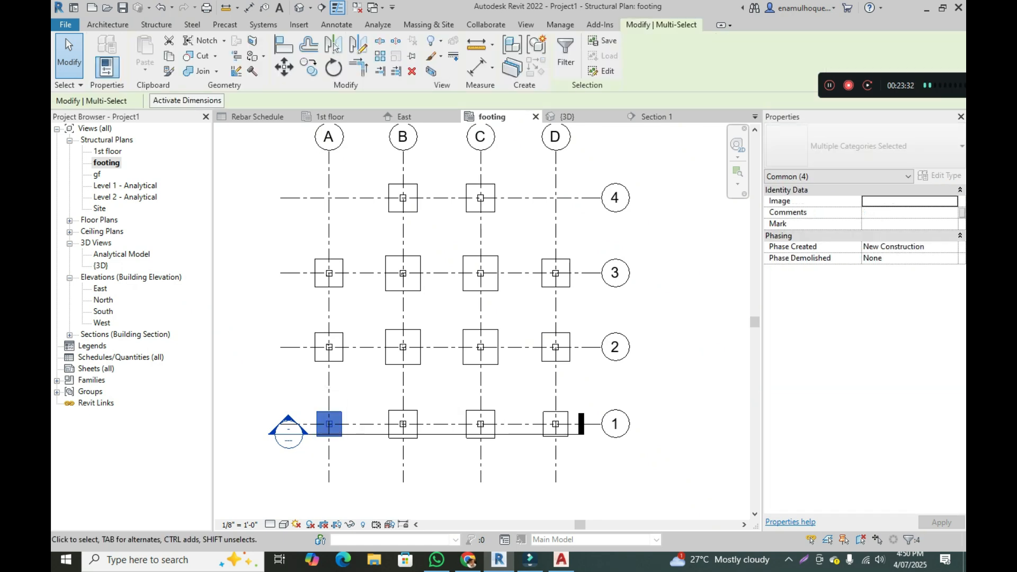
{"action": "left_click", "coordinate": [309, 67]}
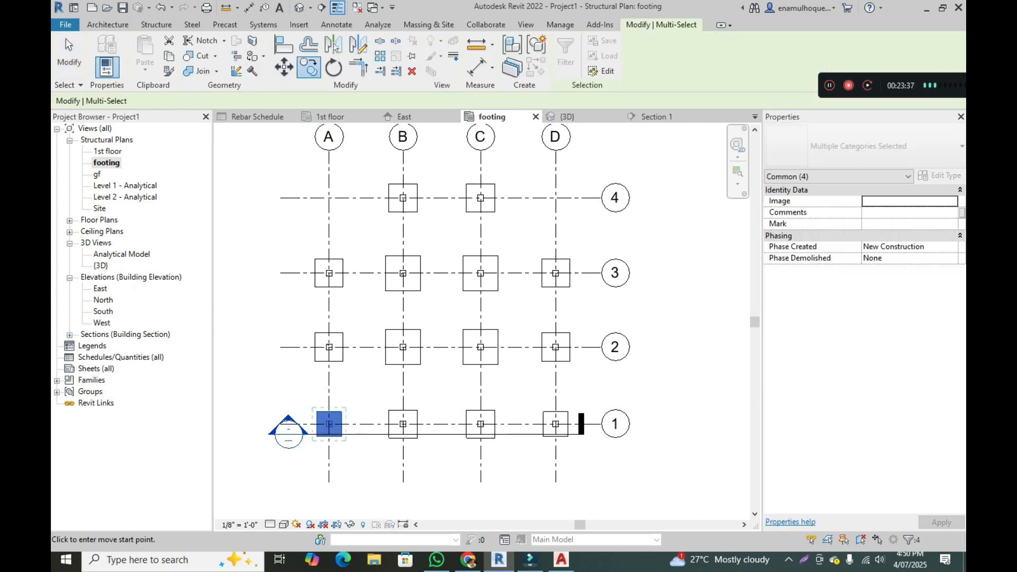
{"action": "left_click", "coordinate": [329, 423]}
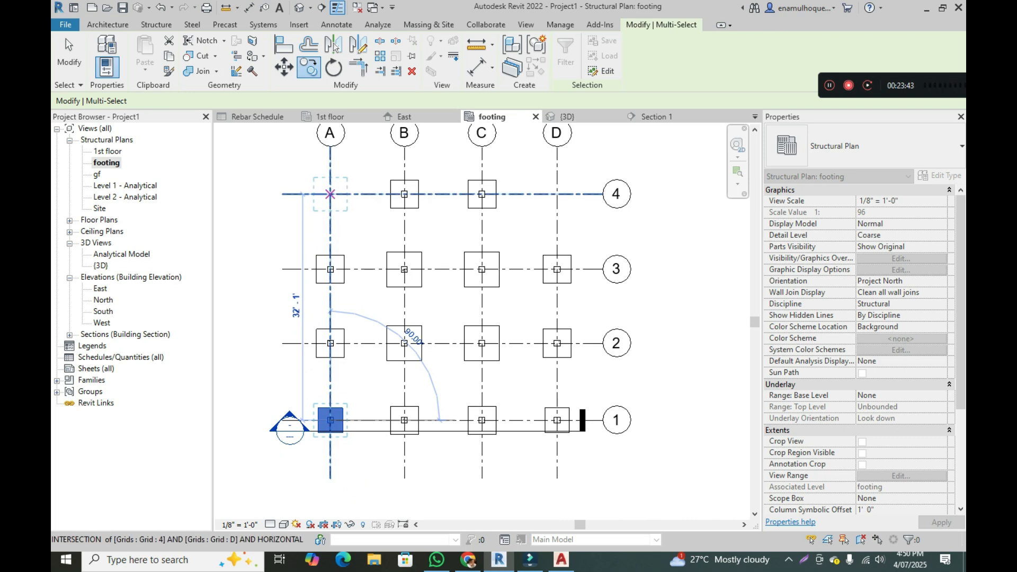
{"action": "left_click", "coordinate": [329, 193]}
{"action": "left_click", "coordinate": [560, 194]}
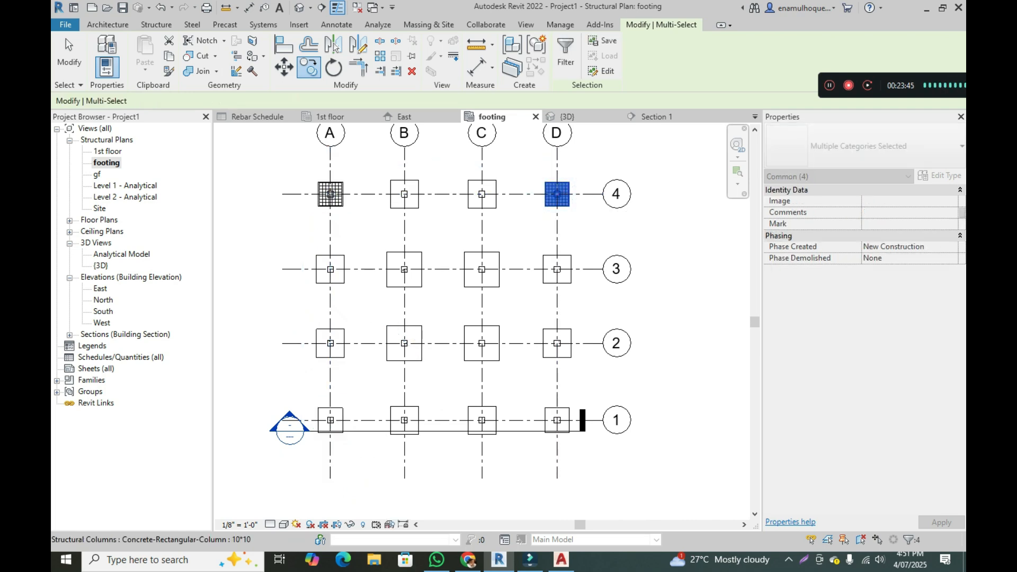
{"action": "left_click", "coordinate": [300, 7]}
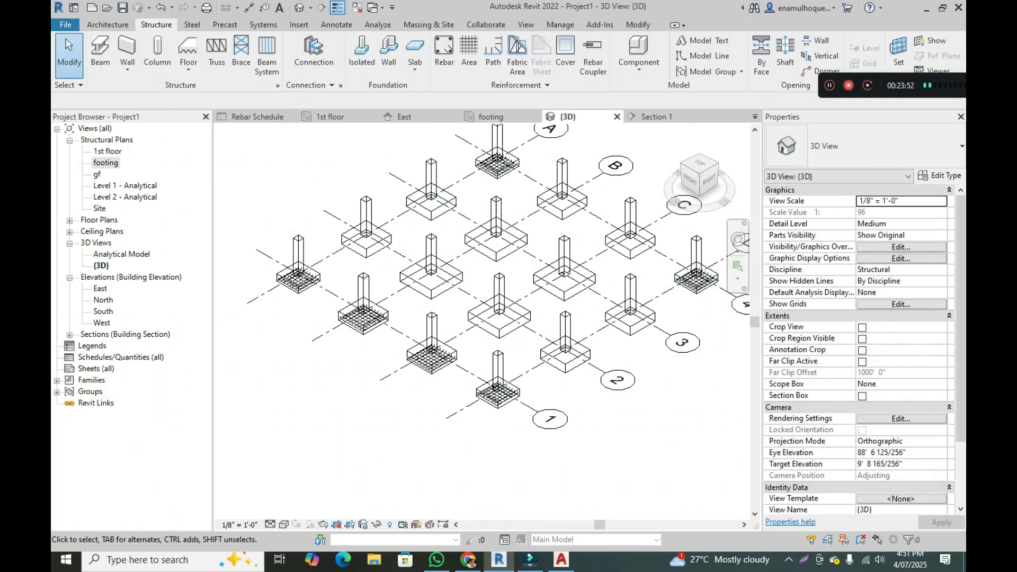
Delete the unreinforced footings and columns at D2, D3, B4, C4, A2 and A3 in the footing plan.
{"action": "left_click", "coordinate": [106, 163]}
{"action": "double_click", "coordinate": [106, 163]}
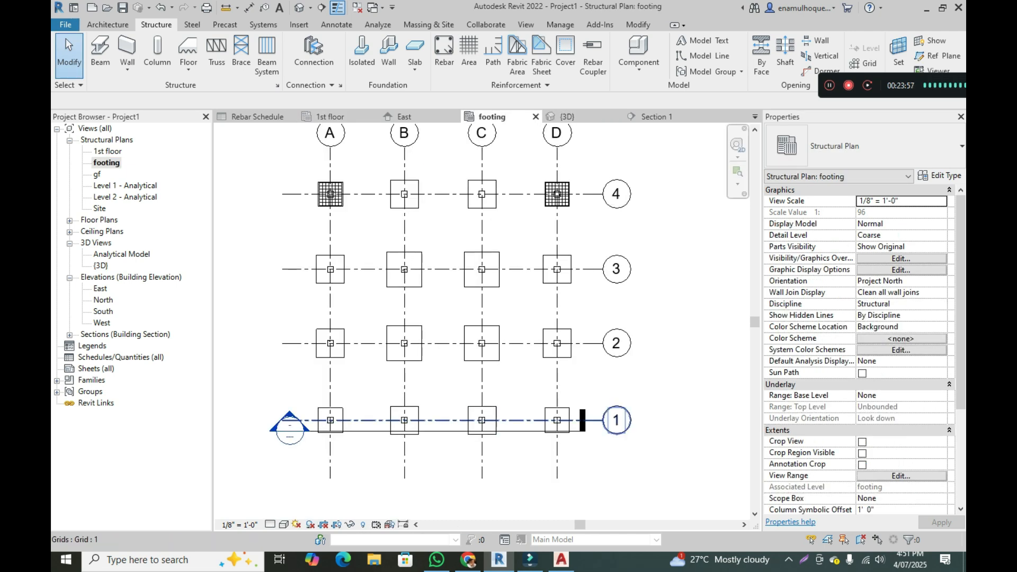
{"action": "left_click_drag", "start_coordinate": [532, 238], "coordinate": [578, 367]}
{"action": "left_click_drag", "start_coordinate": [375, 154], "coordinate": [523, 224]}
{"action": "key", "text": "Escape"}
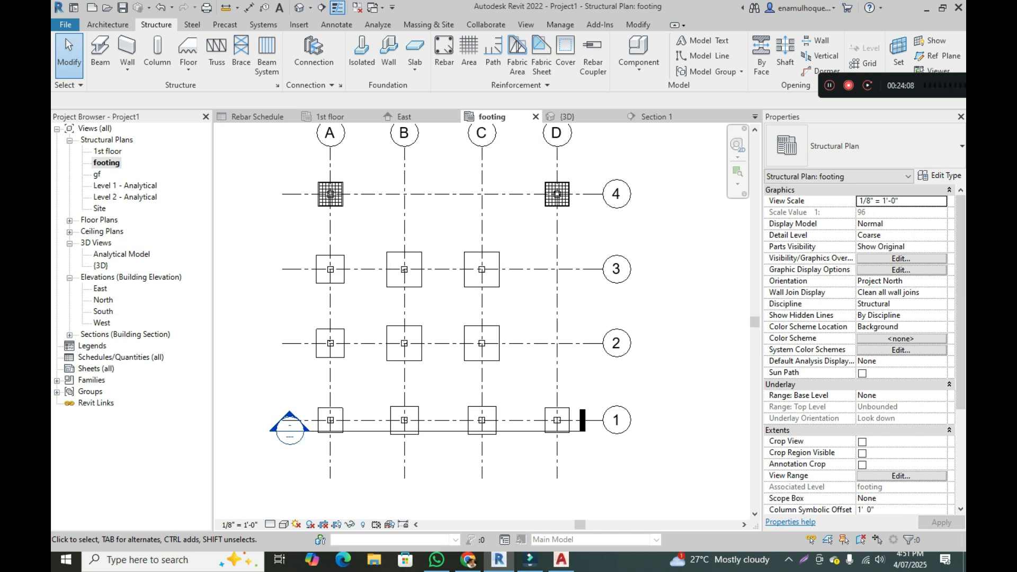
{"action": "left_click_drag", "start_coordinate": [311, 372], "coordinate": [375, 243]}
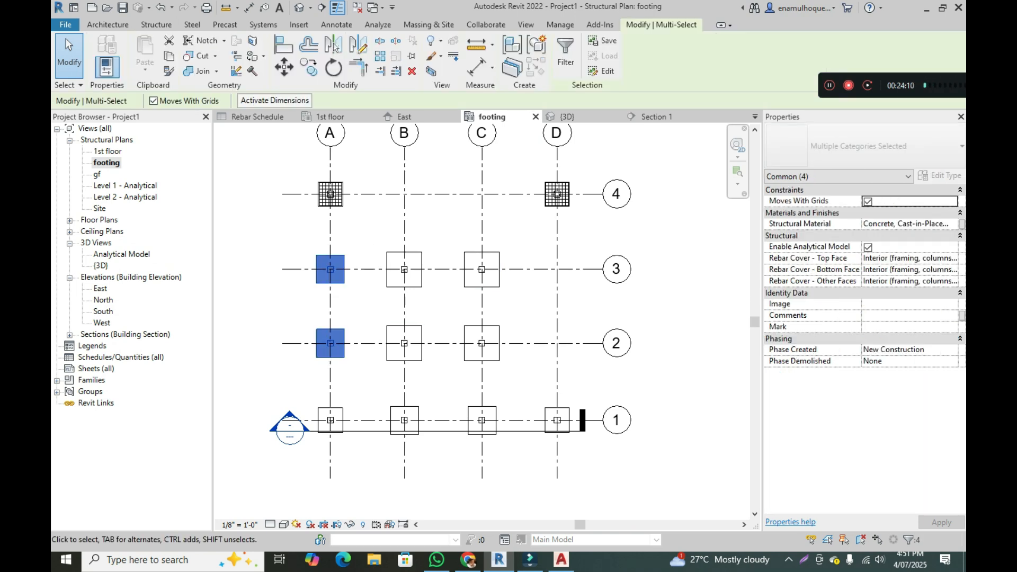
{"action": "key", "text": "Escape"}
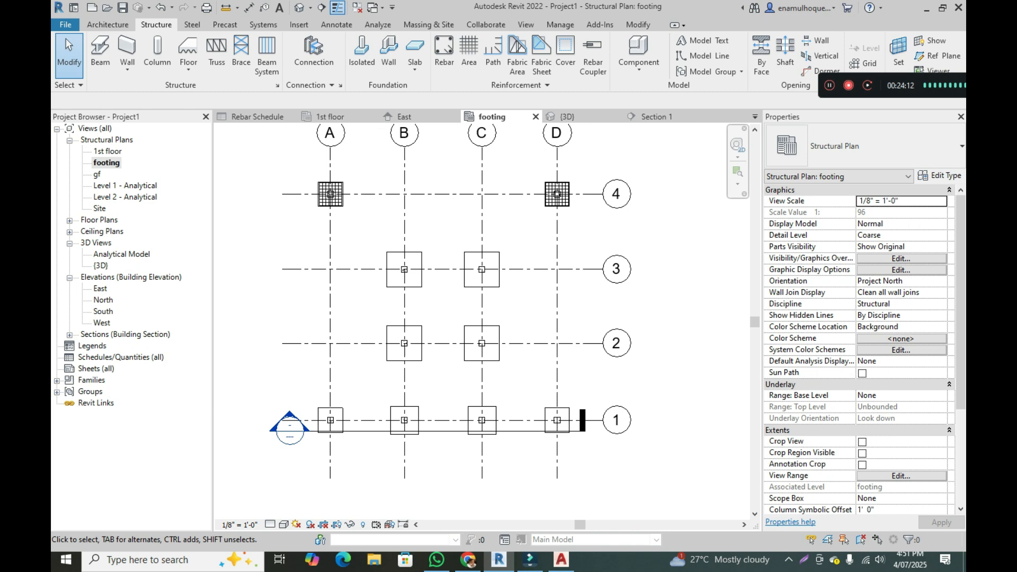
Copy the reinforced footing and column from B1 to B4, C4, A3, D3, A2 and D2 with multiple placement.
{"action": "left_click", "coordinate": [404, 419]}
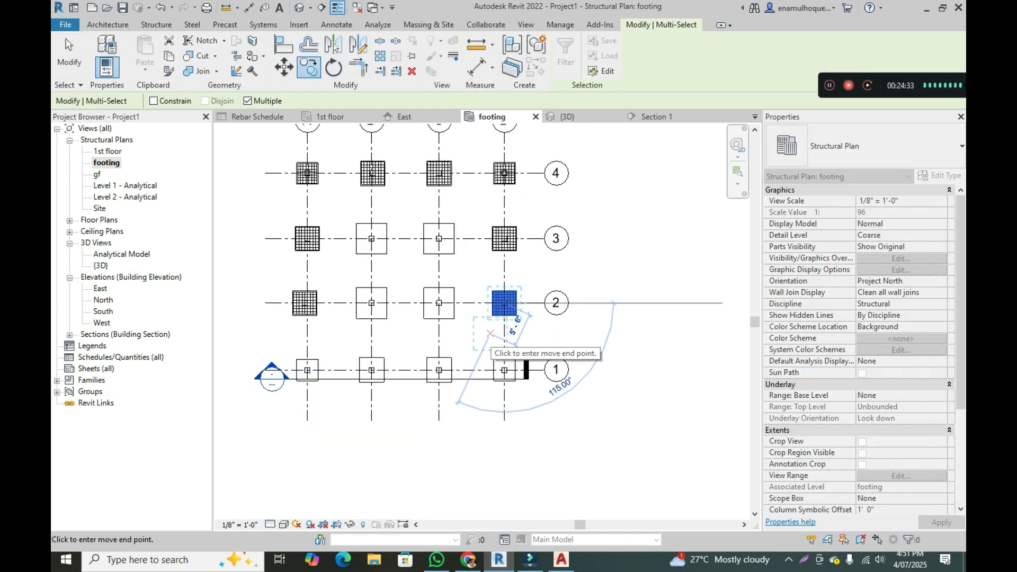
{"action": "key", "text": "Escape"}
{"action": "key", "text": "Escape"}
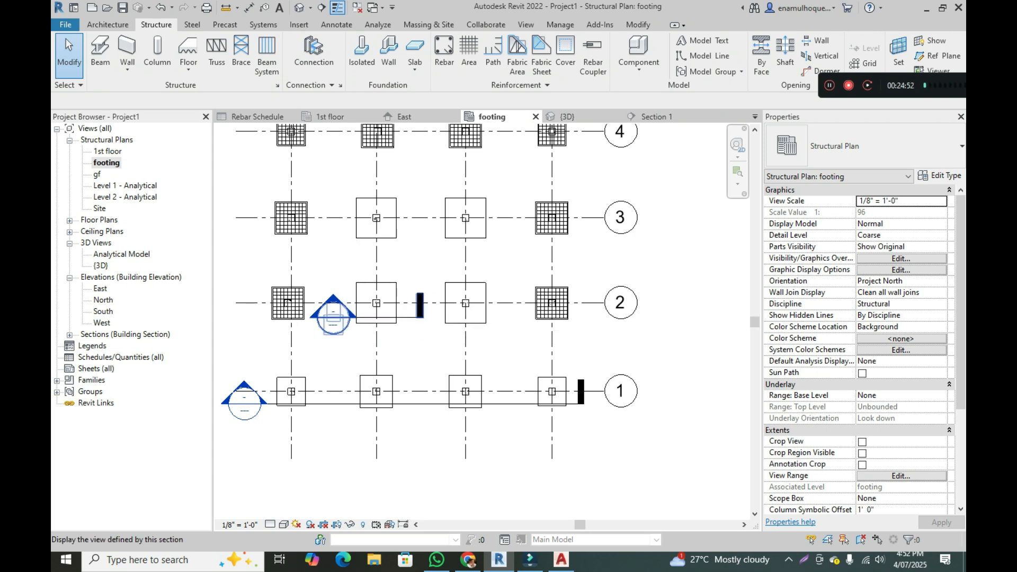
Place shape 02 rebar sets in the B2 footing in Section 2, one Parallel to Work Plane and one Perpendicular to Cover.
{"action": "double_click", "coordinate": [333, 314]}
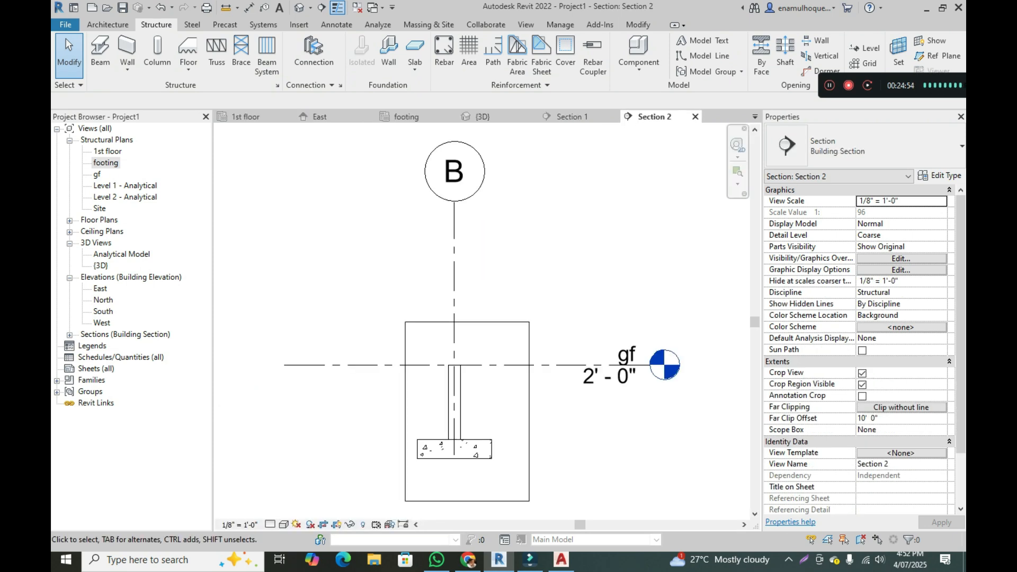
{"action": "left_click", "coordinate": [444, 53]}
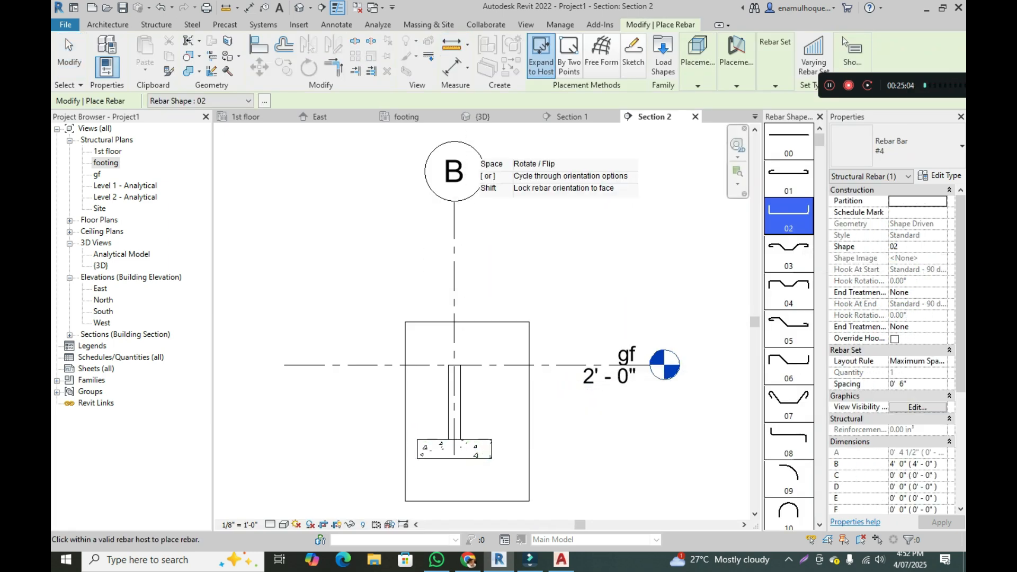
{"action": "left_click", "coordinate": [736, 86]}
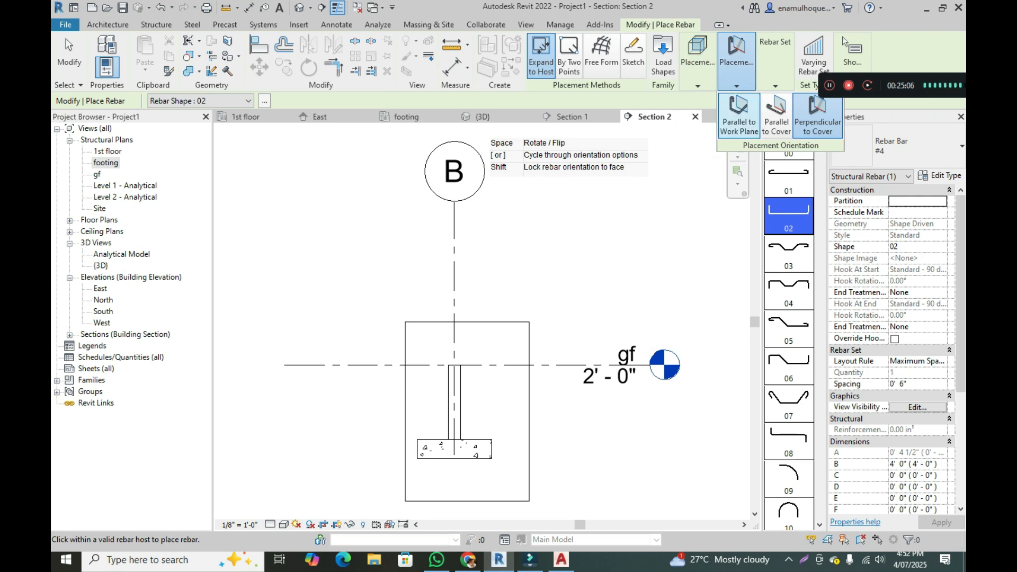
{"action": "left_click", "coordinate": [739, 117]}
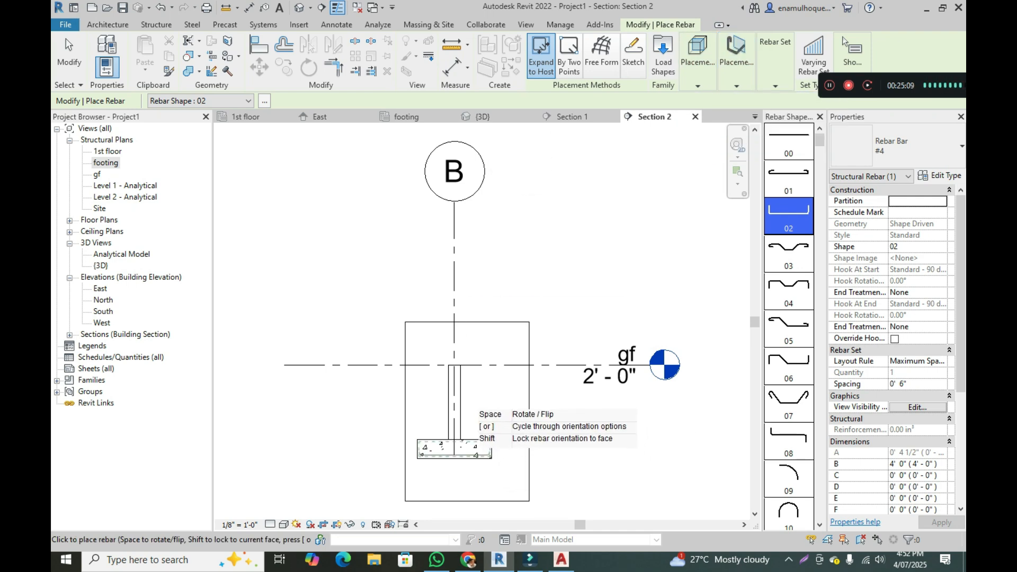
{"action": "left_click", "coordinate": [736, 86]}
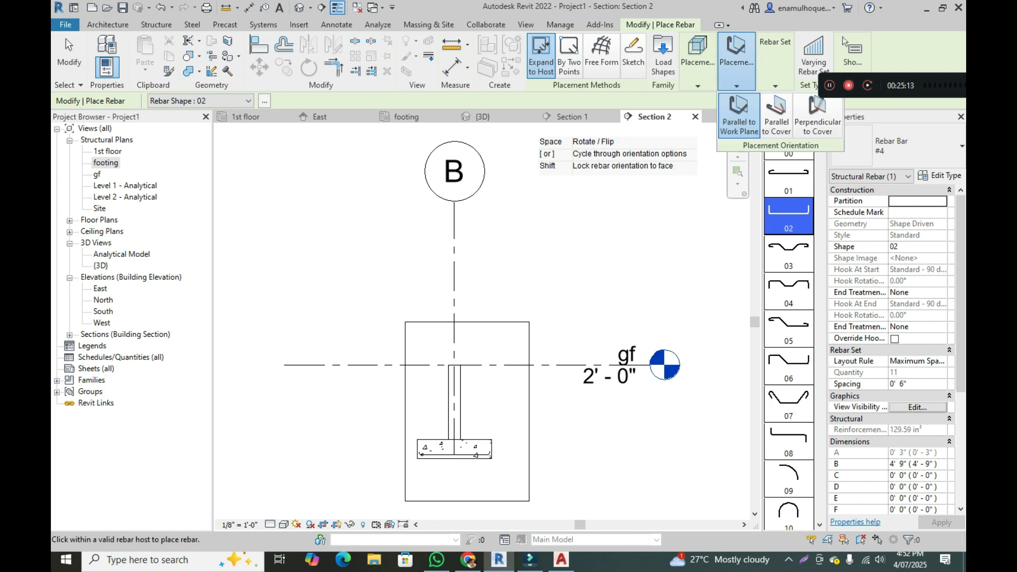
{"action": "left_click", "coordinate": [817, 124]}
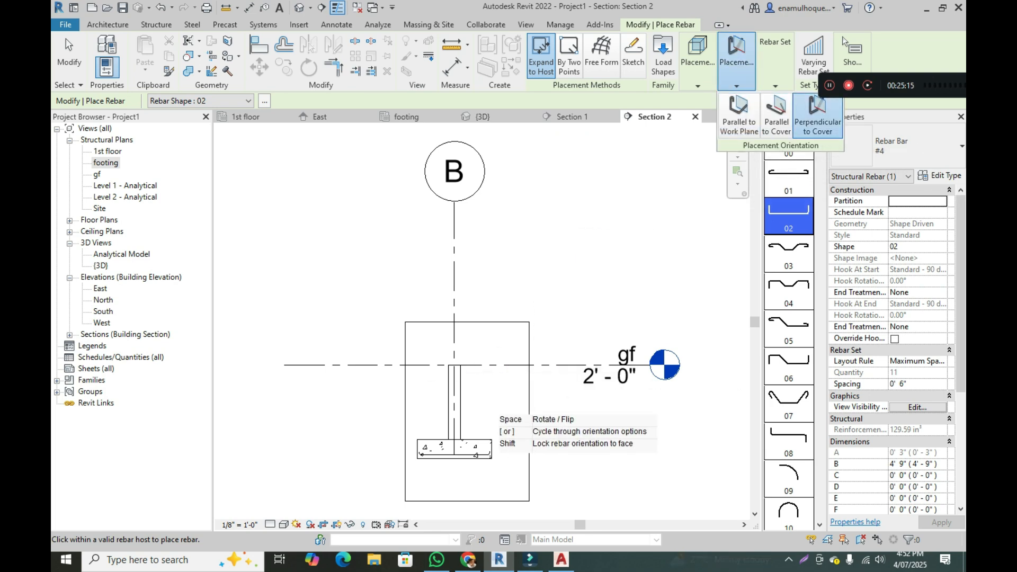
{"action": "key", "text": "Escape"}
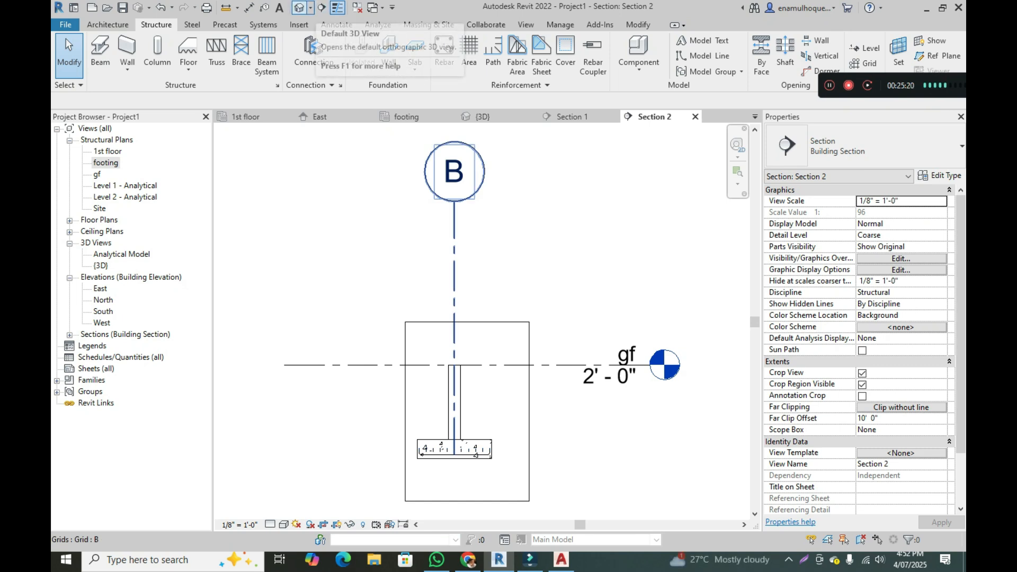
Check the B2 footing's reinforcement in the 3D view and return to the footing plan.
{"action": "left_click", "coordinate": [299, 8]}
{"action": "scroll", "coordinate": [439, 295], "scroll_direction": "up", "scroll_amount": 2}
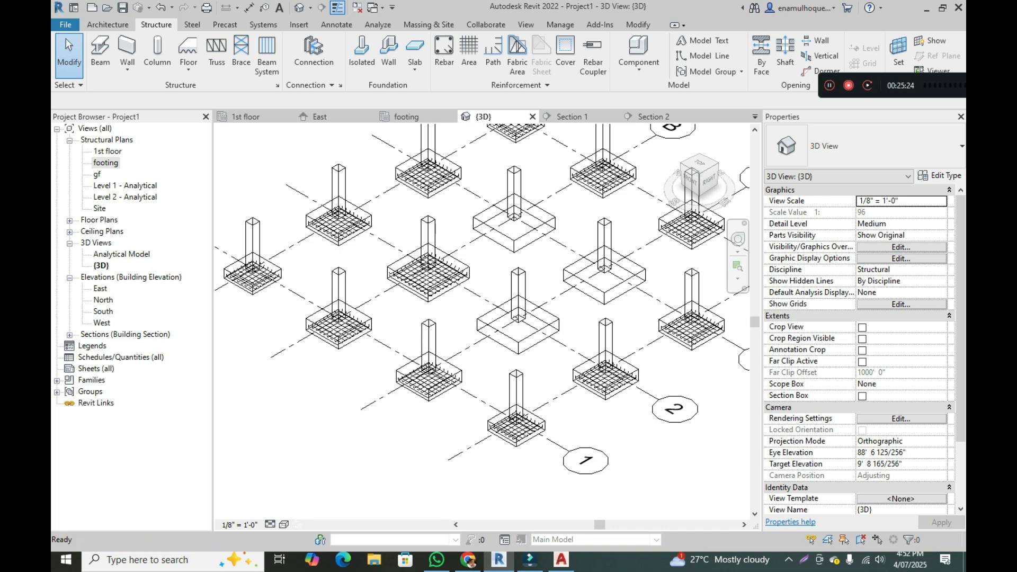
{"action": "left_click", "coordinate": [407, 116]}
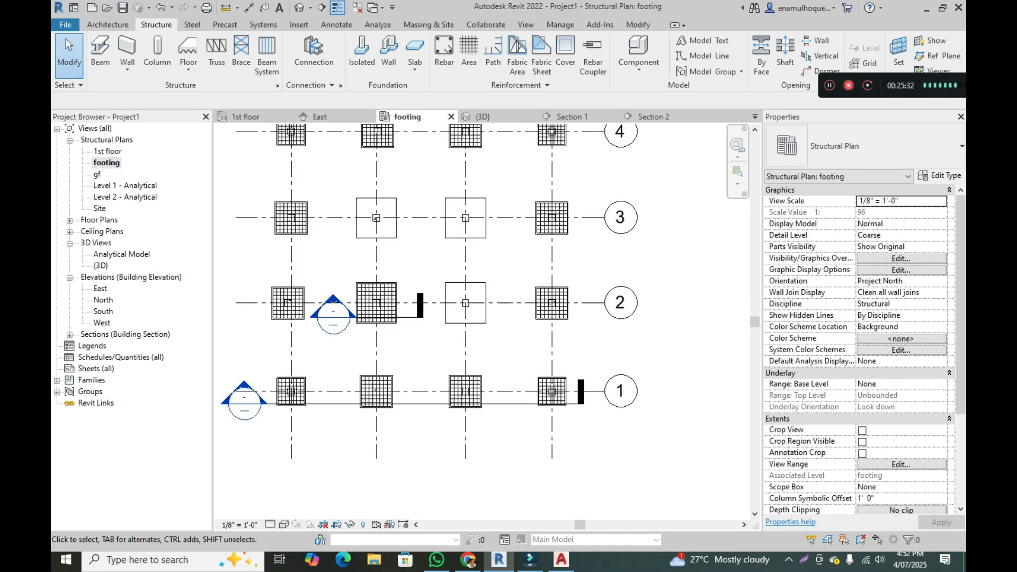
Delete the unreinforced footings and columns at B3, C3 and C2, and select the reinforced footing and column at B2.
{"action": "left_click_drag", "start_coordinate": [346, 248], "coordinate": [532, 179]}
{"action": "key", "text": "Delete"}
{"action": "left_click_drag", "start_coordinate": [433, 338], "coordinate": [505, 266]}
{"action": "key", "text": "Delete"}
{"action": "left_click_drag", "start_coordinate": [348, 338], "coordinate": [407, 244]}
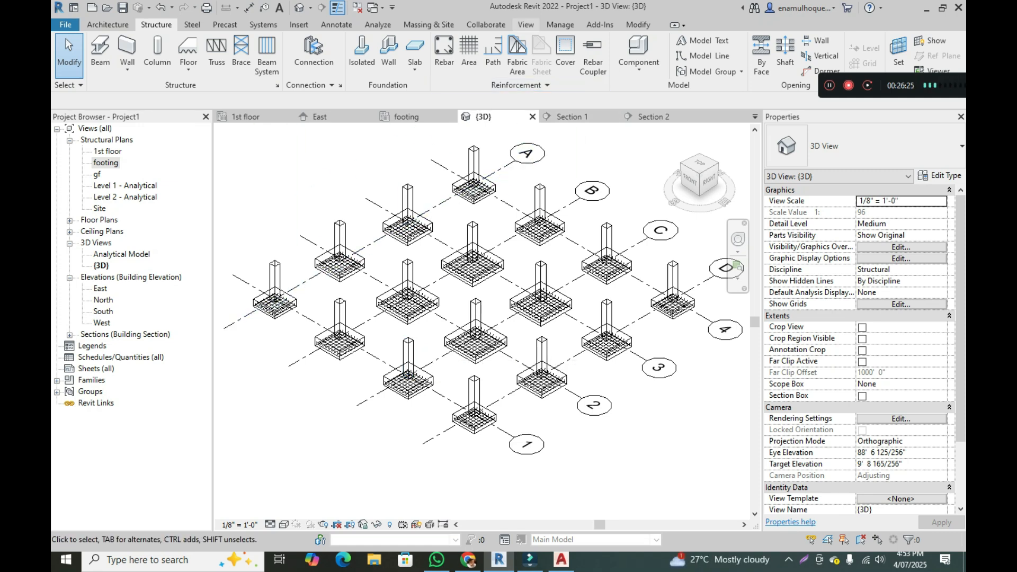
{"action": "left_click", "coordinate": [526, 25]}
{"action": "left_click", "coordinate": [663, 40]}
{"action": "left_click", "coordinate": [688, 61]}
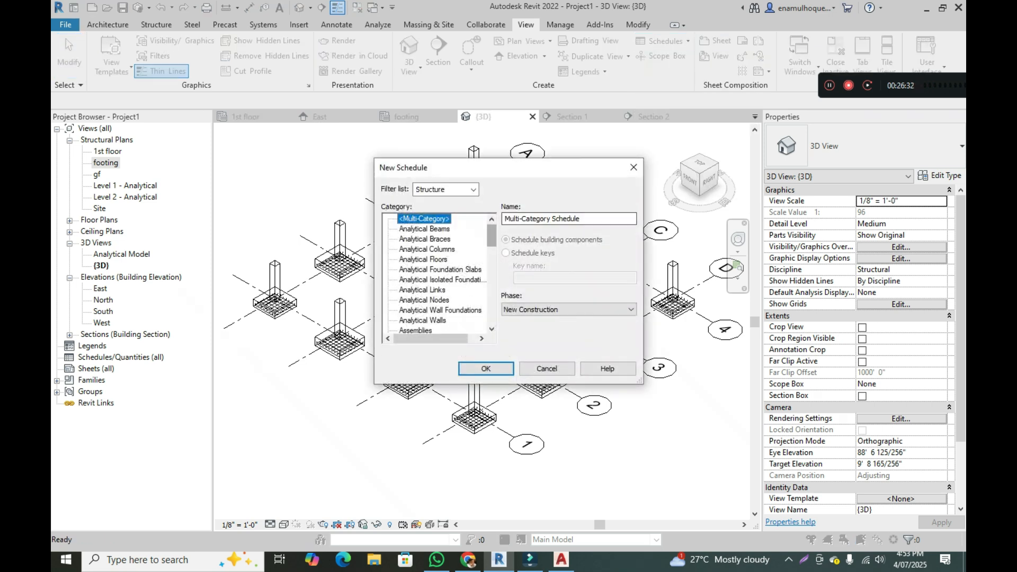
{"action": "left_click", "coordinate": [473, 189]}
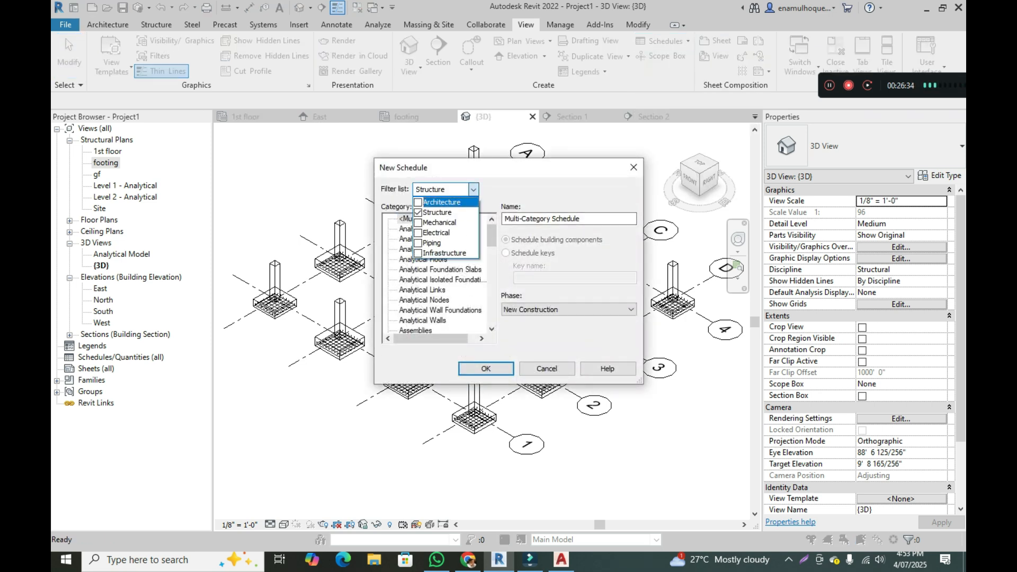
{"action": "left_click", "coordinate": [473, 189]}
{"action": "scroll", "coordinate": [440, 275], "scroll_direction": "down", "scroll_amount": 1}
{"action": "scroll", "coordinate": [440, 276], "scroll_direction": "down", "scroll_amount": 6}
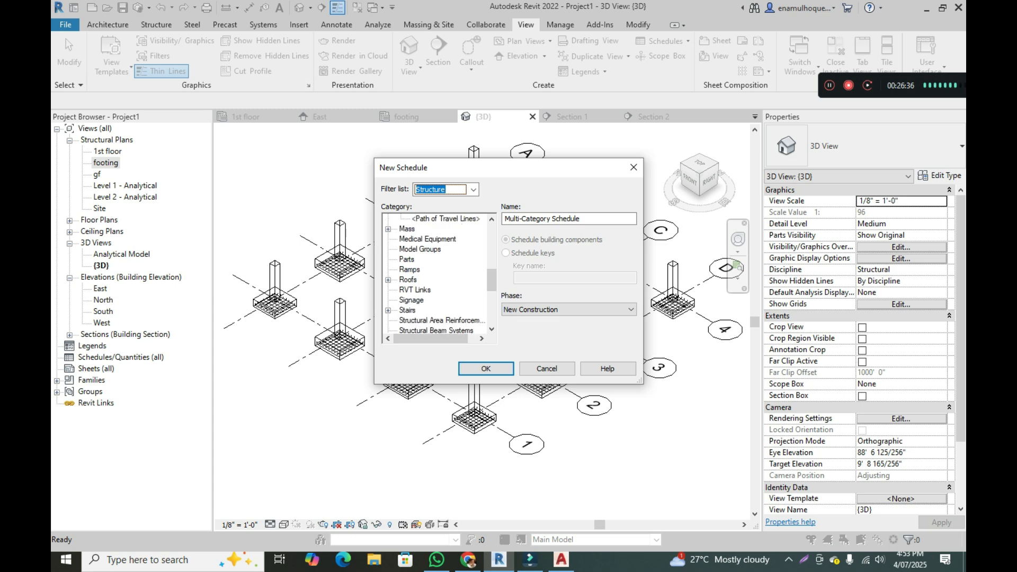
{"action": "scroll", "coordinate": [439, 276], "scroll_direction": "down", "scroll_amount": 2}
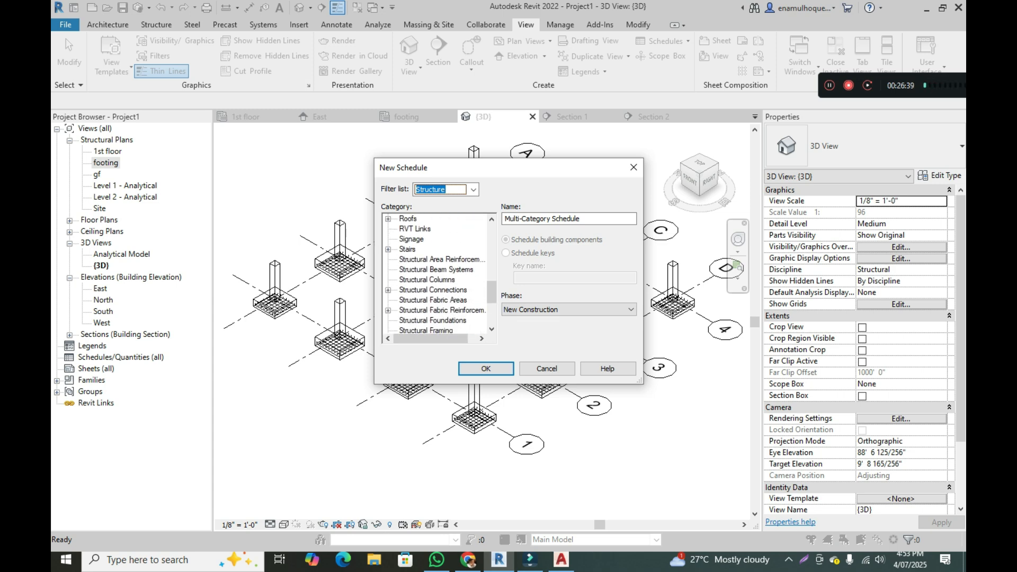
{"action": "scroll", "coordinate": [439, 273], "scroll_direction": "down", "scroll_amount": 1}
{"action": "scroll", "coordinate": [440, 273], "scroll_direction": "down", "scroll_amount": 1}
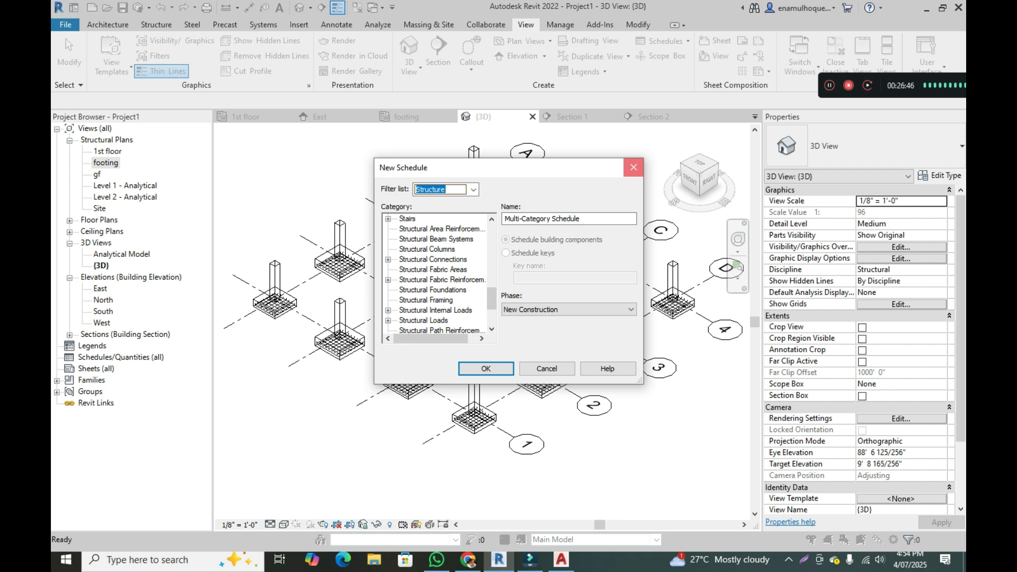
{"action": "left_click", "coordinate": [633, 168]}
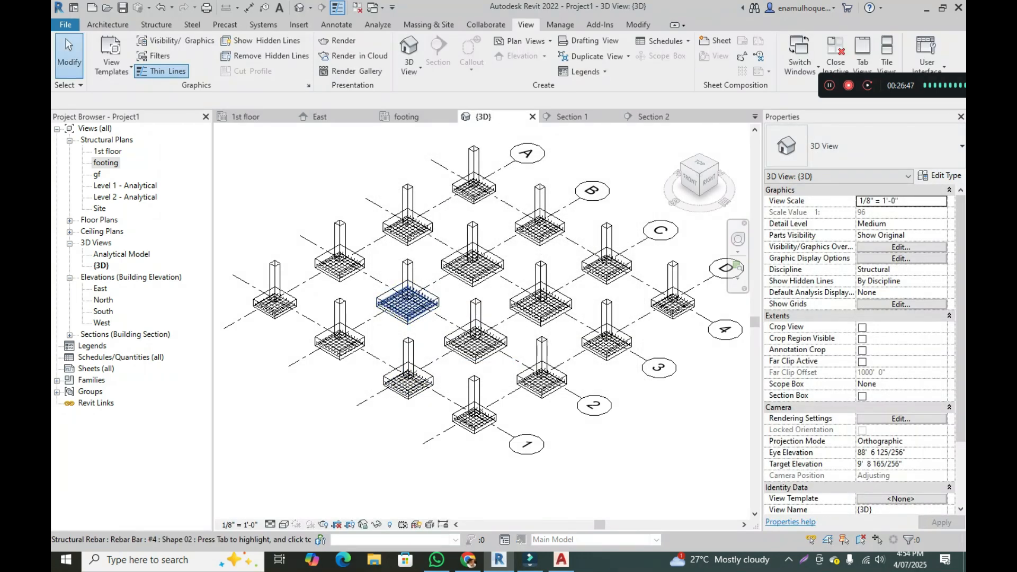
{"action": "left_click", "coordinate": [407, 302]}
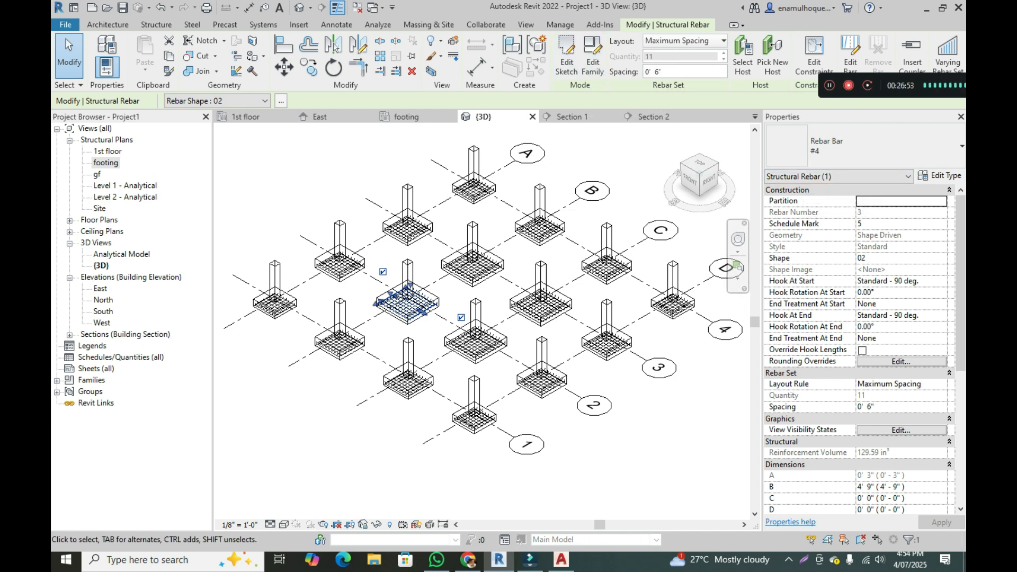
{"action": "left_click", "coordinate": [525, 24]}
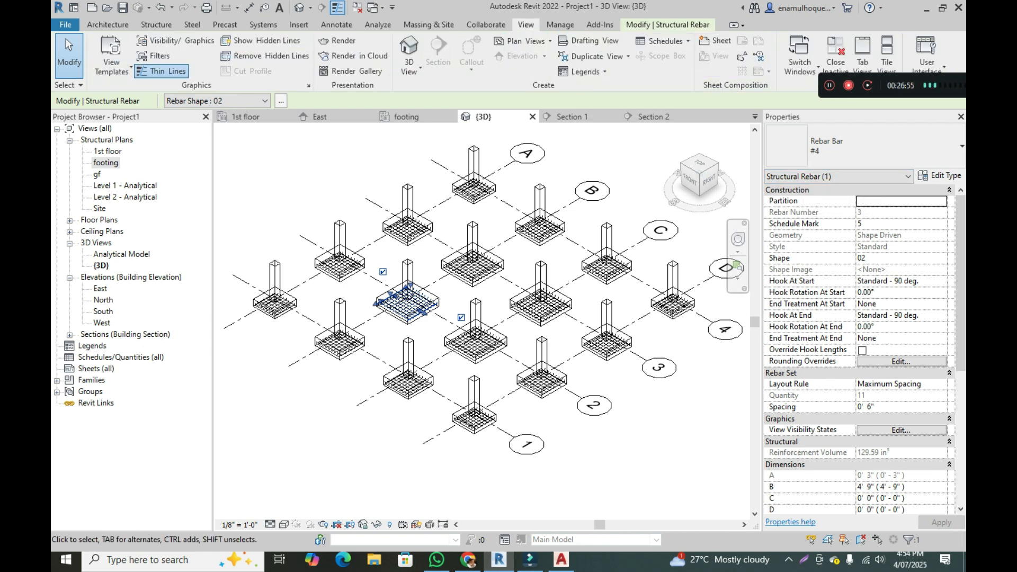
{"action": "left_click", "coordinate": [715, 41]}
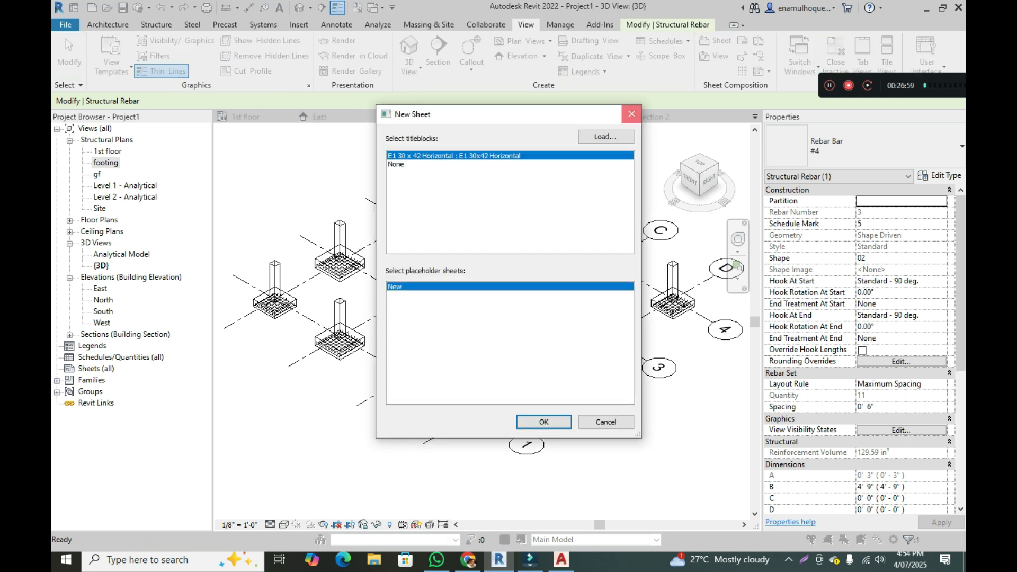
{"action": "left_click", "coordinate": [632, 113]}
Create a Structural Rebar schedule named Rebar Schedule that lists building components in the New Construction phase.
{"action": "left_click", "coordinate": [665, 40]}
{"action": "left_click", "coordinate": [679, 58]}
{"action": "left_click", "coordinate": [473, 189]}
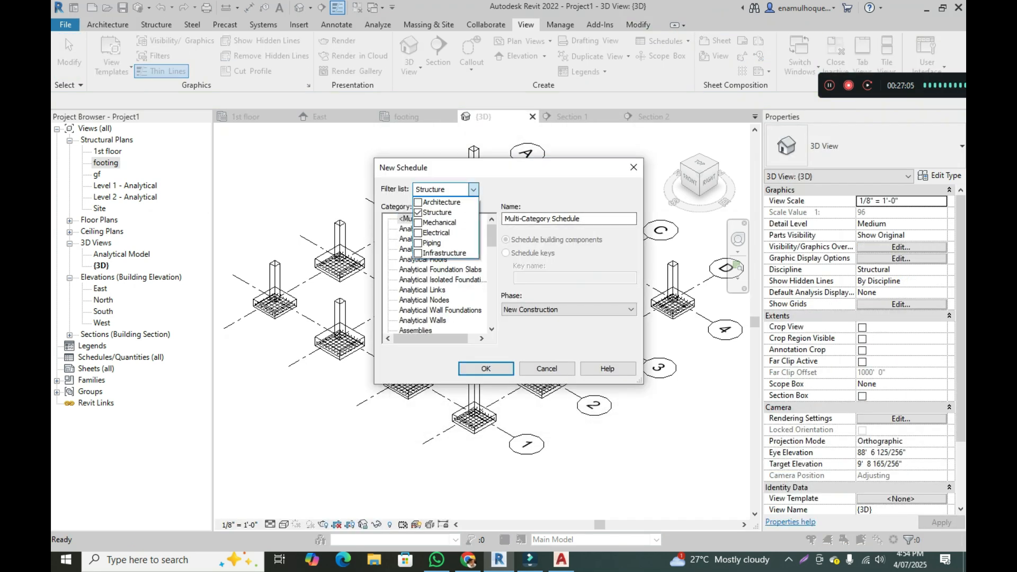
{"action": "left_click", "coordinate": [473, 189]}
{"action": "scroll", "coordinate": [435, 276], "scroll_direction": "down", "scroll_amount": 1}
{"action": "scroll", "coordinate": [435, 276], "scroll_direction": "down", "scroll_amount": 10}
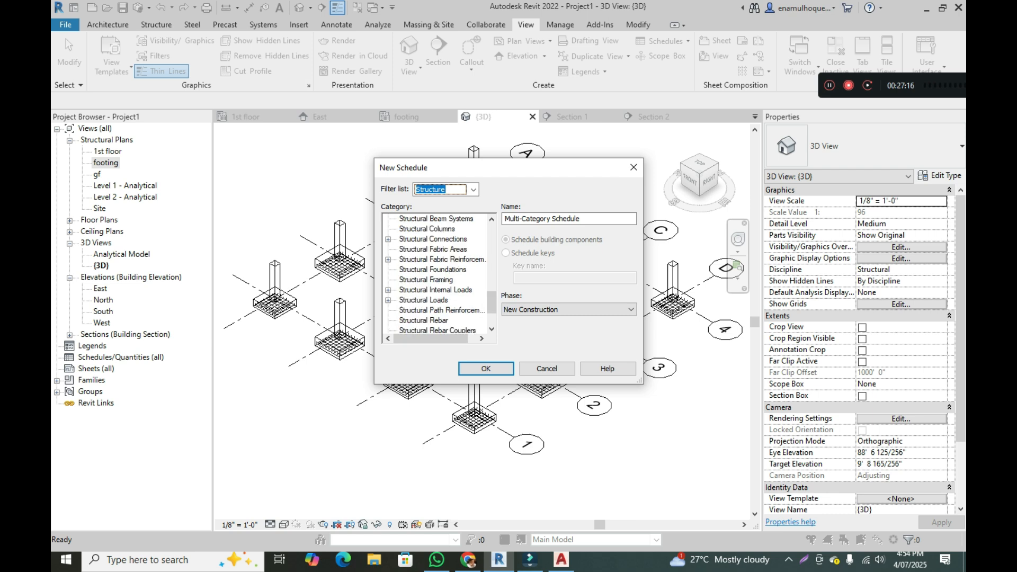
{"action": "scroll", "coordinate": [436, 275], "scroll_direction": "down", "scroll_amount": 1}
{"action": "left_click", "coordinate": [424, 311]}
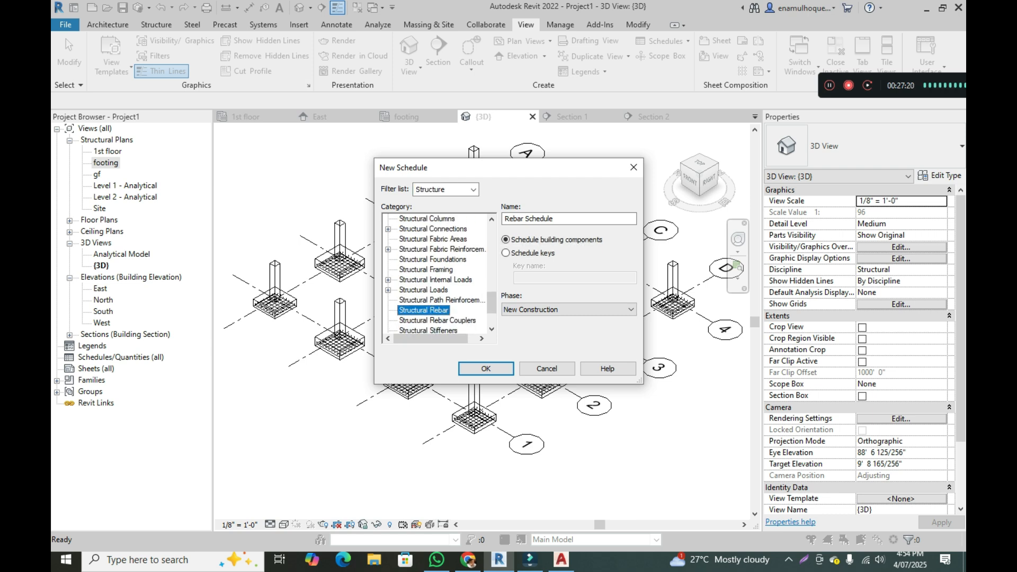
{"action": "scroll", "coordinate": [435, 275], "scroll_direction": "down", "scroll_amount": 4}
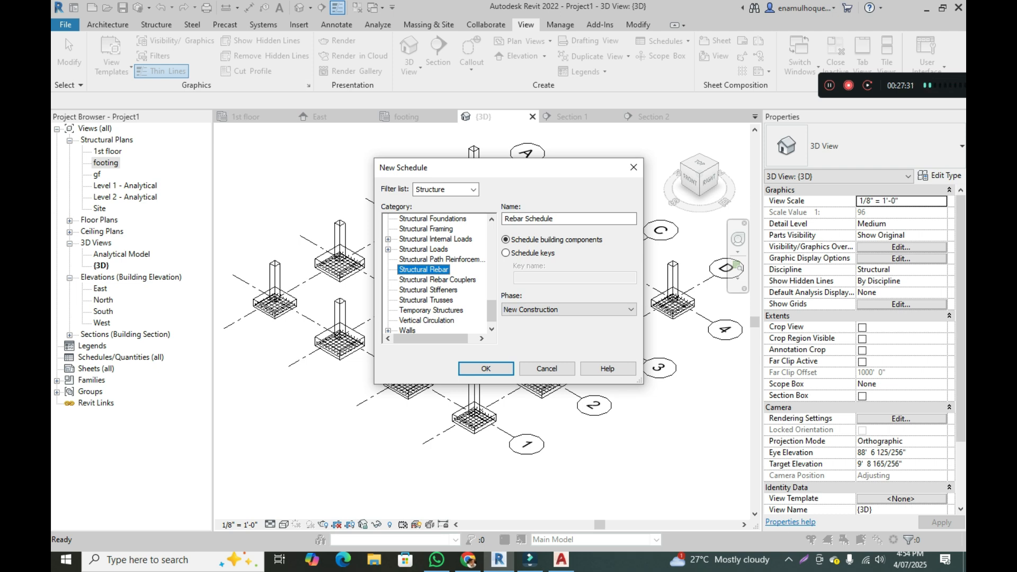
{"action": "left_click", "coordinate": [486, 368]}
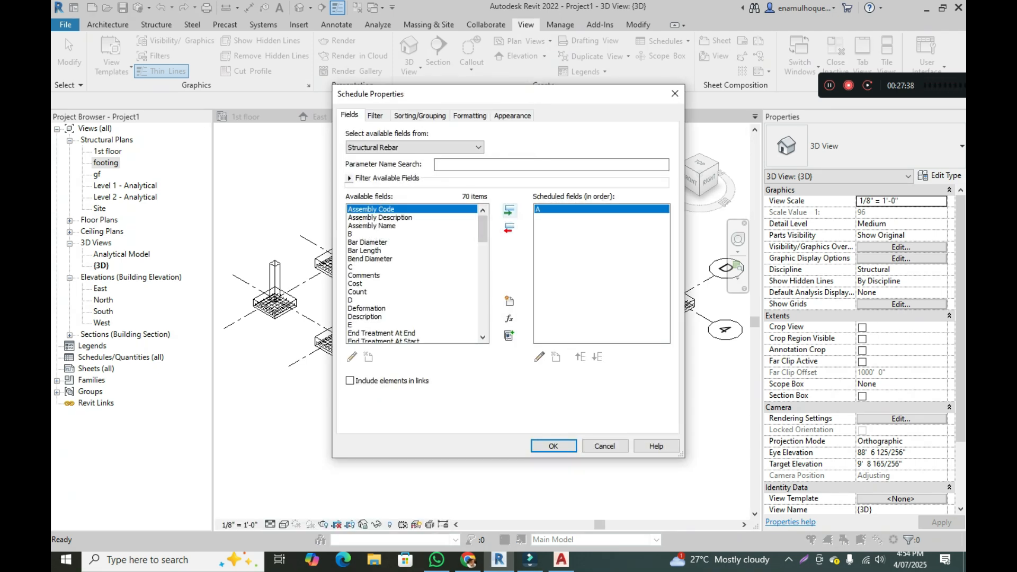
Add the fields A, Bar Diameter, Bar Length and Count to the rebar schedule.
{"action": "double_click", "coordinate": [371, 210]}
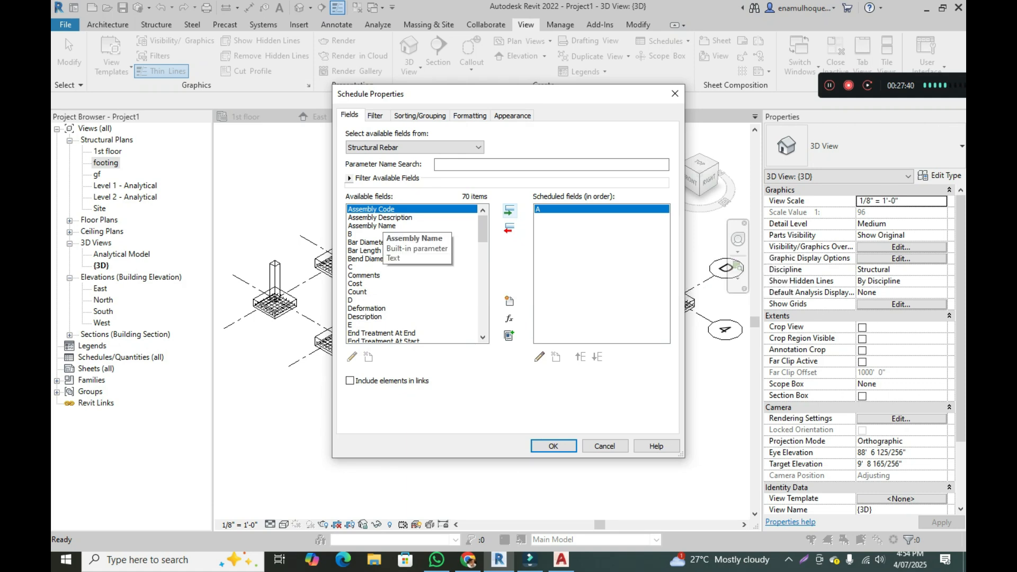
{"action": "scroll", "coordinate": [403, 265], "scroll_direction": "down", "scroll_amount": 1}
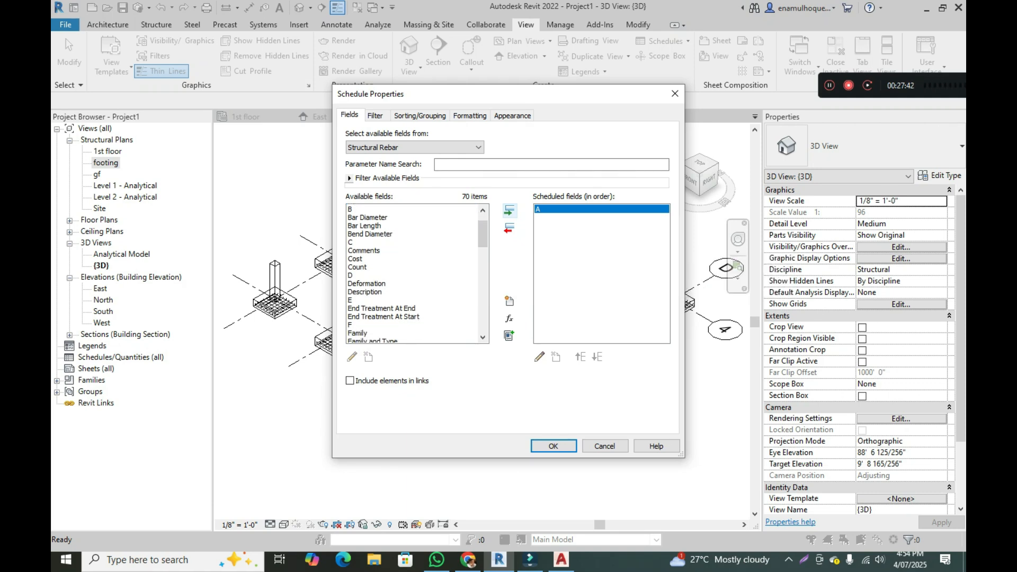
{"action": "left_click", "coordinate": [371, 217]}
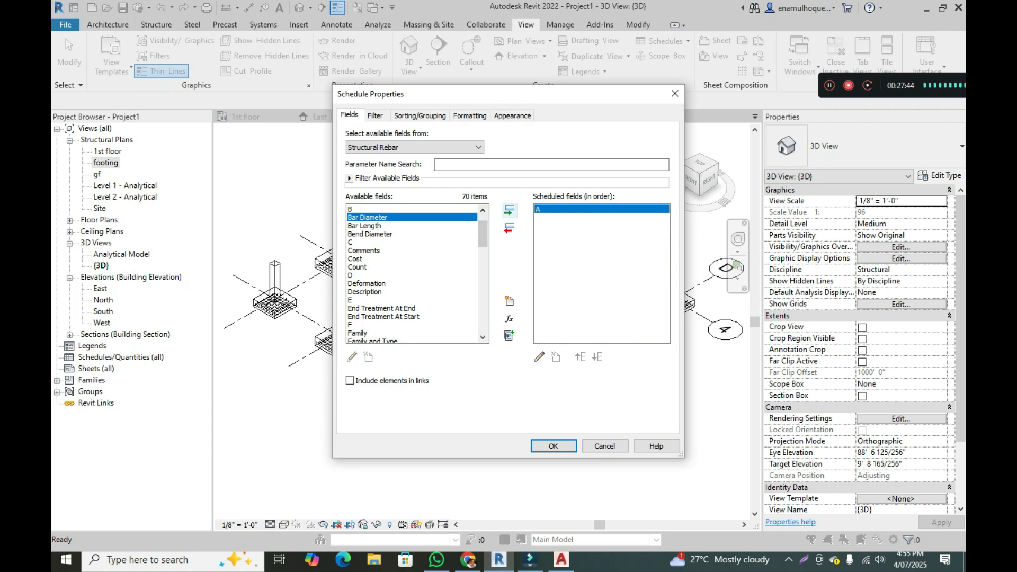
{"action": "left_click", "coordinate": [509, 211]}
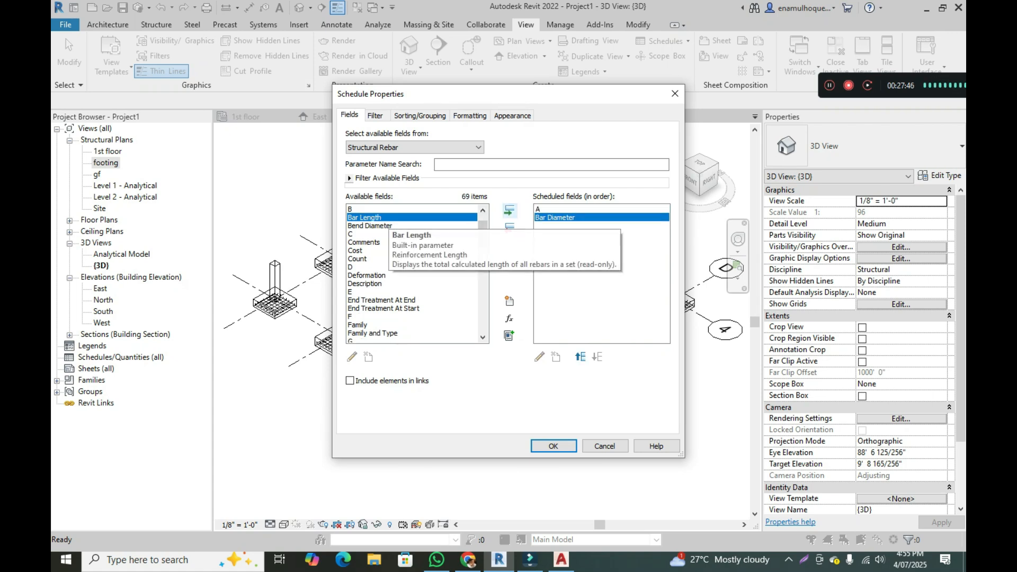
{"action": "left_click", "coordinate": [509, 211]}
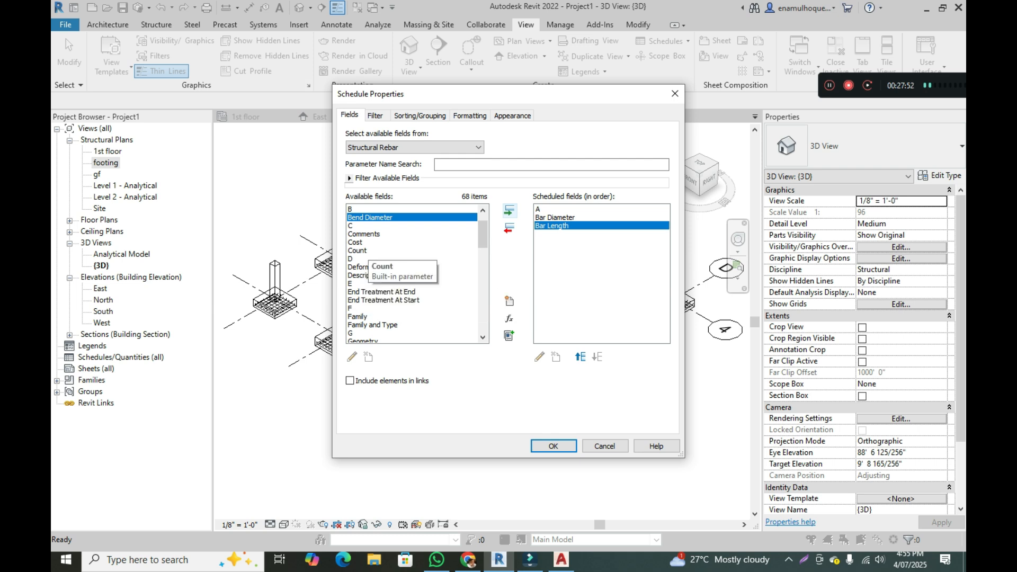
{"action": "left_click", "coordinate": [357, 251]}
{"action": "left_click", "coordinate": [509, 210]}
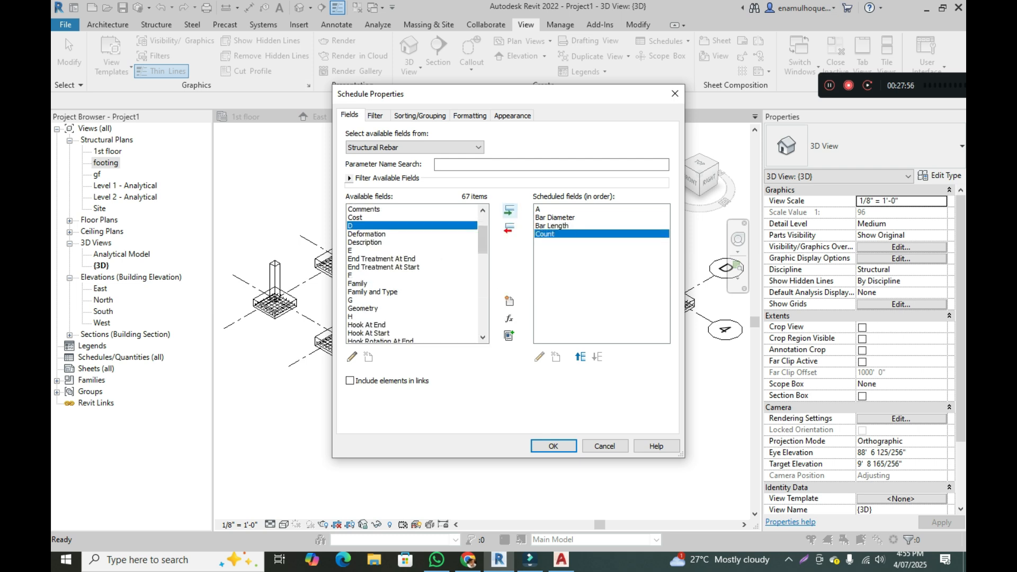
Add the Family and Type and Reinforcement Volume fields and generate the rebar schedule.
{"action": "left_click", "coordinate": [371, 291]}
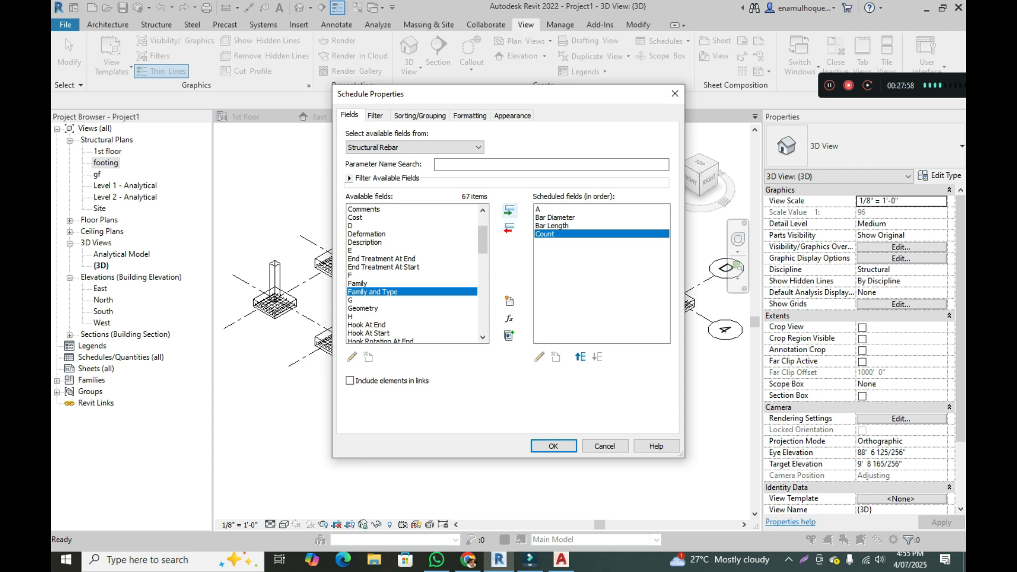
{"action": "left_click", "coordinate": [508, 211]}
{"action": "scroll", "coordinate": [412, 272], "scroll_direction": "down", "scroll_amount": 5}
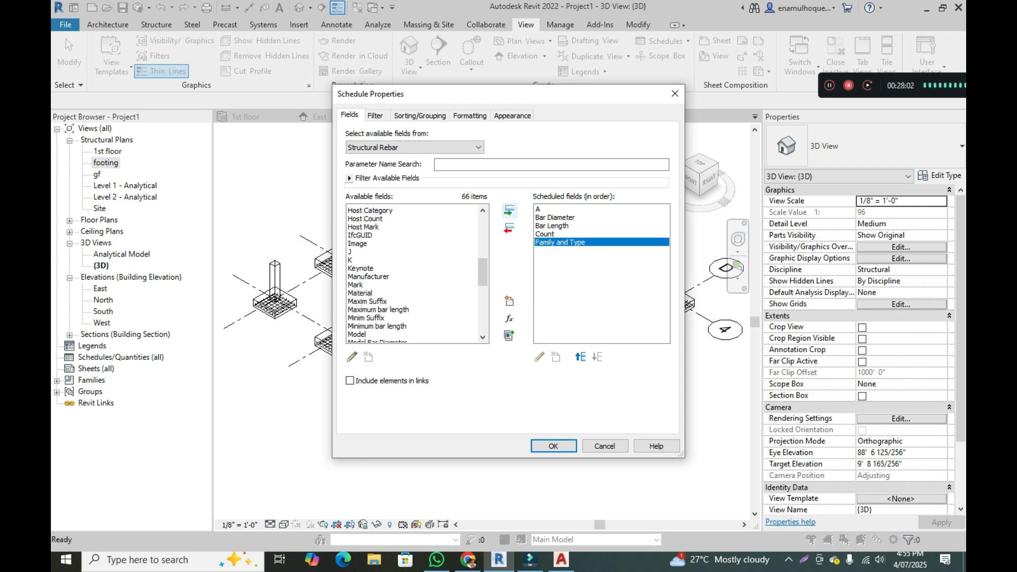
{"action": "scroll", "coordinate": [412, 272], "scroll_direction": "down", "scroll_amount": 5}
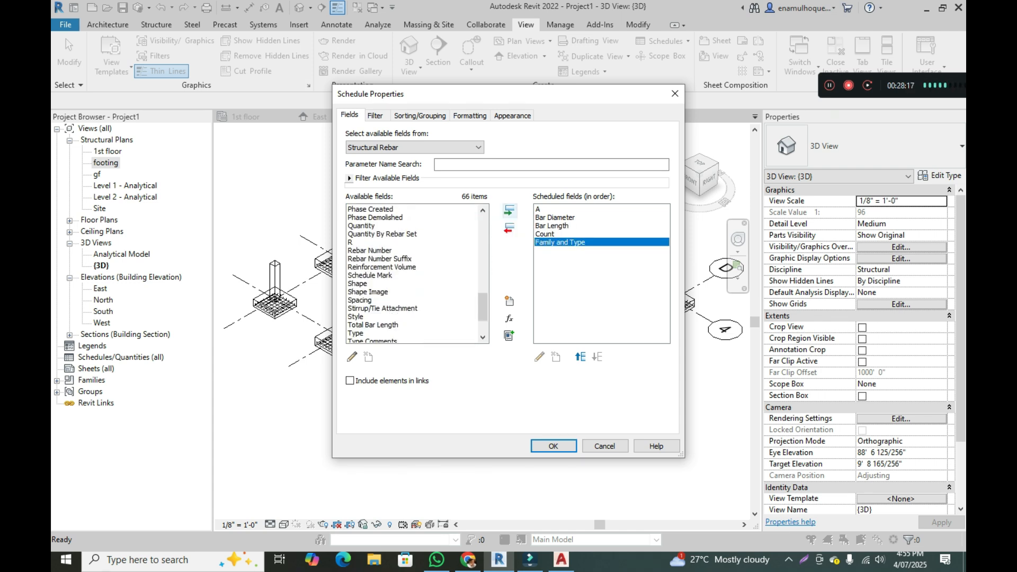
{"action": "left_click", "coordinate": [382, 267]}
{"action": "left_click", "coordinate": [509, 211]}
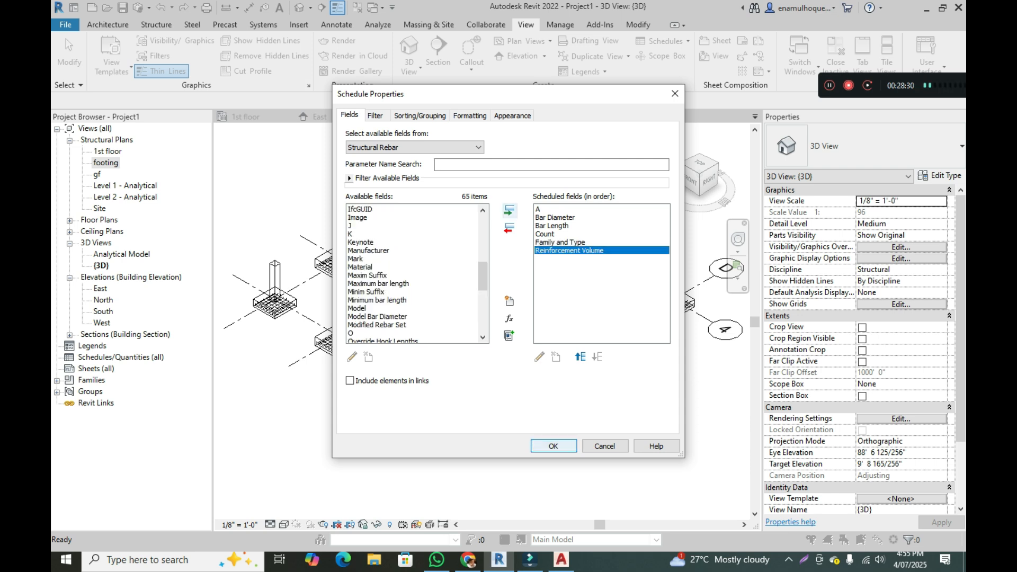
{"action": "left_click", "coordinate": [553, 446]}
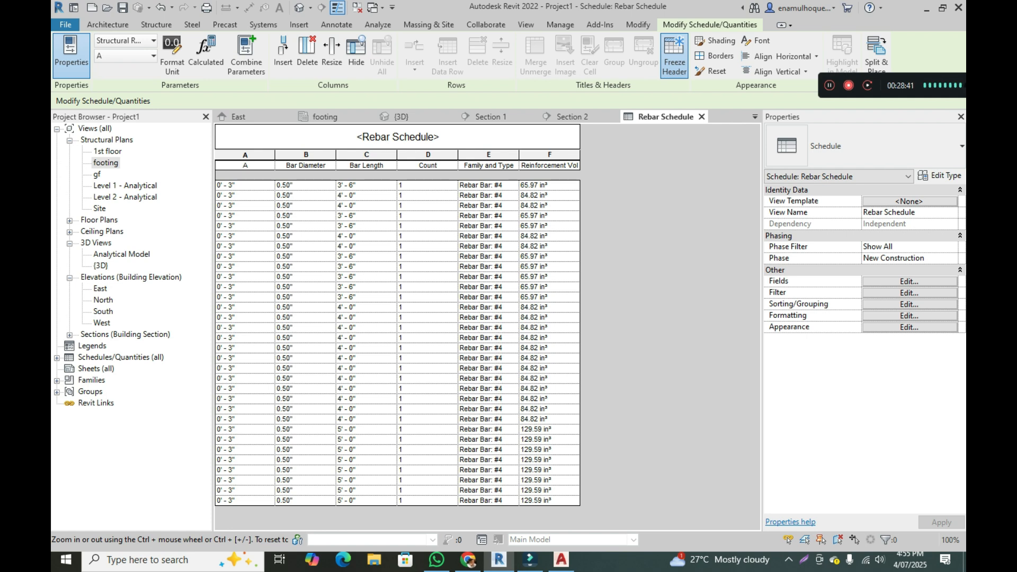
Reorder the rebar schedule's fields so that Family and Type is the first column.
{"action": "left_click", "coordinate": [485, 298]}
{"action": "left_click", "coordinate": [909, 292]}
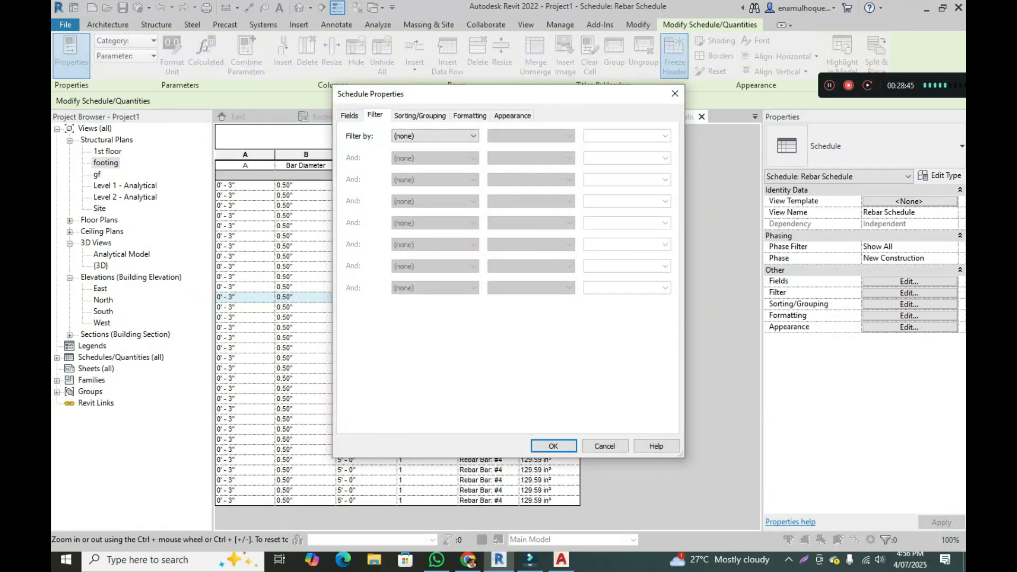
{"action": "left_click", "coordinate": [350, 115]}
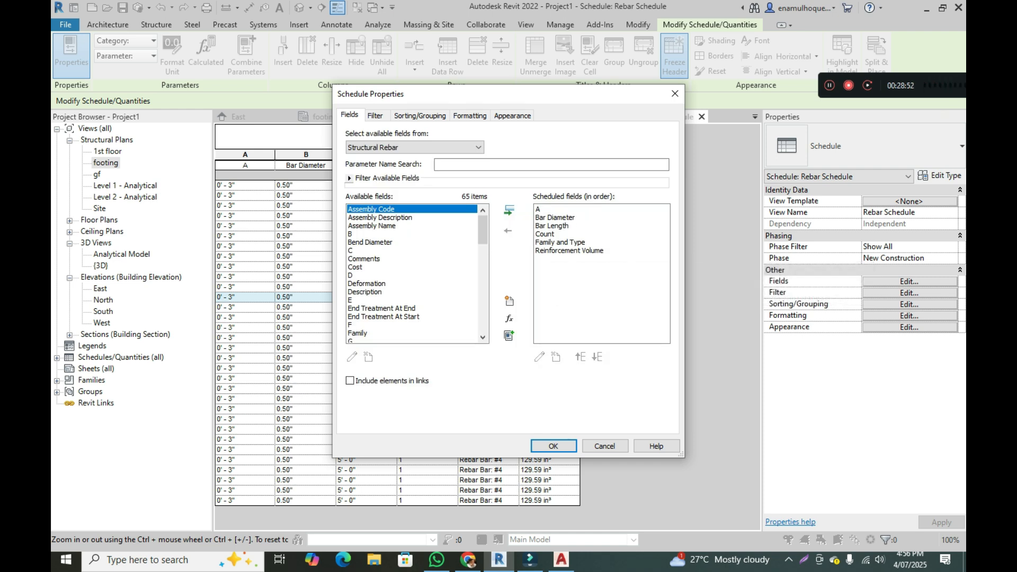
{"action": "left_click", "coordinate": [560, 242]}
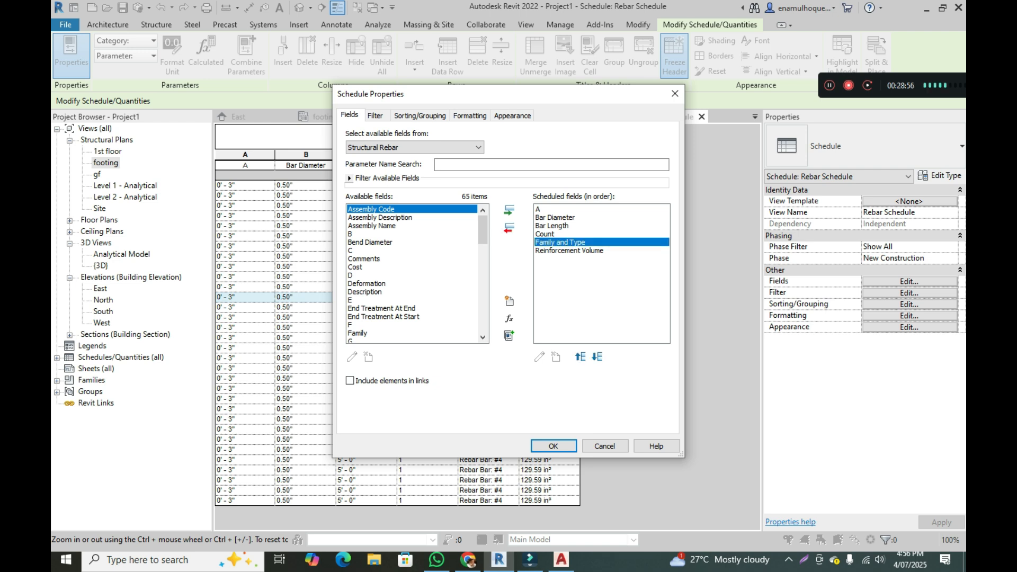
{"action": "left_click", "coordinate": [581, 356]}
{"action": "left_click", "coordinate": [580, 357]}
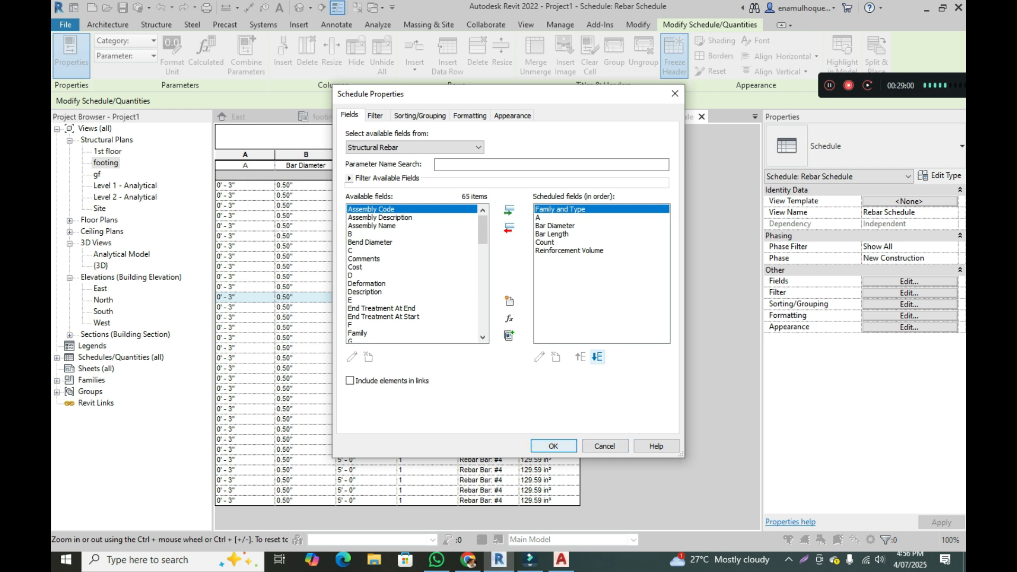
{"action": "left_click", "coordinate": [553, 446]}
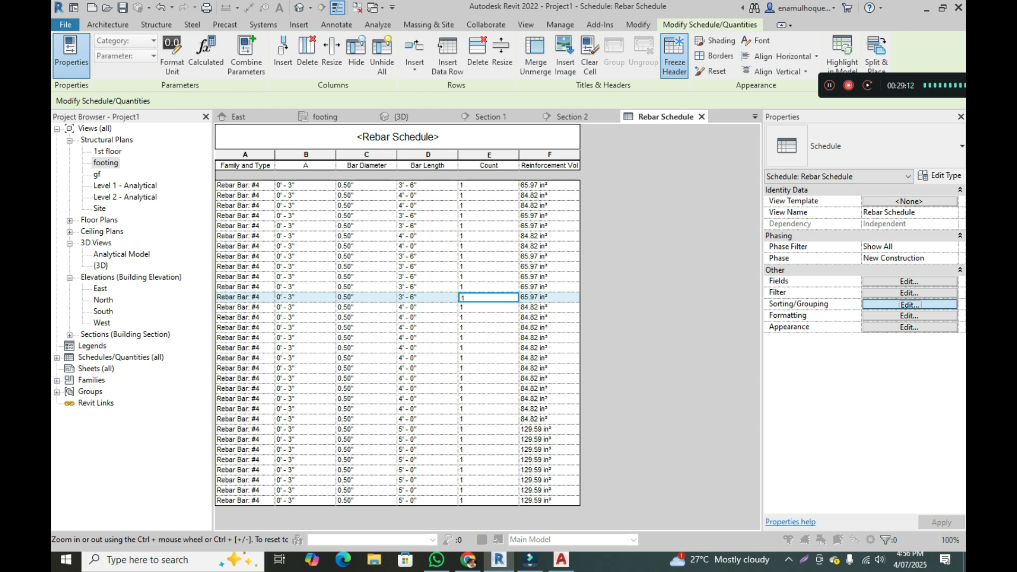
Add the field B to the rebar schedule directly after field A.
{"action": "left_click", "coordinate": [908, 304]}
{"action": "left_click", "coordinate": [350, 115]}
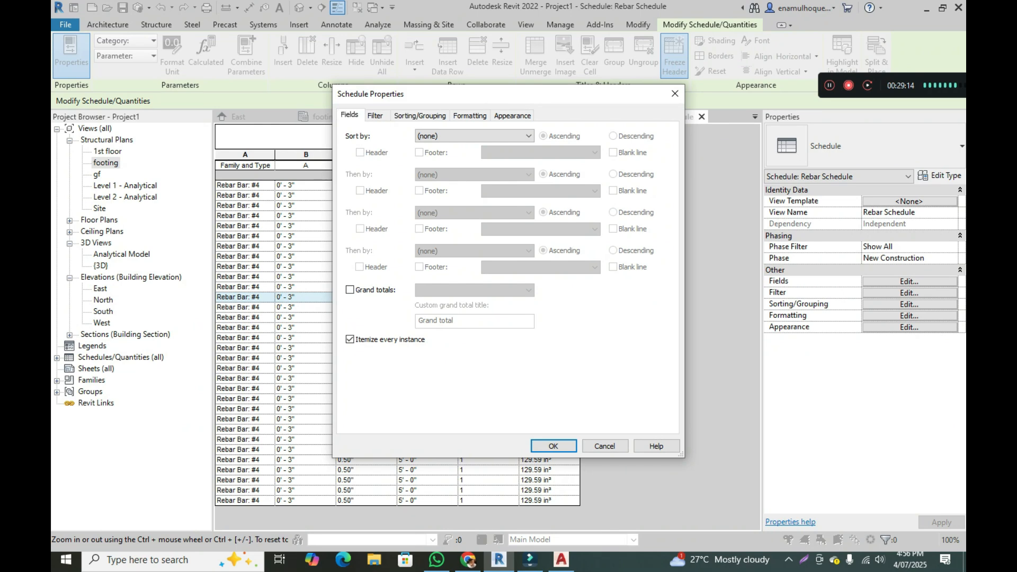
{"action": "left_click", "coordinate": [351, 234]}
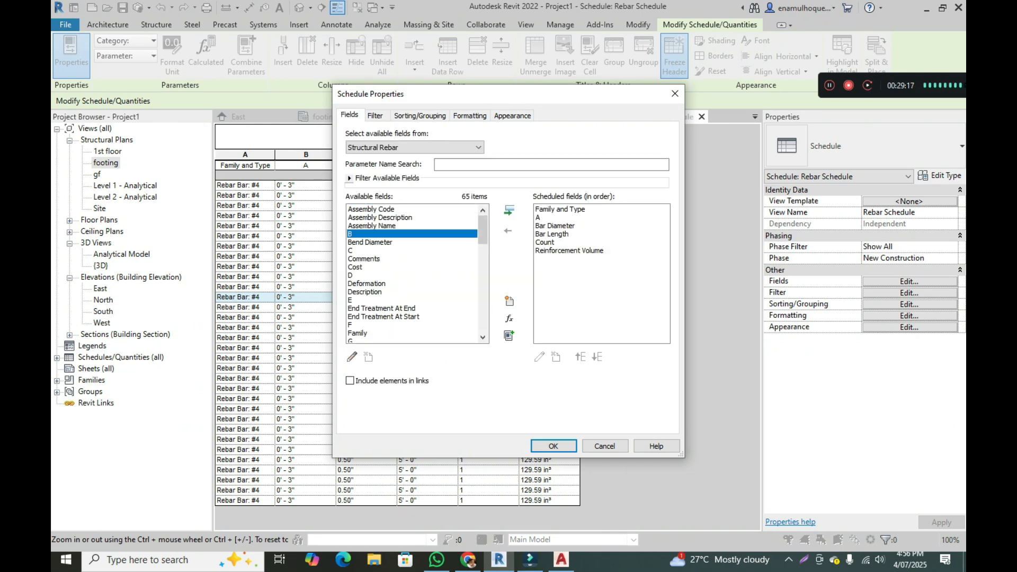
{"action": "left_click", "coordinate": [538, 217]}
{"action": "left_click", "coordinate": [509, 210]}
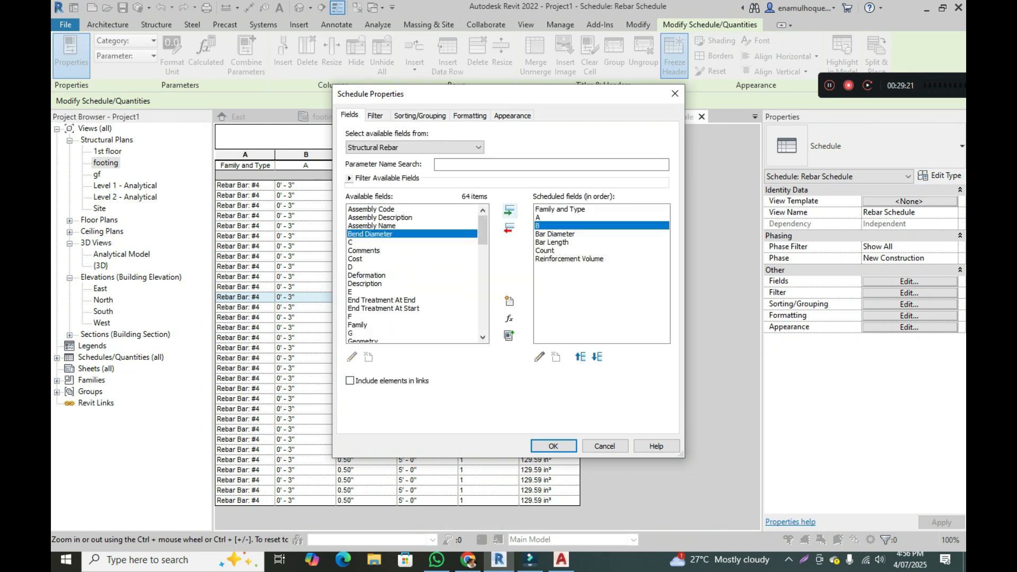
{"action": "left_click", "coordinate": [553, 445]}
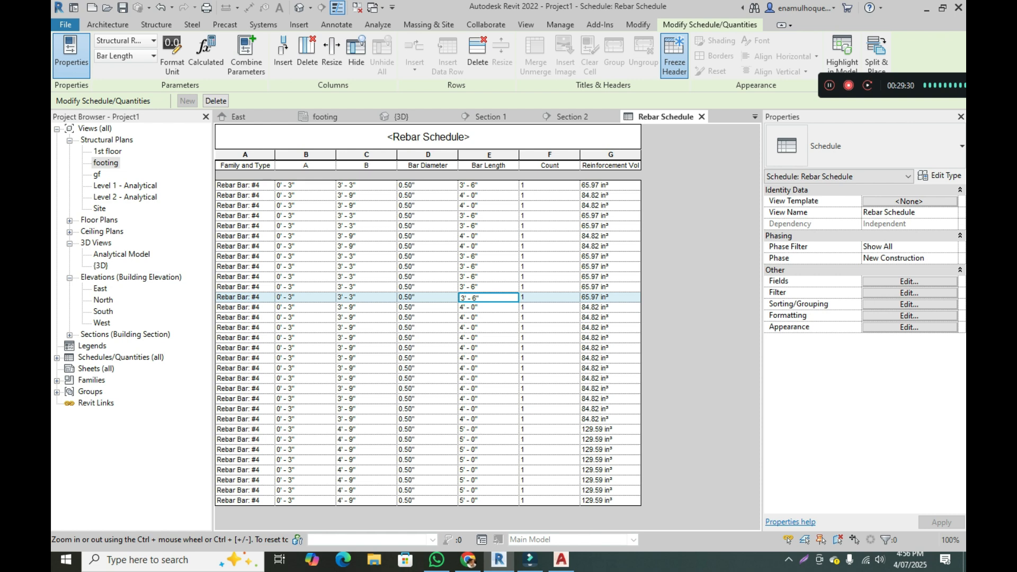
Turn on grand totals showing title, count and totals in the rebar schedule's sorting and grouping settings.
{"action": "left_click", "coordinate": [488, 266]}
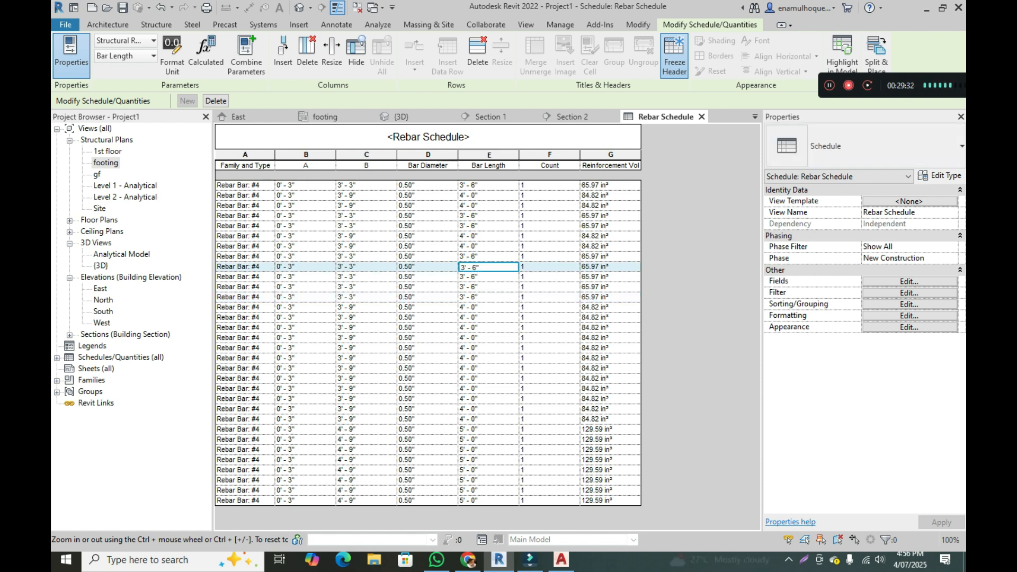
{"action": "left_click", "coordinate": [909, 293]}
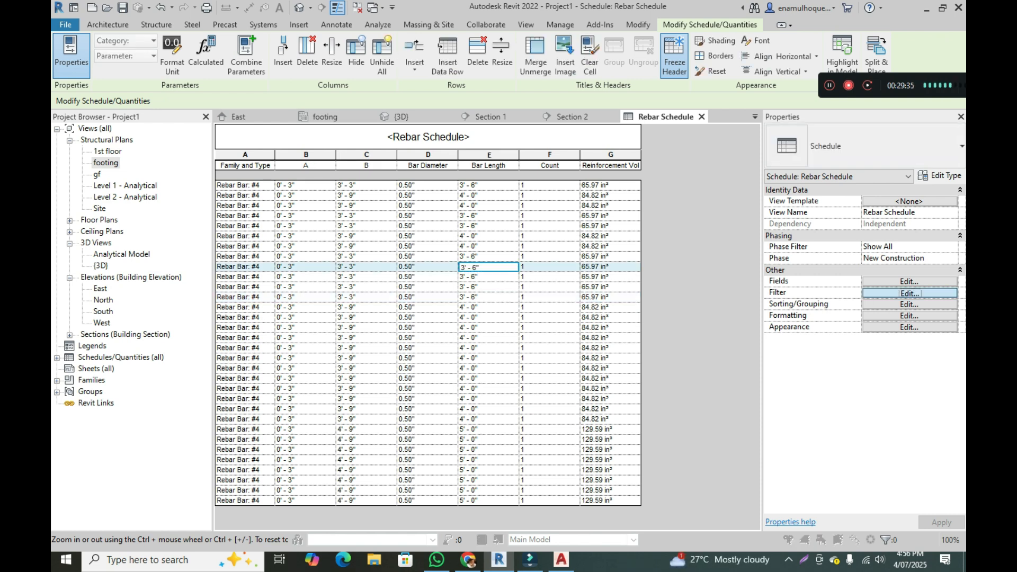
{"action": "left_click", "coordinate": [419, 115]}
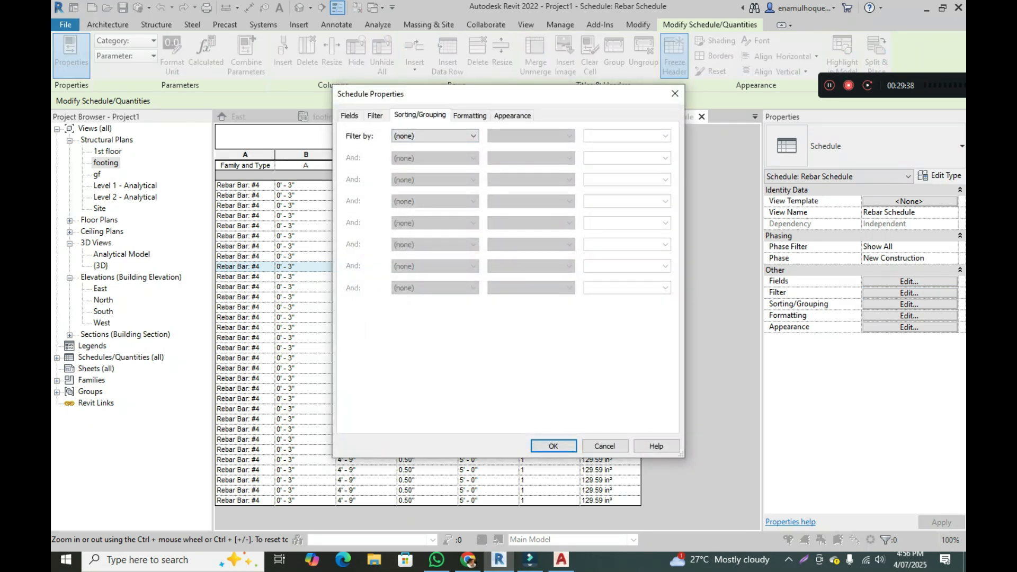
{"action": "left_click", "coordinate": [349, 290]}
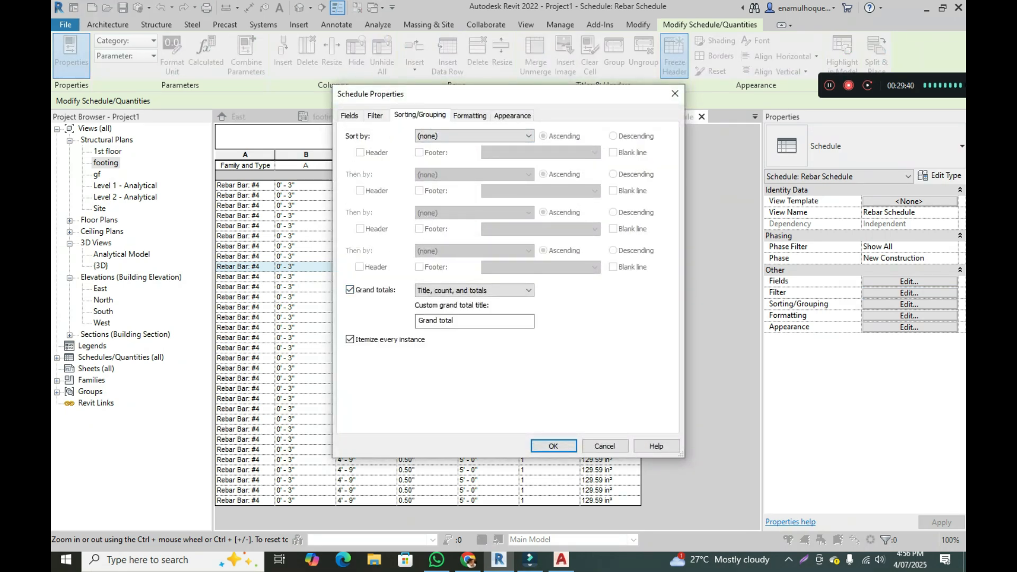
Sort the rebar schedule by Bar Length in ascending order, with a header, a title, count and totals footer, and a blank line.
{"action": "left_click", "coordinate": [473, 135]}
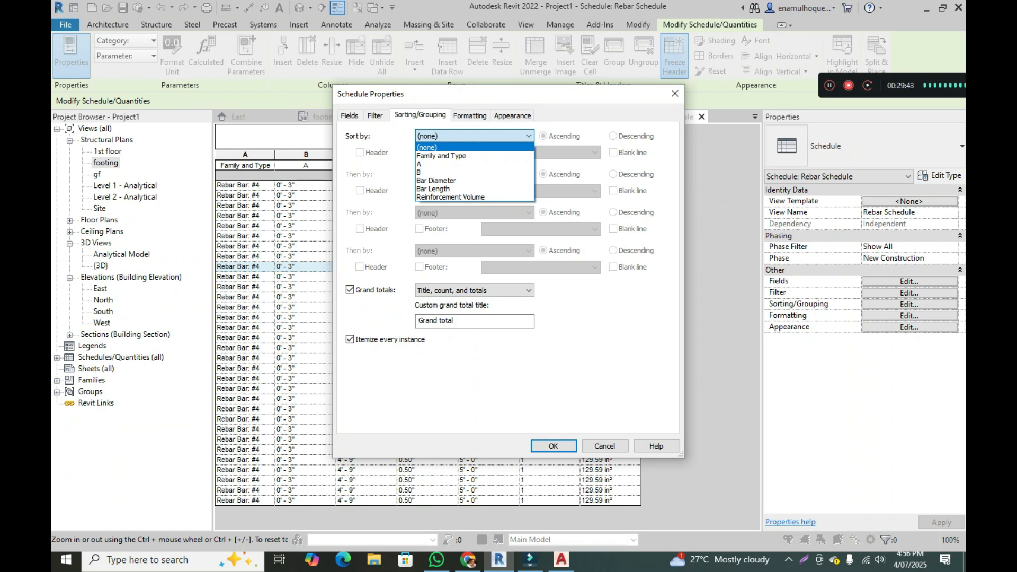
{"action": "left_click", "coordinate": [433, 188]}
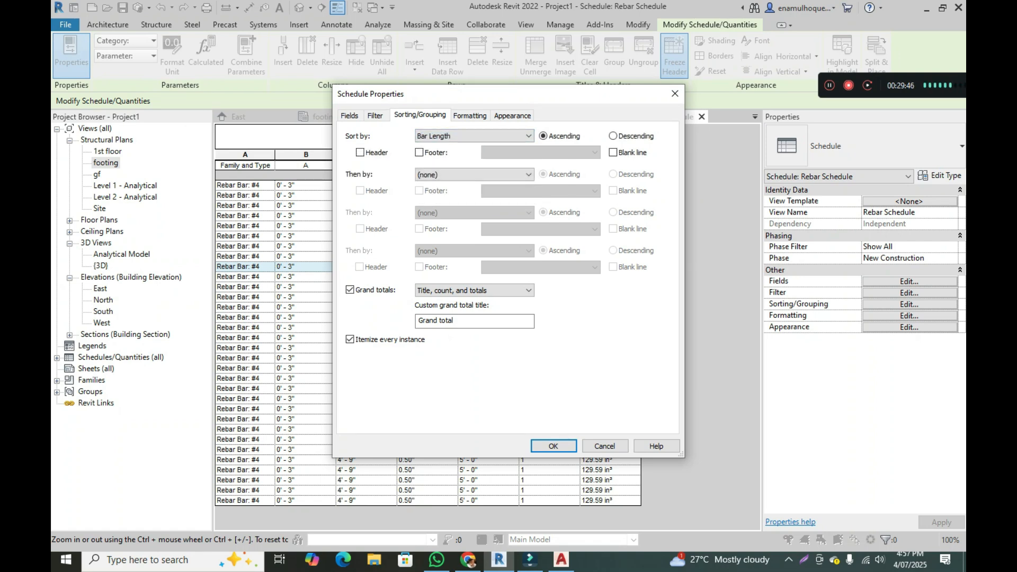
{"action": "left_click", "coordinate": [360, 153]}
{"action": "left_click", "coordinate": [419, 152]}
{"action": "left_click", "coordinate": [612, 152]}
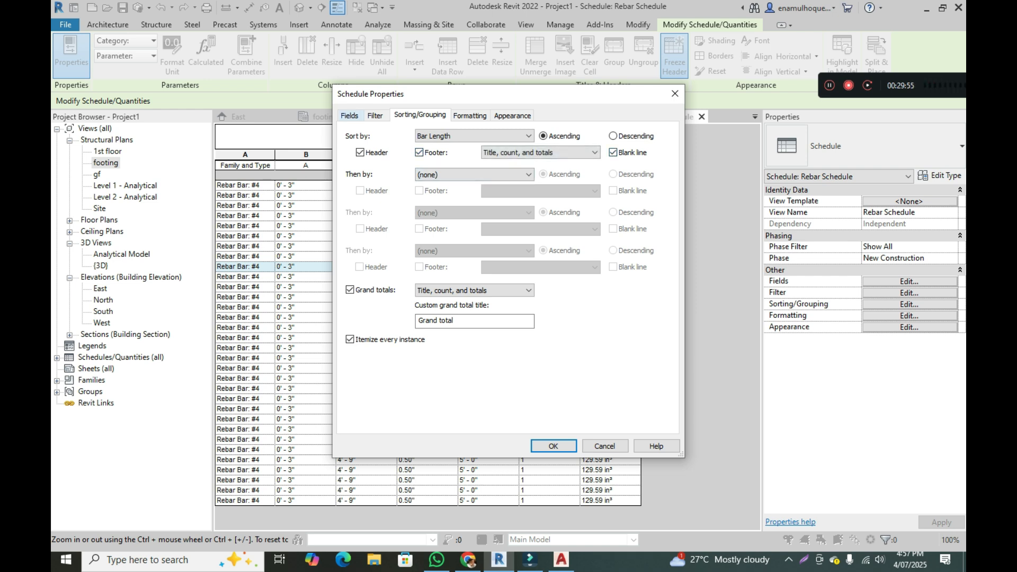
Set the Reinforcement Volume field's formatting to Calculate totals.
{"action": "left_click", "coordinate": [349, 116]}
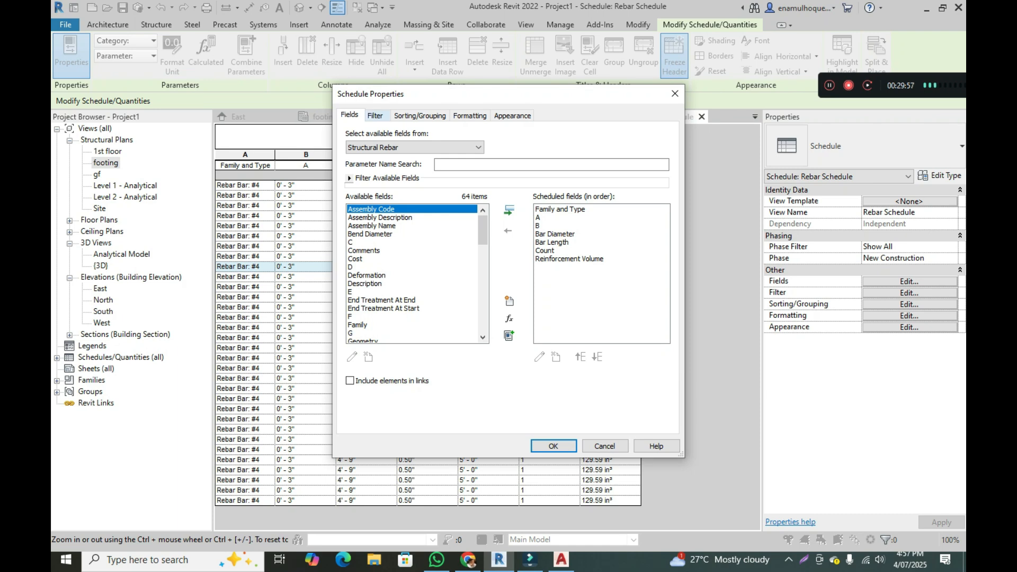
{"action": "left_click", "coordinate": [375, 115]}
{"action": "left_click", "coordinate": [470, 115]}
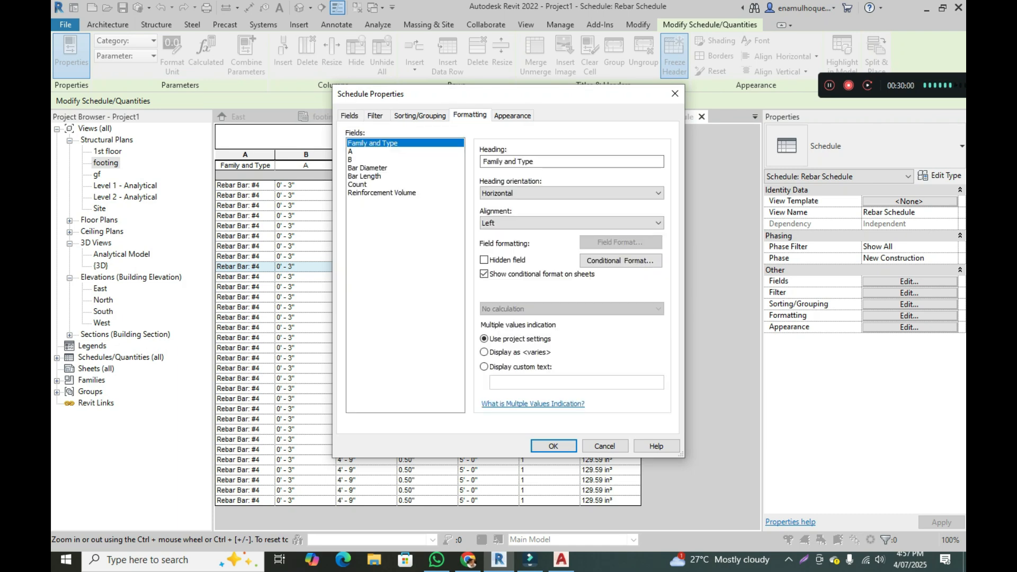
{"action": "left_click", "coordinate": [365, 176]}
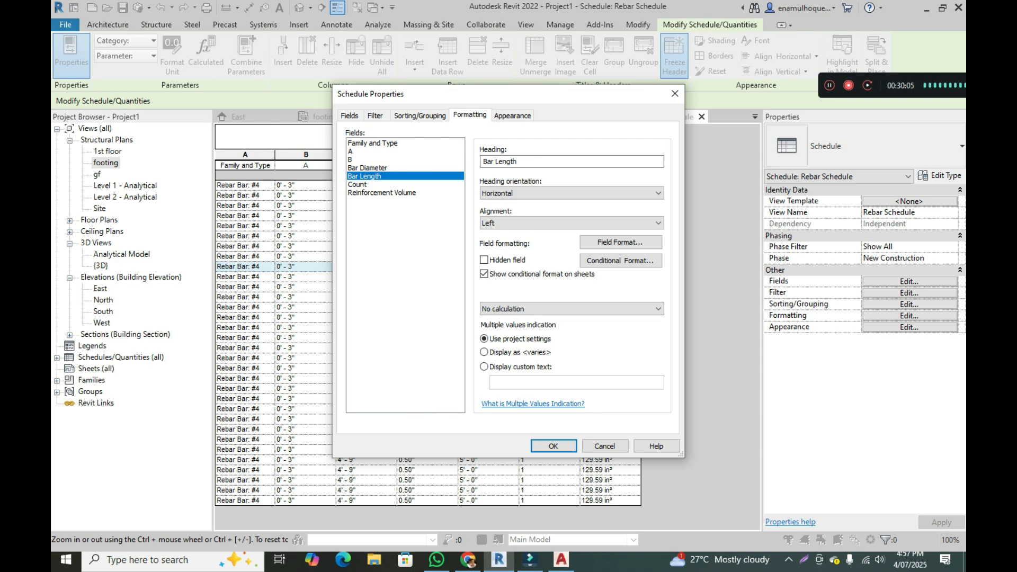
{"action": "left_click", "coordinate": [382, 192]}
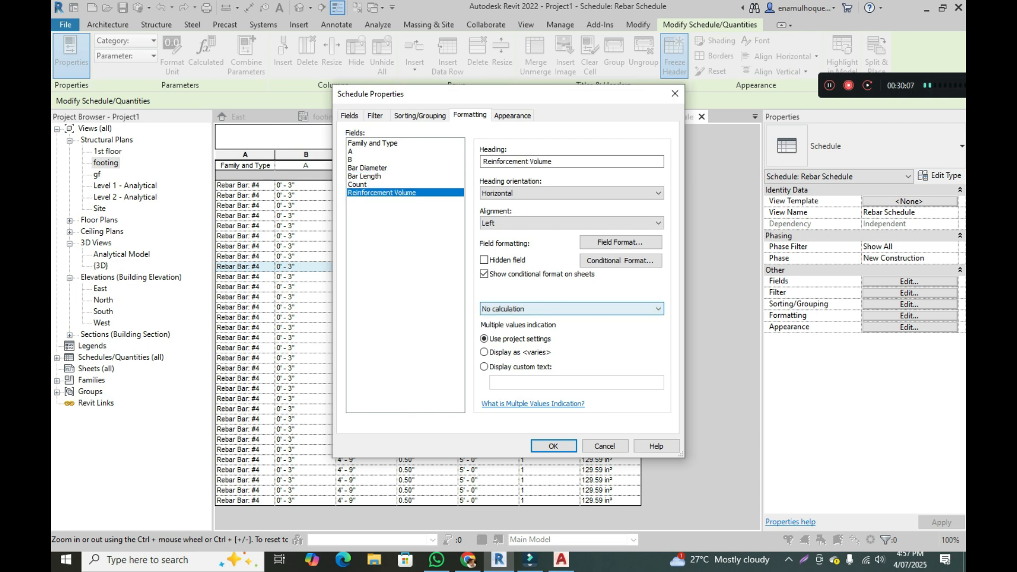
{"action": "left_click", "coordinate": [571, 308]}
{"action": "left_click", "coordinate": [509, 329]}
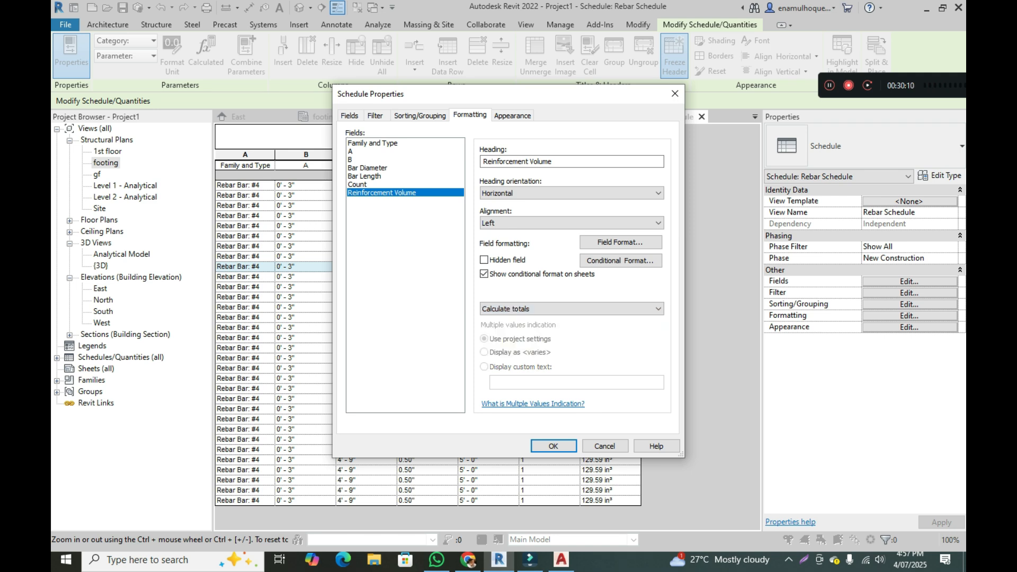
Set the Bar Length field to Calculate totals and apply the rebar schedule's settings.
{"action": "left_click", "coordinate": [365, 176]}
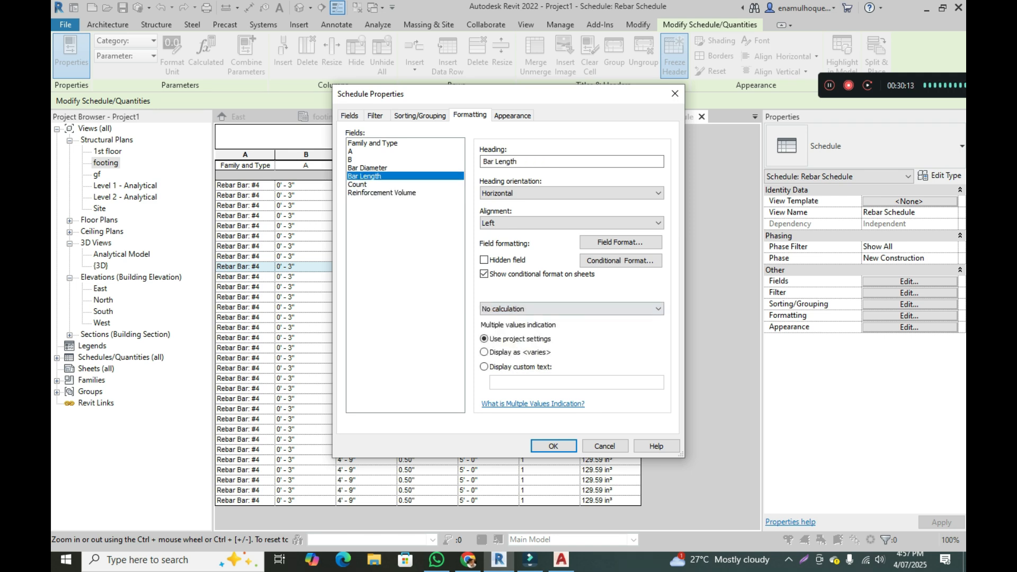
{"action": "left_click", "coordinate": [572, 309]}
{"action": "left_click", "coordinate": [508, 329]}
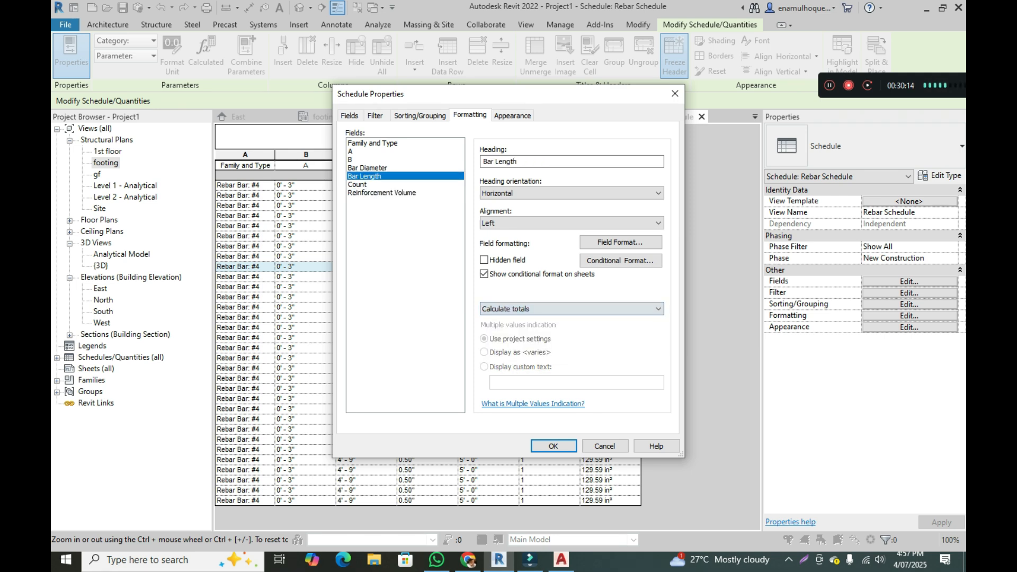
{"action": "left_click", "coordinate": [552, 446]}
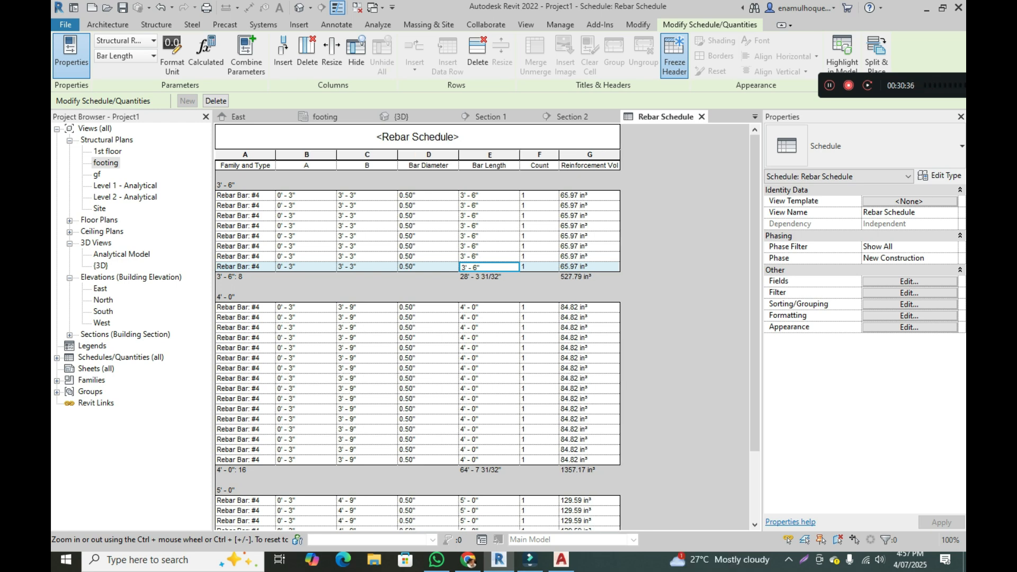
Narrow the Count column of the rebar schedule to fit its heading.
{"action": "scroll", "coordinate": [419, 329], "scroll_direction": "down", "scroll_amount": 1}
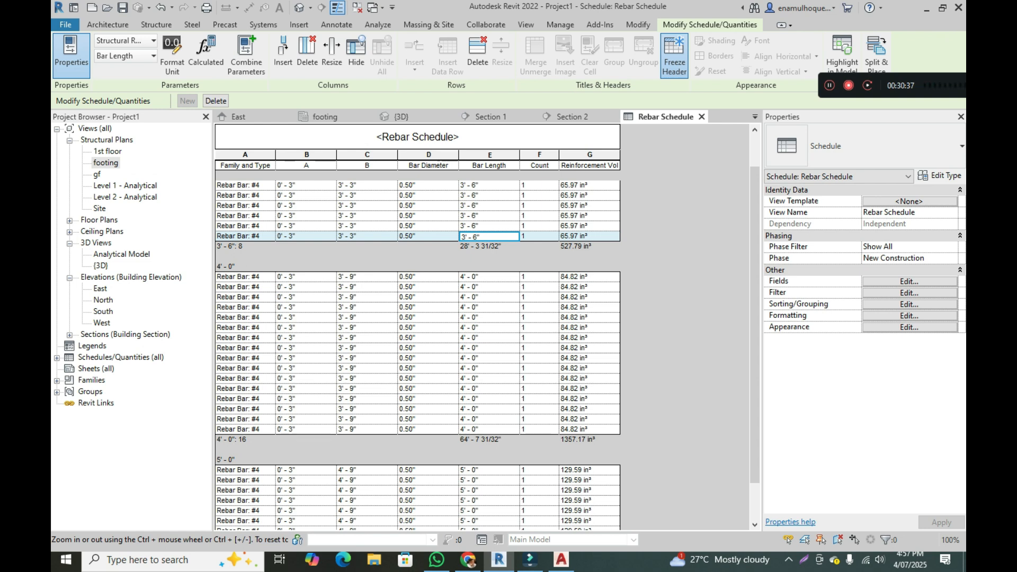
{"action": "scroll", "coordinate": [419, 328], "scroll_direction": "down", "scroll_amount": 1}
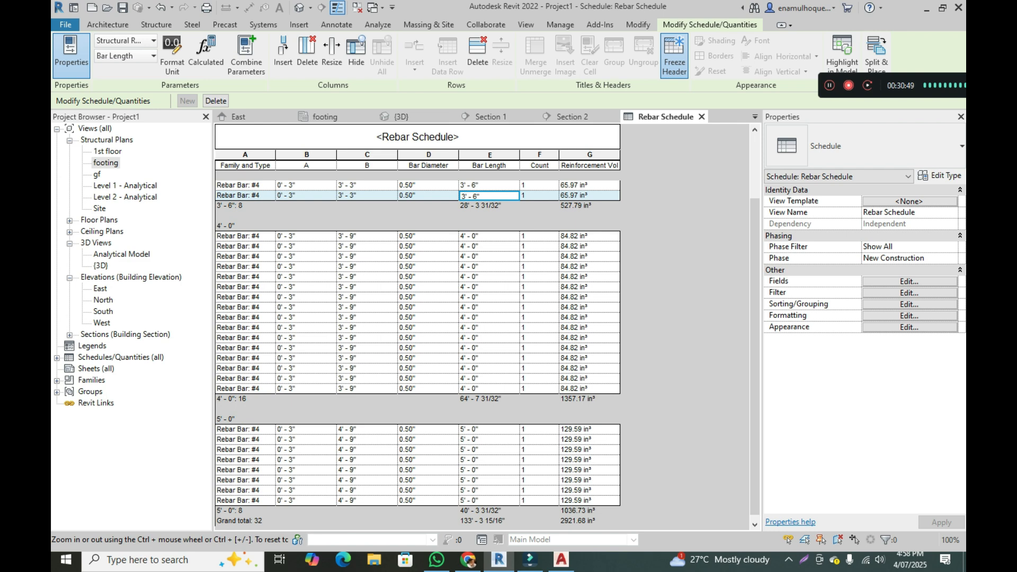
{"action": "scroll", "coordinate": [417, 328], "scroll_direction": "up", "scroll_amount": 2}
{"action": "left_click_drag", "start_coordinate": [558, 165], "coordinate": [562, 165]}
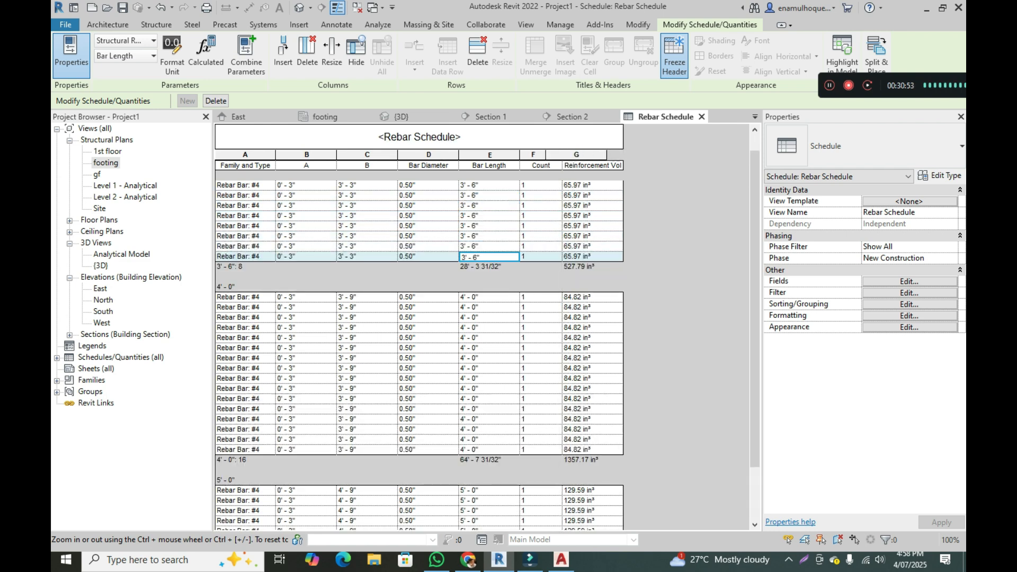
{"action": "left_click_drag", "start_coordinate": [561, 157], "coordinate": [542, 156]}
{"action": "left_click", "coordinate": [573, 307]}
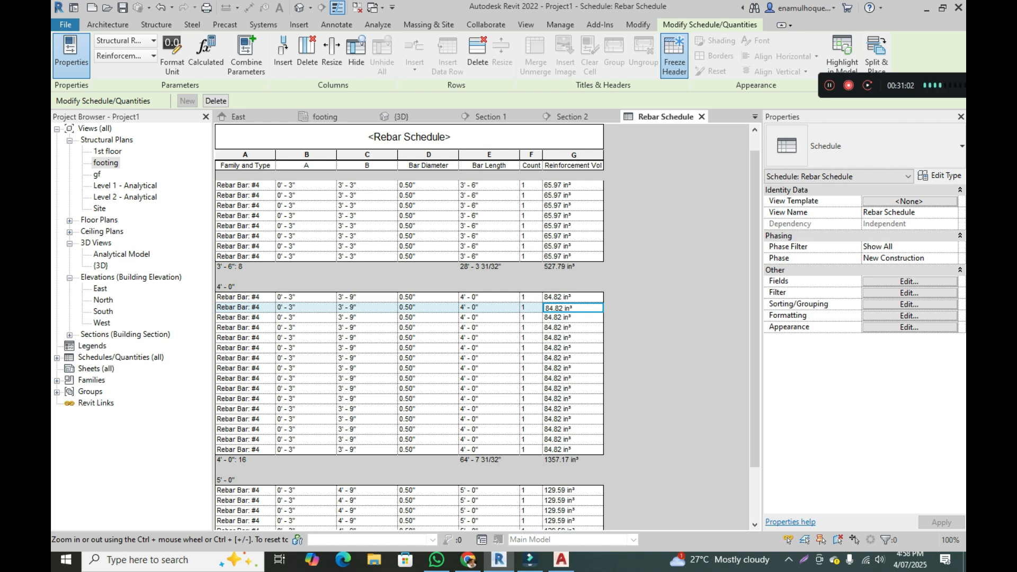
Look through the available Structural Rebar fields in the rebar schedule's properties.
{"action": "left_click", "coordinate": [909, 304]}
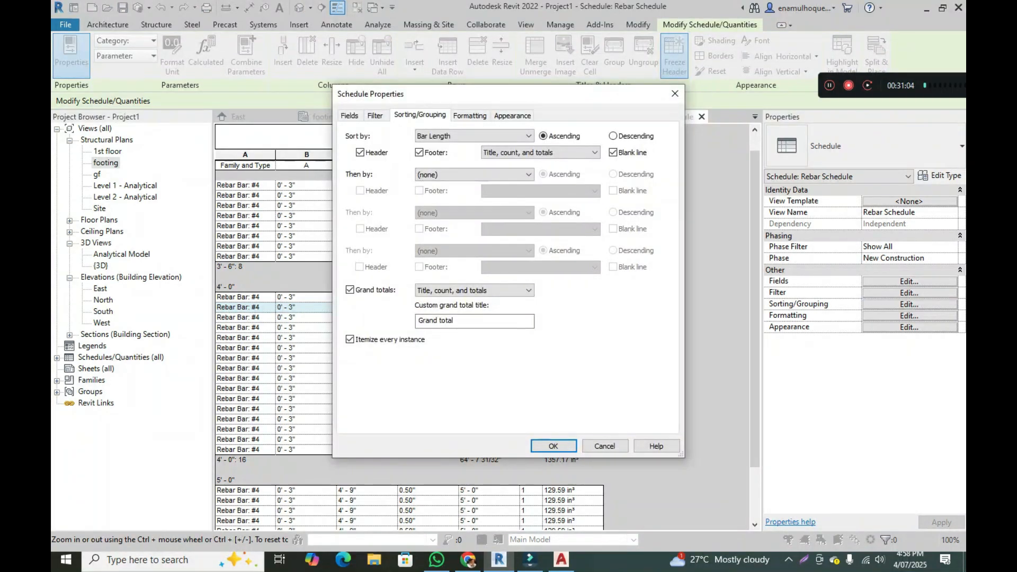
{"action": "left_click", "coordinate": [350, 115]}
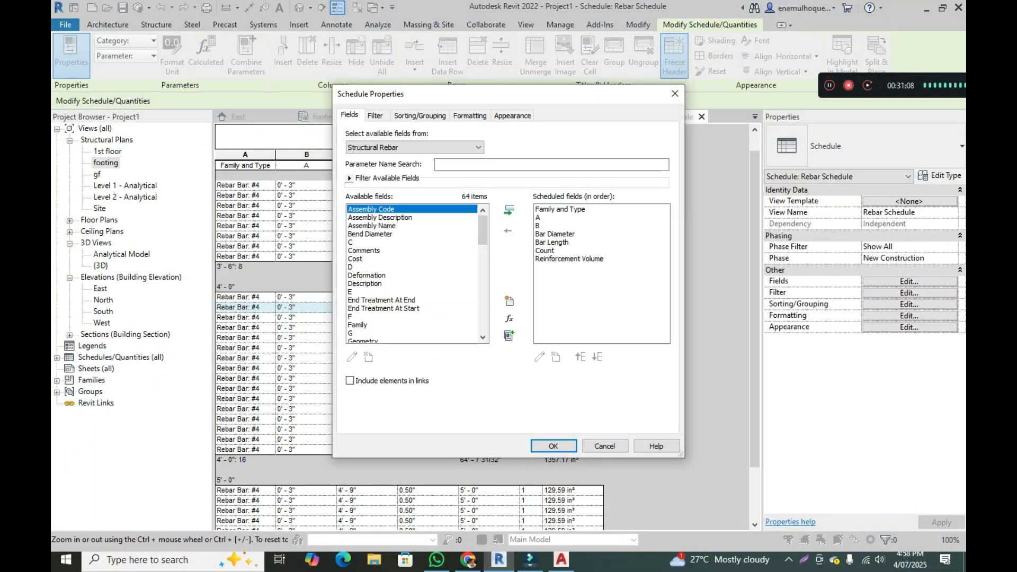
{"action": "scroll", "coordinate": [413, 272], "scroll_direction": "down", "scroll_amount": 3}
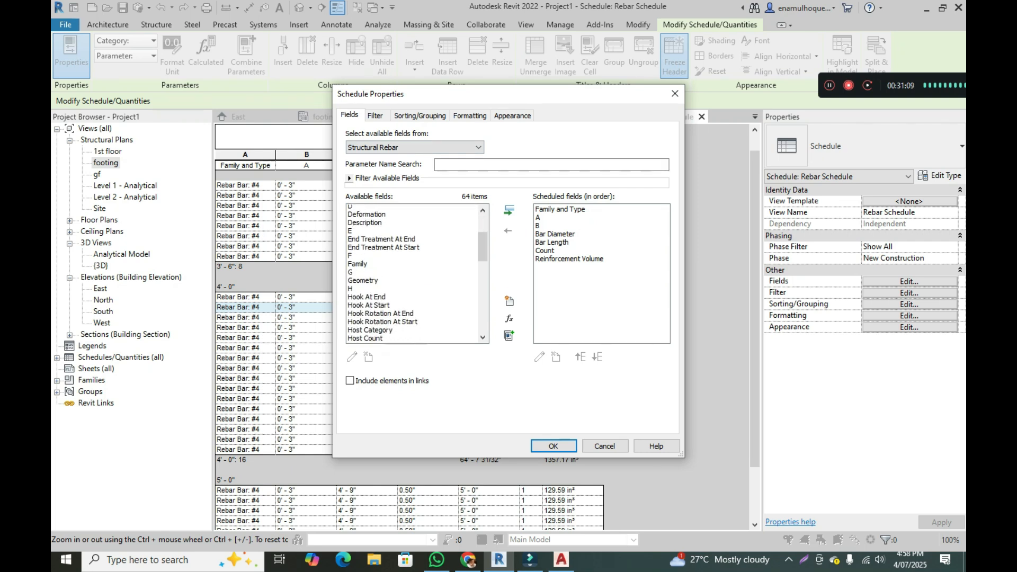
{"action": "scroll", "coordinate": [416, 273], "scroll_direction": "down", "scroll_amount": 5}
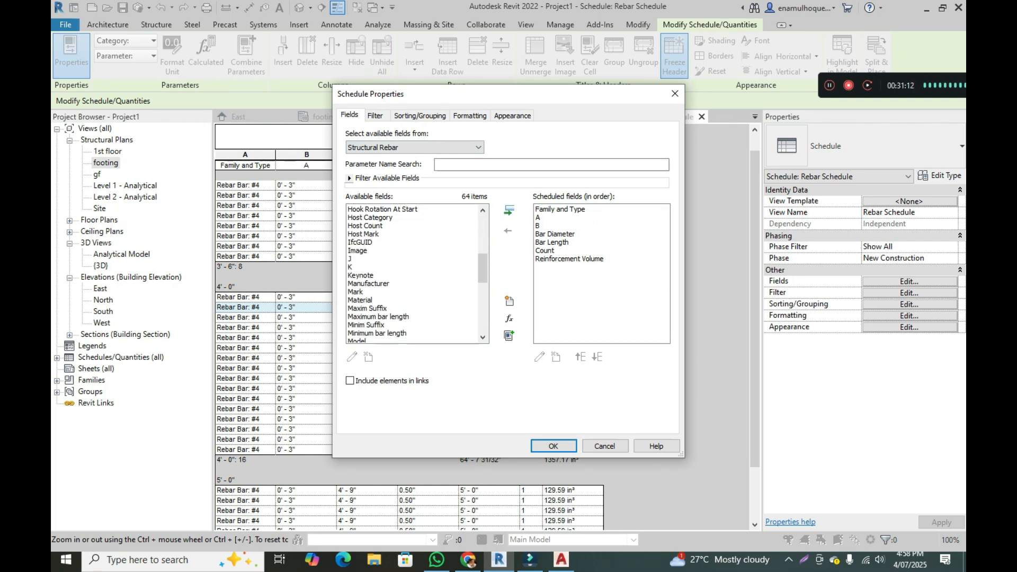
{"action": "scroll", "coordinate": [392, 318], "scroll_direction": "down", "scroll_amount": 7}
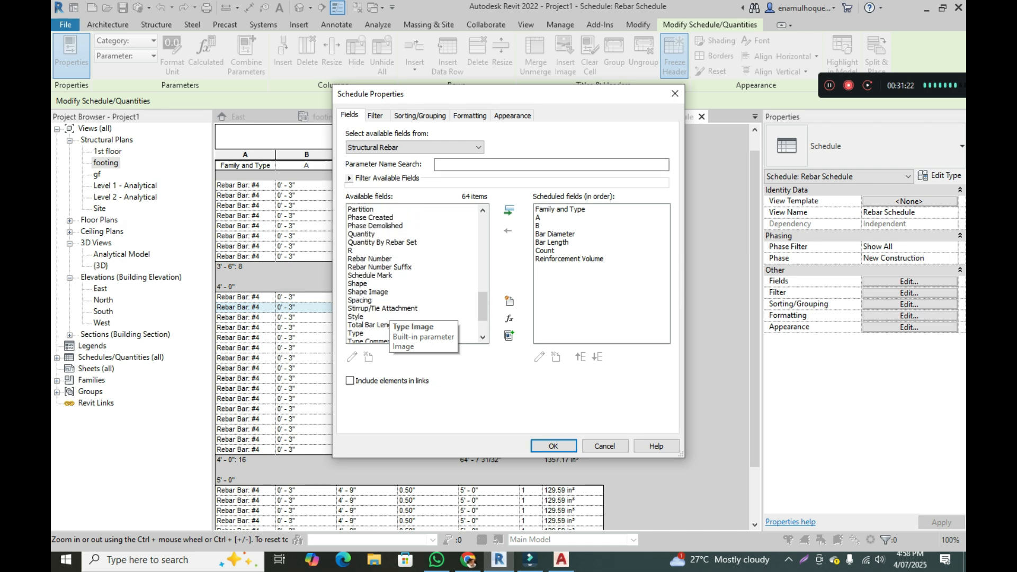
{"action": "scroll", "coordinate": [390, 321], "scroll_direction": "up", "scroll_amount": 5}
{"action": "scroll", "coordinate": [384, 295], "scroll_direction": "up", "scroll_amount": 4}
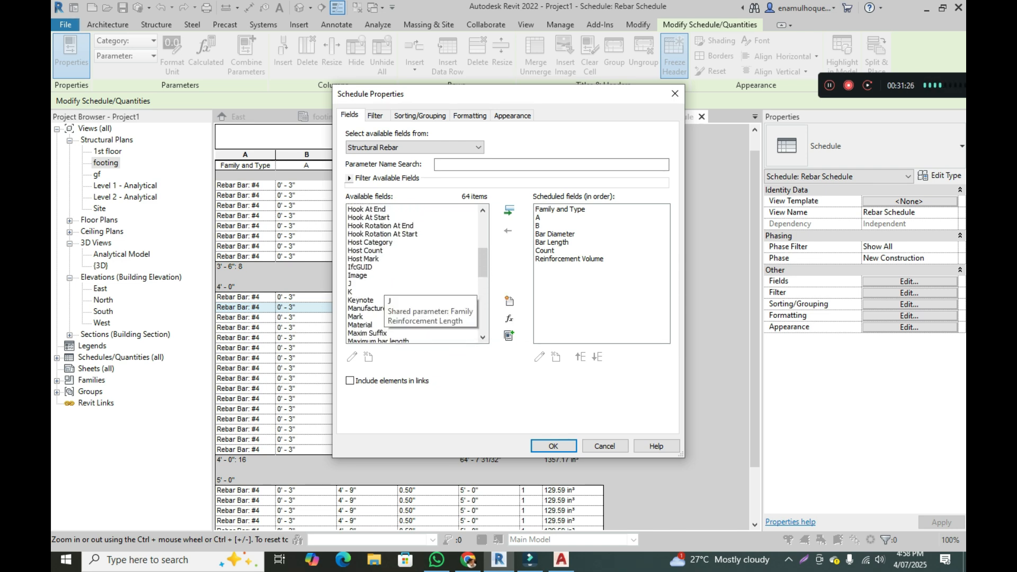
{"action": "scroll", "coordinate": [383, 294], "scroll_direction": "up", "scroll_amount": 2}
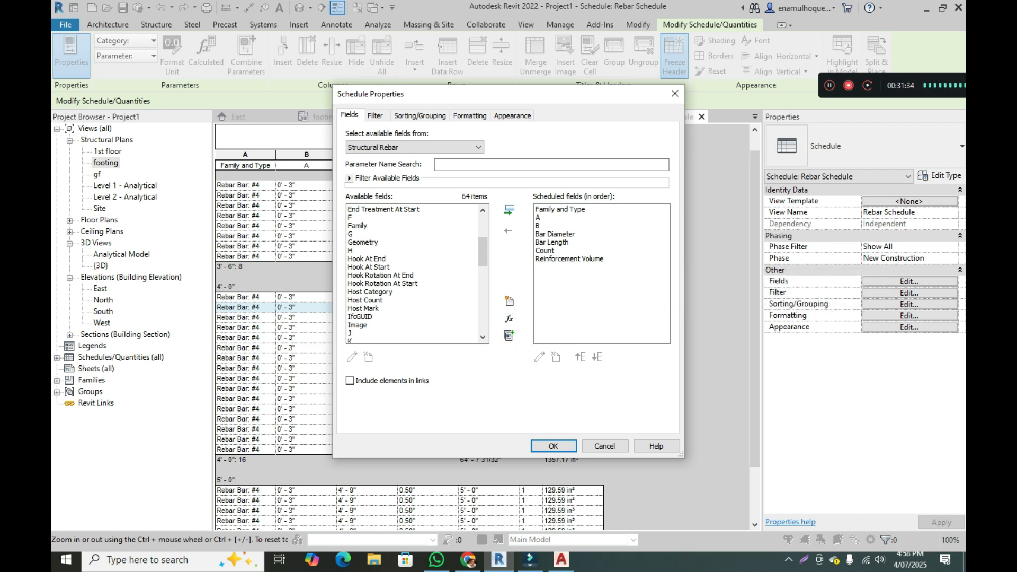
Create a calculated value named Weight for the rebar schedule, using the Common discipline and the Number type.
{"action": "left_click", "coordinate": [509, 319]}
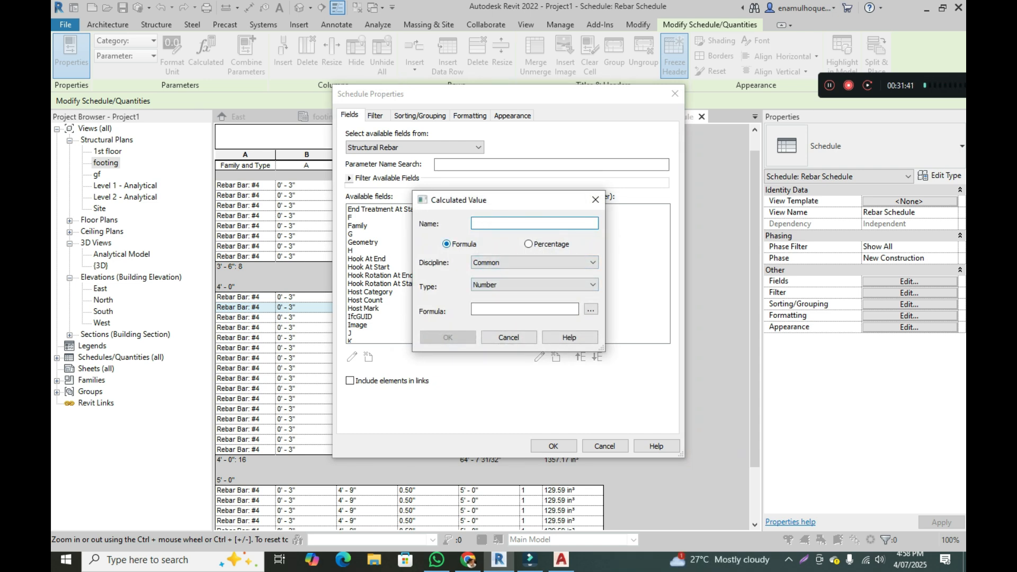
{"action": "type", "text": "Weight"}
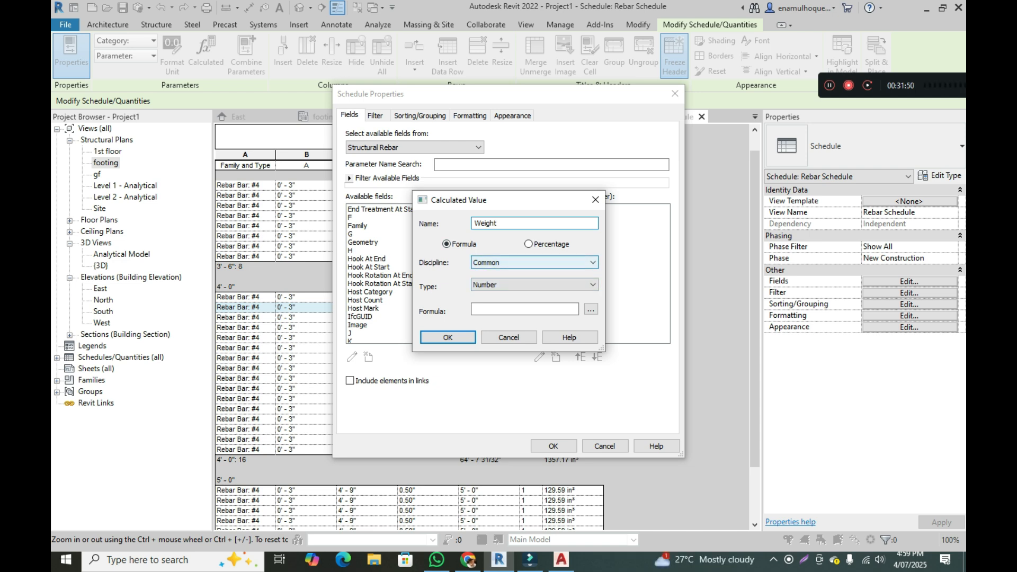
{"action": "left_click", "coordinate": [534, 285]}
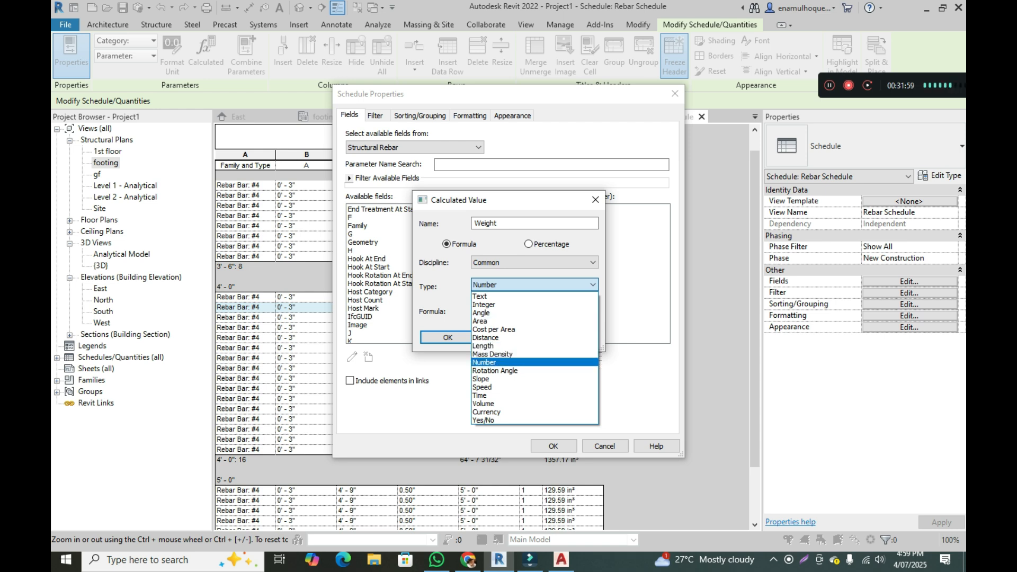
{"action": "left_click", "coordinate": [485, 362]}
Set the Weight value's formula to Reinforcement Volume*.1285/1in^3 and apply the new field to the rebar schedule.
{"action": "left_click", "coordinate": [524, 309]}
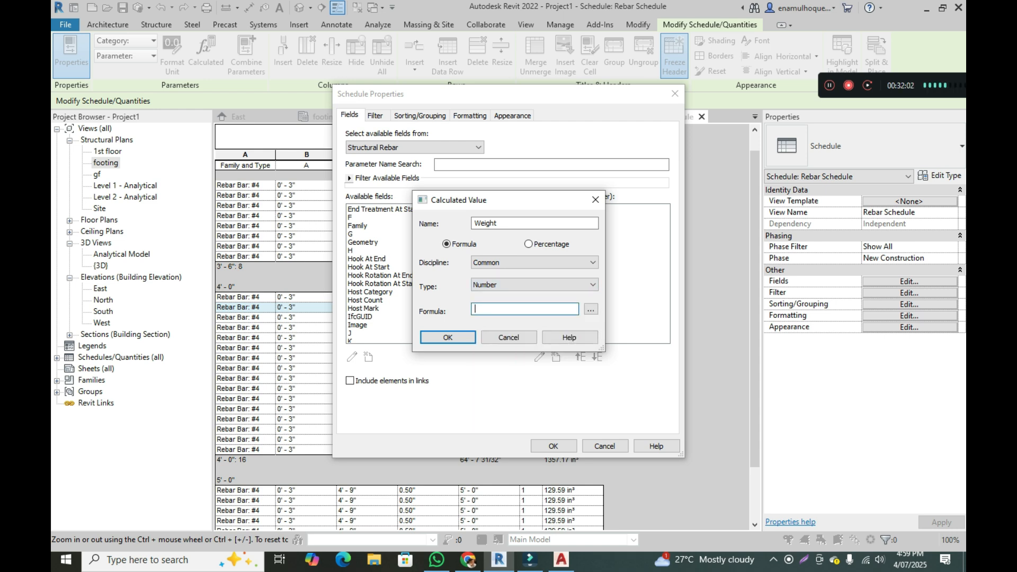
{"action": "left_click", "coordinate": [590, 310]}
{"action": "left_click", "coordinate": [475, 254]}
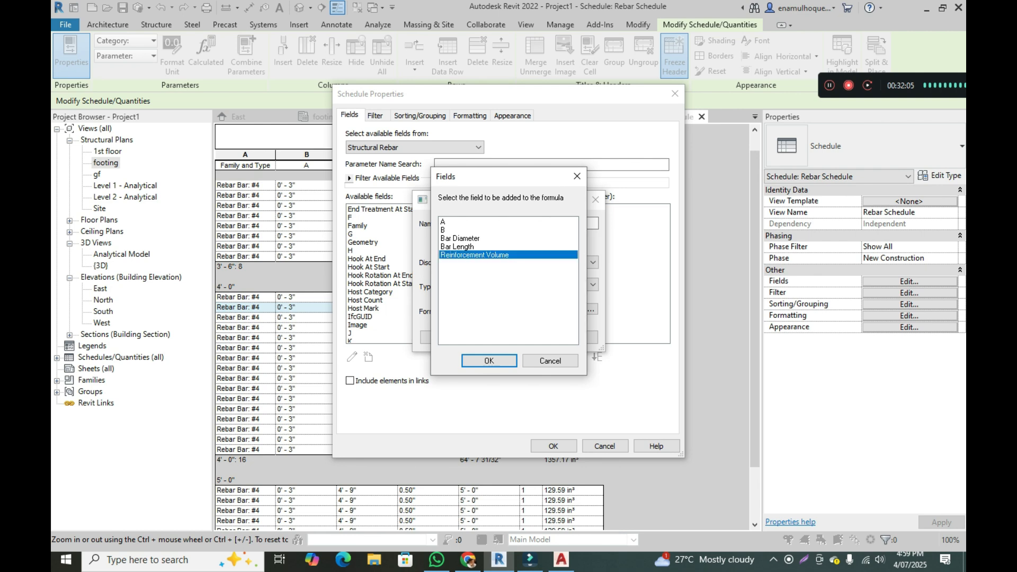
{"action": "left_click", "coordinate": [489, 360]}
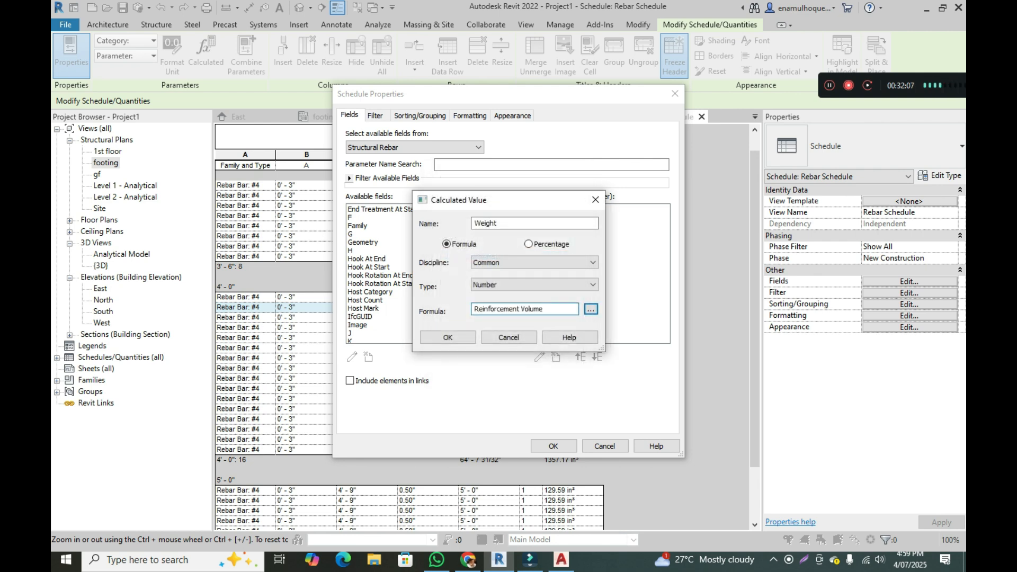
{"action": "type", "text": "*"}
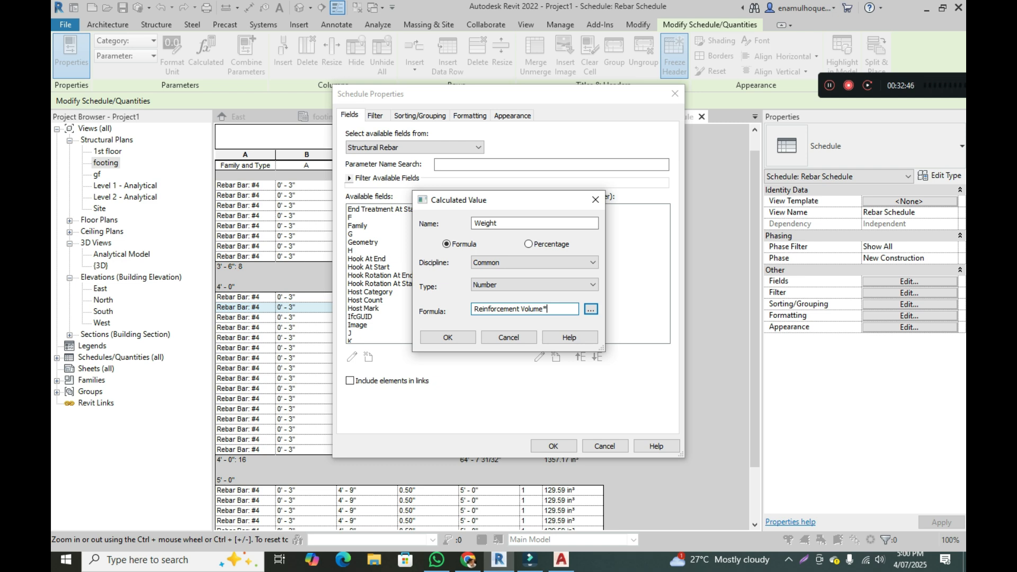
{"action": "key", "text": "super"}
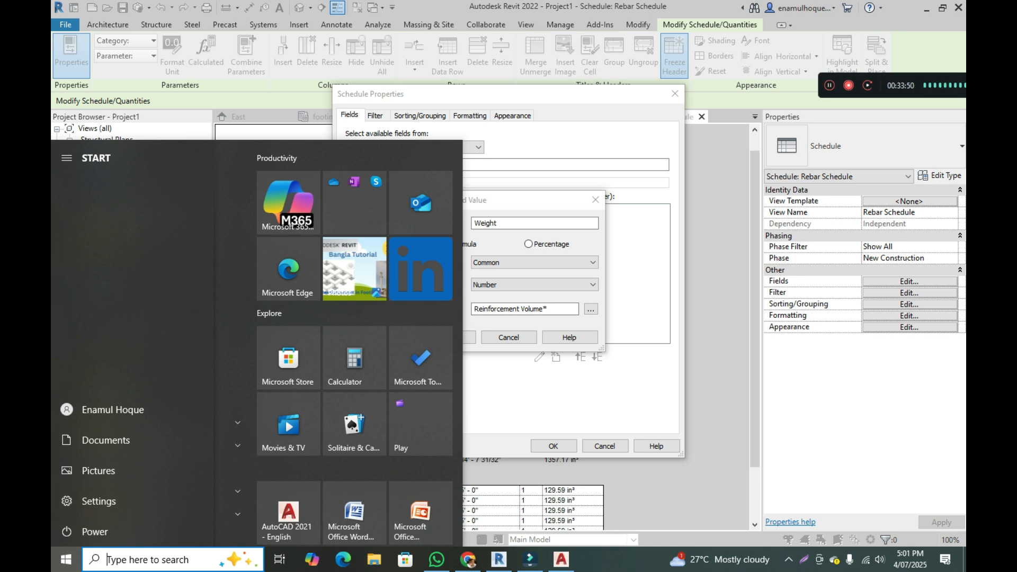
{"action": "left_click", "coordinate": [556, 309]}
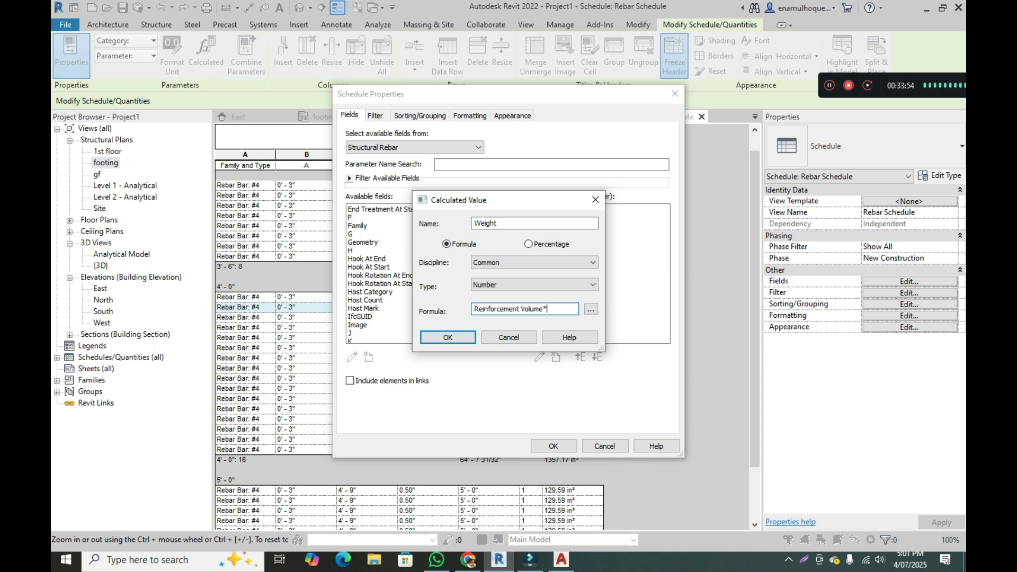
{"action": "type", "text": ".1285"}
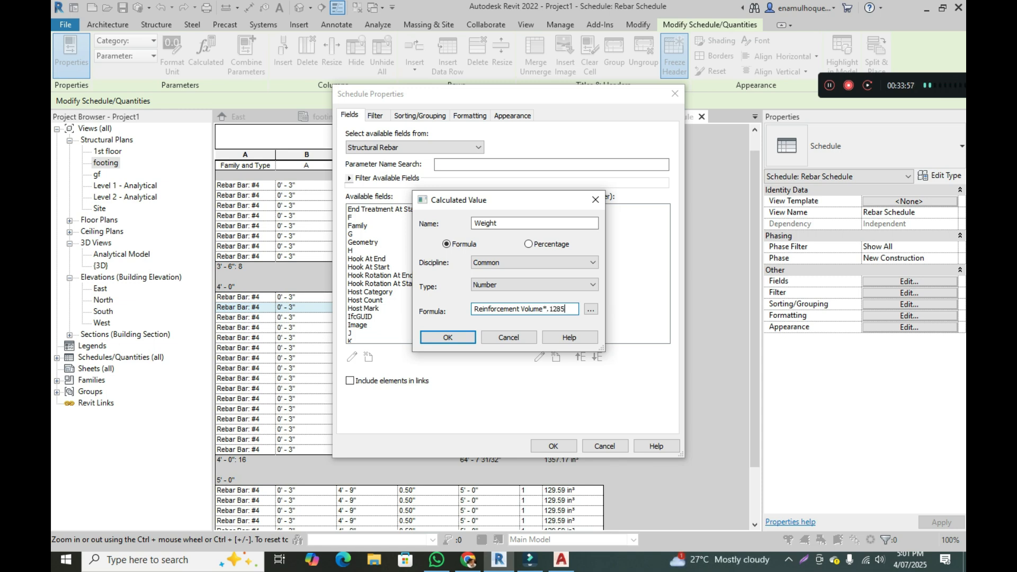
{"action": "type", "text": "/1in^3"}
{"action": "key", "text": "Return"}
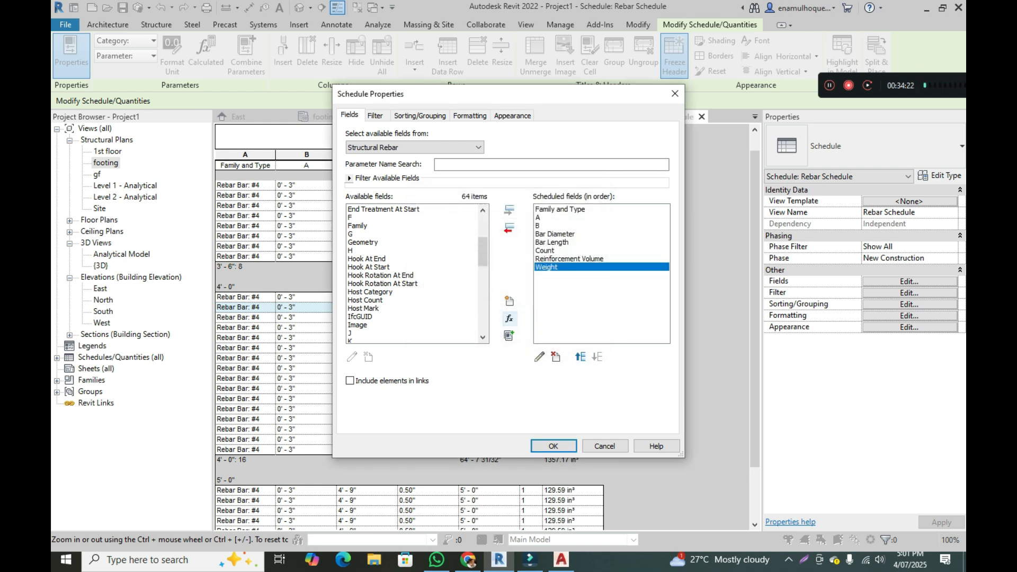
{"action": "left_click", "coordinate": [553, 446]}
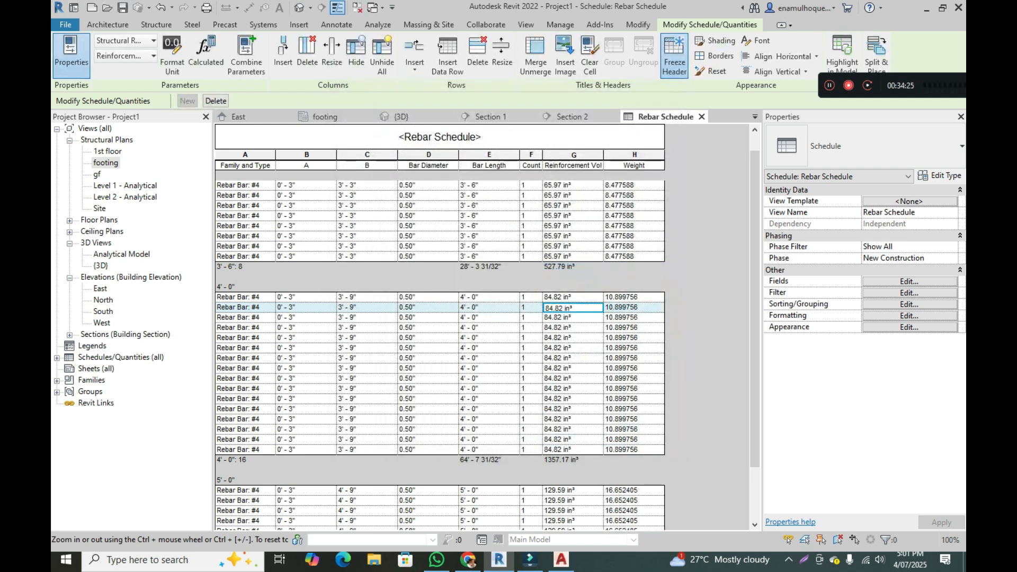
Set the Weight field's formatting to Calculate totals and apply it to the rebar schedule.
{"action": "scroll", "coordinate": [487, 339], "scroll_direction": "down", "scroll_amount": 5}
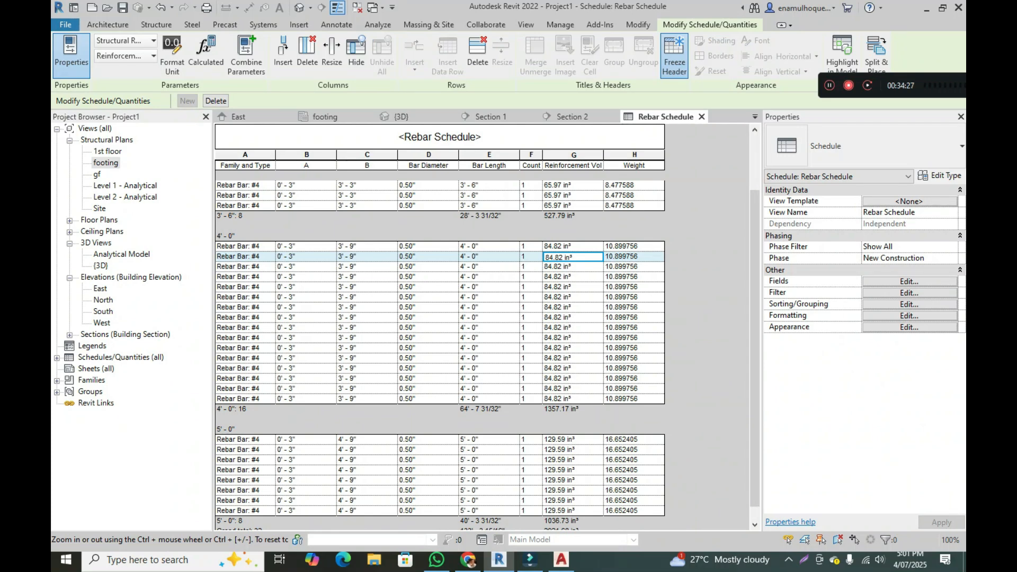
{"action": "scroll", "coordinate": [439, 328], "scroll_direction": "up", "scroll_amount": 1}
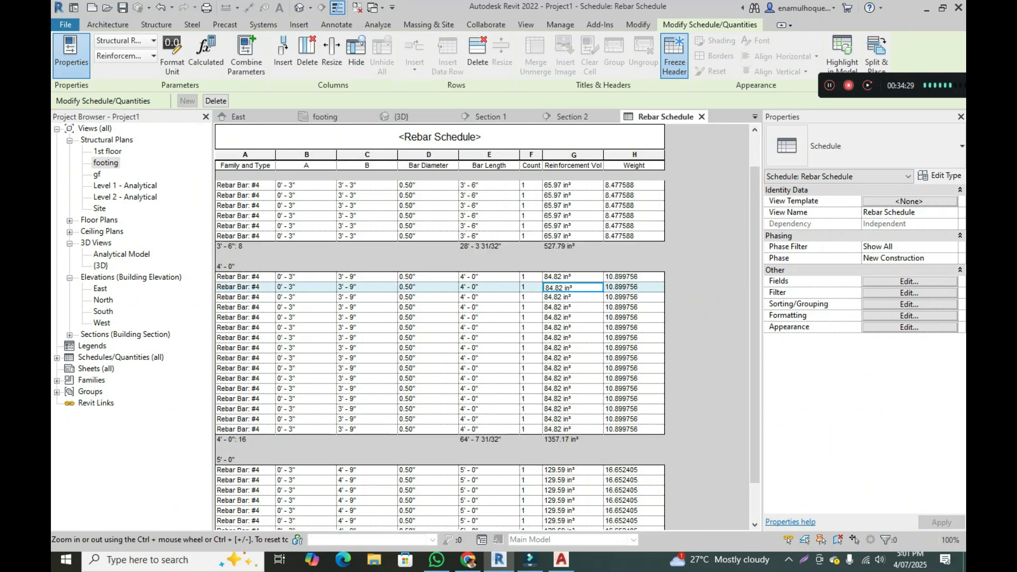
{"action": "scroll", "coordinate": [440, 328], "scroll_direction": "down", "scroll_amount": 2}
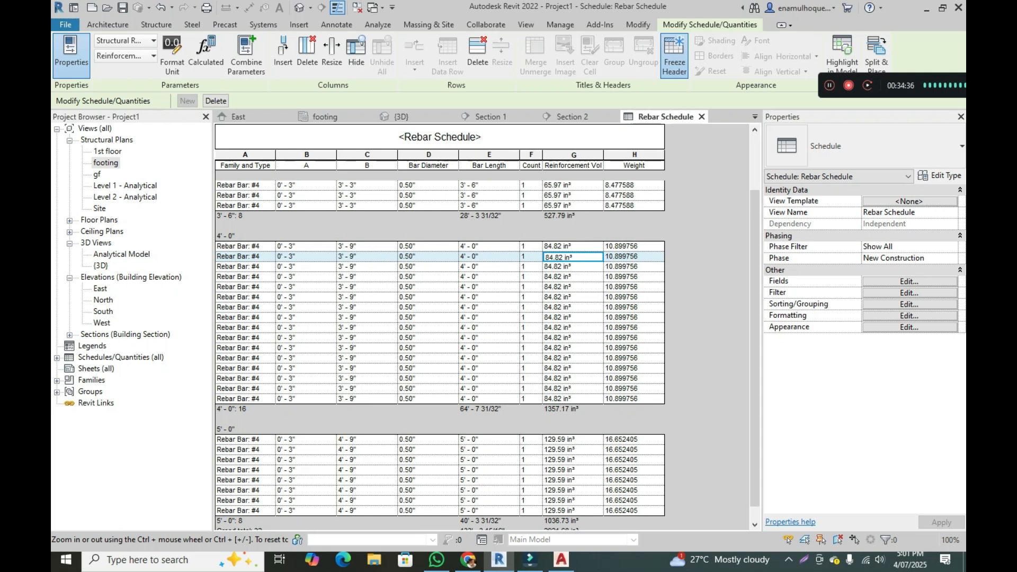
{"action": "left_click", "coordinate": [633, 196]}
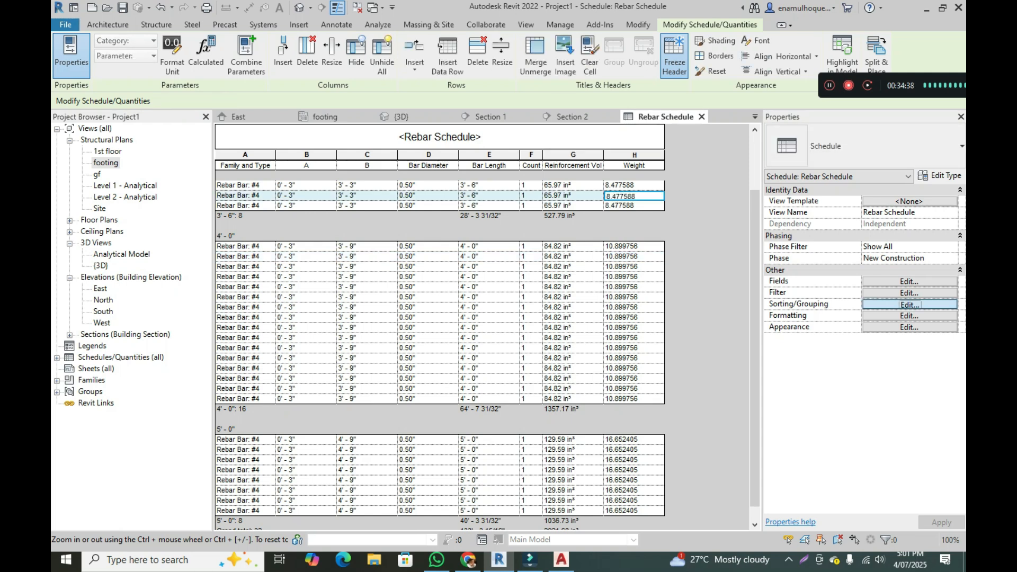
{"action": "left_click", "coordinate": [919, 304]}
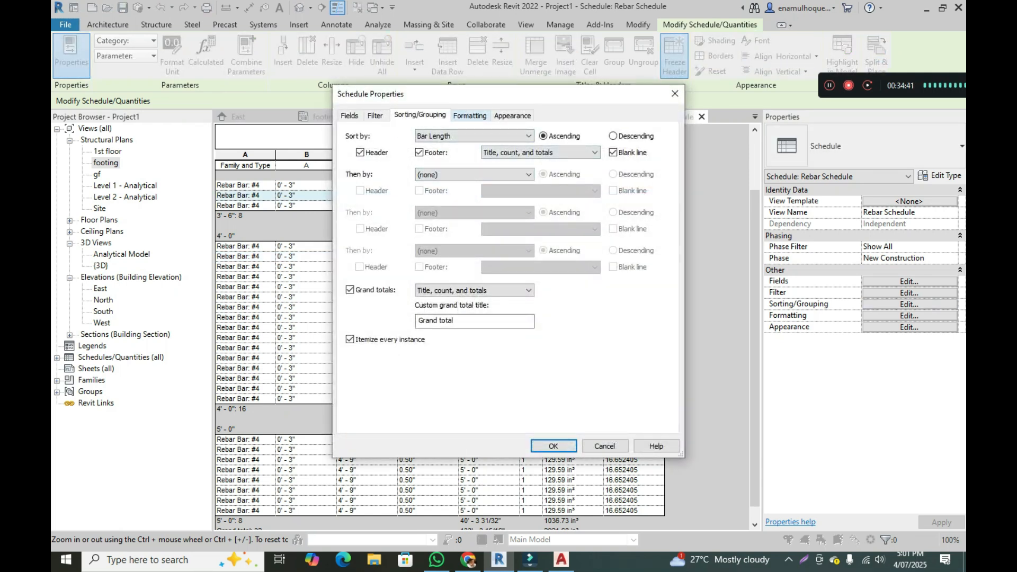
{"action": "left_click", "coordinate": [469, 116]}
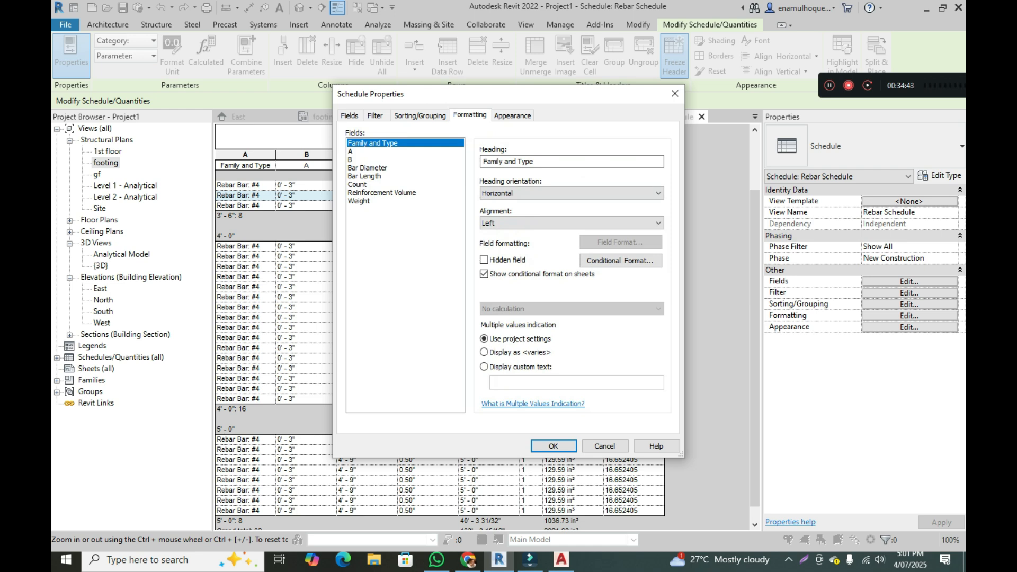
{"action": "left_click", "coordinate": [360, 202]}
{"action": "left_click", "coordinate": [572, 308]}
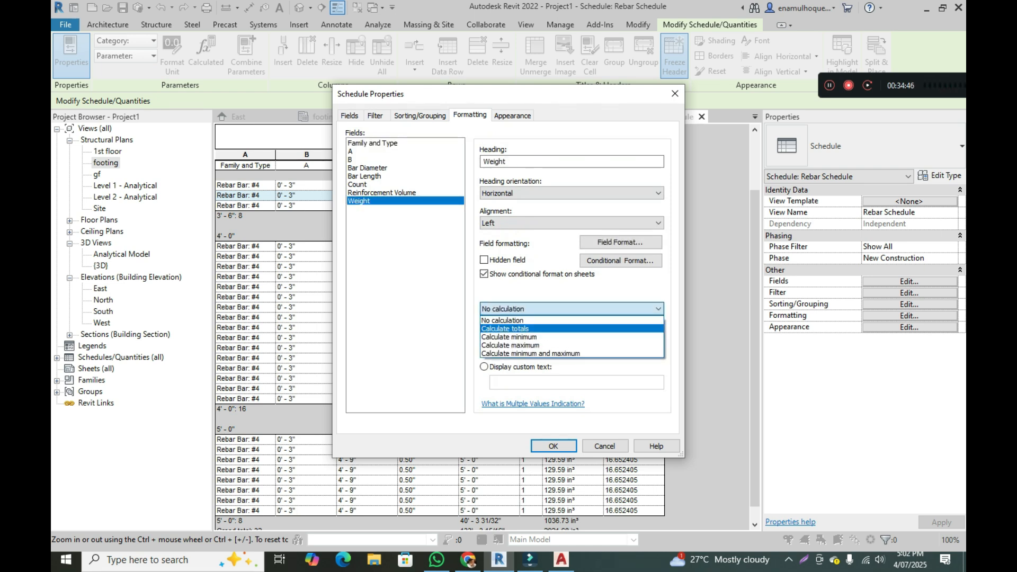
{"action": "left_click", "coordinate": [504, 328]}
{"action": "left_click", "coordinate": [553, 446]}
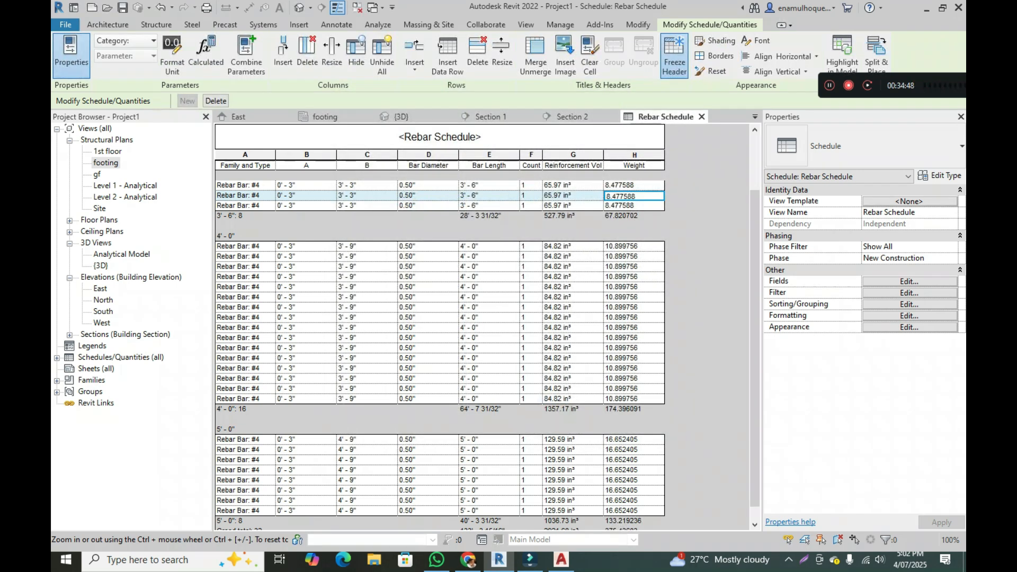
Narrow the Bar Diameter and Bar Length columns of the rebar schedule.
{"action": "scroll", "coordinate": [440, 349], "scroll_direction": "up", "scroll_amount": 2}
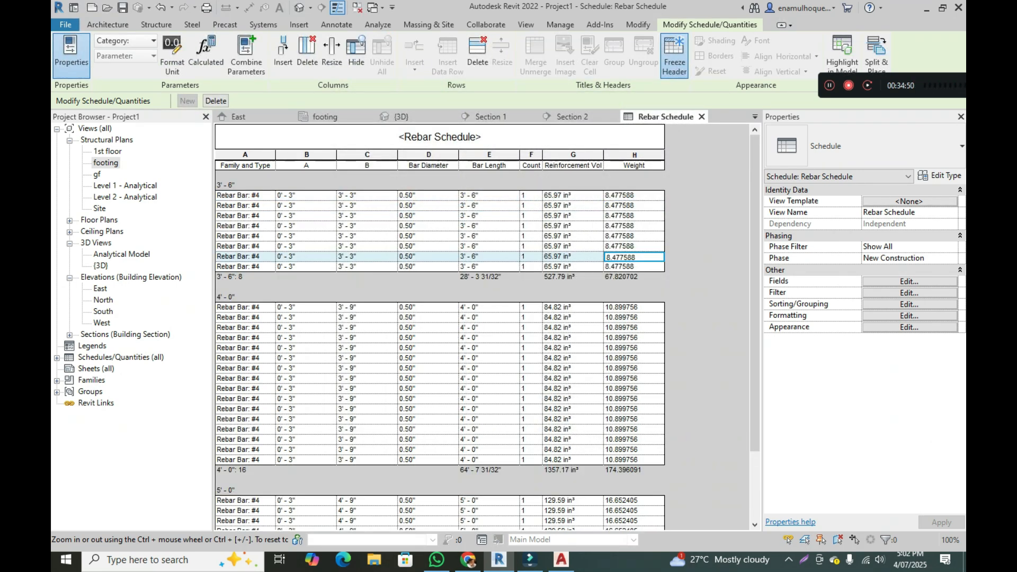
{"action": "scroll", "coordinate": [440, 350], "scroll_direction": "down", "scroll_amount": 1}
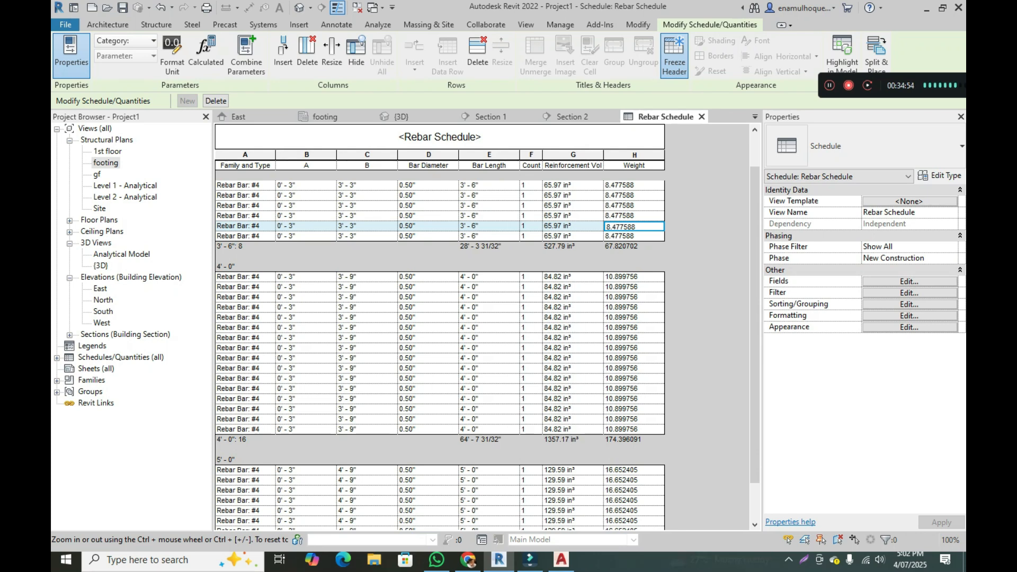
{"action": "scroll", "coordinate": [439, 350], "scroll_direction": "down", "scroll_amount": 1}
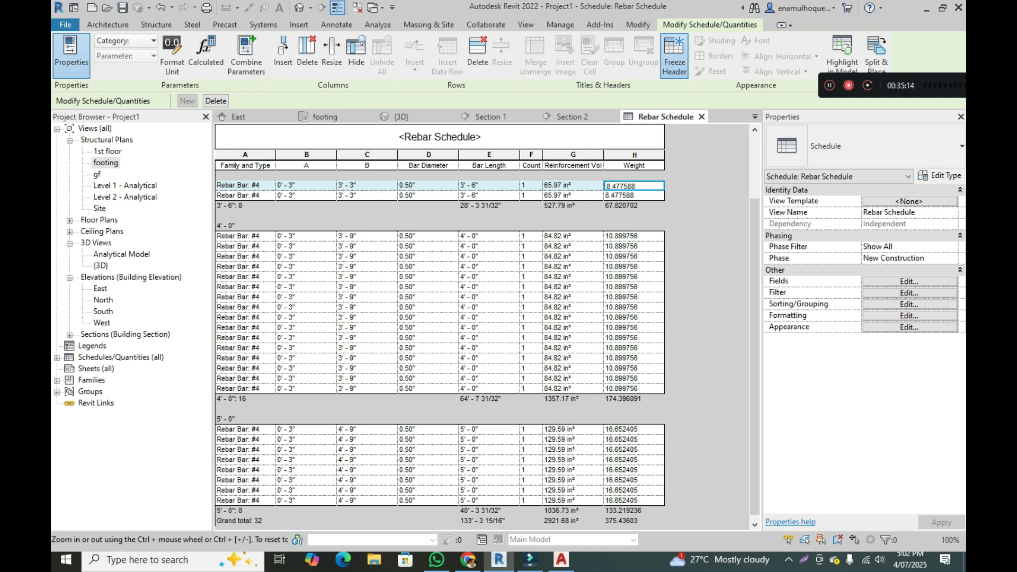
{"action": "left_click_drag", "start_coordinate": [459, 159], "coordinate": [428, 159]}
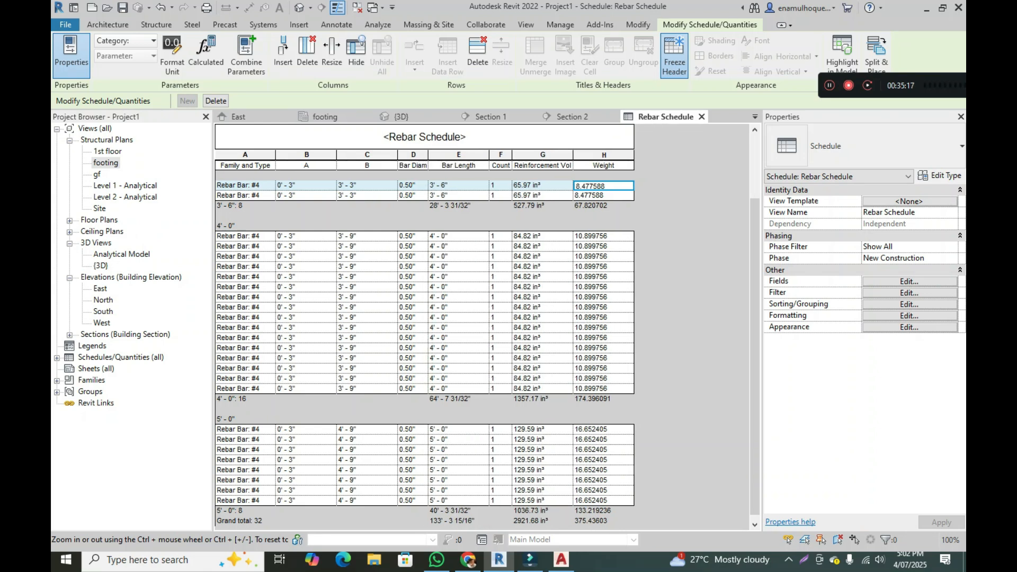
{"action": "left_click_drag", "start_coordinate": [489, 159], "coordinate": [463, 159]}
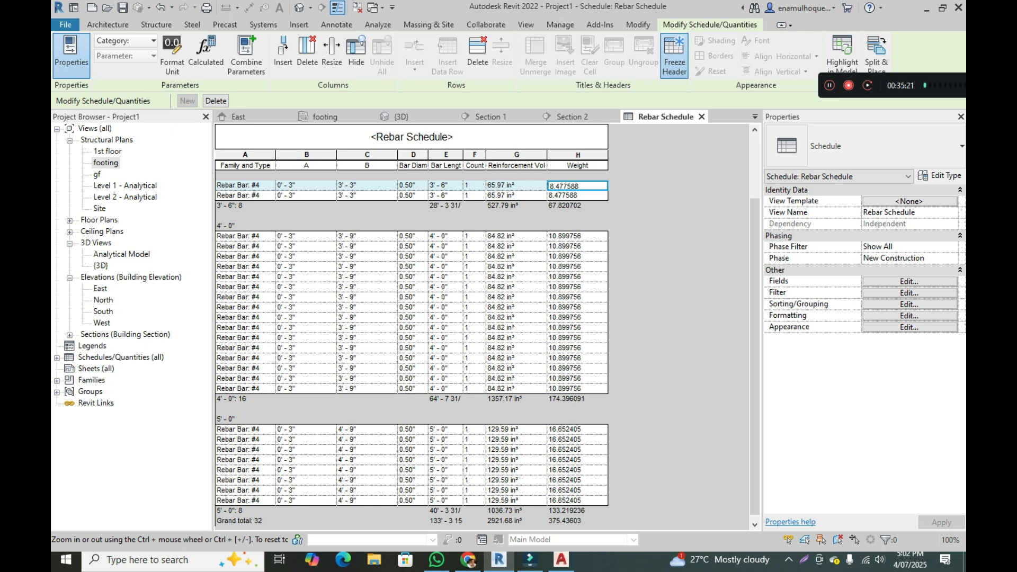
Add the C field directly after B in the rebar schedule's scheduled fields and apply the change.
{"action": "scroll", "coordinate": [412, 328], "scroll_direction": "up", "scroll_amount": 3}
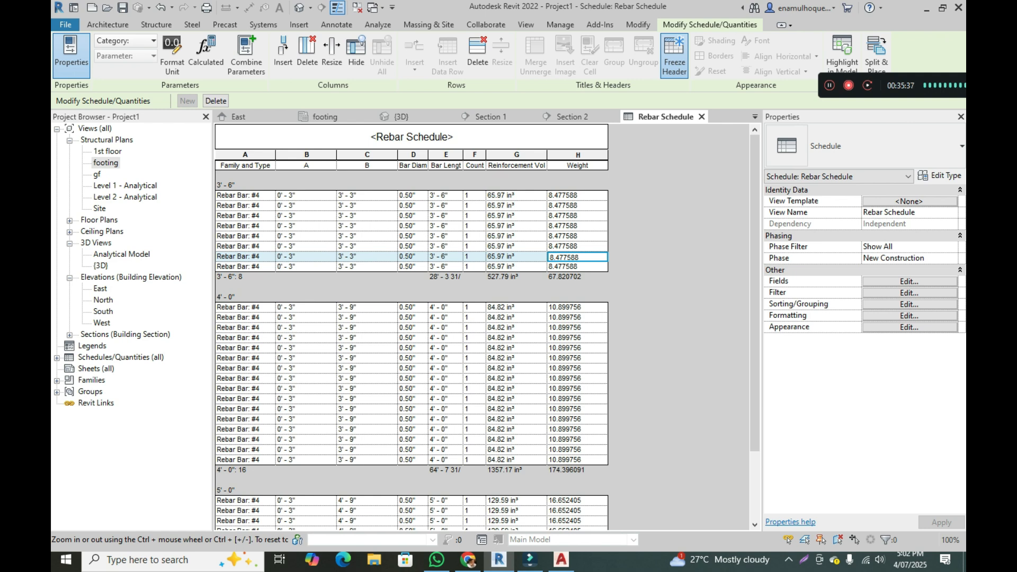
{"action": "left_click", "coordinate": [577, 237]}
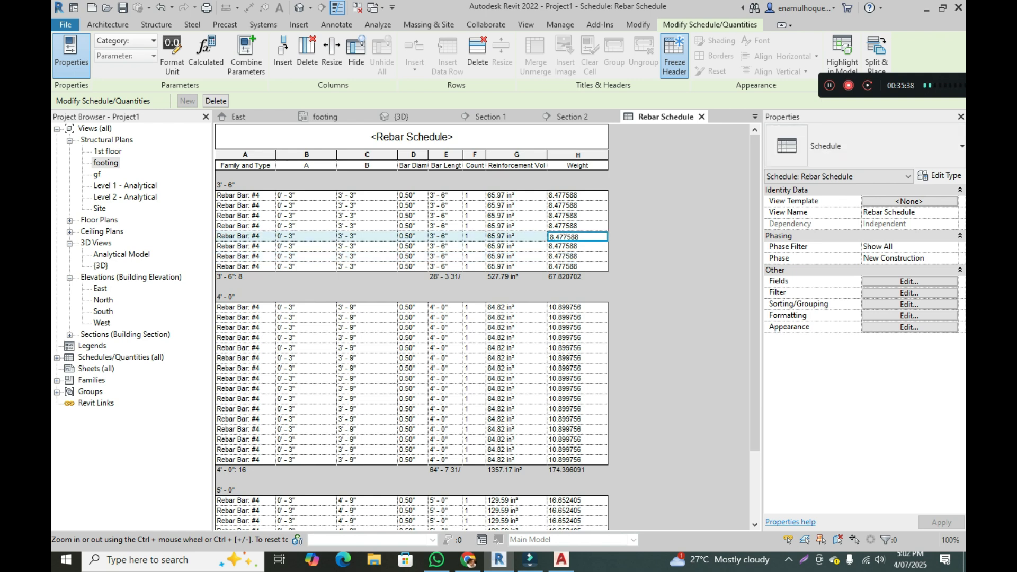
{"action": "left_click", "coordinate": [909, 293]}
{"action": "left_click", "coordinate": [349, 115]}
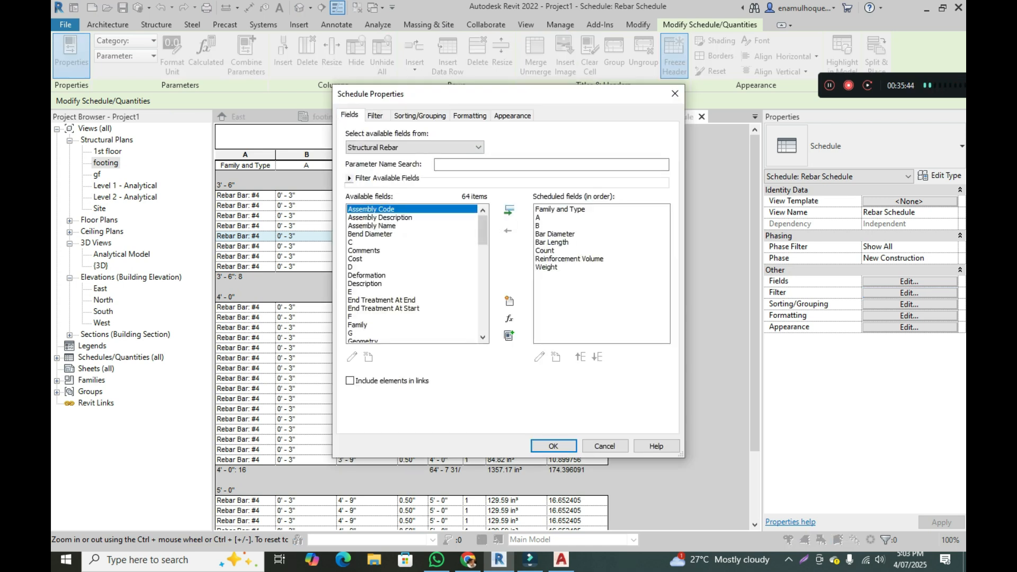
{"action": "left_click", "coordinate": [538, 226]}
{"action": "left_click", "coordinate": [360, 242]}
{"action": "left_click", "coordinate": [508, 210]}
{"action": "left_click", "coordinate": [553, 445]}
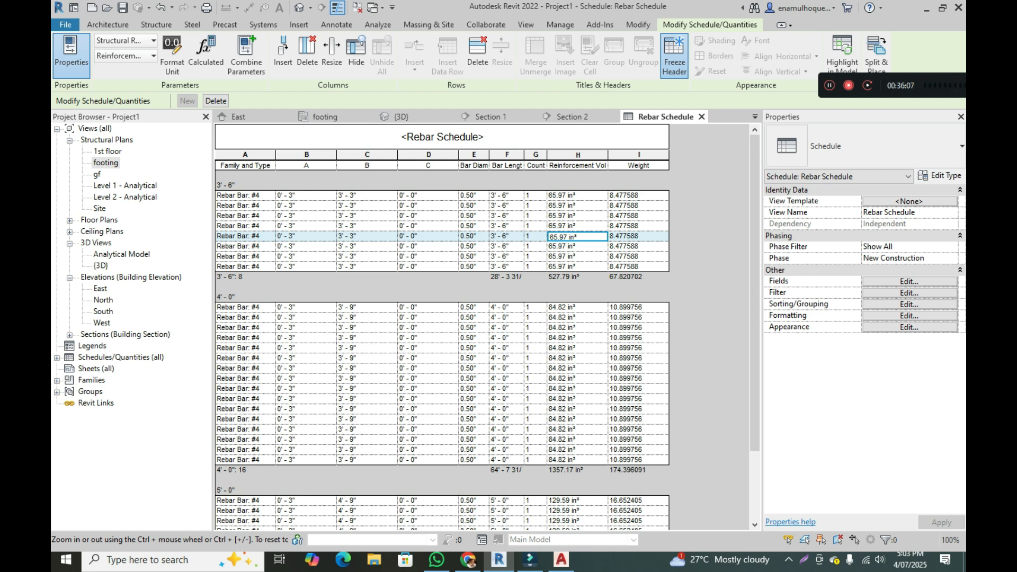
Open the footing structural plan and select the rebar set in the footing at grids A and 4.
{"action": "scroll", "coordinate": [442, 350], "scroll_direction": "down", "scroll_amount": 3}
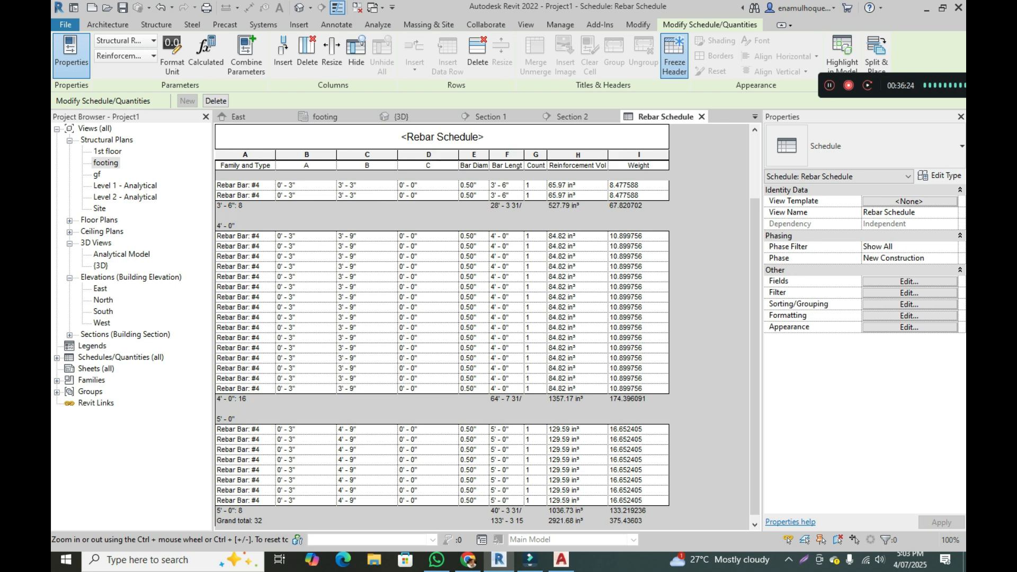
{"action": "scroll", "coordinate": [442, 317], "scroll_direction": "up", "scroll_amount": 2}
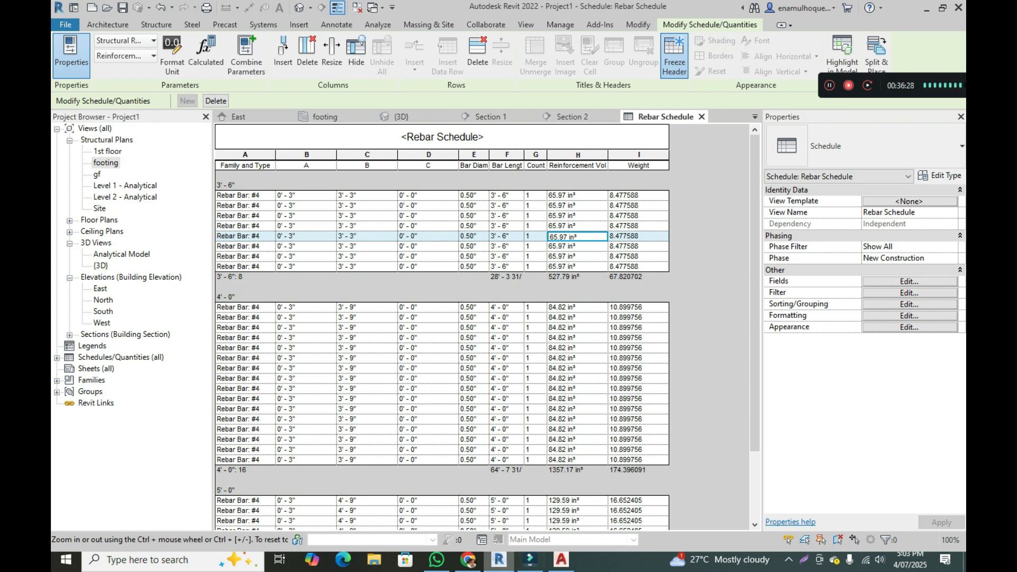
{"action": "double_click", "coordinate": [106, 163]}
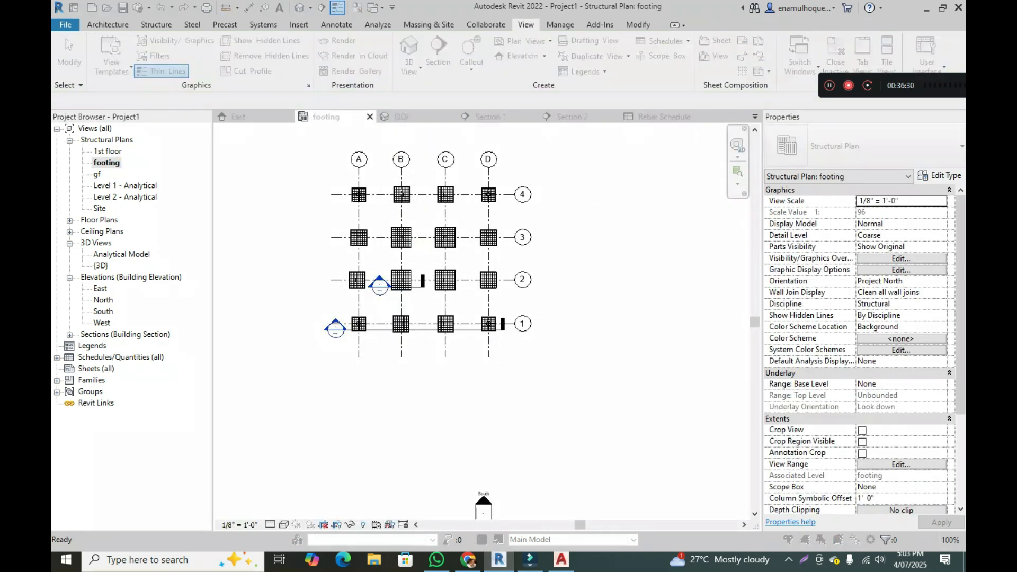
{"action": "left_click", "coordinate": [592, 329]}
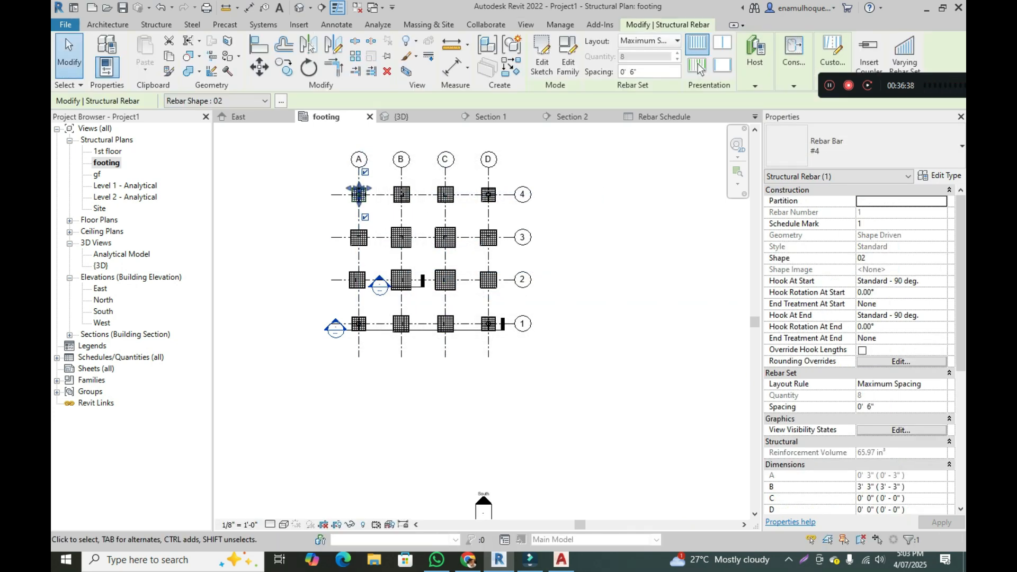
{"action": "left_click", "coordinate": [526, 24]}
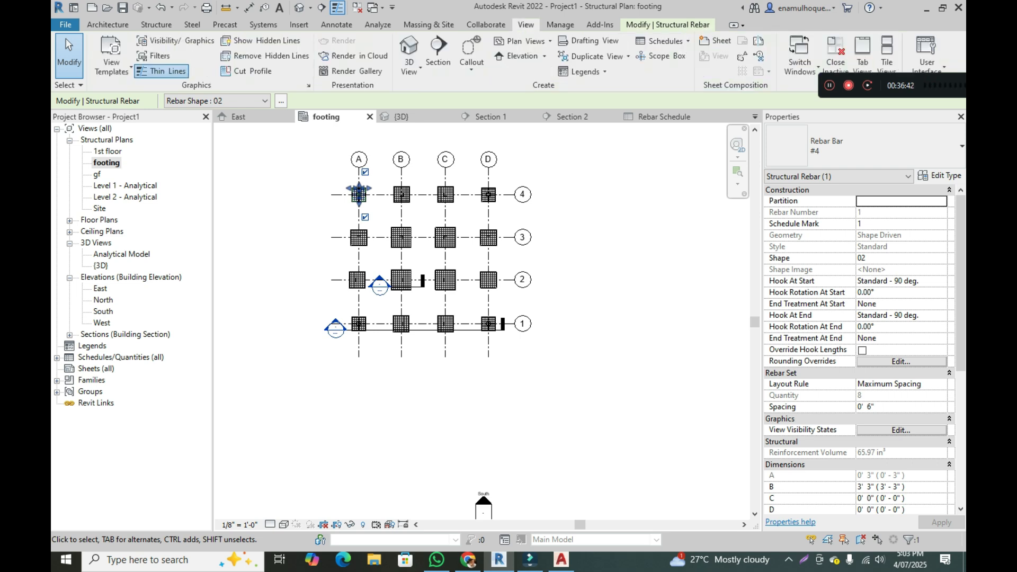
{"action": "left_click", "coordinate": [662, 41]}
{"action": "left_click", "coordinate": [683, 59]}
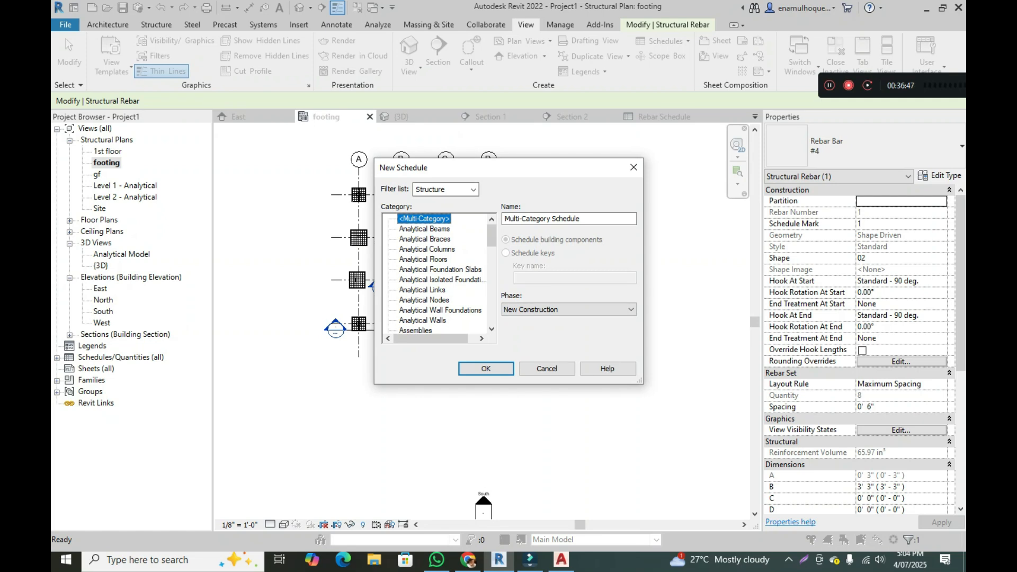
{"action": "scroll", "coordinate": [437, 273], "scroll_direction": "down", "scroll_amount": 1}
{"action": "scroll", "coordinate": [437, 273], "scroll_direction": "down", "scroll_amount": 2}
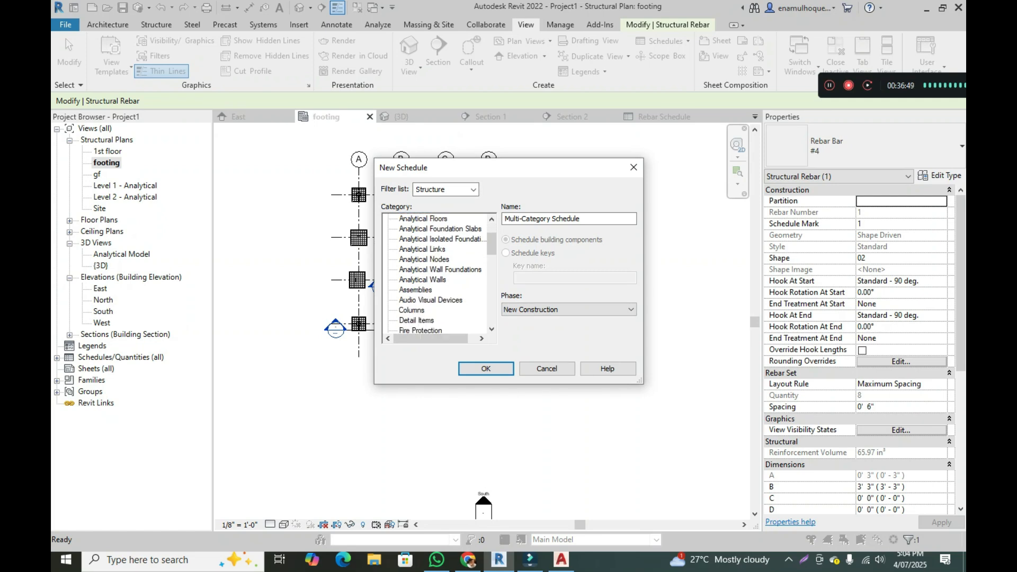
{"action": "scroll", "coordinate": [437, 273], "scroll_direction": "down", "scroll_amount": 1}
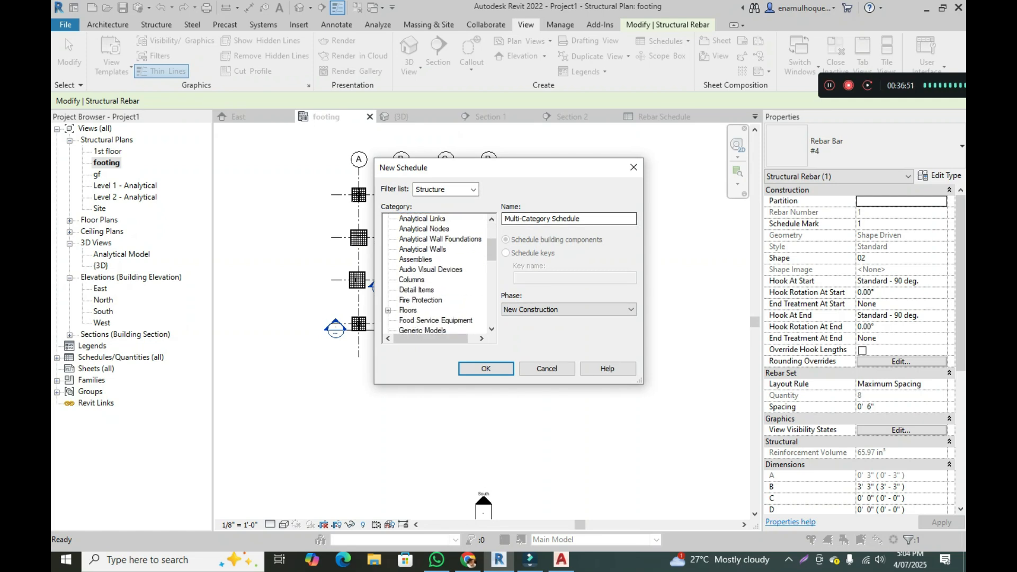
{"action": "left_click", "coordinate": [634, 167]}
{"action": "key", "text": "Escape"}
{"action": "scroll", "coordinate": [411, 255], "scroll_direction": "up", "scroll_amount": 5}
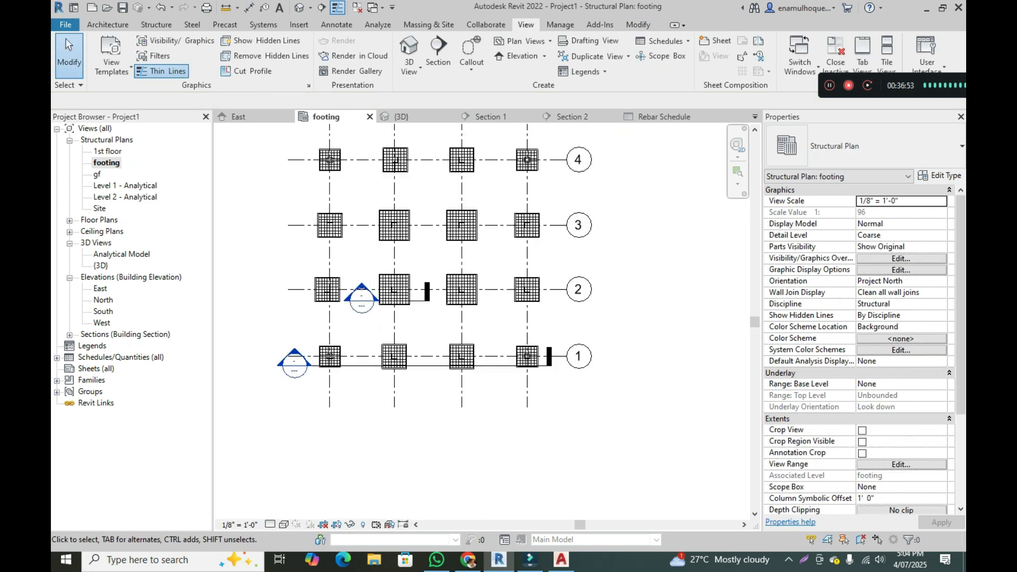
Select the 5*5*15" footing and create a building-component schedule for the Structural Foundations category in the New Construction phase.
{"action": "scroll", "coordinate": [368, 187], "scroll_direction": "up", "scroll_amount": 1}
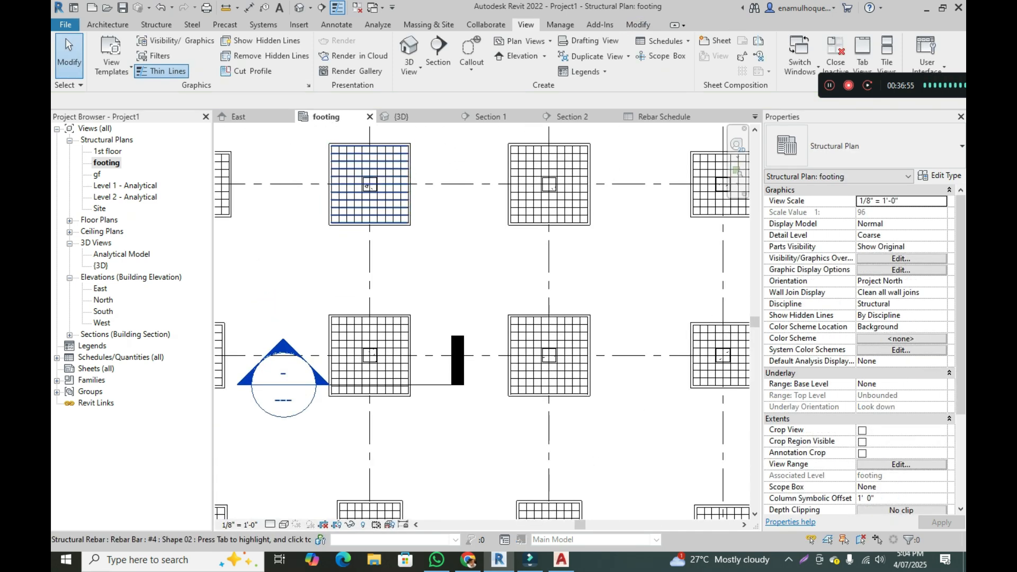
{"action": "left_click", "coordinate": [339, 225]}
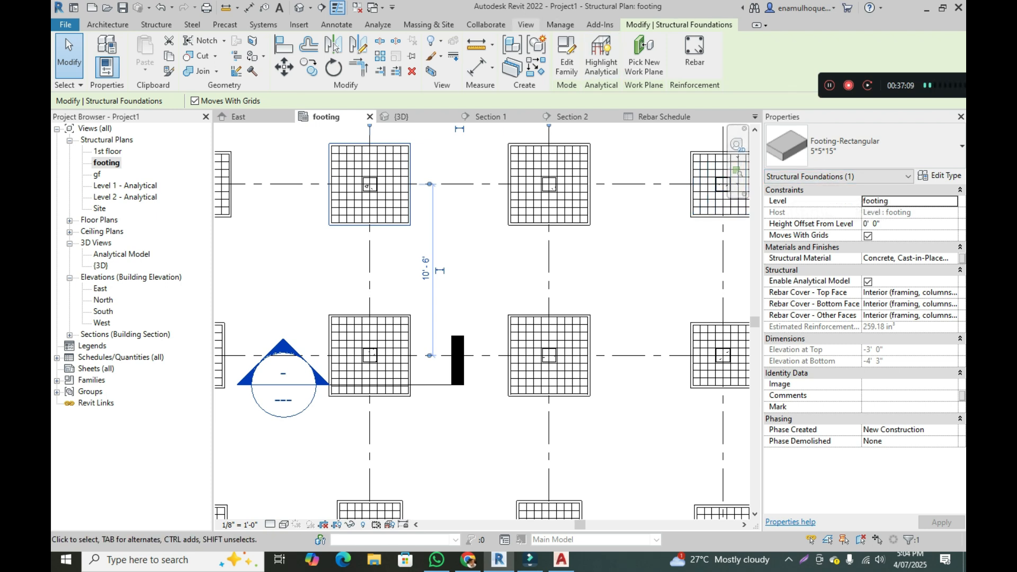
{"action": "left_click", "coordinate": [526, 24]}
{"action": "left_click", "coordinate": [662, 40]}
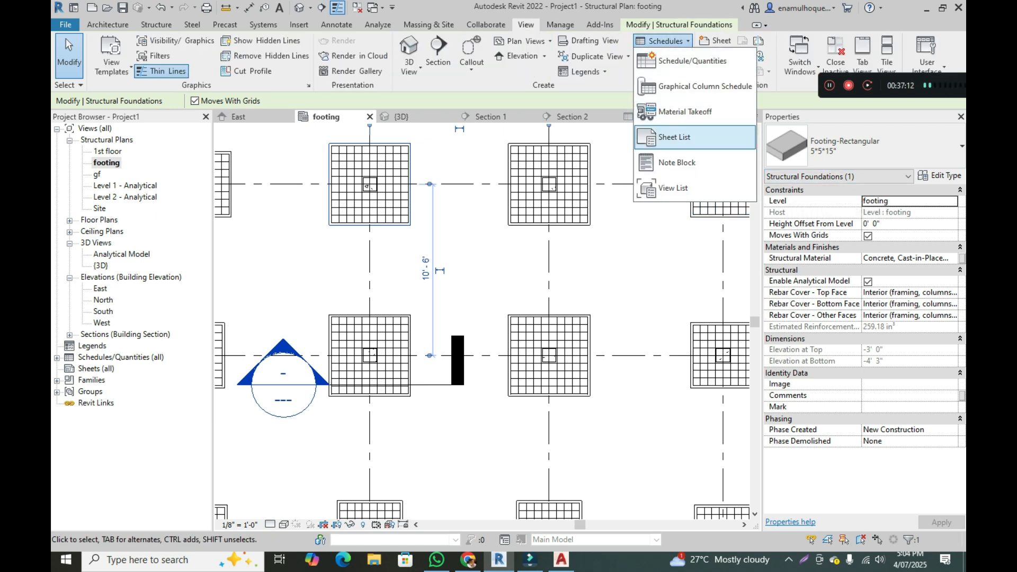
{"action": "left_click", "coordinate": [688, 61]}
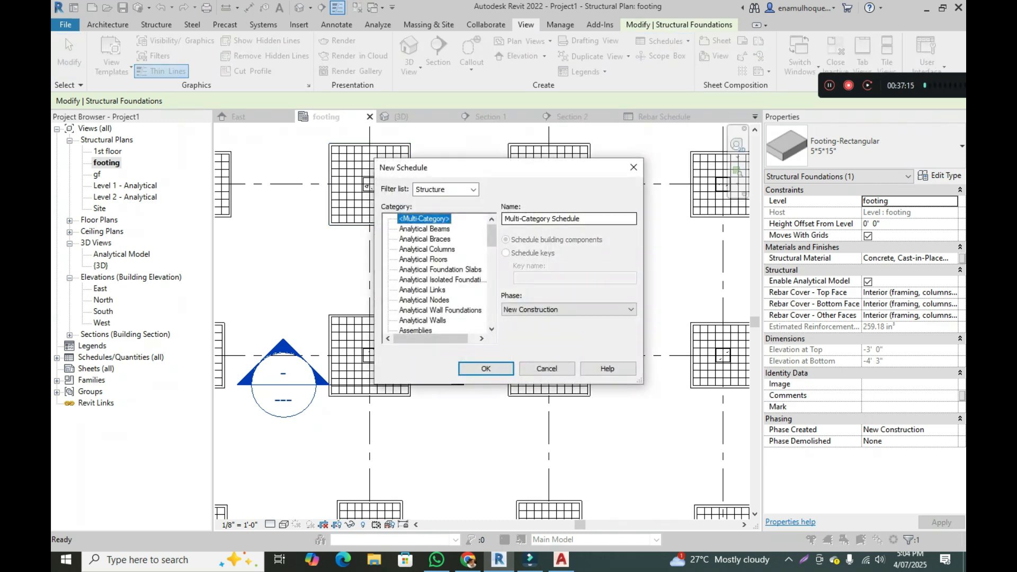
{"action": "scroll", "coordinate": [439, 275], "scroll_direction": "down", "scroll_amount": 10}
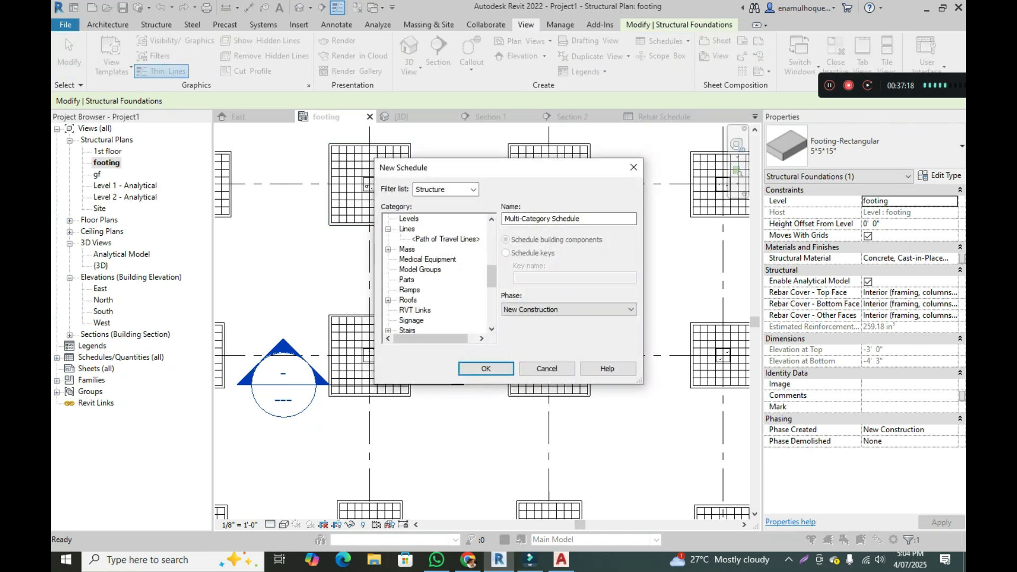
{"action": "scroll", "coordinate": [439, 274], "scroll_direction": "down", "scroll_amount": 4}
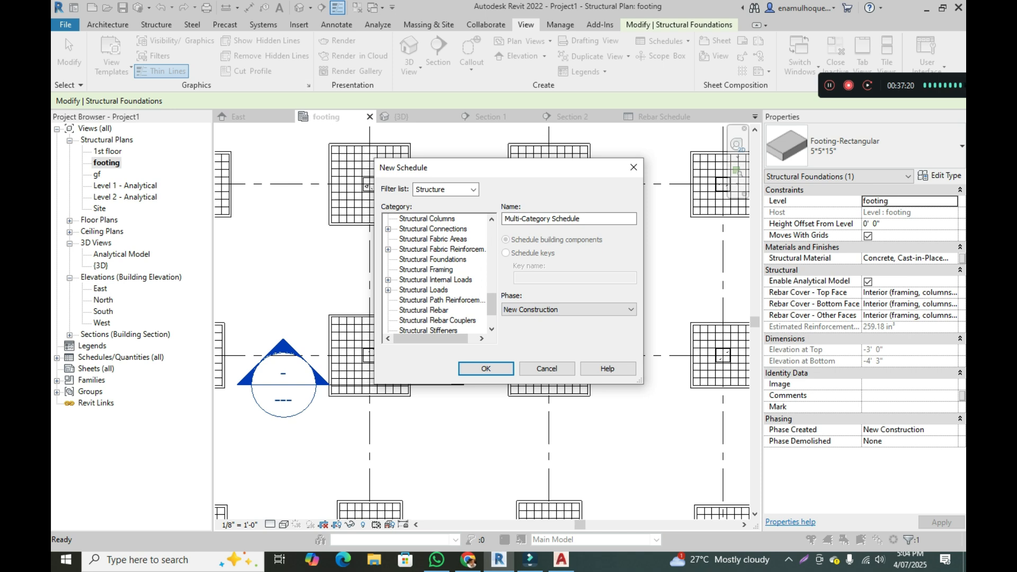
{"action": "left_click", "coordinate": [432, 259]}
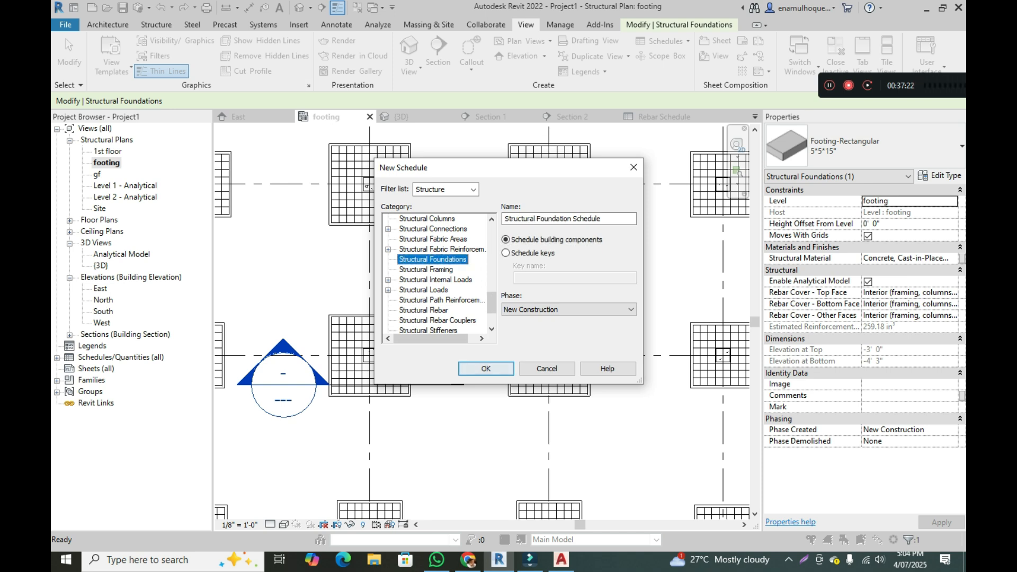
{"action": "left_click", "coordinate": [485, 368]}
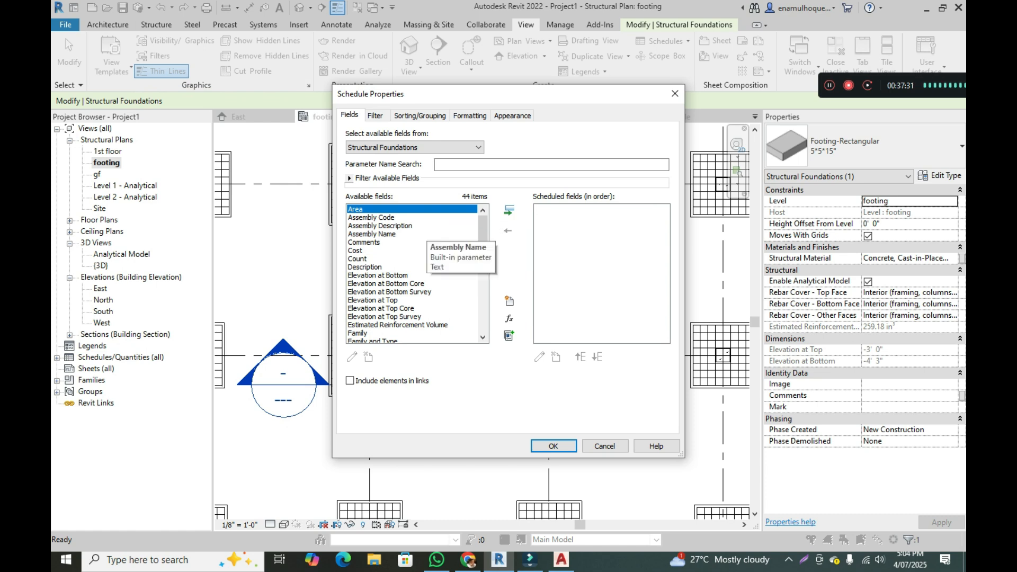
Add the Area and Family and Type fields to the foundation schedule, placing Family and Type first.
{"action": "left_click", "coordinate": [509, 211]}
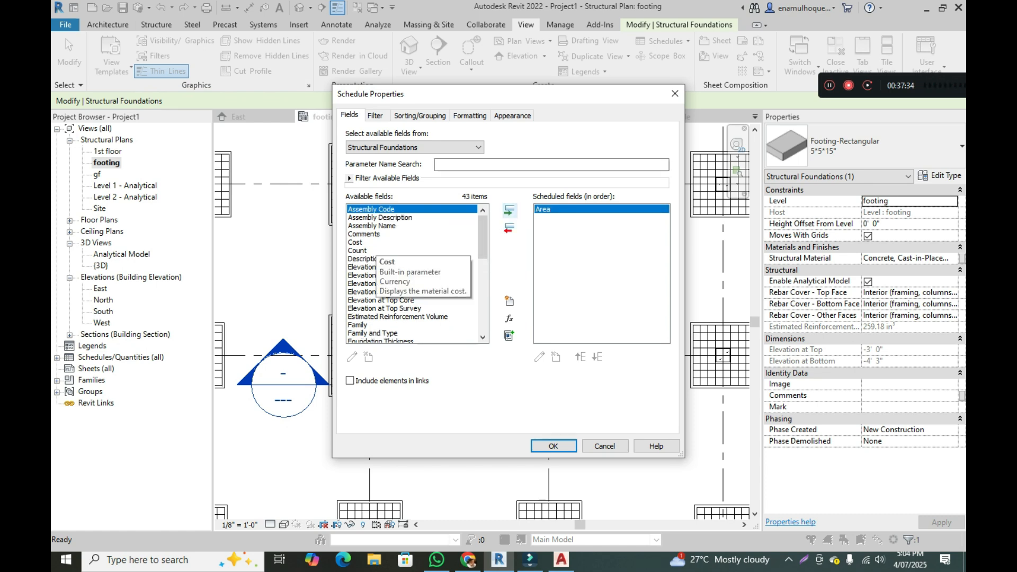
{"action": "scroll", "coordinate": [413, 264], "scroll_direction": "down", "scroll_amount": 2}
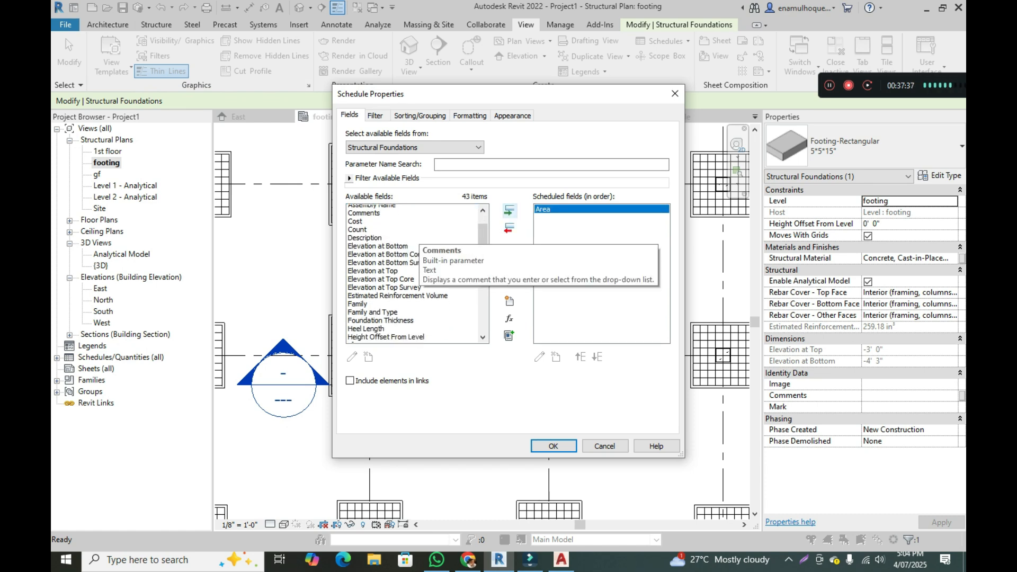
{"action": "left_click", "coordinate": [390, 283]}
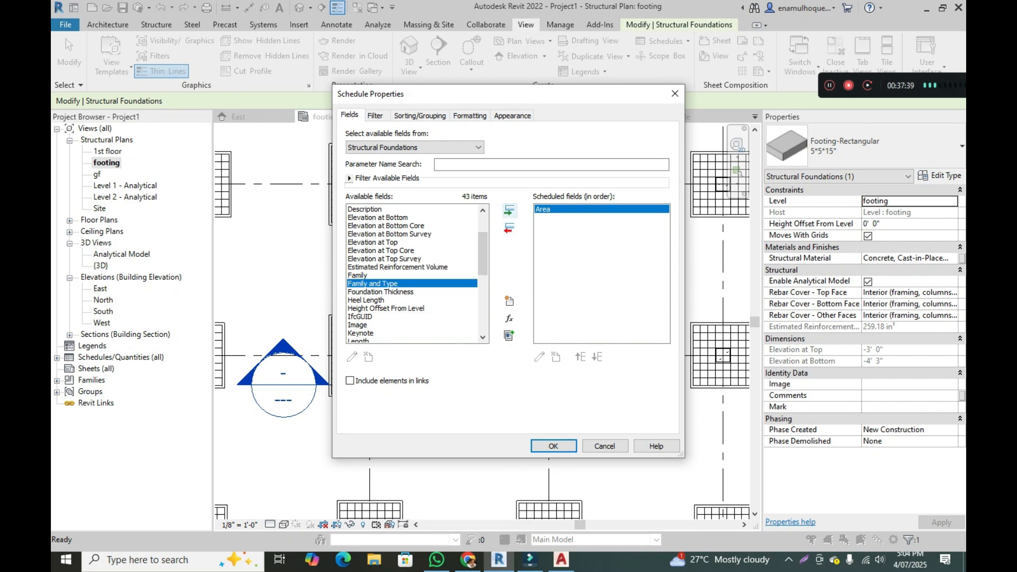
{"action": "left_click", "coordinate": [509, 211]}
{"action": "left_click", "coordinate": [581, 356]}
Add the Length, Perimeter and Volume fields between Family and Type and Area, and generate the foundation schedule.
{"action": "scroll", "coordinate": [362, 284], "scroll_direction": "down", "scroll_amount": 2}
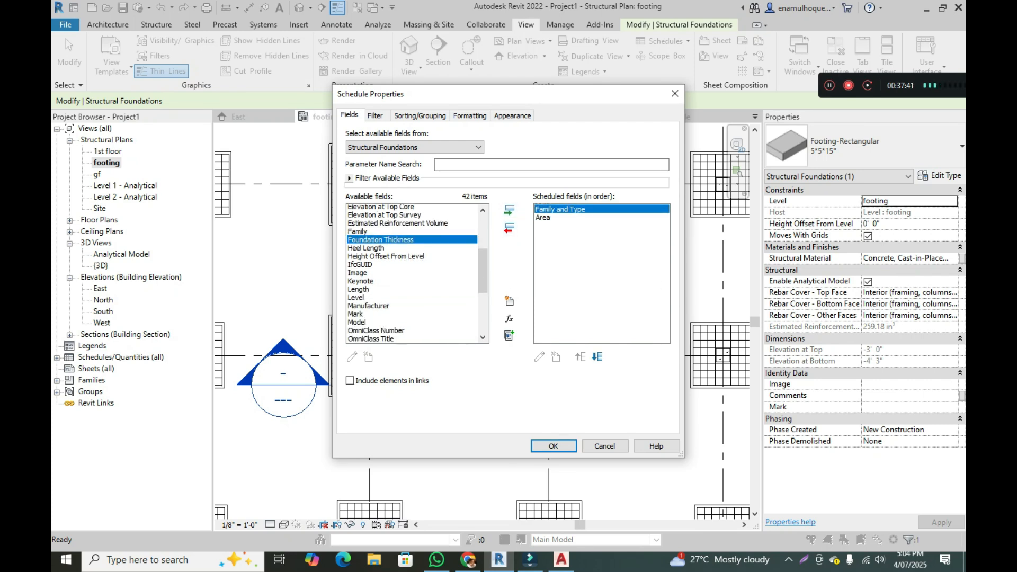
{"action": "left_click", "coordinate": [363, 284]}
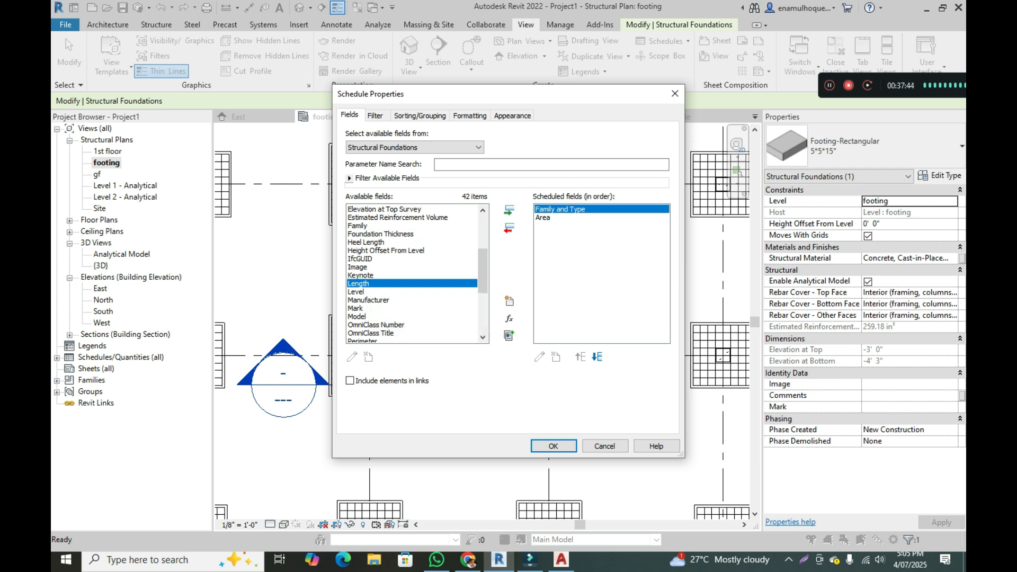
{"action": "left_click", "coordinate": [509, 211]}
{"action": "scroll", "coordinate": [403, 286], "scroll_direction": "down", "scroll_amount": 1}
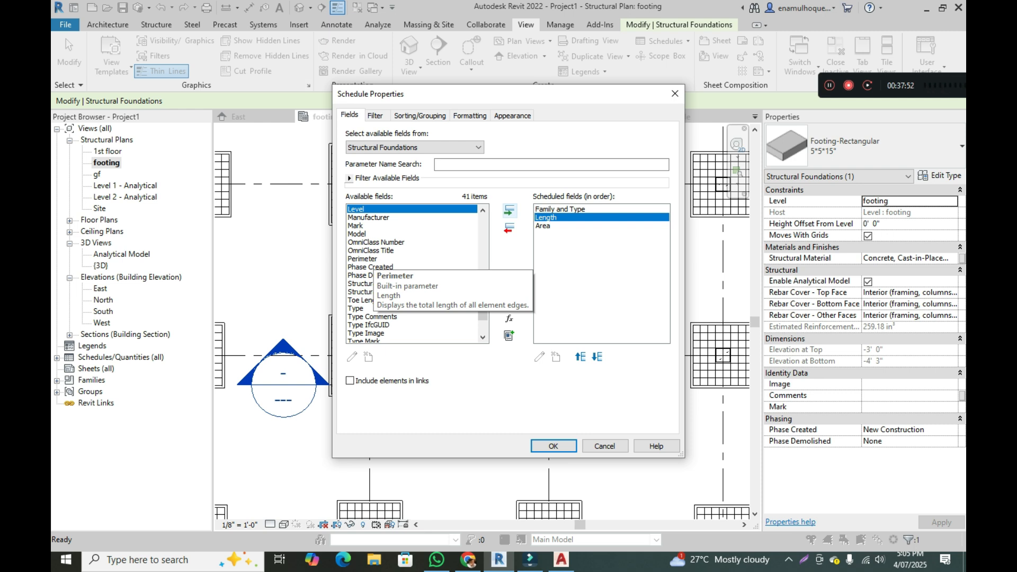
{"action": "left_click", "coordinate": [362, 259]}
{"action": "left_click", "coordinate": [508, 211]}
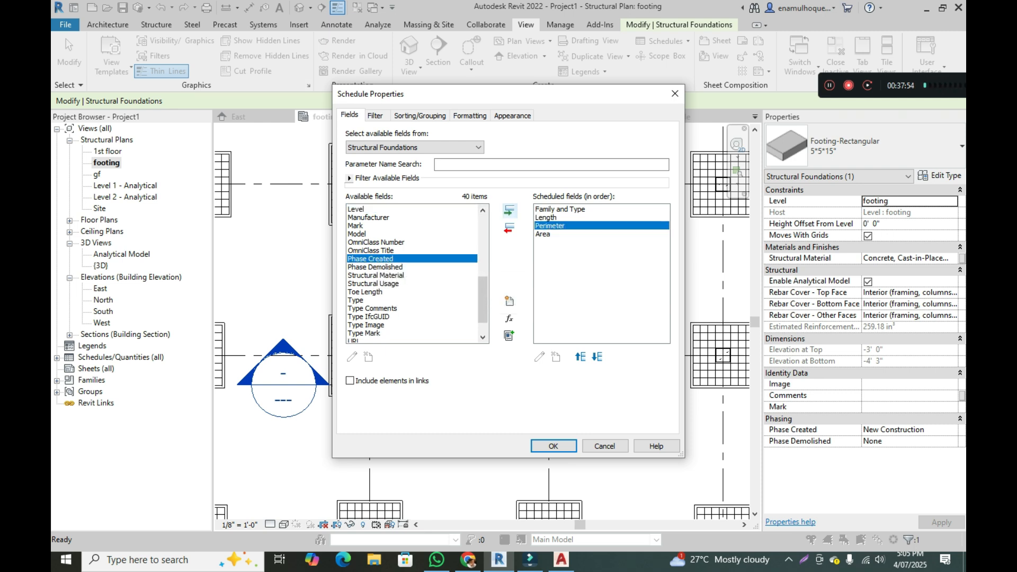
{"action": "scroll", "coordinate": [392, 307], "scroll_direction": "down", "scroll_amount": 1}
{"action": "left_click", "coordinate": [361, 325]}
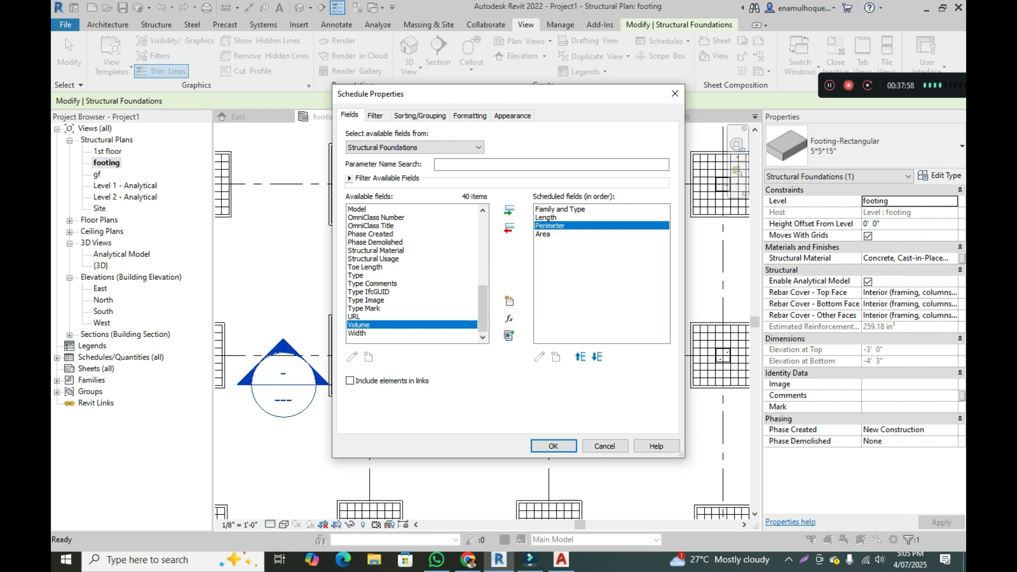
{"action": "left_click", "coordinate": [509, 210]}
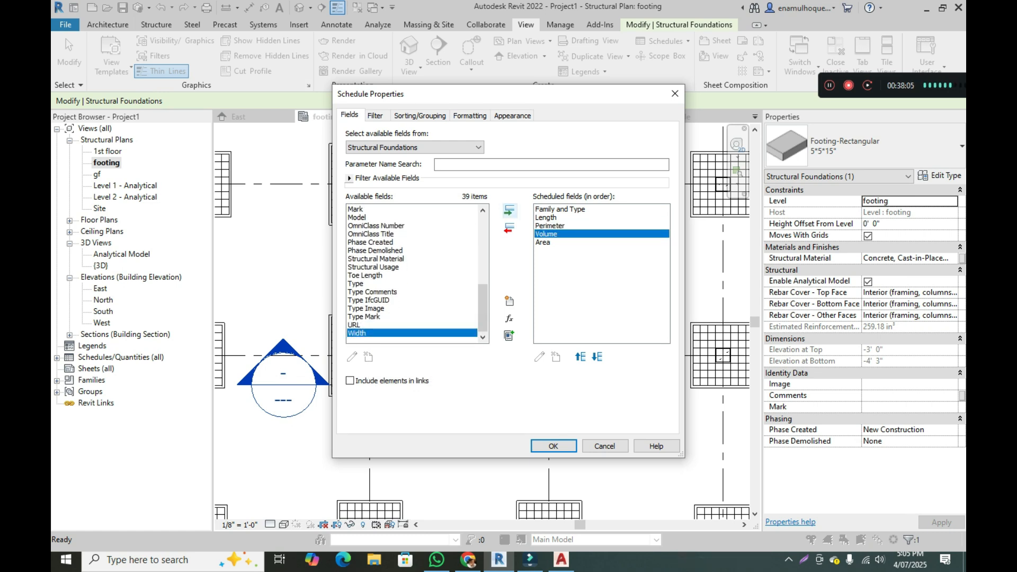
{"action": "scroll", "coordinate": [394, 297], "scroll_direction": "up", "scroll_amount": 2}
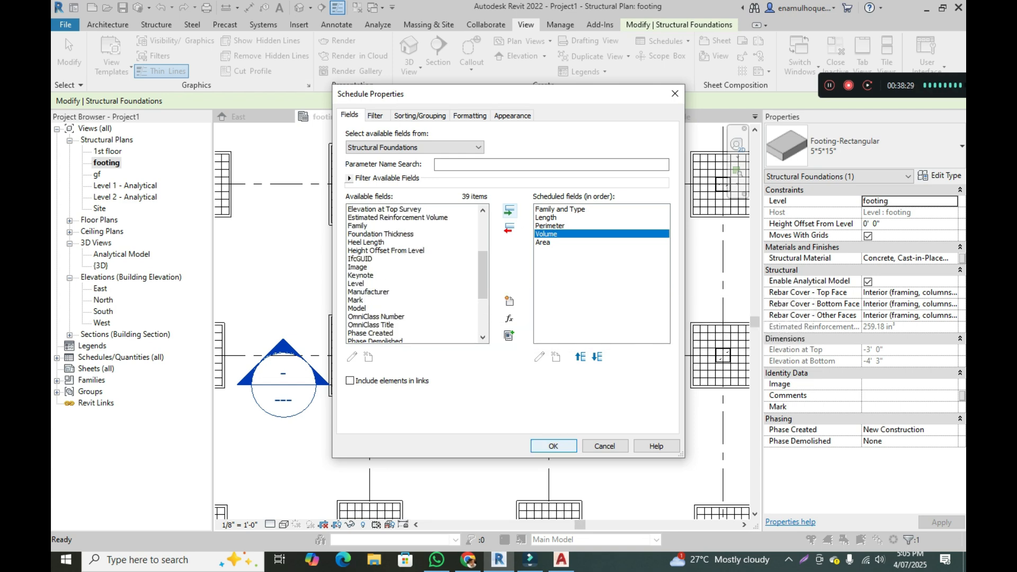
{"action": "left_click", "coordinate": [553, 446]}
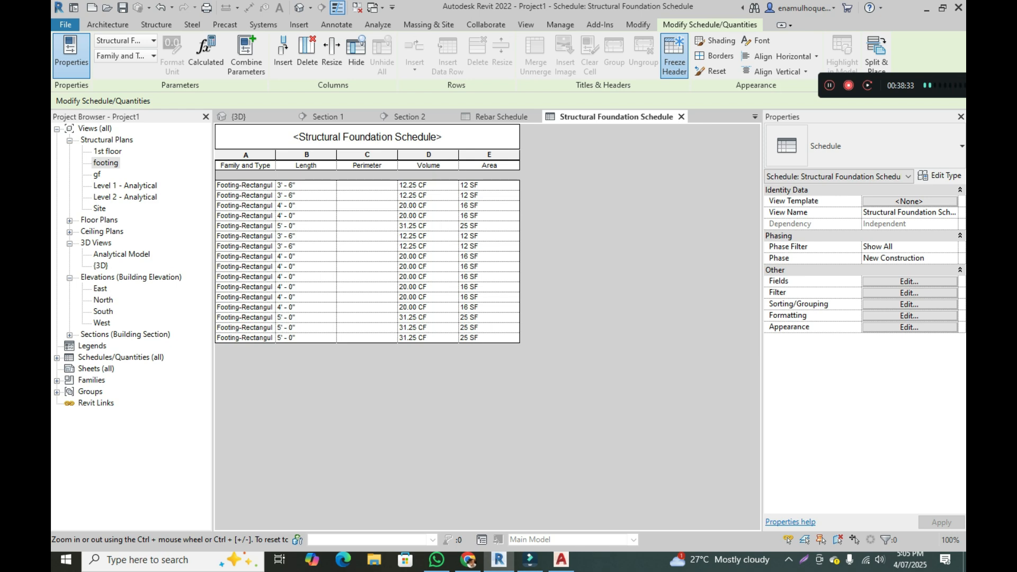
Widen the Family and Type column of the foundation schedule and narrow the Length and Perimeter columns.
{"action": "left_click_drag", "start_coordinate": [397, 155], "coordinate": [340, 155]}
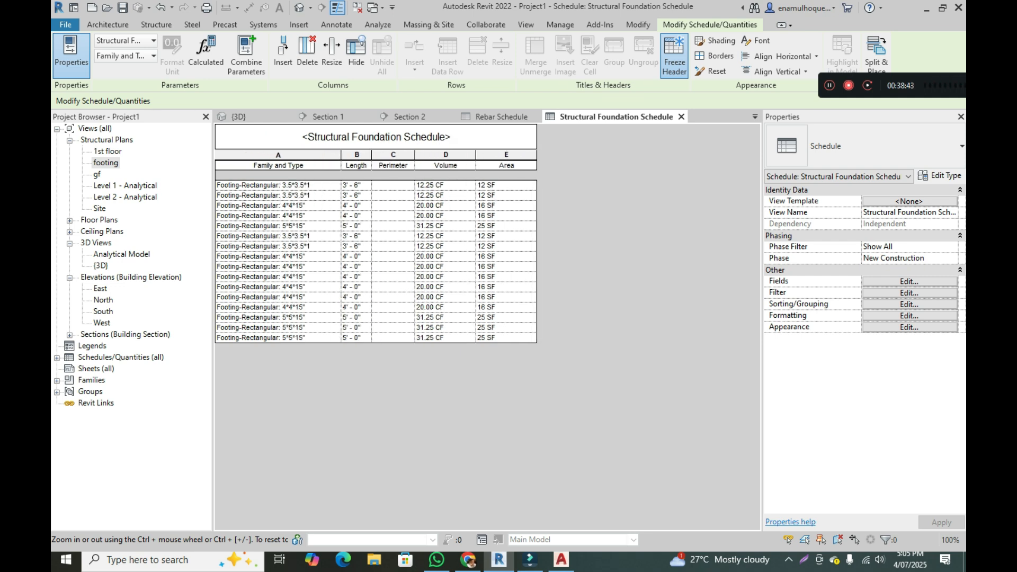
{"action": "left_click", "coordinate": [286, 246]}
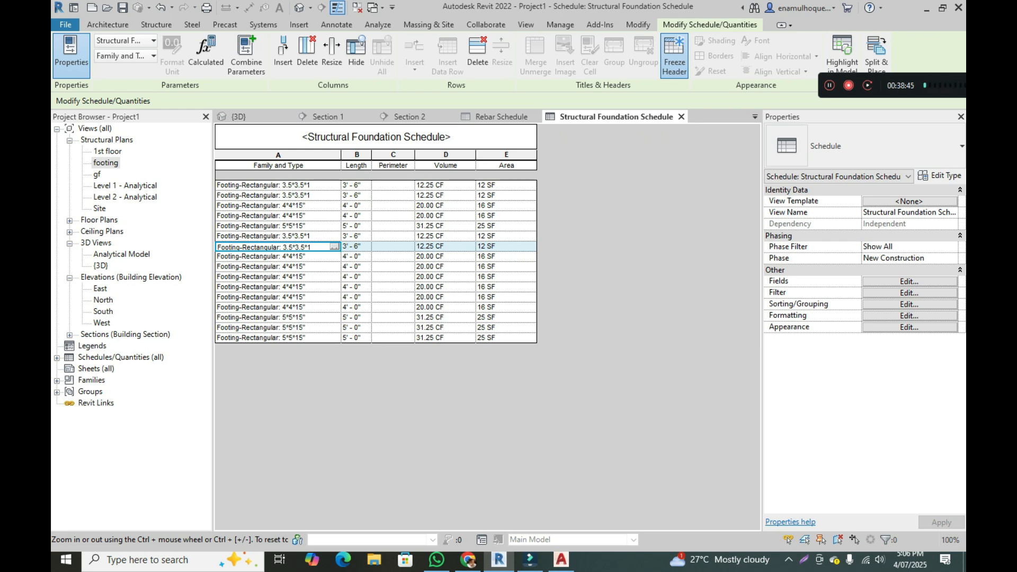
Set the Volume field's formatting in the foundation schedule to Calculate totals.
{"action": "left_click", "coordinate": [909, 315]}
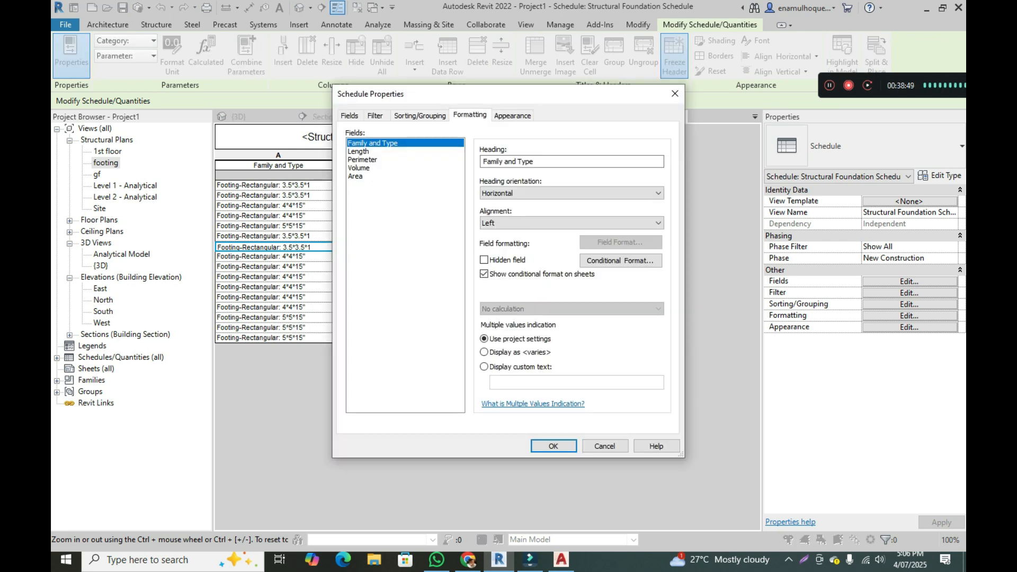
{"action": "left_click", "coordinate": [359, 168]}
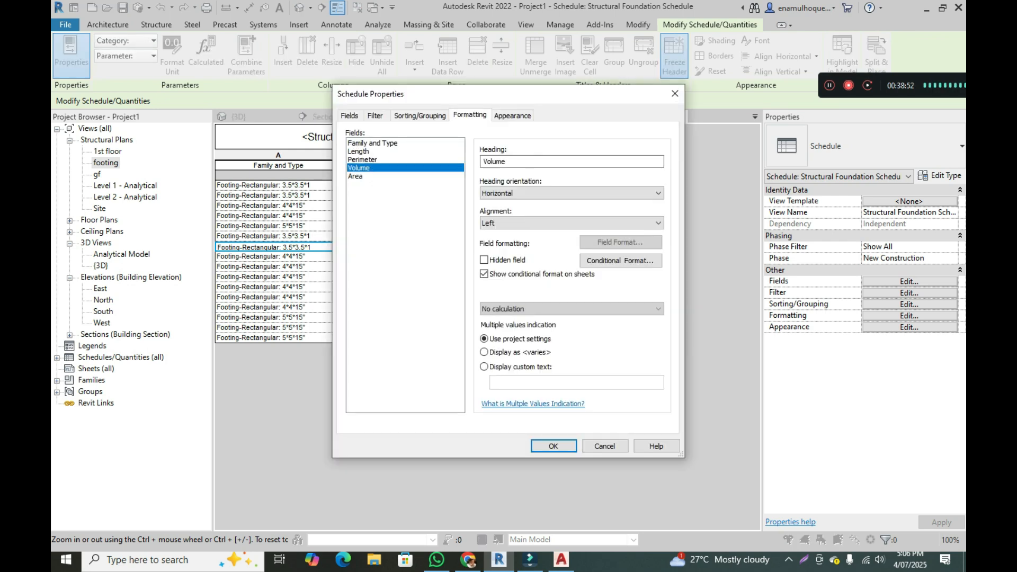
{"action": "left_click", "coordinate": [571, 309]}
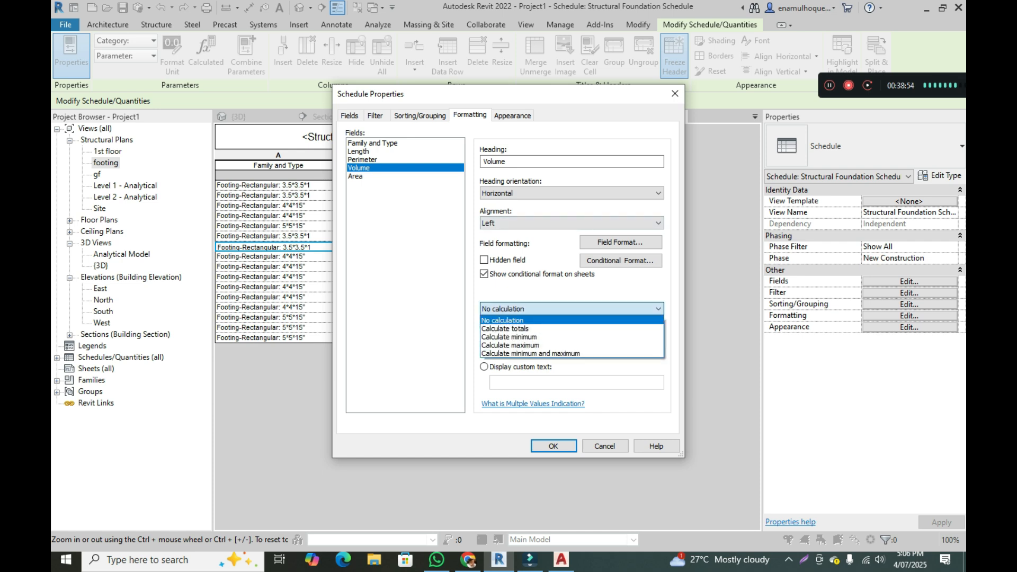
{"action": "left_click", "coordinate": [561, 329]}
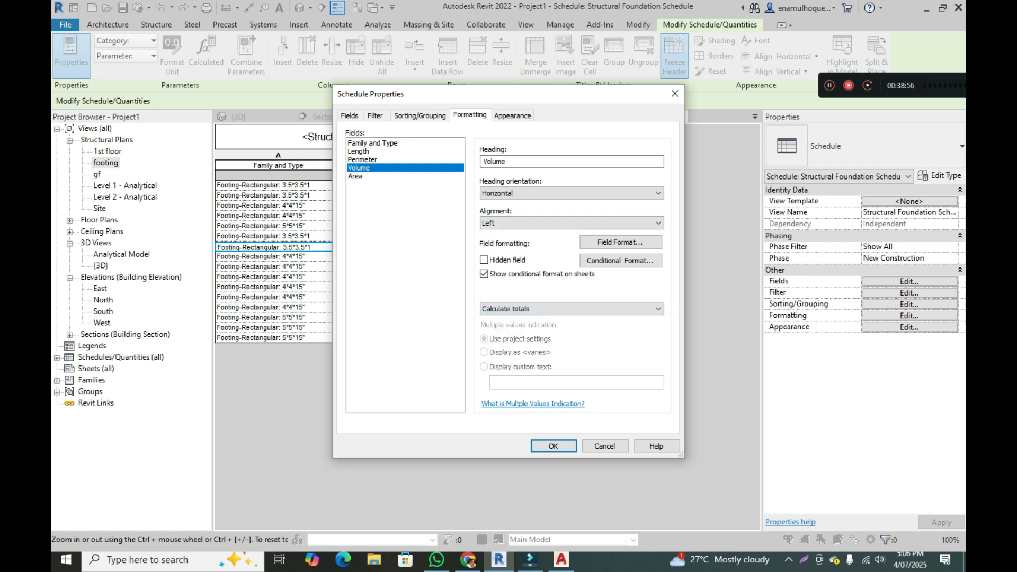
Sort the foundation schedule by Family and Type with header, footer and blank line, enable grand totals, and apply the settings.
{"action": "left_click", "coordinate": [420, 115]}
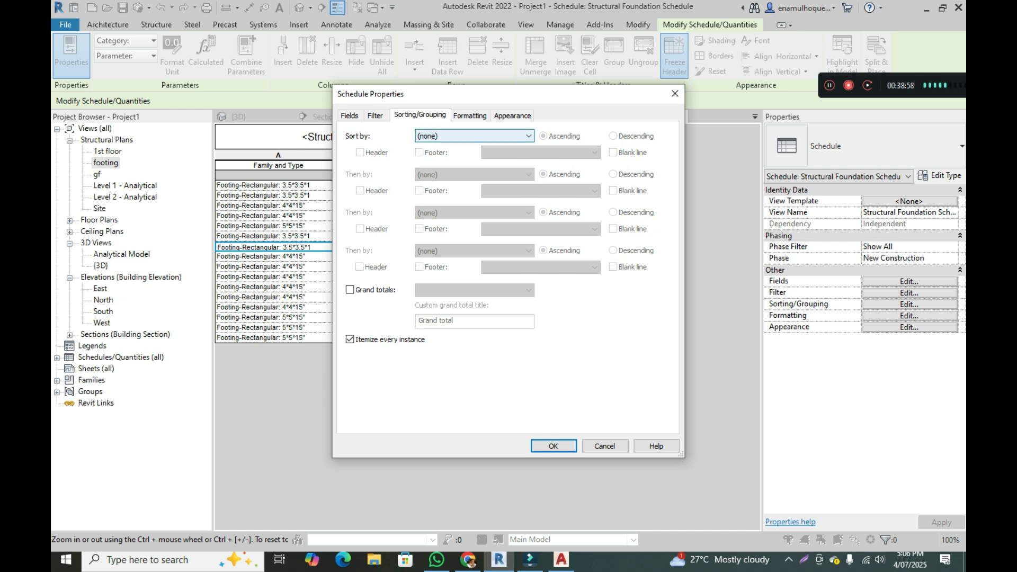
{"action": "left_click", "coordinate": [474, 136]}
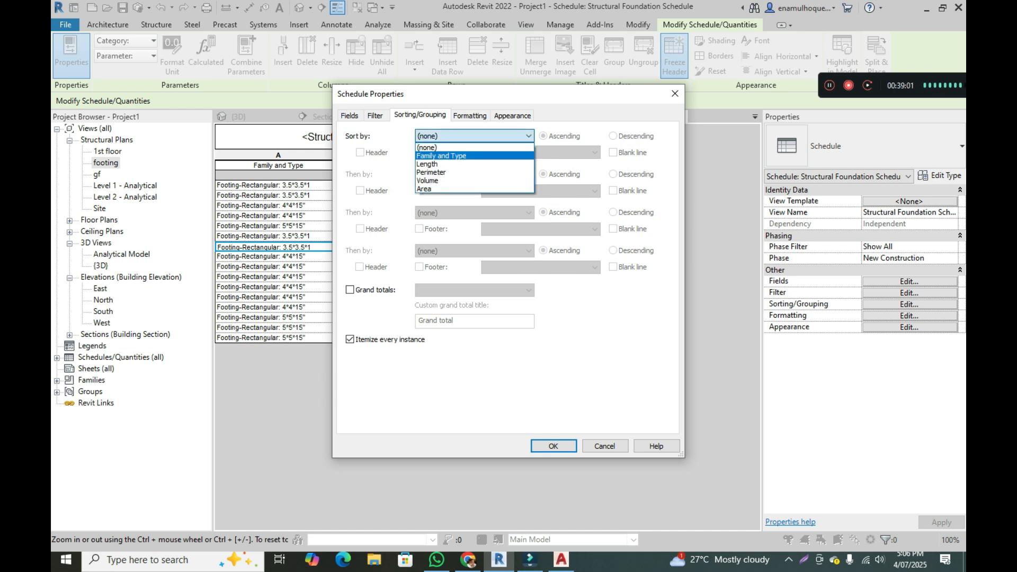
{"action": "left_click", "coordinate": [441, 156]}
{"action": "left_click", "coordinate": [360, 152]}
{"action": "left_click", "coordinate": [419, 152]}
{"action": "left_click", "coordinate": [349, 289]}
{"action": "left_click", "coordinate": [612, 152]}
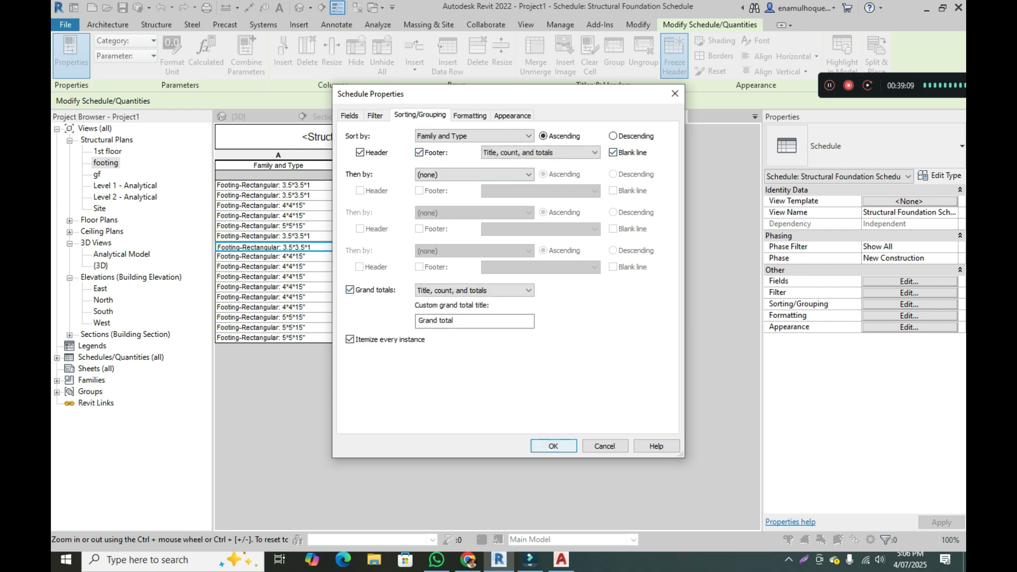
{"action": "left_click", "coordinate": [553, 445]}
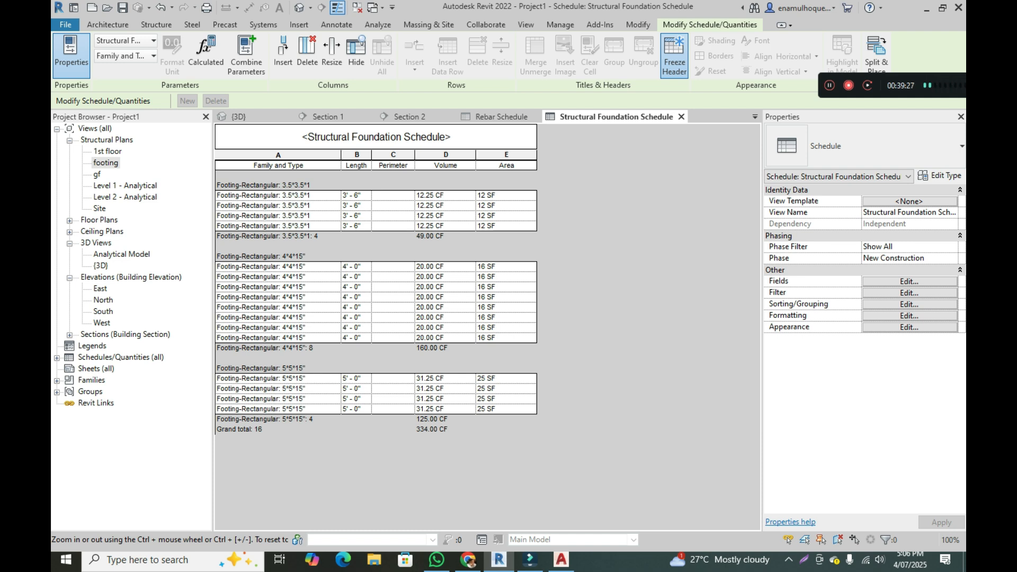
Widen the Length column slightly and delete the Perimeter column from the foundation schedule.
{"action": "left_click_drag", "start_coordinate": [371, 159], "coordinate": [381, 159]}
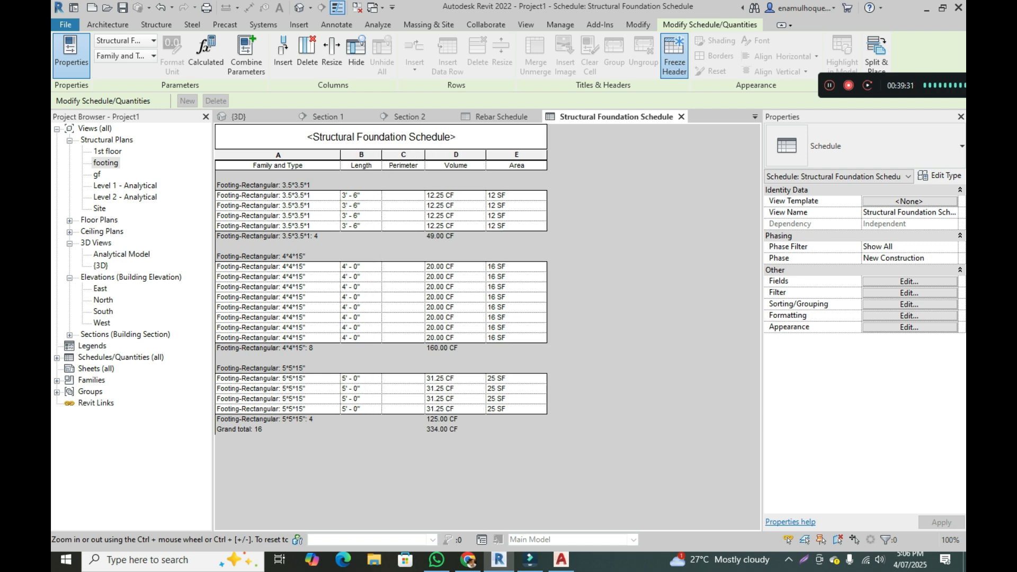
{"action": "left_click", "coordinate": [403, 155]}
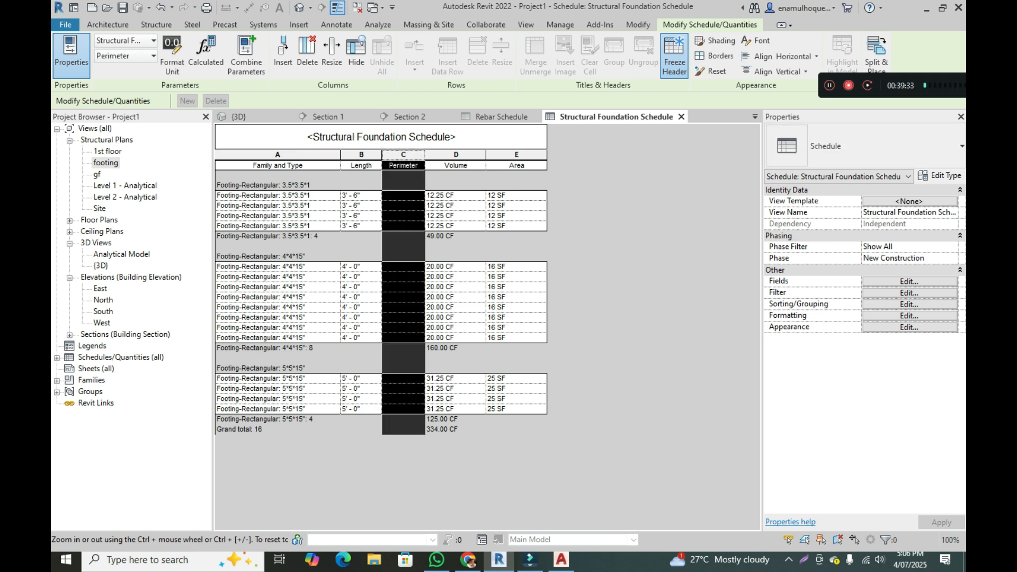
{"action": "left_click", "coordinate": [307, 53]}
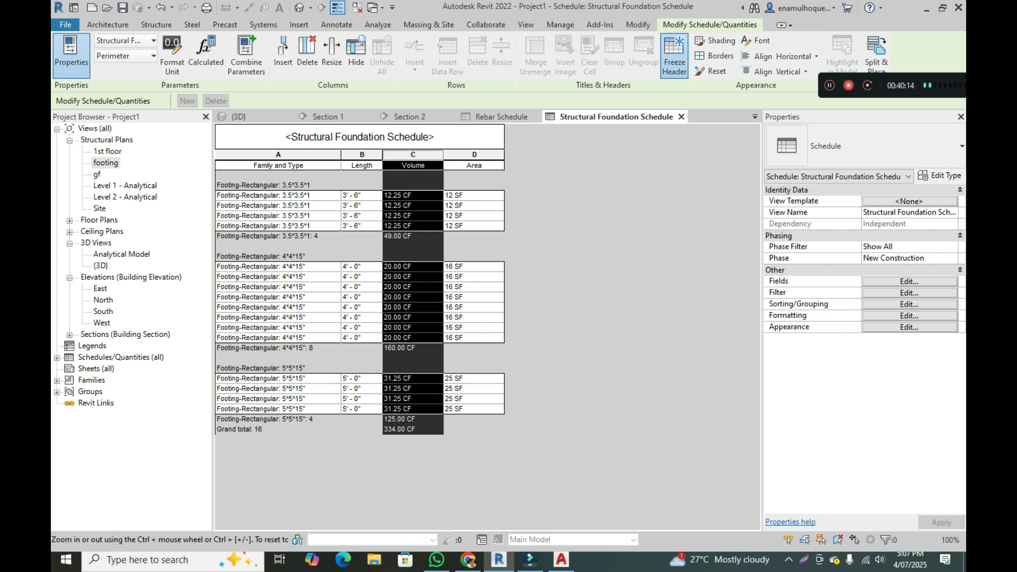
{"action": "left_click", "coordinate": [413, 196]}
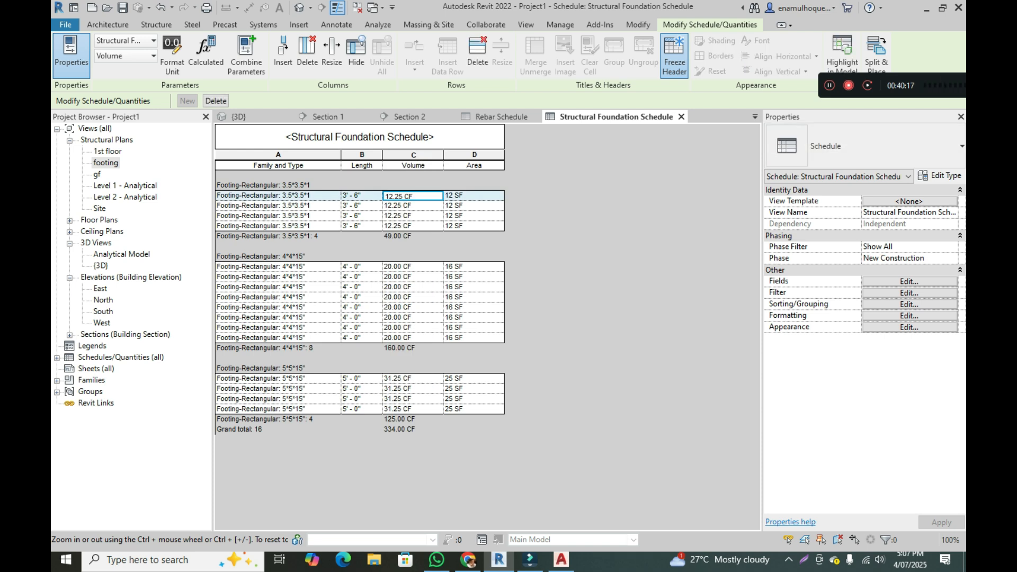